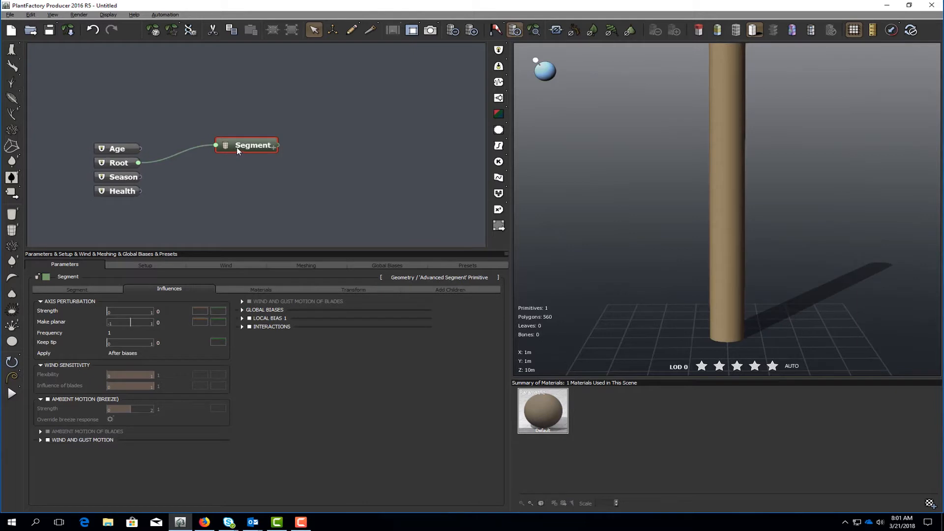
- Switch the plant's meshing type to automatic adaptive and turn on the mesh wireframe in the preview
left_click(311, 268)
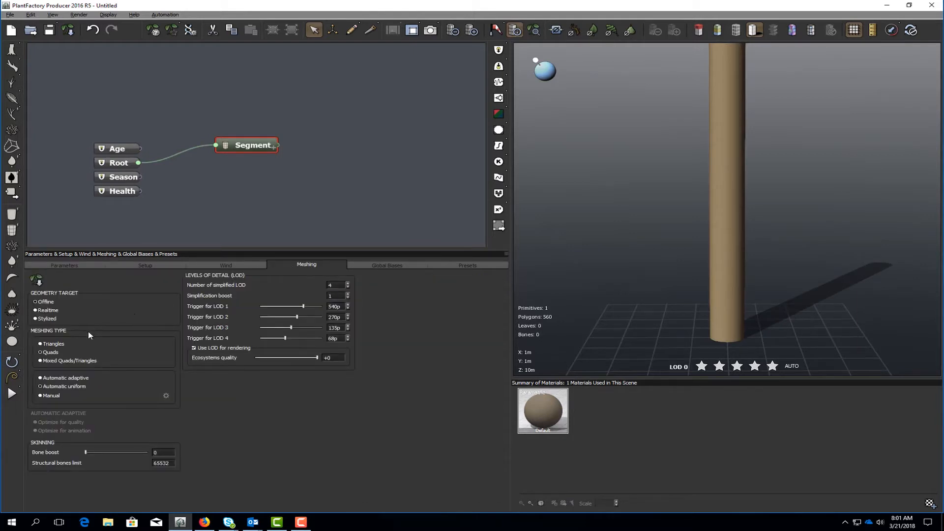
left_click(43, 378)
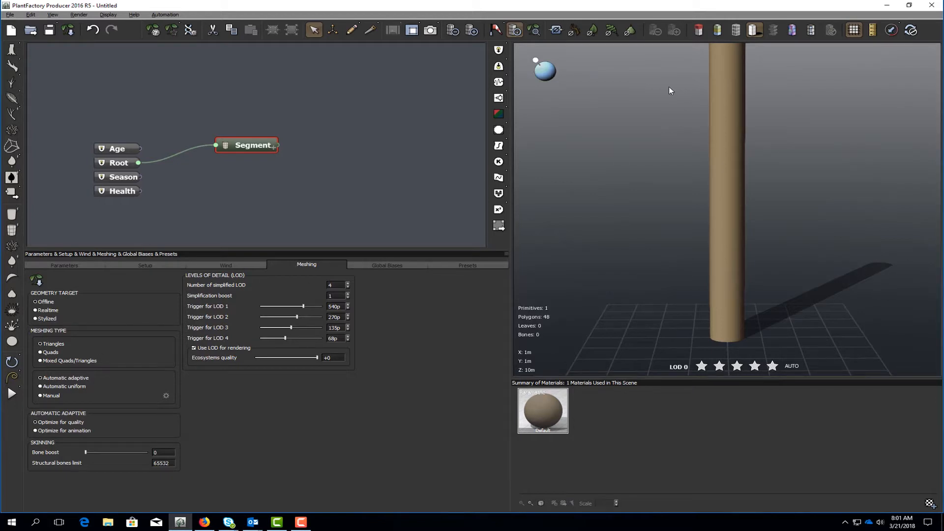
left_click(735, 30)
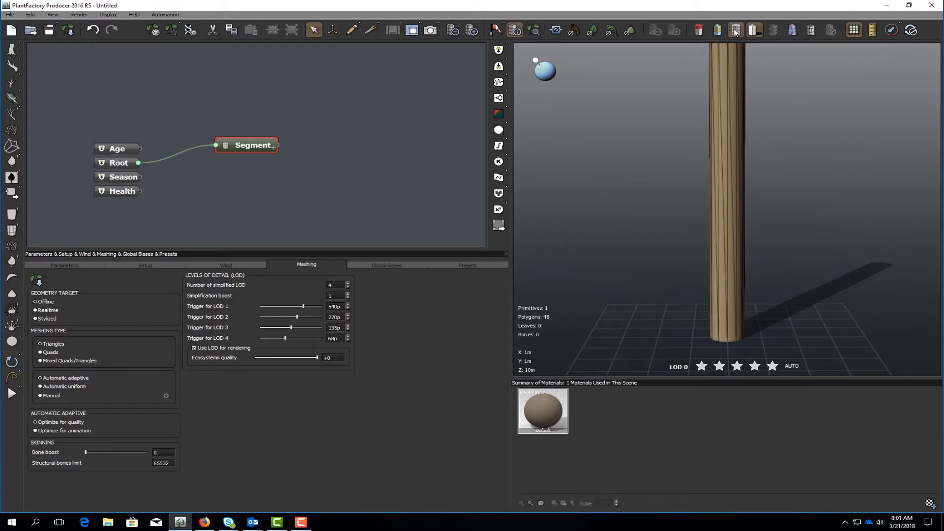
- Rename the Segment node as Root and select it for parameter editing
double_click(244, 145)
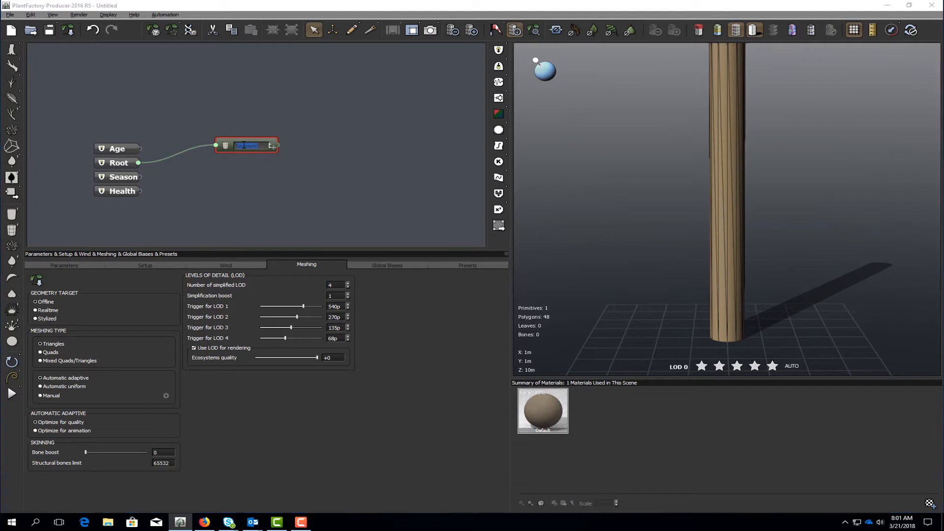
type("Root")
key("Return")
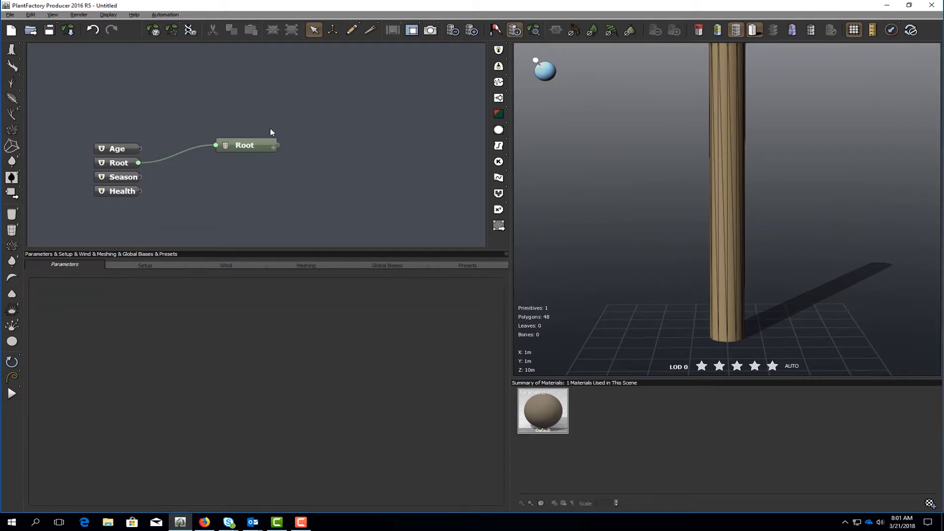
double_click(258, 145)
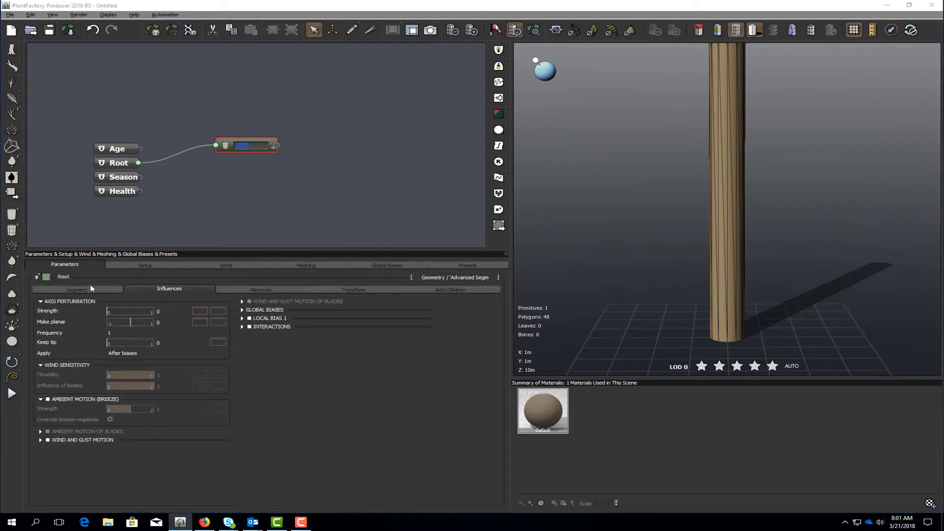
key("Return")
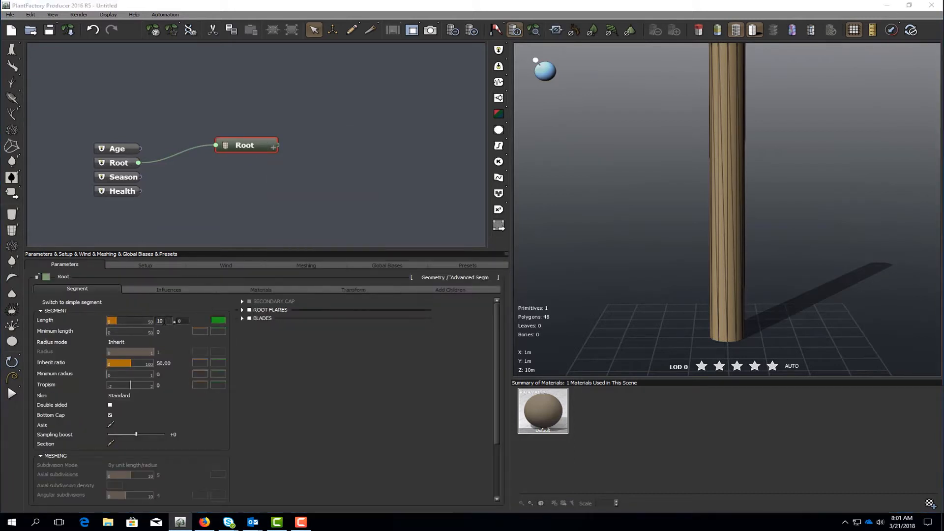
- Set the root segment's length to 0.15 and its radius to a user-defined 0.01
left_click(163, 321)
key("Return")
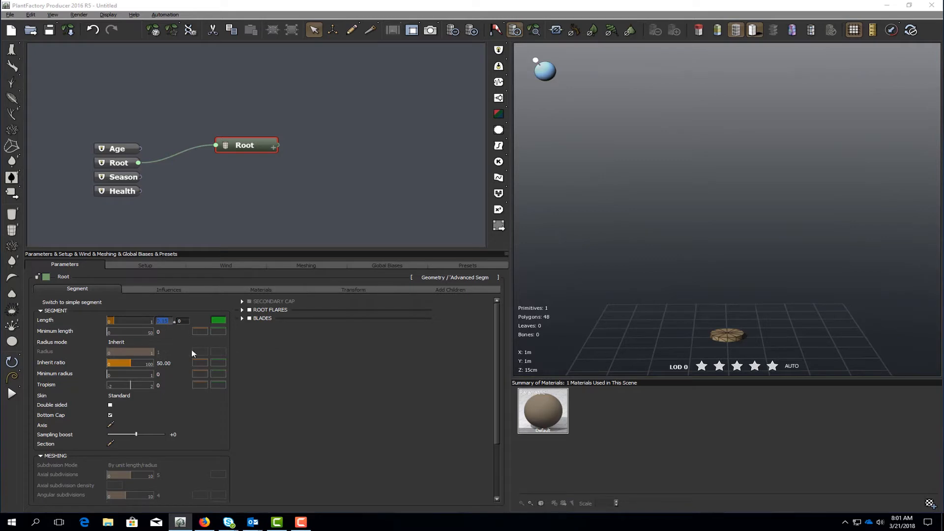
left_click(132, 342)
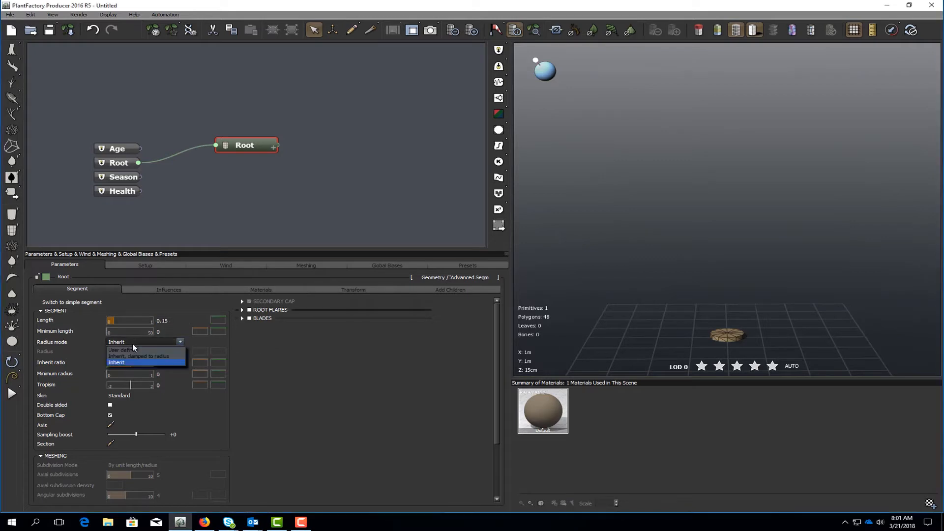
left_click(134, 351)
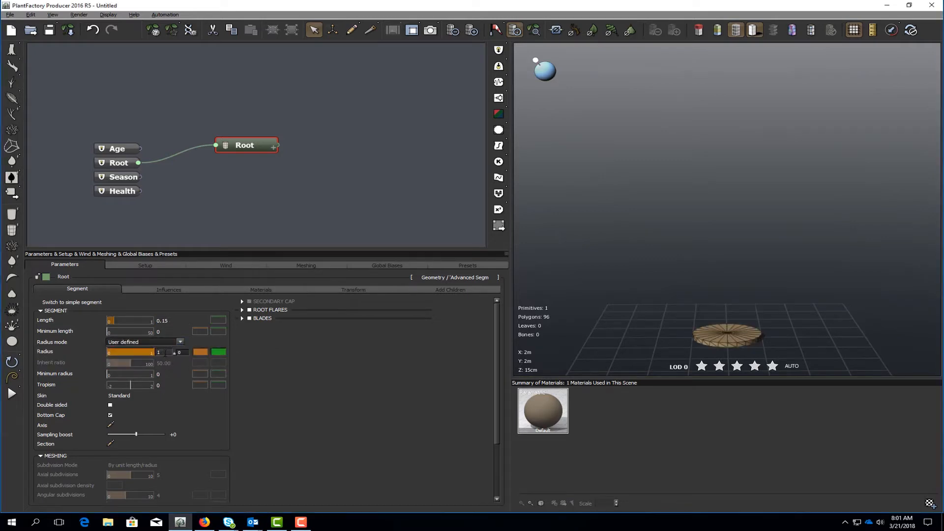
double_click(166, 352)
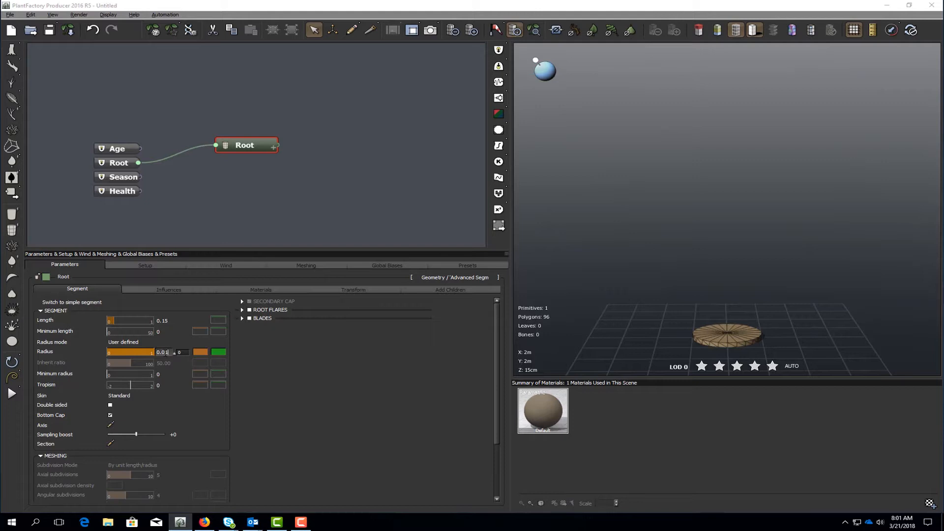
key("Return")
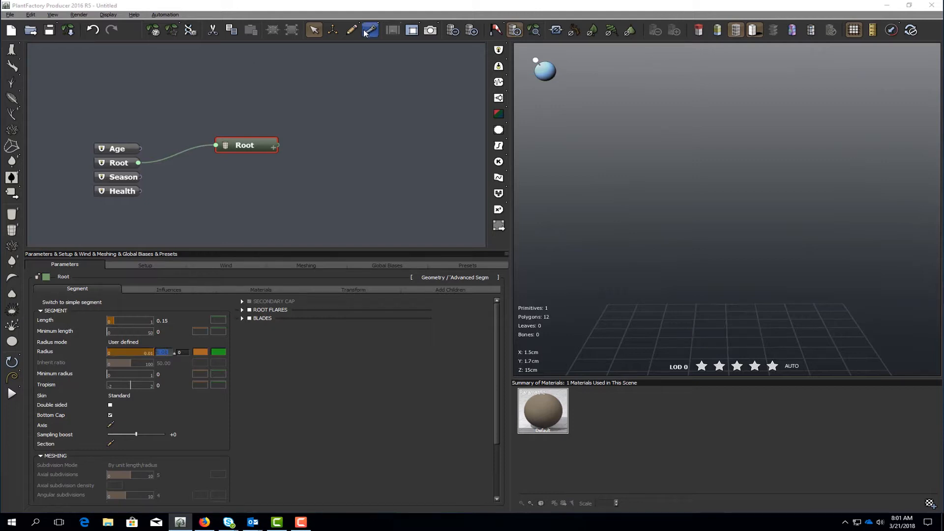
- Frame the small root segment in the preview and raise the plant's overall mesh resolution by one level
left_click(535, 33)
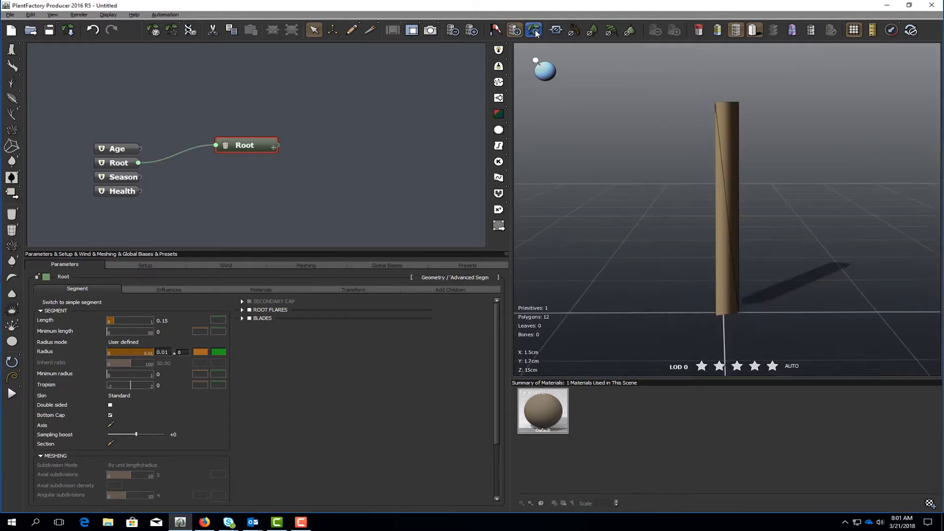
mouse_move(728, 173)
right_mouse_down()
mouse_move(776, 187)
mouse_move(774, 204)
mouse_move(772, 188)
mouse_move(731, 185)
mouse_move(728, 196)
mouse_move(724, 184)
right_mouse_up()
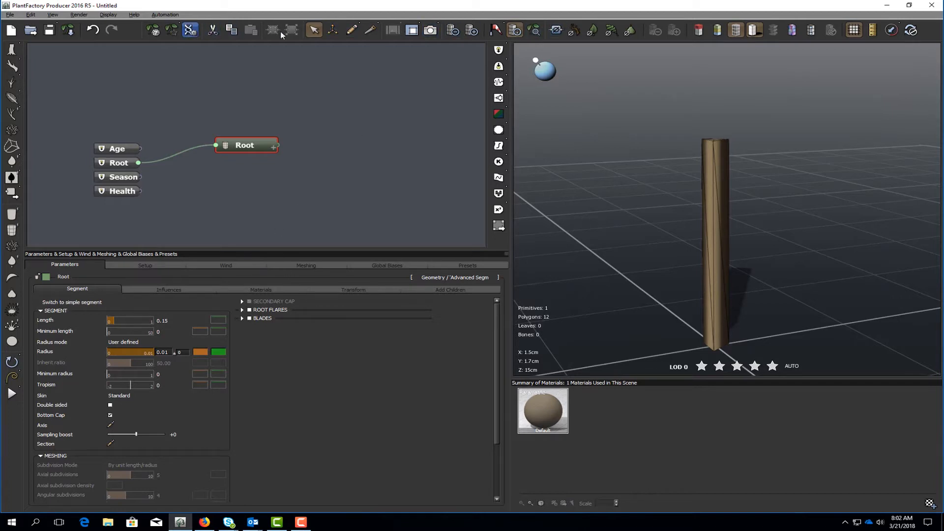
left_click(470, 33)
right_click_drag(688, 170, 693, 157)
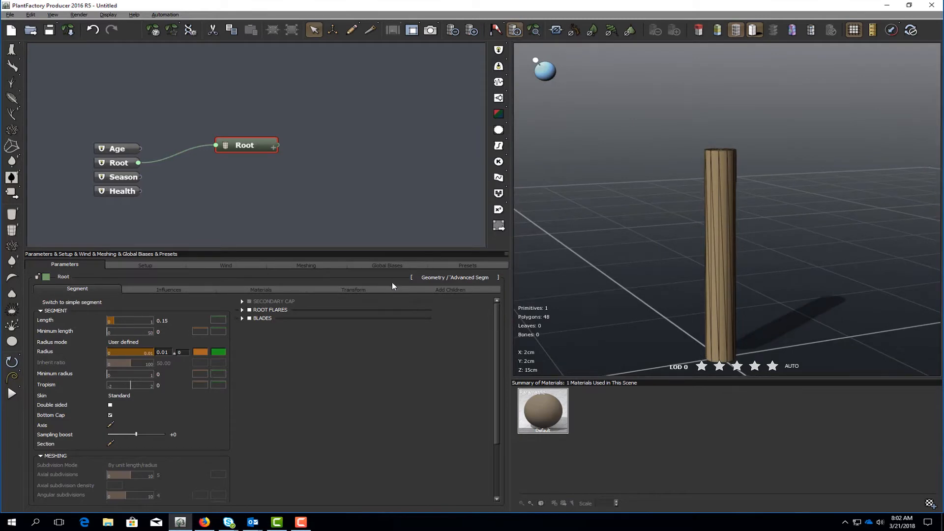
left_click(371, 291)
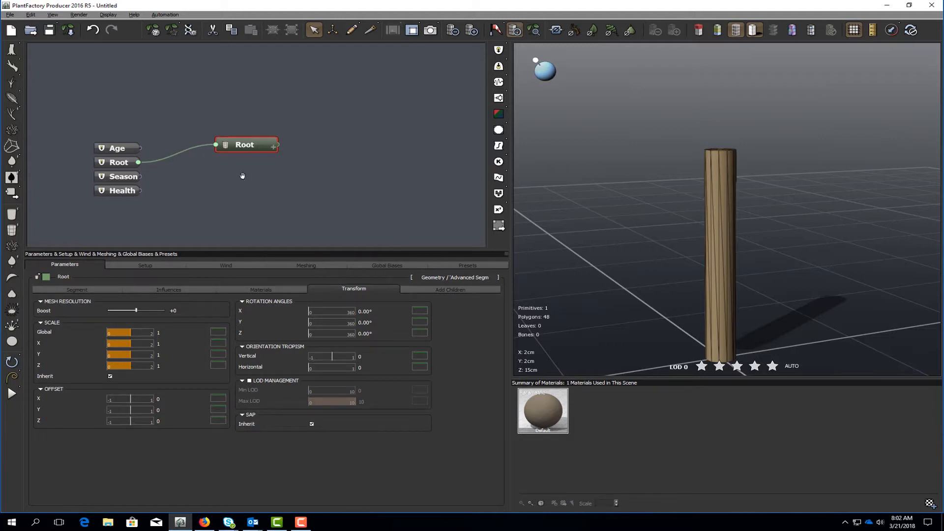
middle_click_drag(243, 175, 281, 141)
left_click_drag(289, 114, 297, 117)
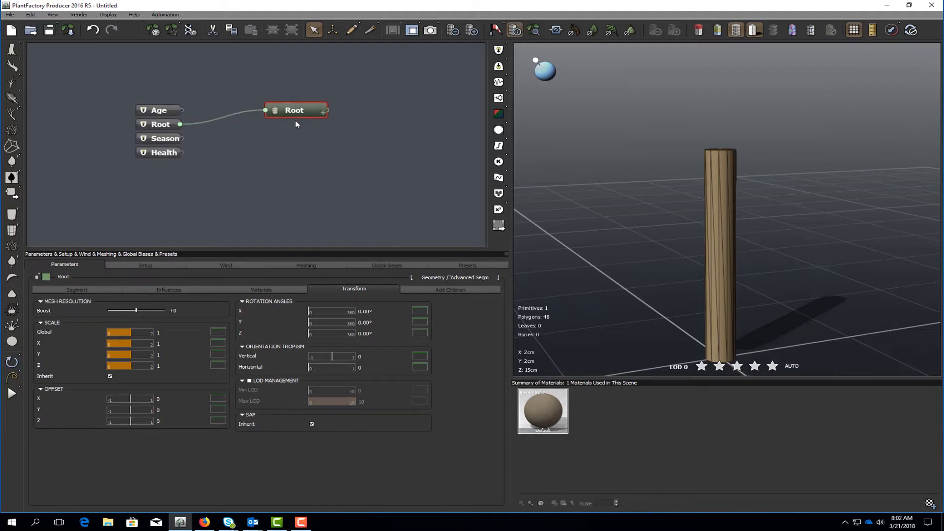
- Edit the root's radius filter so its starting keypoint sits at X 0, Y 0, tapering the segment's base to a point
left_click(87, 289)
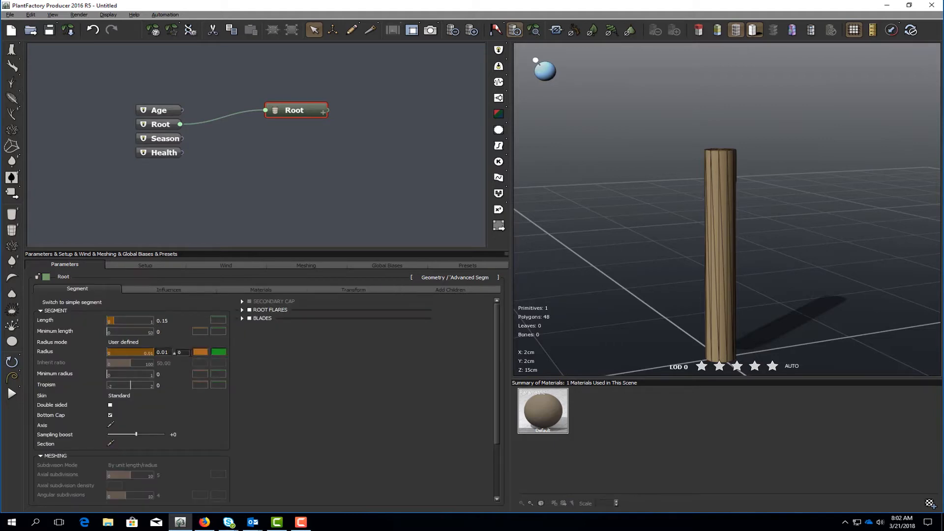
left_click(201, 350)
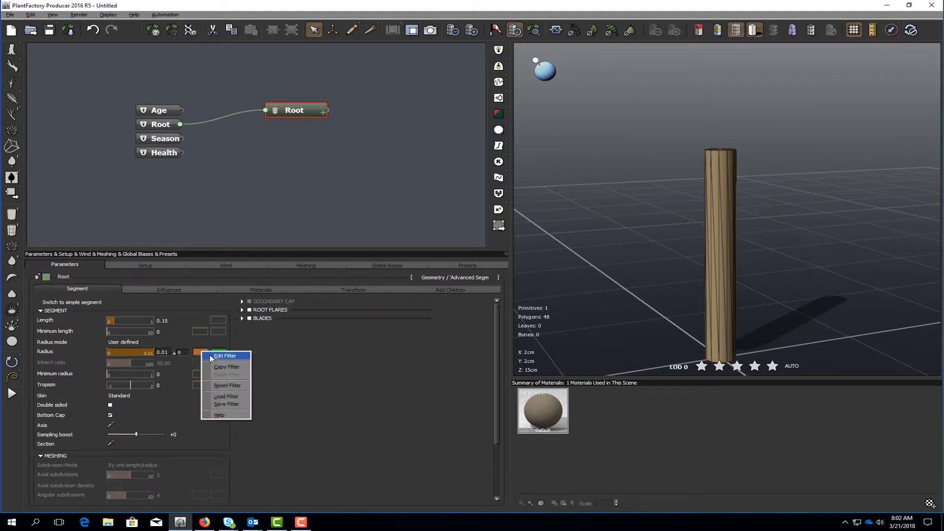
left_click(228, 356)
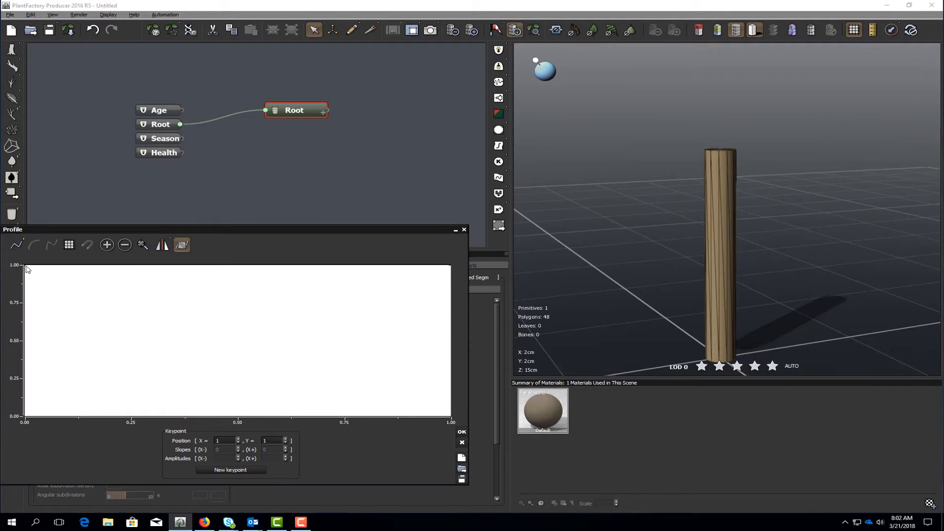
left_click_drag(27, 269, 233, 363)
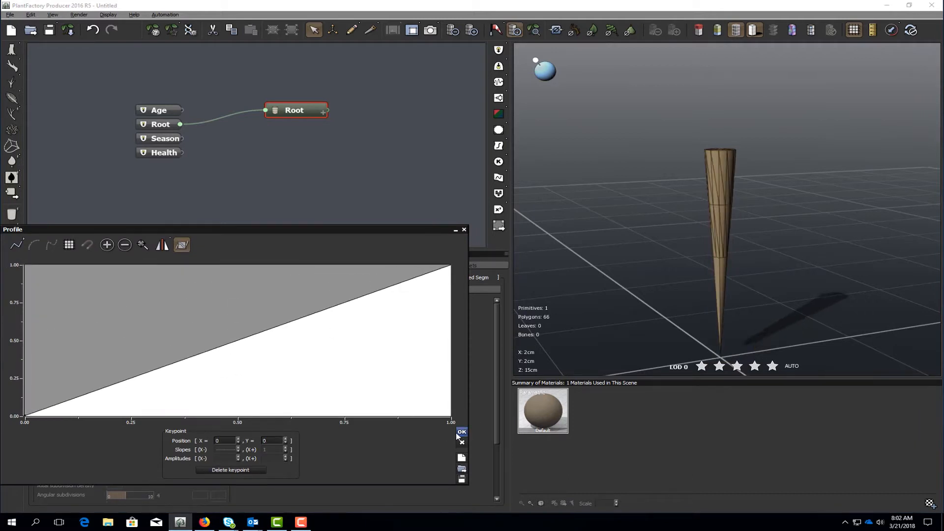
left_click(459, 433)
- Set the root's mesh resolution boost to 3 in its transform settings
left_click(349, 289)
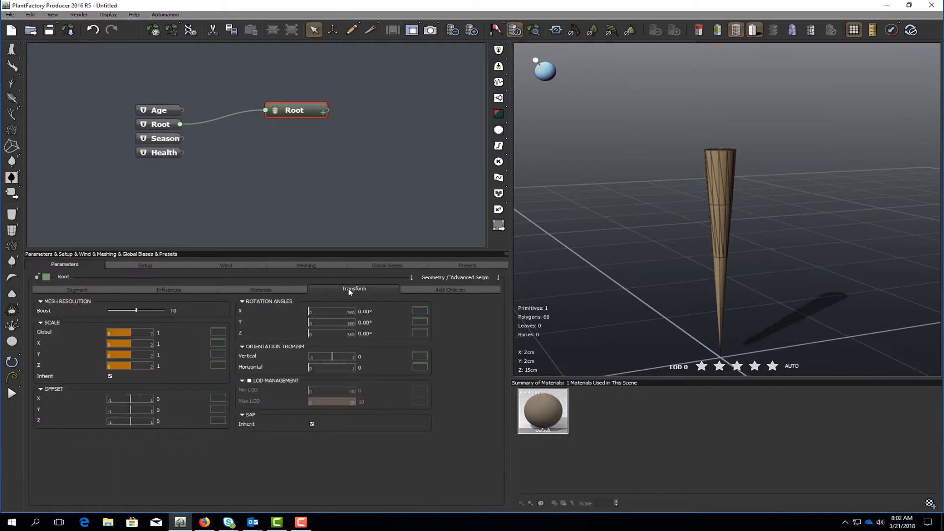
type("2")
key("Return")
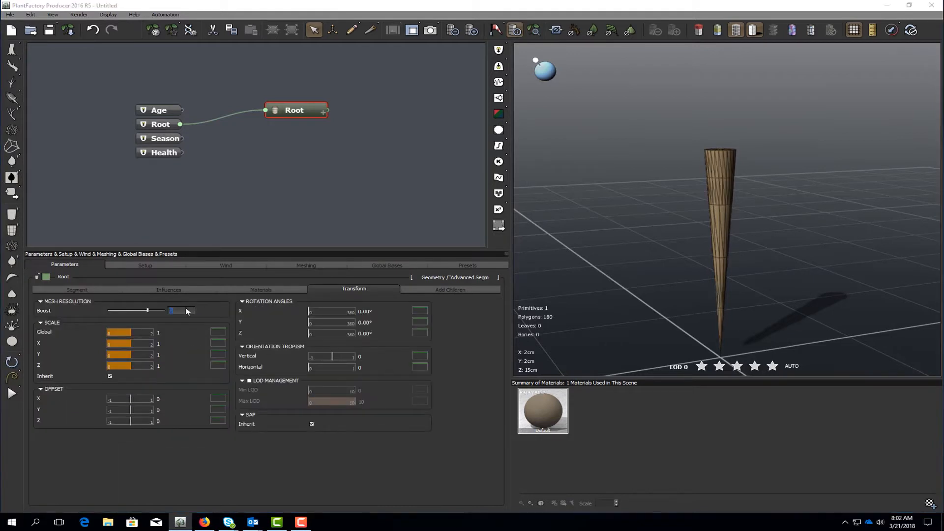
type("3")
key("Return")
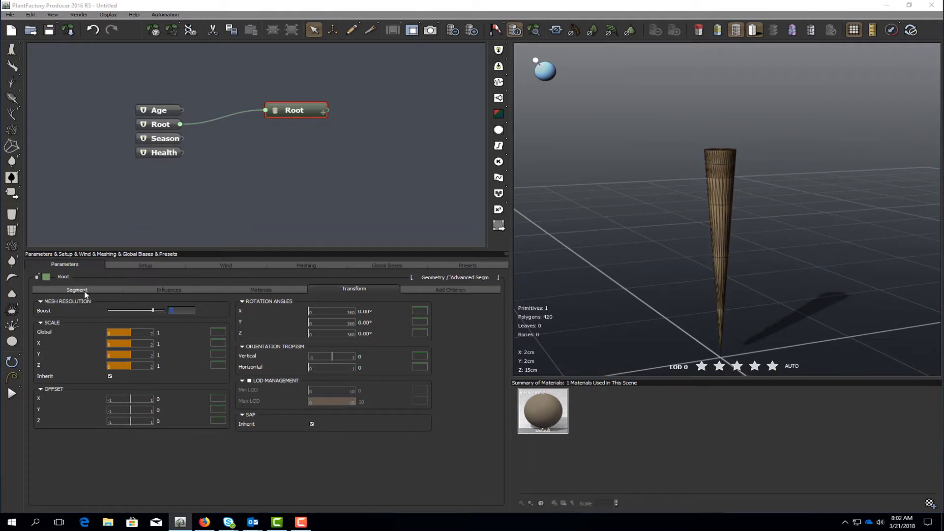
- Change the root's radius filter to a smooth curve and steepen the end keypoint's incoming slope to about 1
left_click(82, 290)
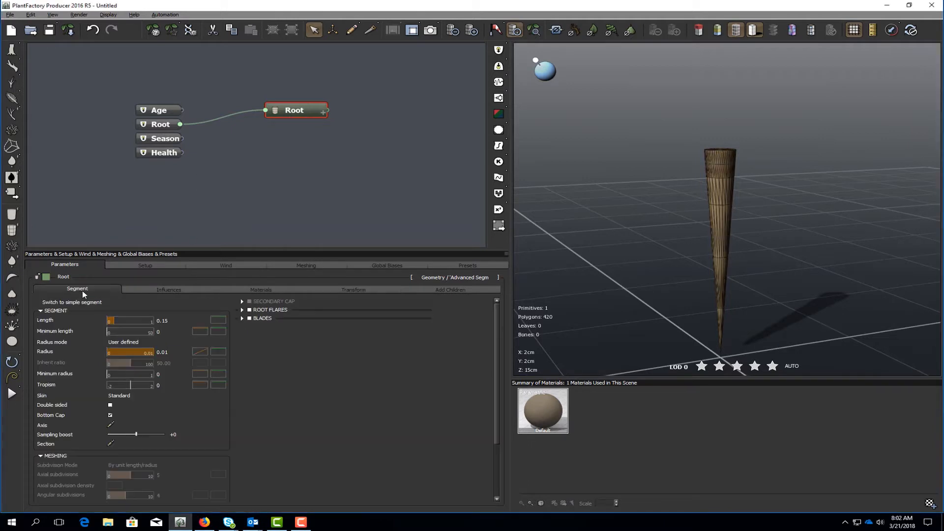
left_click(202, 352)
left_click(204, 359)
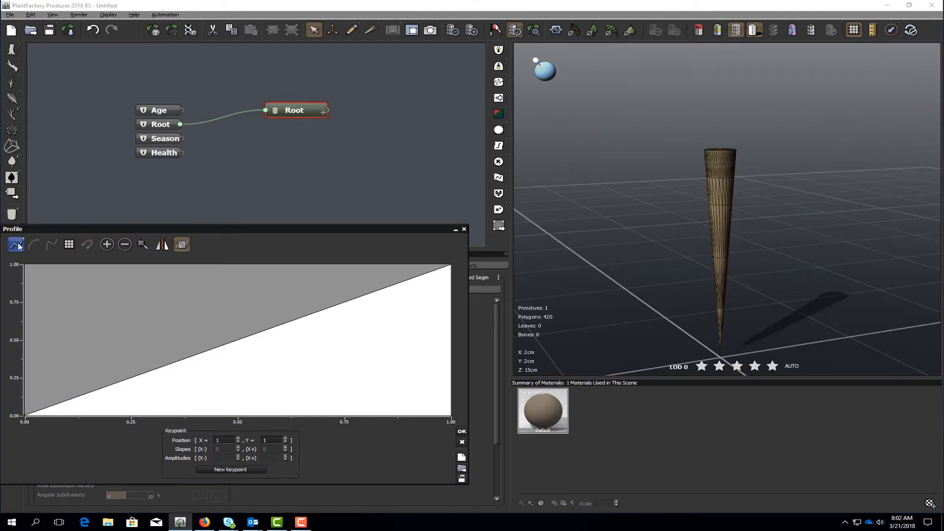
left_click(33, 244)
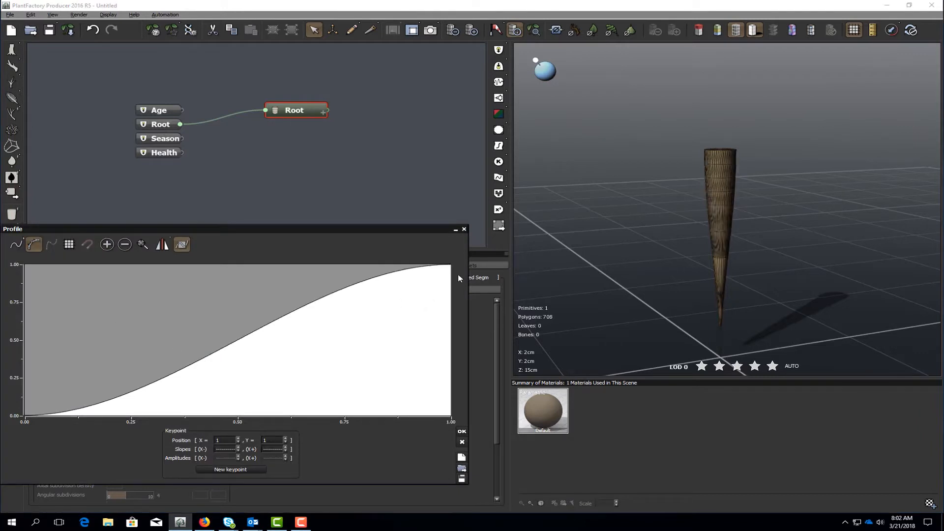
left_click(450, 265)
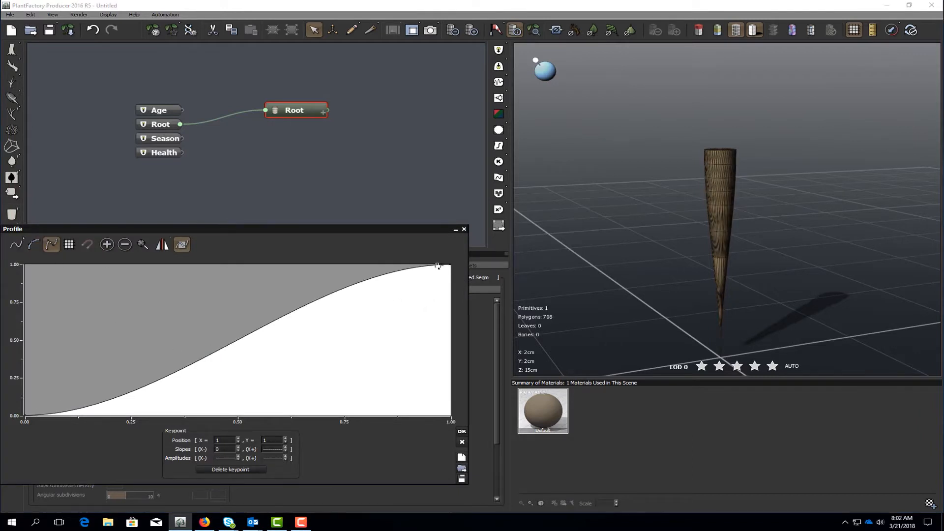
left_click_drag(438, 265, 435, 270)
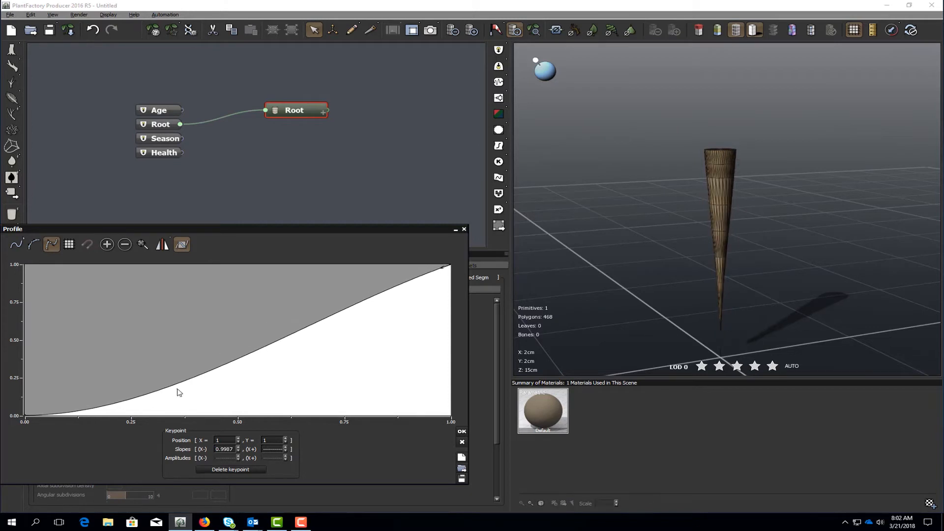
- Add four keypoints along the radius curve at about (0.31, 0.17), (0.53, 0.31), (0.69, 0.45) and (0.83, 0.67)
left_click(158, 394)
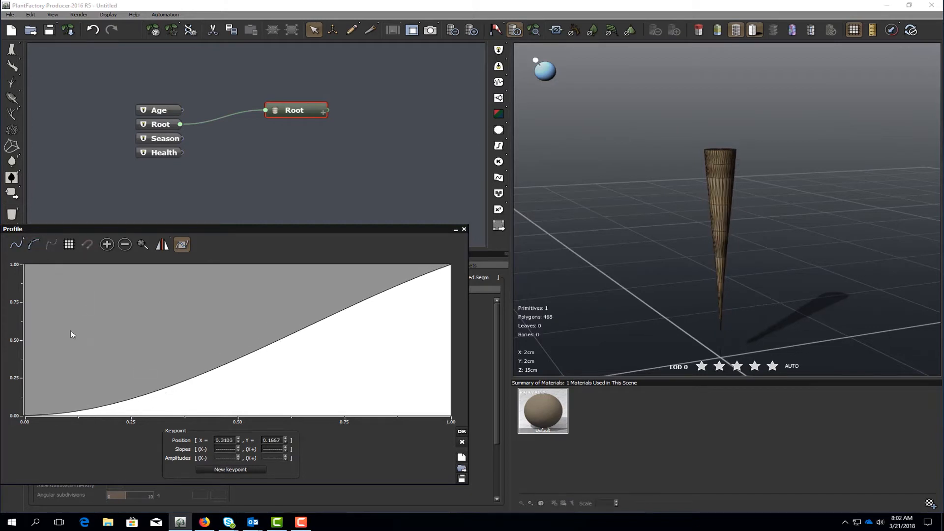
left_click(215, 468)
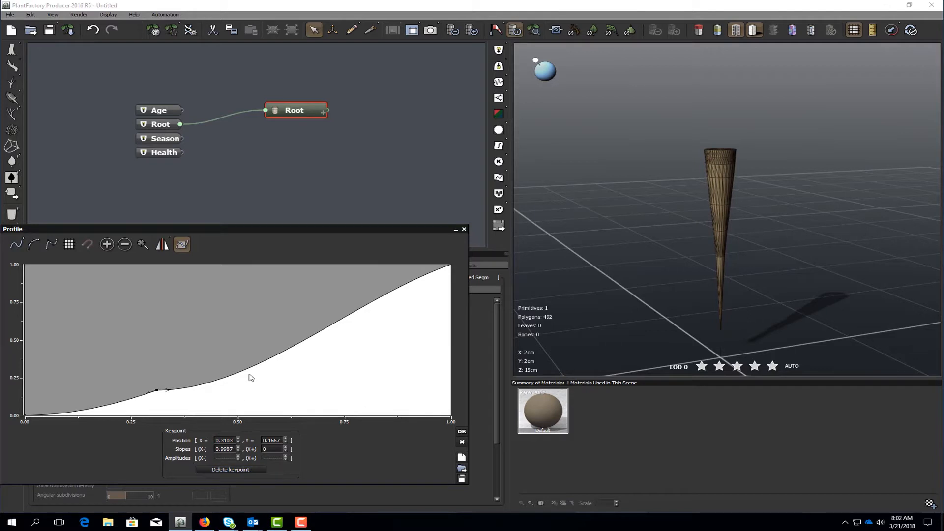
left_click(251, 373)
left_click(229, 470)
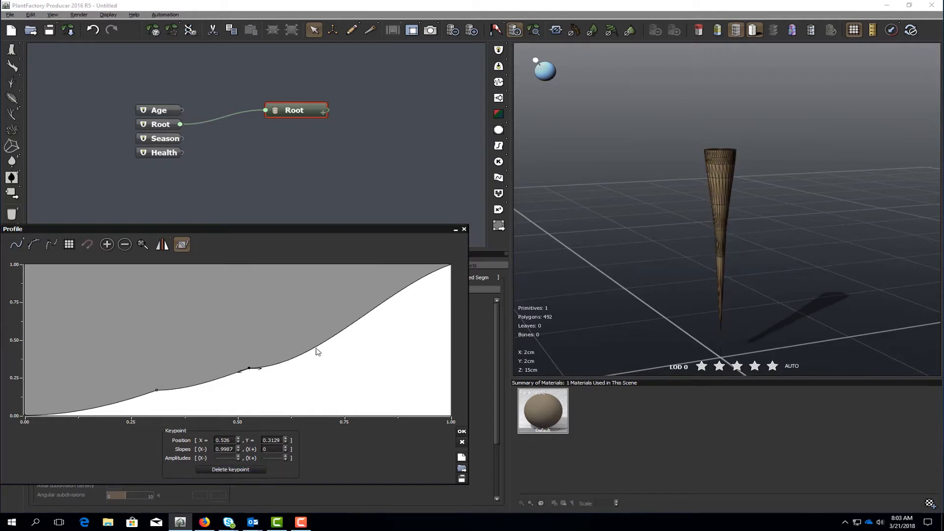
left_click(318, 350)
left_click(230, 470)
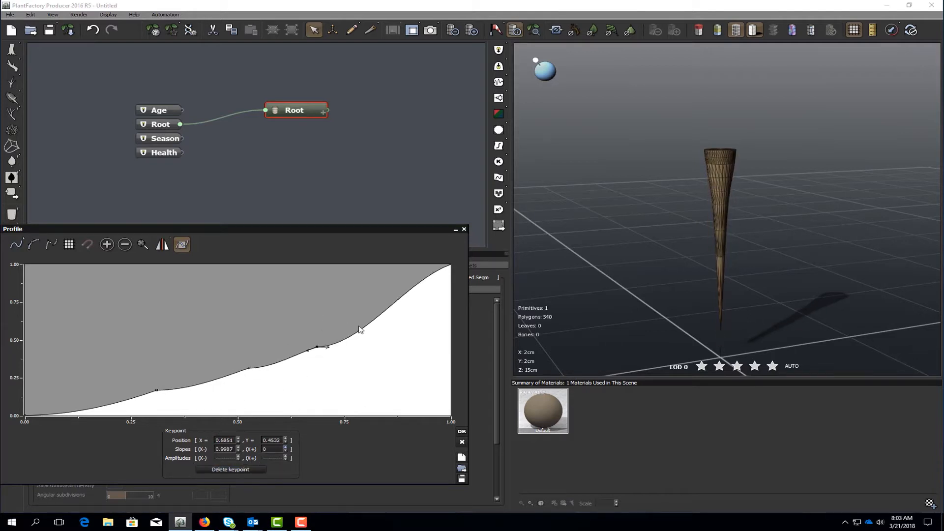
left_click(380, 316)
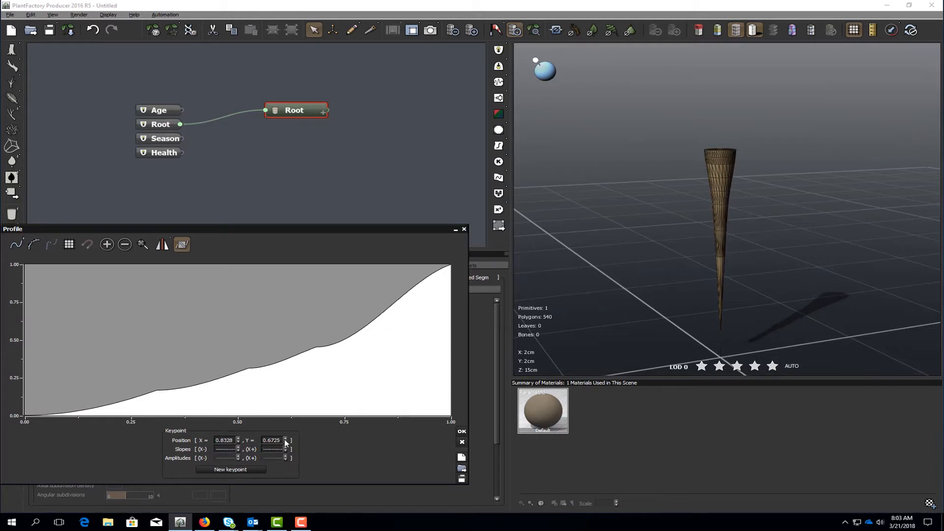
left_click(246, 470)
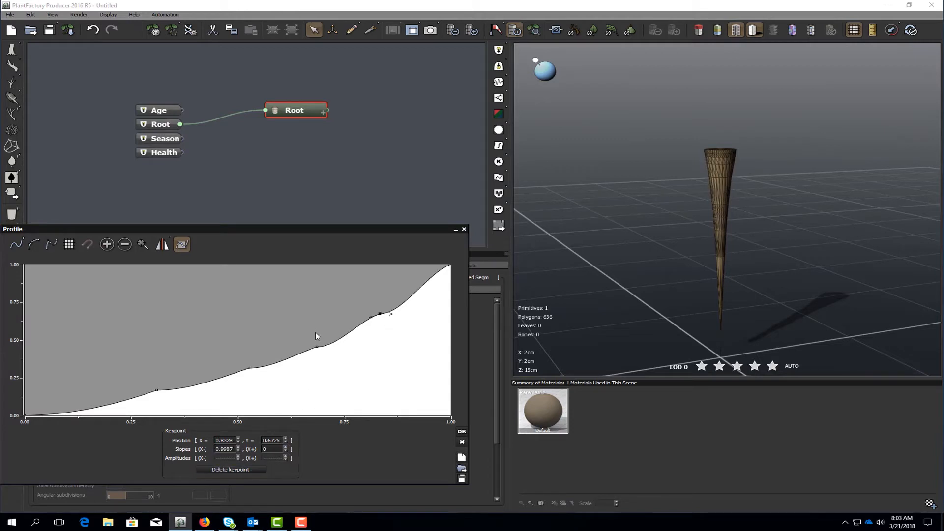
- Flatten the incoming slopes of the radius curve keypoints near X 0.31, 0.53 and 0.69 to about 0
left_click(157, 391)
left_click_drag(147, 395, 147, 390)
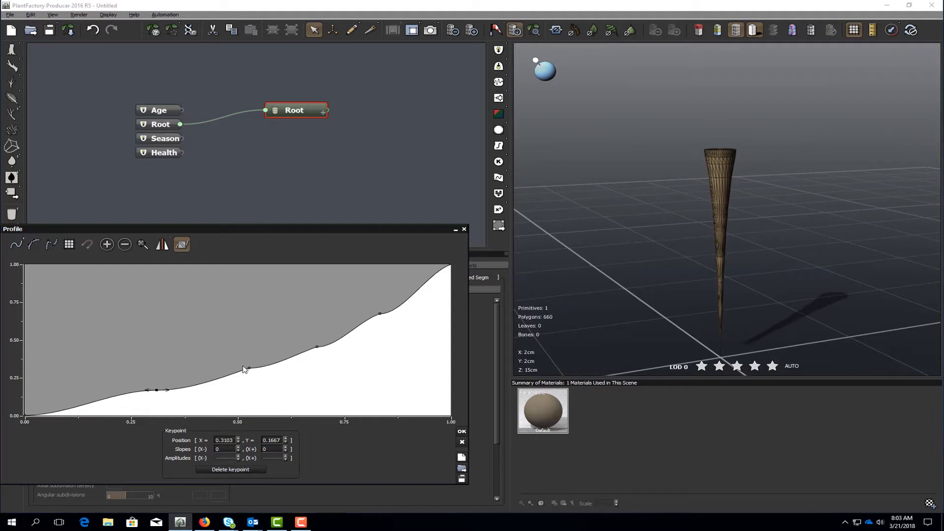
left_click(249, 368)
left_click_drag(231, 370, 239, 368)
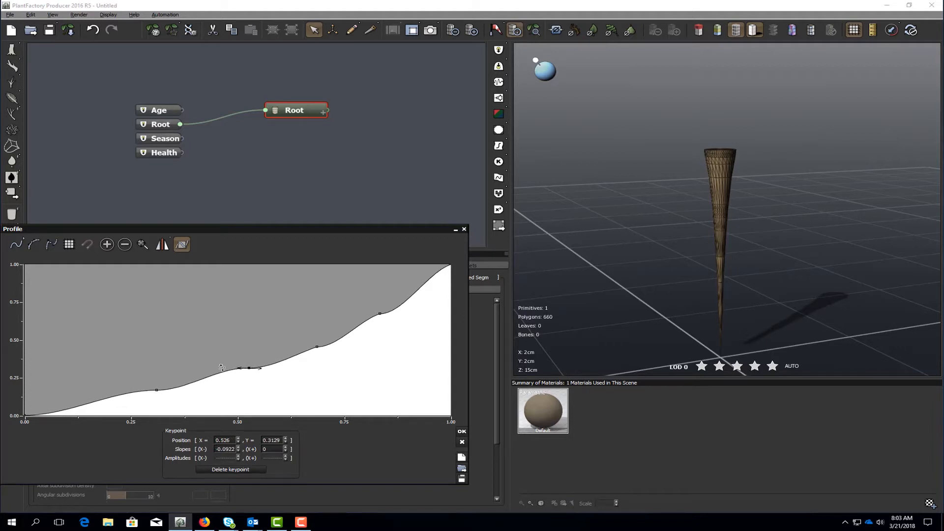
left_click(315, 347)
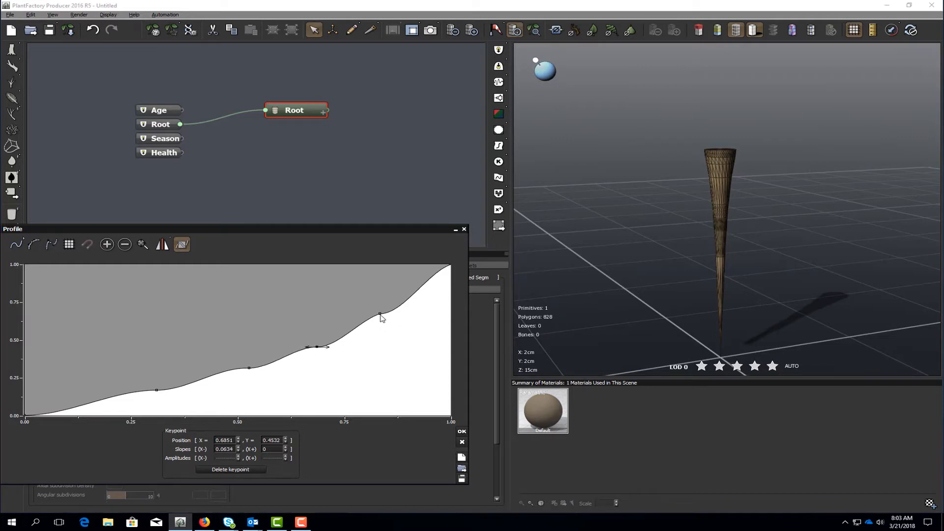
- Move the two upper interior keypoints to about (0.66, 0.60) and (0.77, 0.76), and the lower two to about (0.27, 0.26) and (0.49, 0.41)
left_click_drag(381, 314, 282, 376)
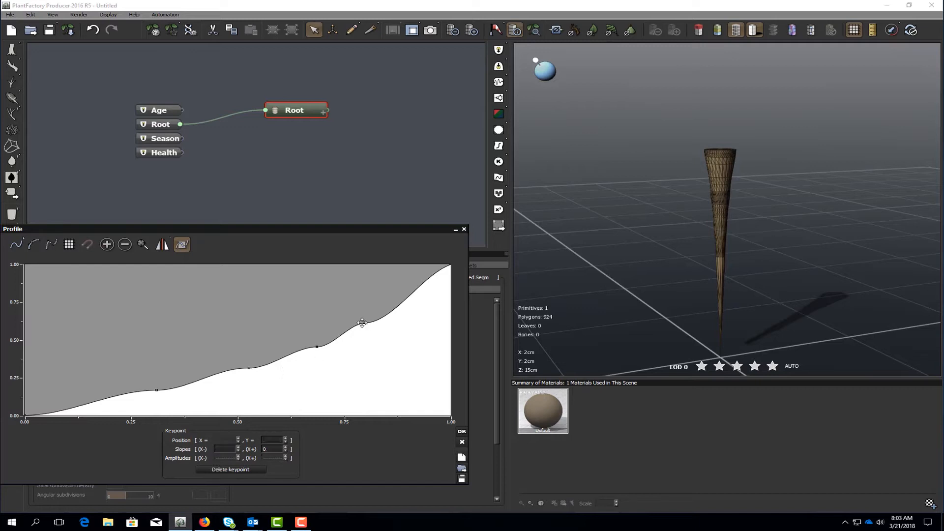
left_click_drag(362, 323, 353, 300)
left_click(196, 387)
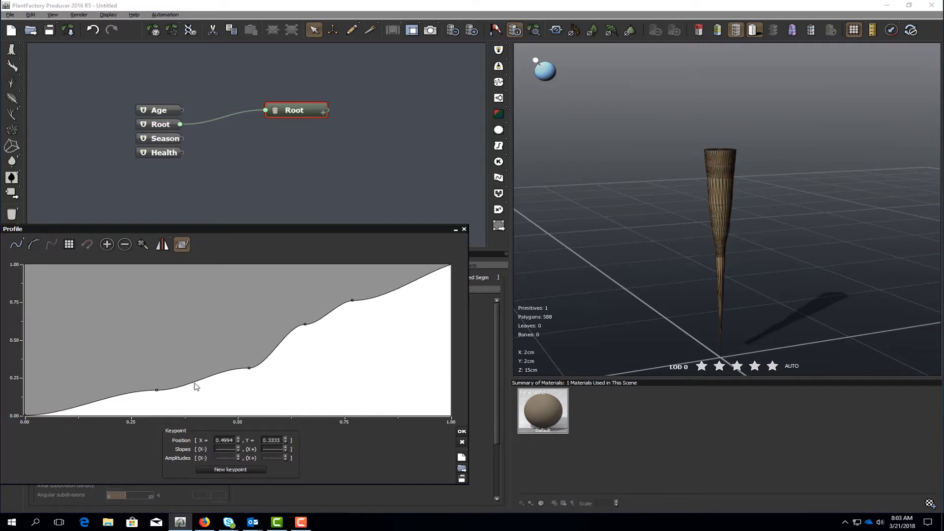
left_click(197, 387)
left_click_drag(250, 370, 233, 355)
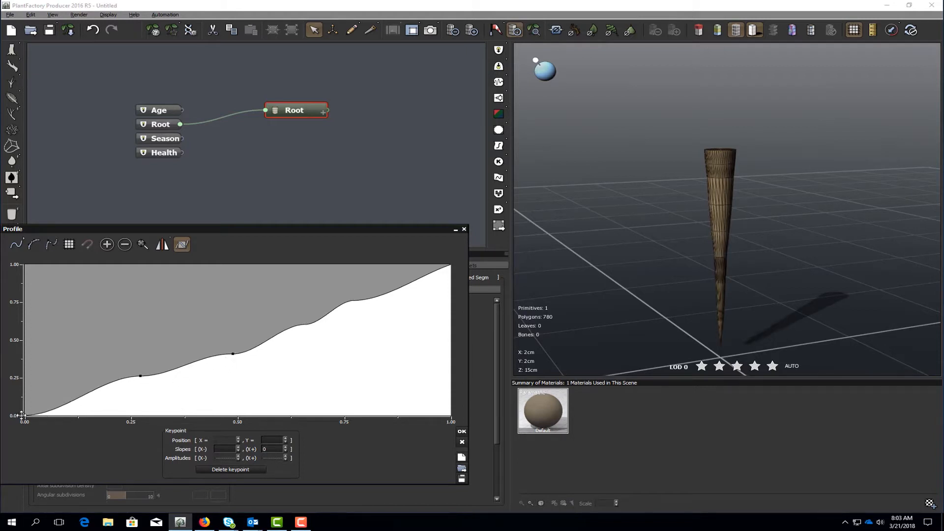
- Move the two lower interior keypoints together to about (0.33, 0.43) and (0.55, 0.57) on the radius curve
left_click_drag(22, 417, 222, 381)
scroll(224, 380, "down", 8)
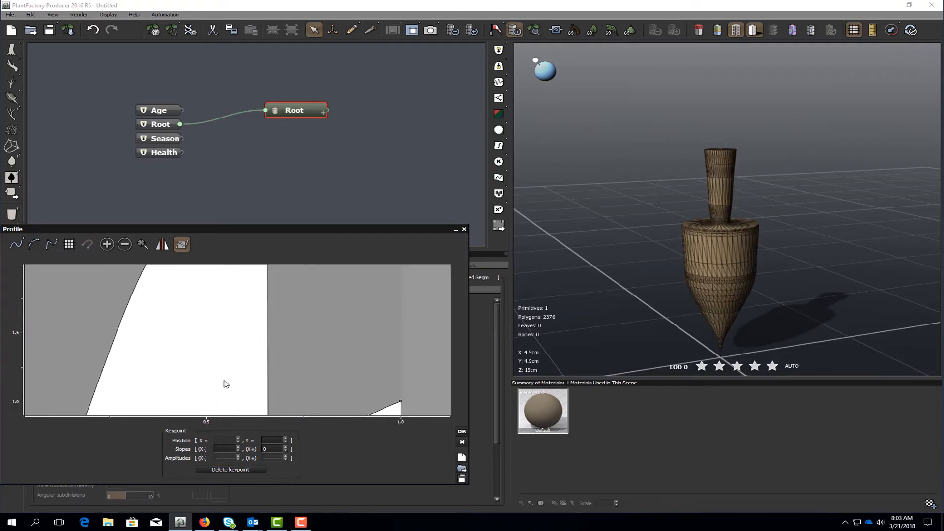
scroll(225, 381, "down", 2)
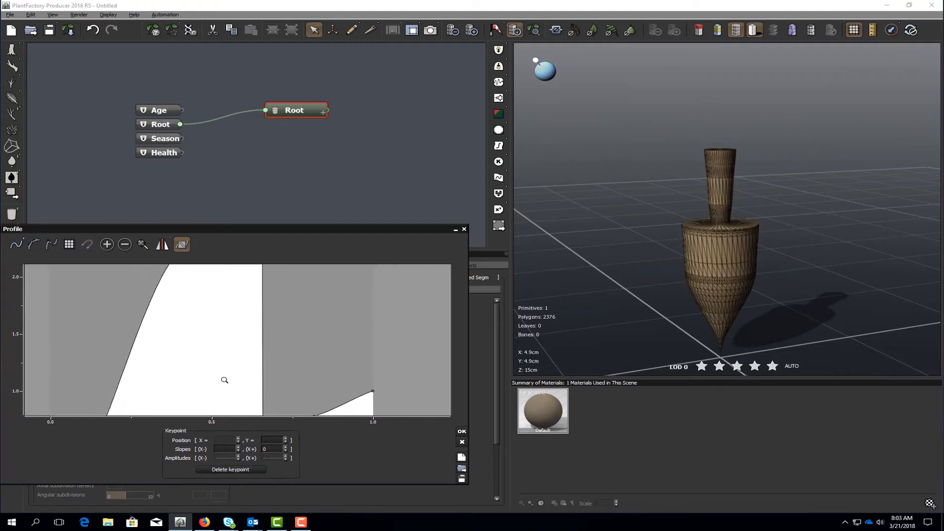
middle_click_drag(223, 379, 232, 437)
left_click(143, 397)
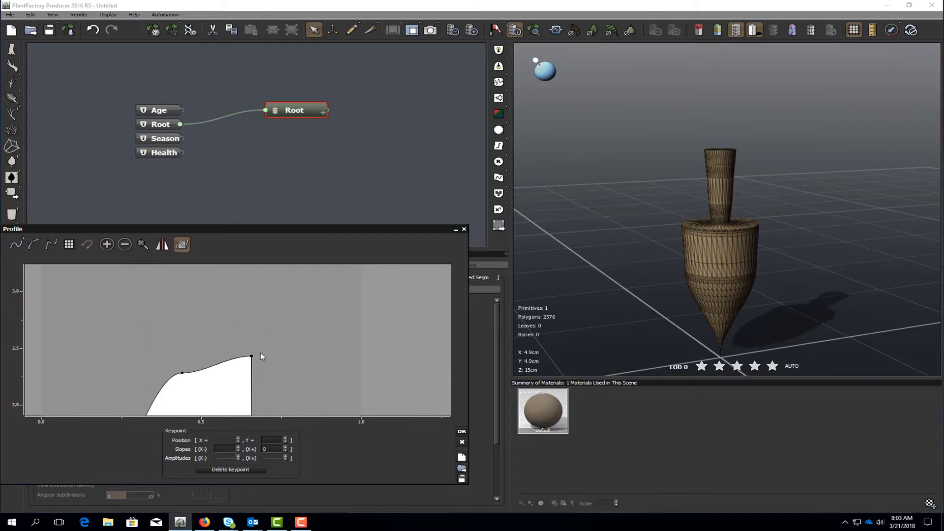
left_click_drag(252, 356, 226, 442)
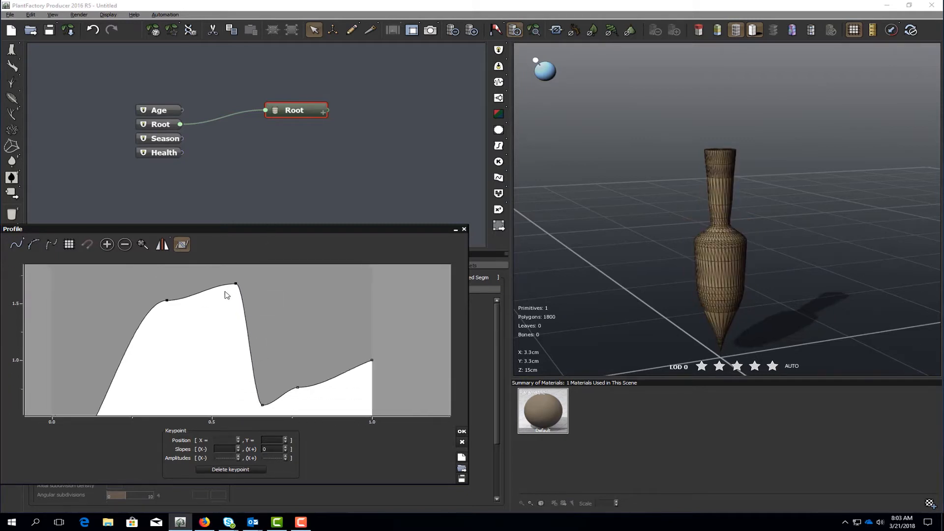
left_click_drag(228, 293, 227, 408)
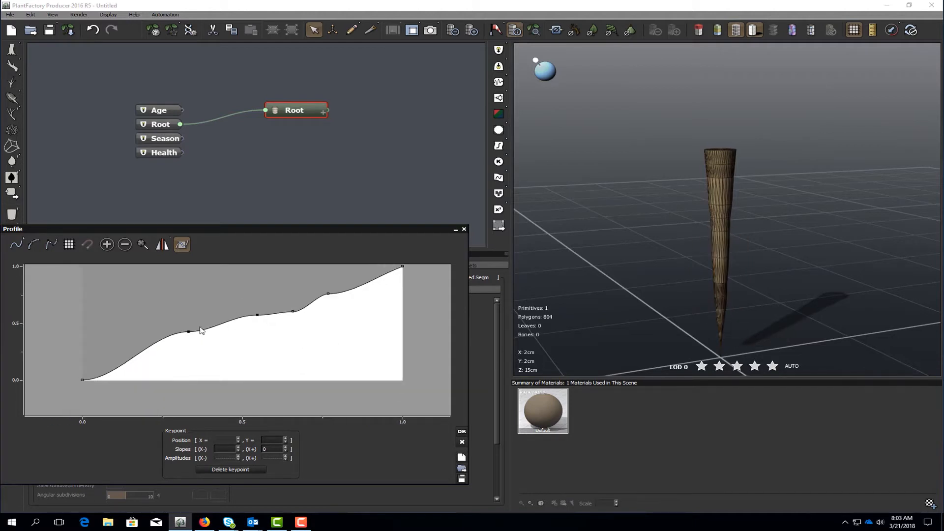
- Steepen the slope of the radius curve's starting keypoint to about 2.55 to round the root's tip
left_click(183, 308)
mouse_move(82, 379)
left_mouse_down()
mouse_move(90, 366)
mouse_move(82, 380)
mouse_move(90, 374)
left_mouse_up()
middle_click_drag(150, 362, 225, 331)
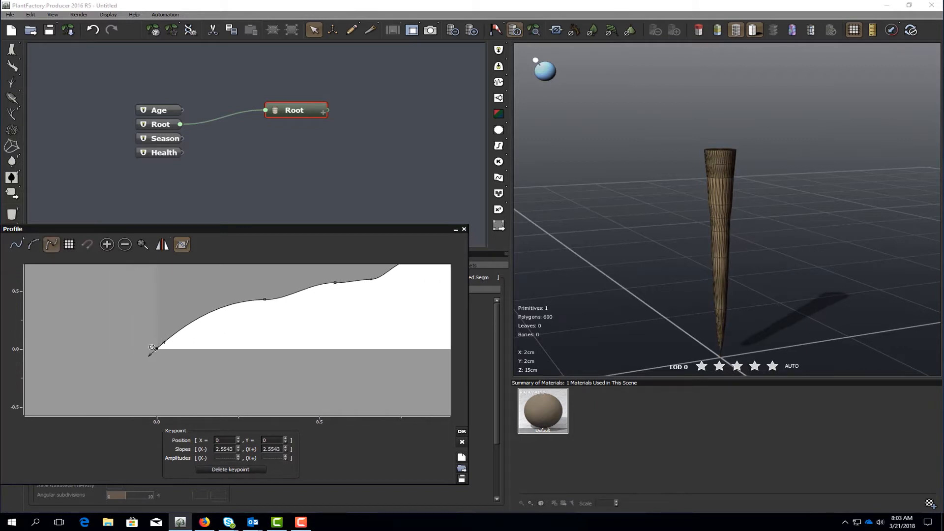
right_click_drag(152, 356, 143, 321)
left_click(144, 322)
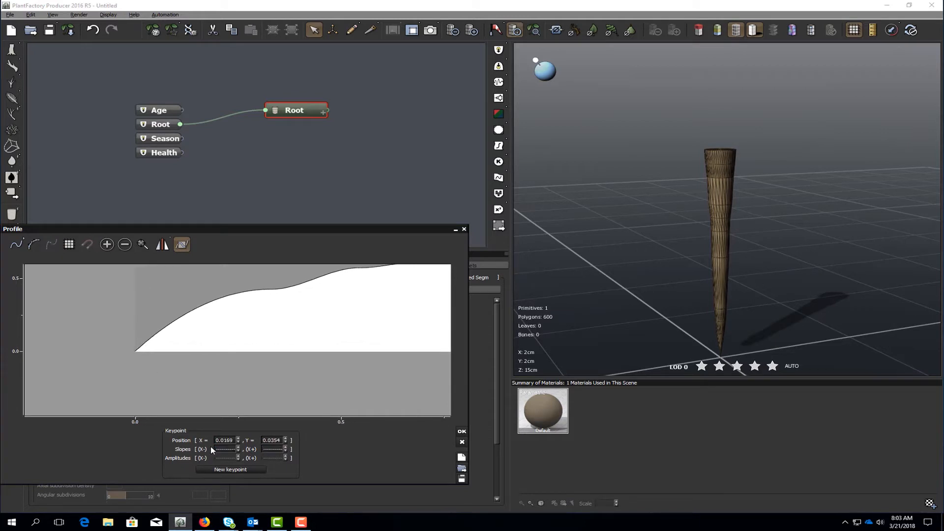
- Add a keypoint just after the start of the radius curve at about (0.004, 0.035)
left_click(143, 347)
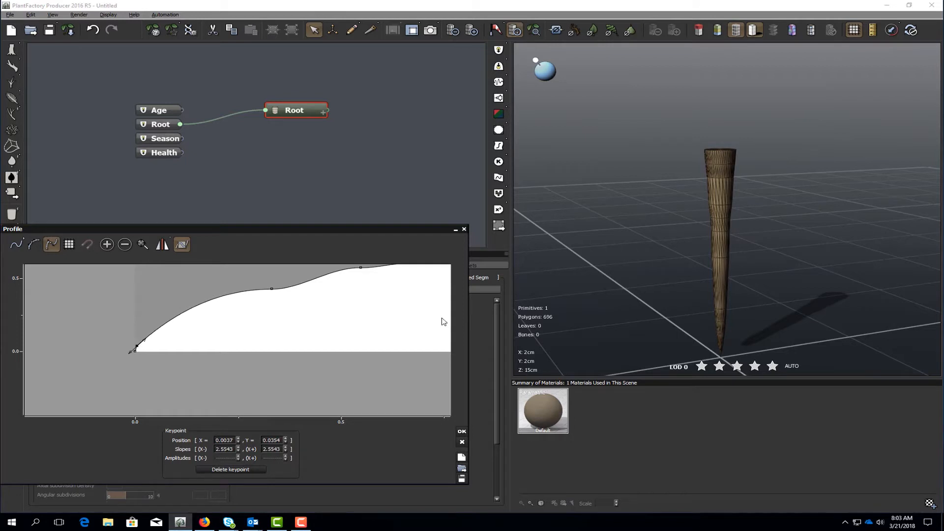
scroll(727, 274, "up", 8)
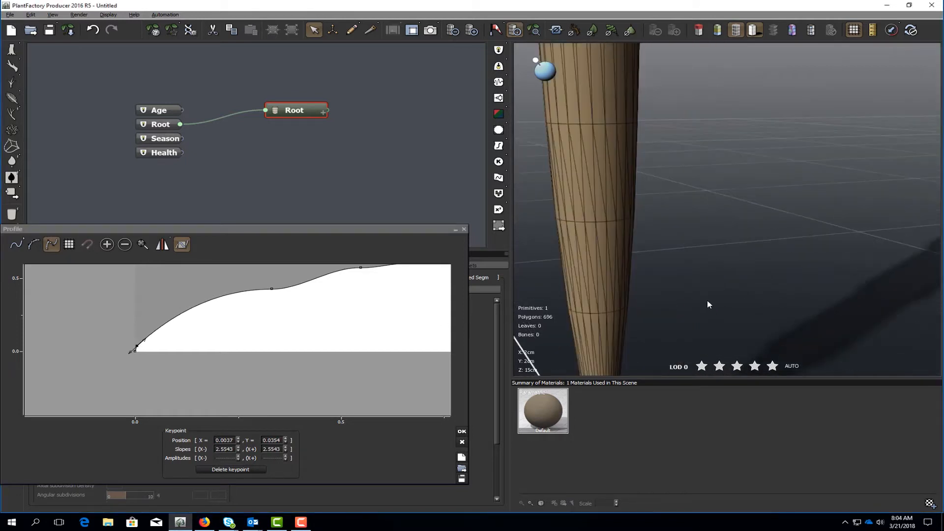
scroll(711, 267, "down", 8)
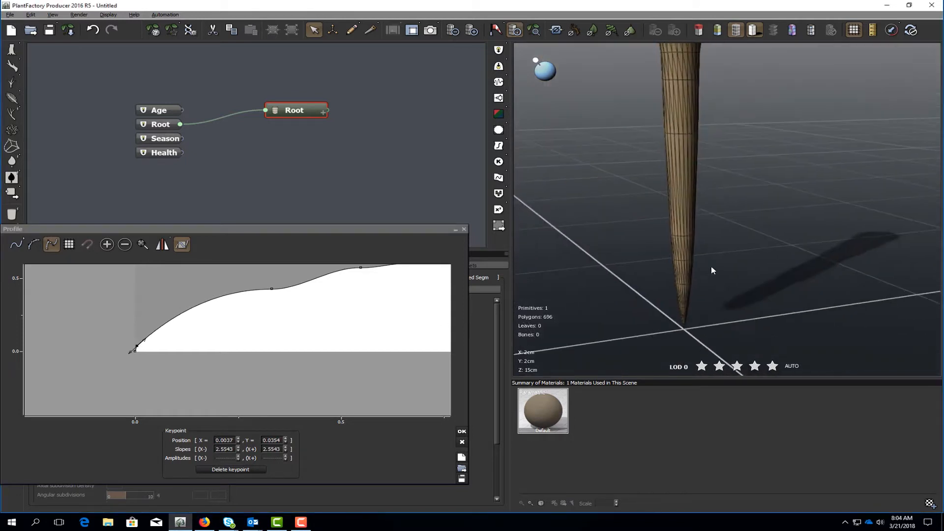
middle_click_drag(135, 354, 196, 331)
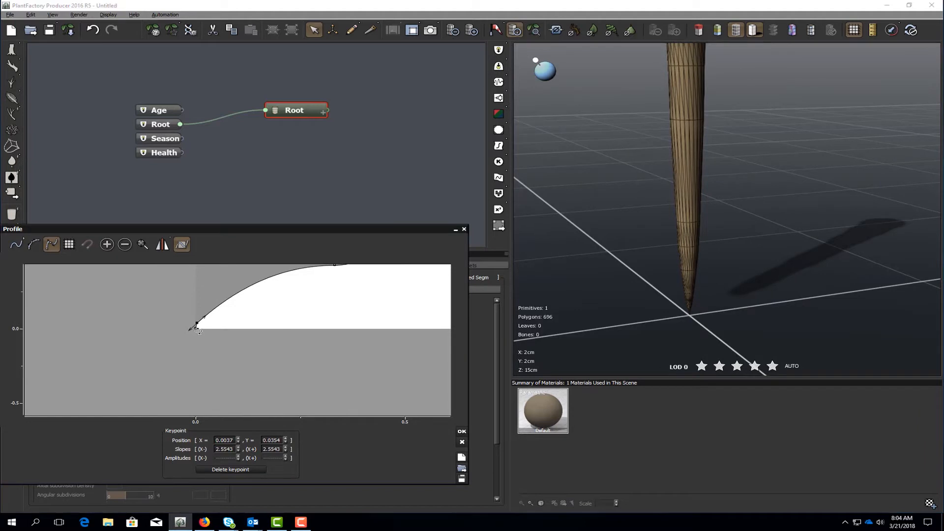
left_click(196, 329)
left_click_drag(202, 322, 199, 319)
- Add a keypoint at about (0.13, 0.28), flatten both its slopes to 0, and accept the radius profile
middle_click_drag(256, 332, 241, 355)
left_click(211, 341)
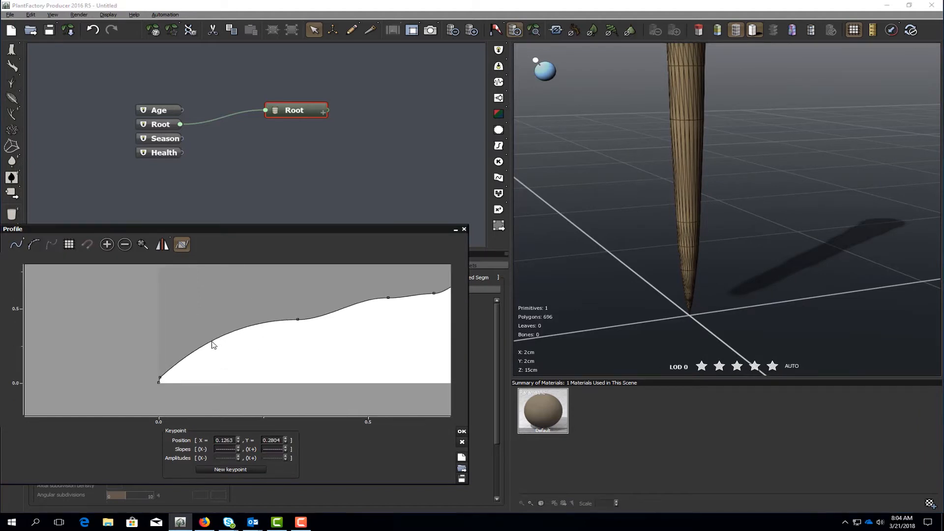
left_click(228, 470)
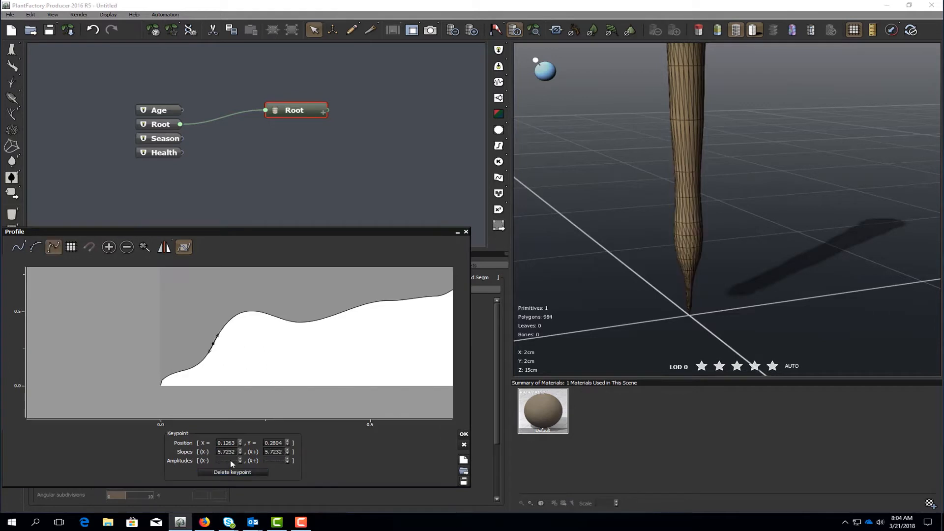
left_click_drag(218, 335, 225, 344)
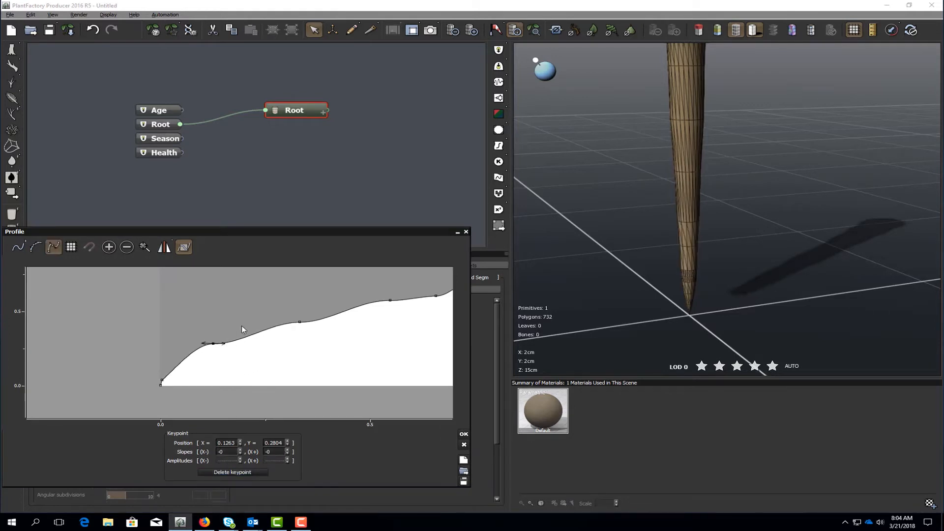
scroll(604, 237, "down", 5)
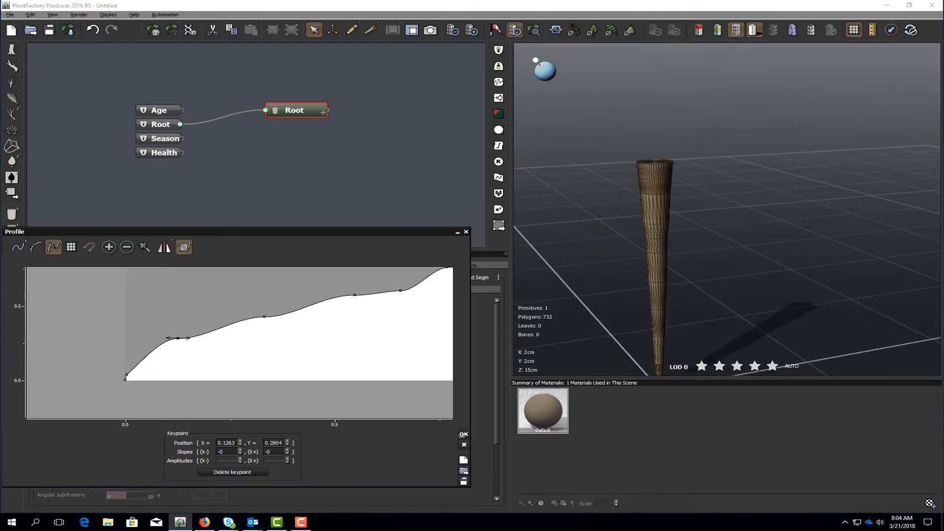
left_click(464, 435)
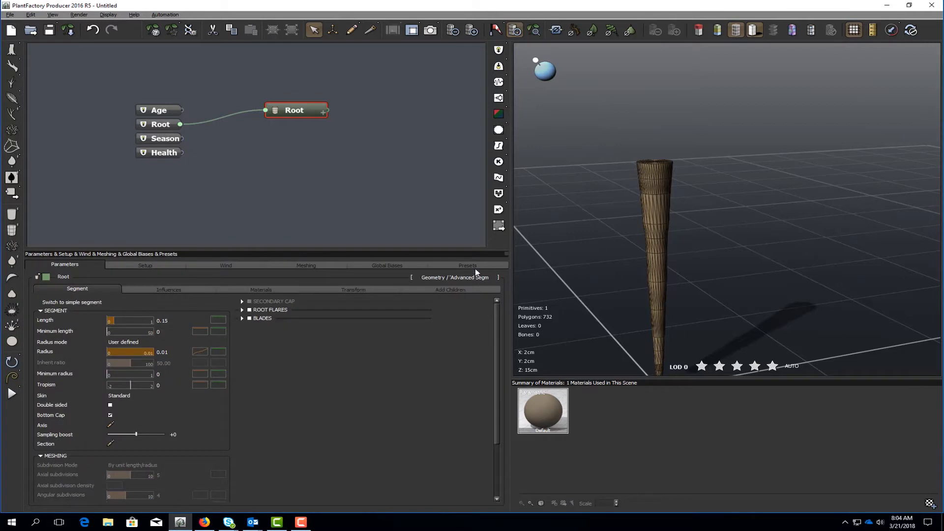
- Set the root's mesh resolution boost to 4 and increase the plant's overall mesh resolution
left_click(353, 290)
left_click(184, 310)
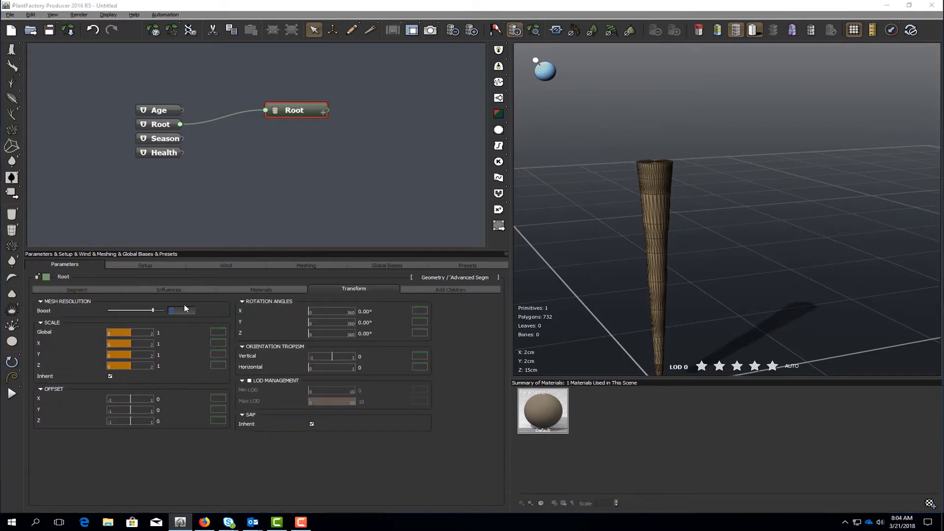
type("4")
key("Return")
middle_click_drag(644, 222, 656, 167)
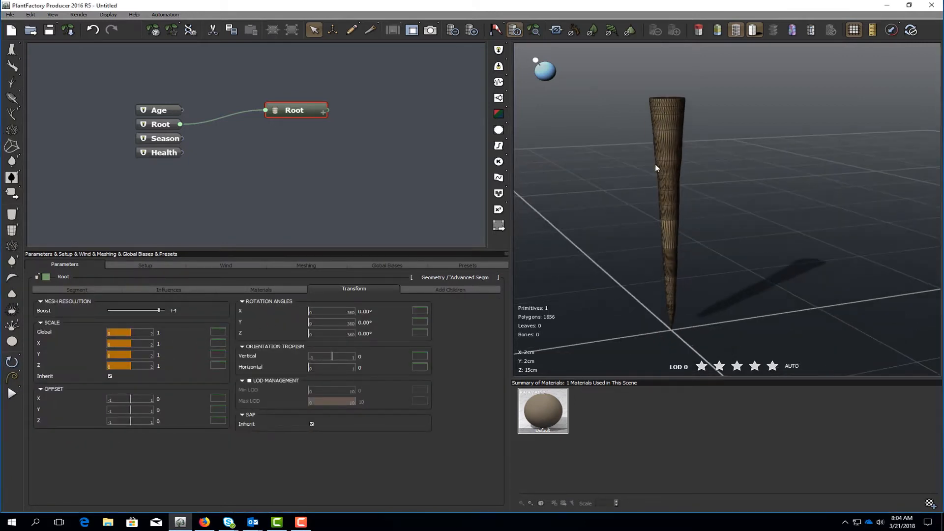
right_click_drag(656, 166, 671, 184)
scroll(672, 185, "up", 3)
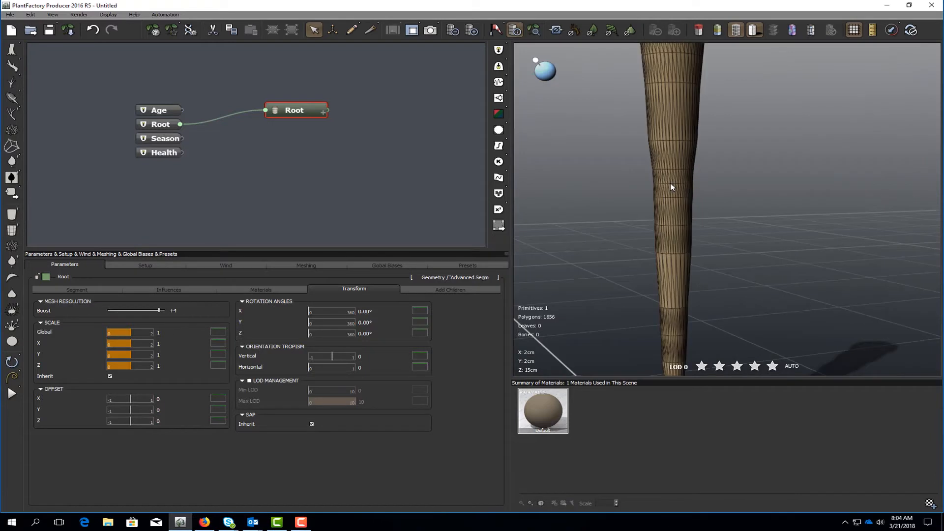
left_click(477, 35)
left_click_drag(756, 248, 718, 222)
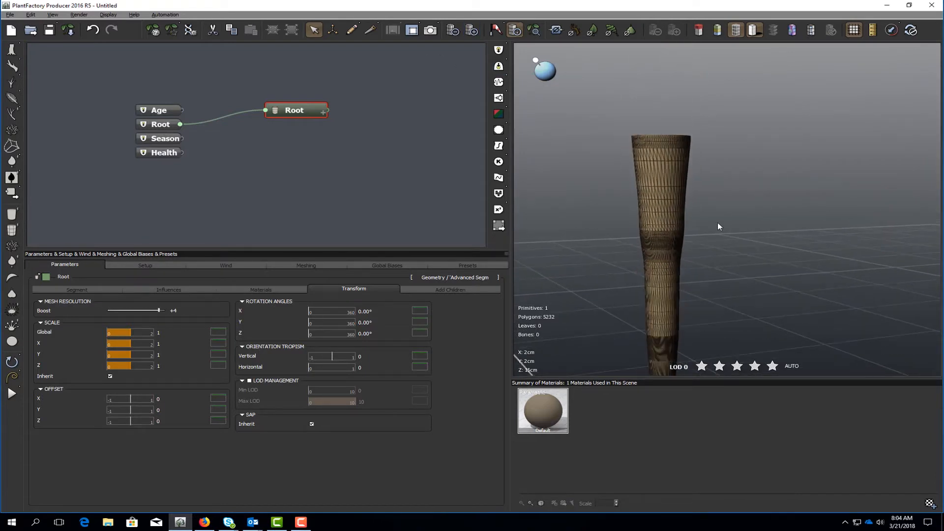
- Reopen the root's radius filter and raise the keypoint near X 0.65 to about Y 0.66
left_click(77, 290)
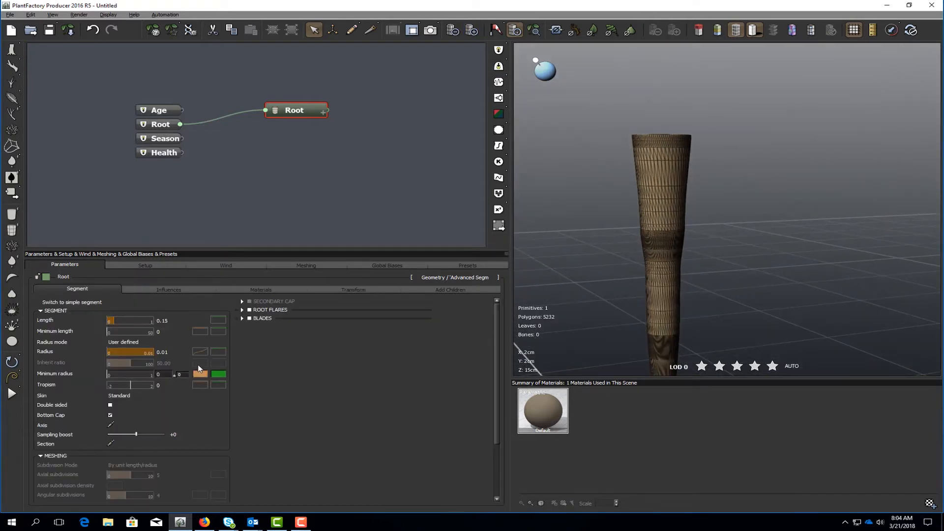
left_click(199, 351)
left_click(221, 356)
middle_click_drag(328, 318, 221, 338)
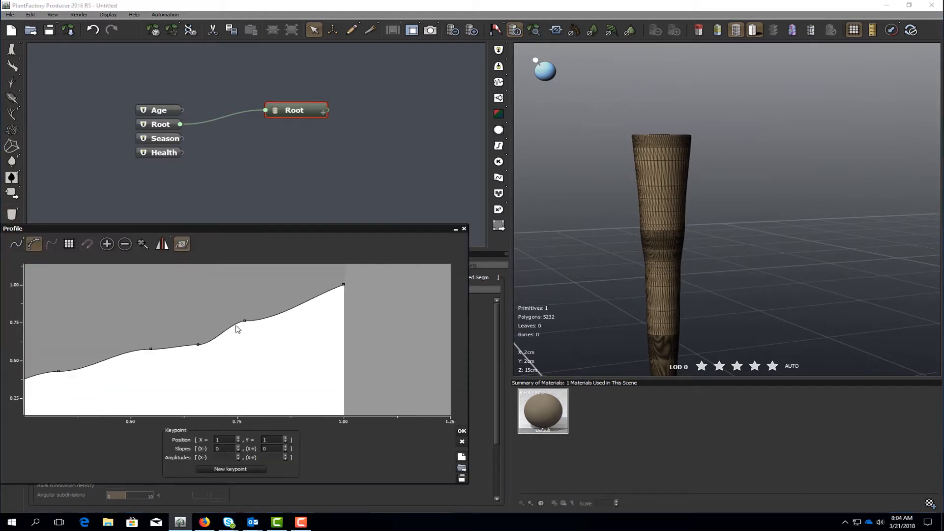
left_click_drag(198, 344, 196, 336)
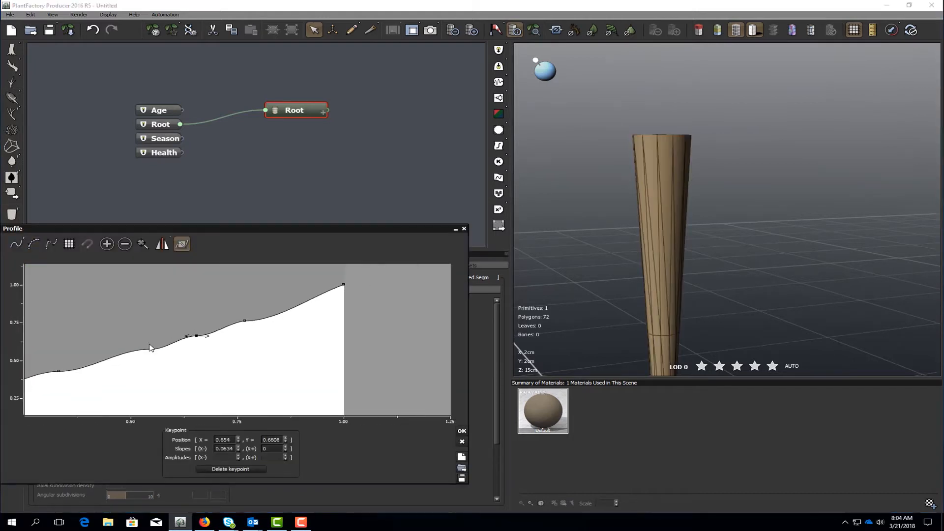
- Lower the radius curve's end keypoint to about Y 0.23 at X 1, with an incoming slope of about -5.8
left_click(344, 286)
left_click_drag(346, 285, 331, 357)
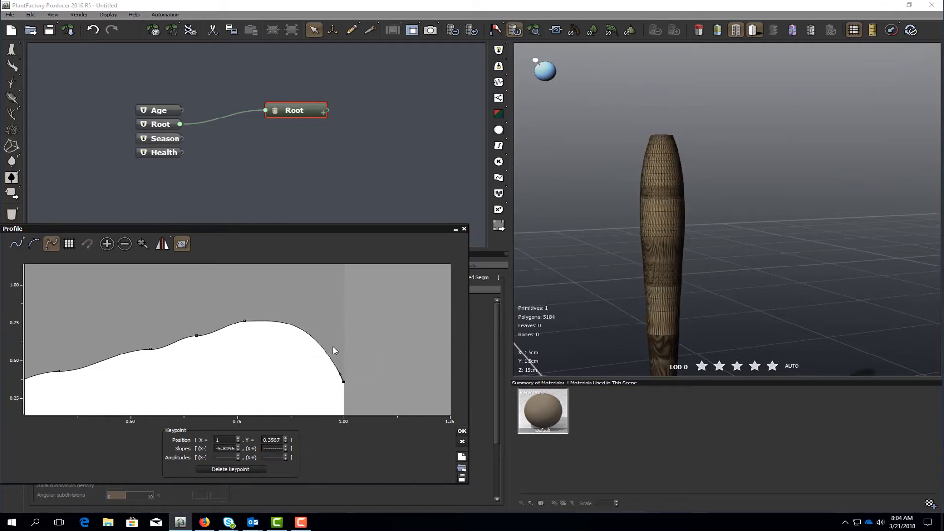
middle_click_drag(323, 347, 307, 294)
left_click_drag(332, 331, 328, 350)
- Move the last interior keypoint to about (0.92, 0.91) and steepen the end keypoint's incoming slope to about -23.4, rounding the root's top
middle_click_drag(246, 274, 227, 335)
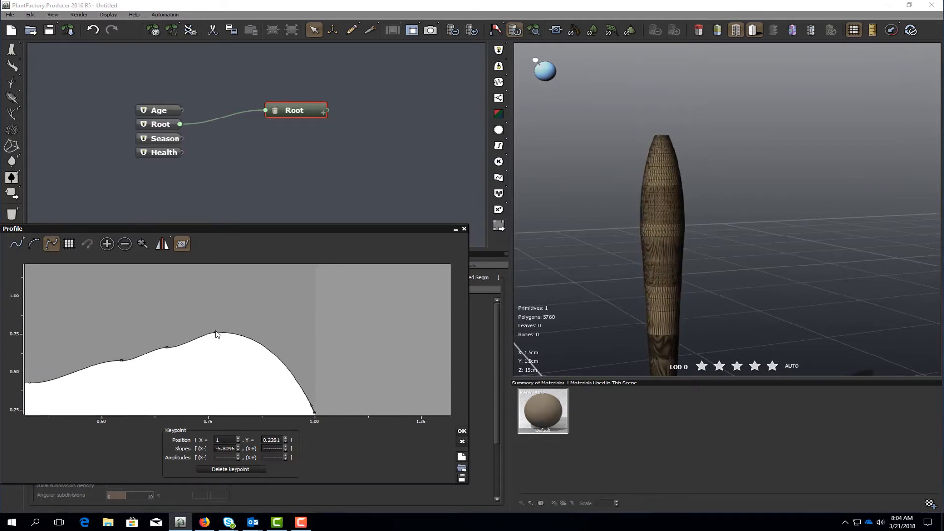
left_click_drag(218, 335, 280, 309)
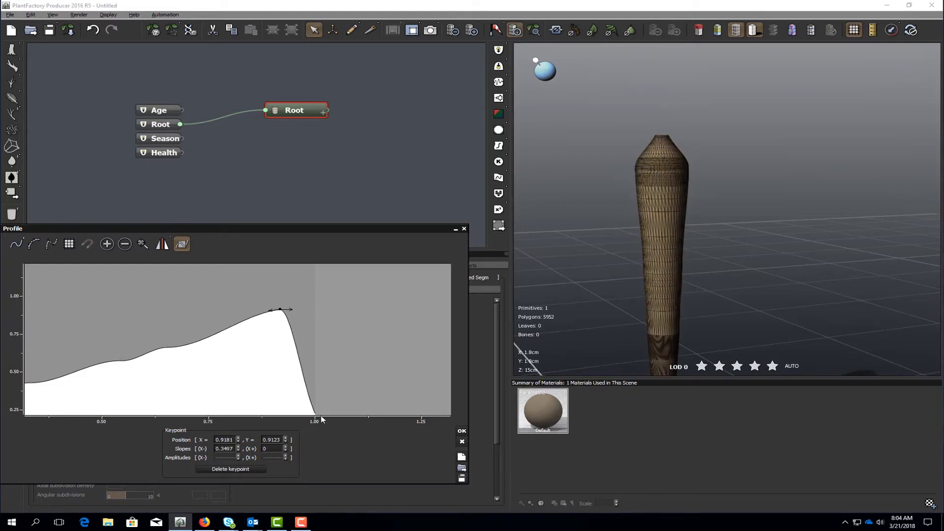
left_click(314, 414)
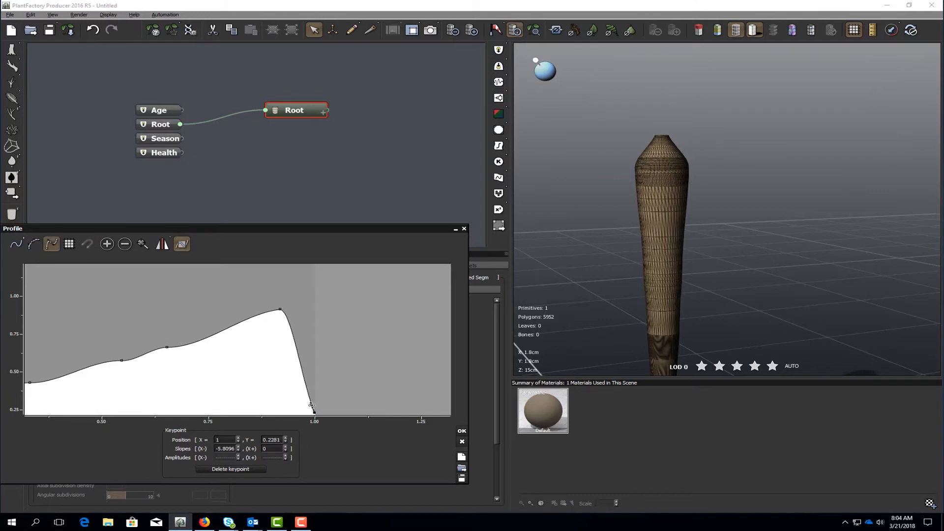
left_click_drag(312, 404, 313, 397)
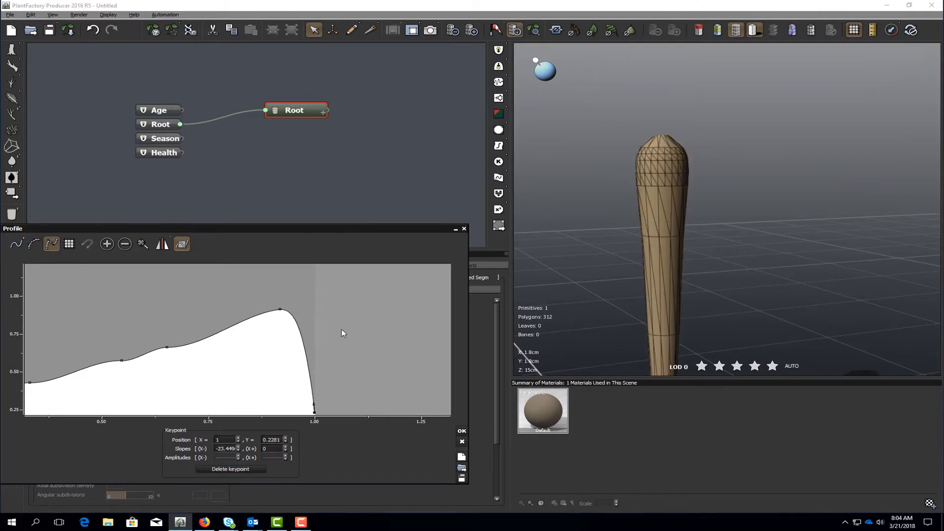
left_click_drag(521, 240, 604, 263)
middle_click_drag(602, 263, 641, 176)
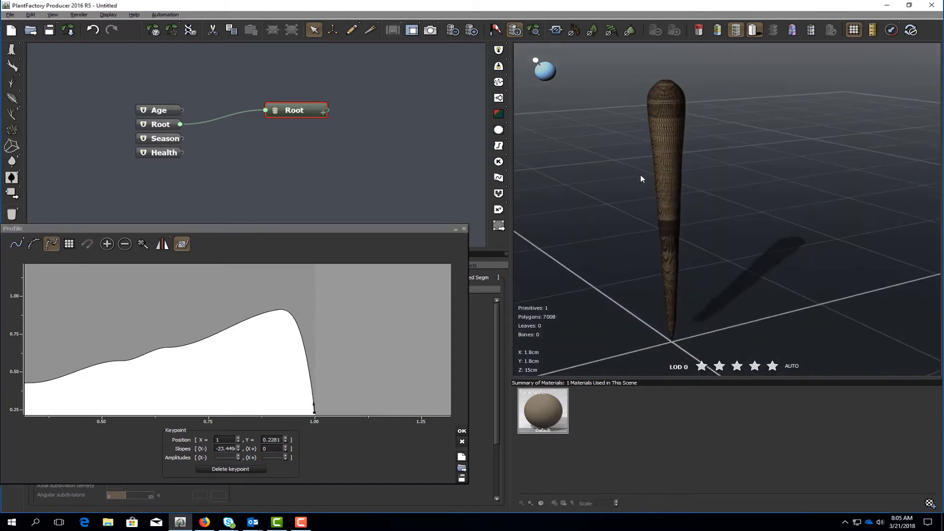
- Turn off the wireframe display on the root and accept the edited radius profile
left_click(736, 30)
right_click_drag(729, 175, 724, 165)
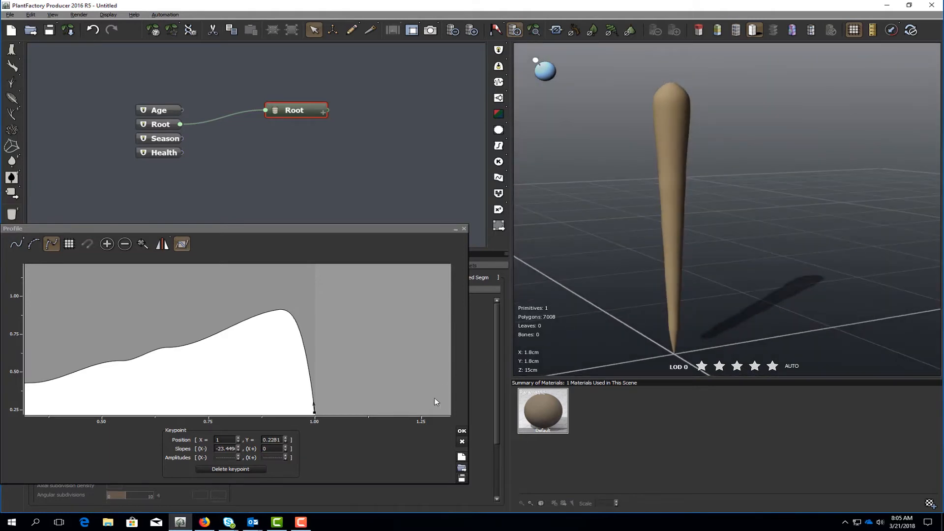
left_click(461, 432)
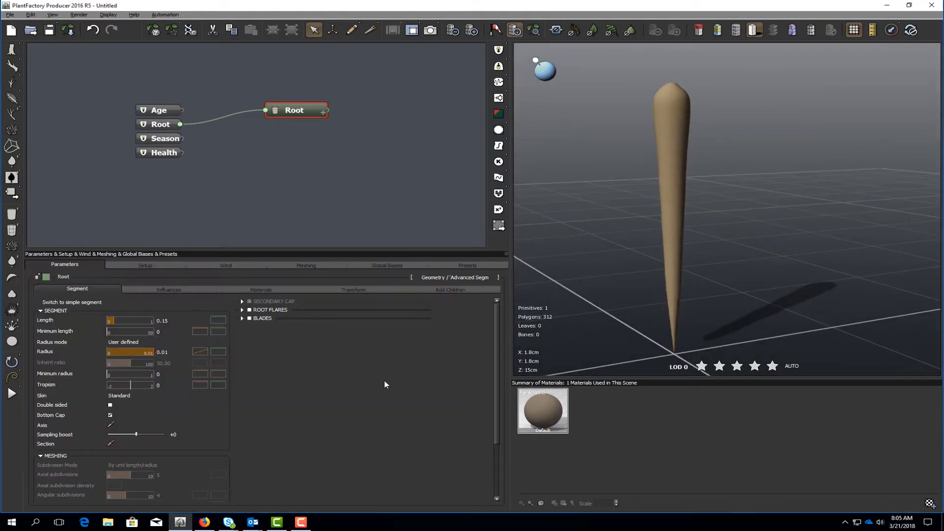
- Increase the root segment's radius to make the whole root thicker
left_click(171, 353)
key("Return")
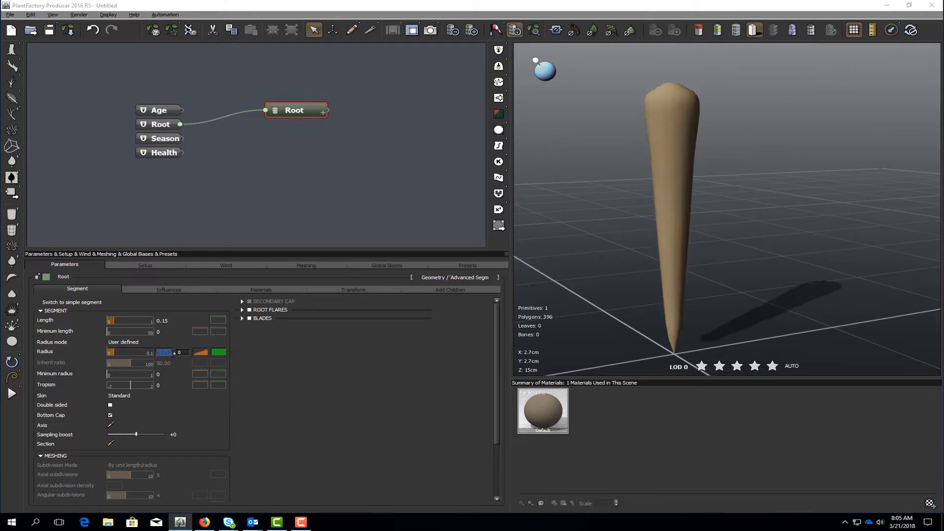
right_click_drag(677, 191, 702, 189)
- Add an Advanced Segment primitive to the graph and connect it as a child of the Root node
middle_click_drag(377, 159, 313, 177)
scroll(302, 159, "down", 3)
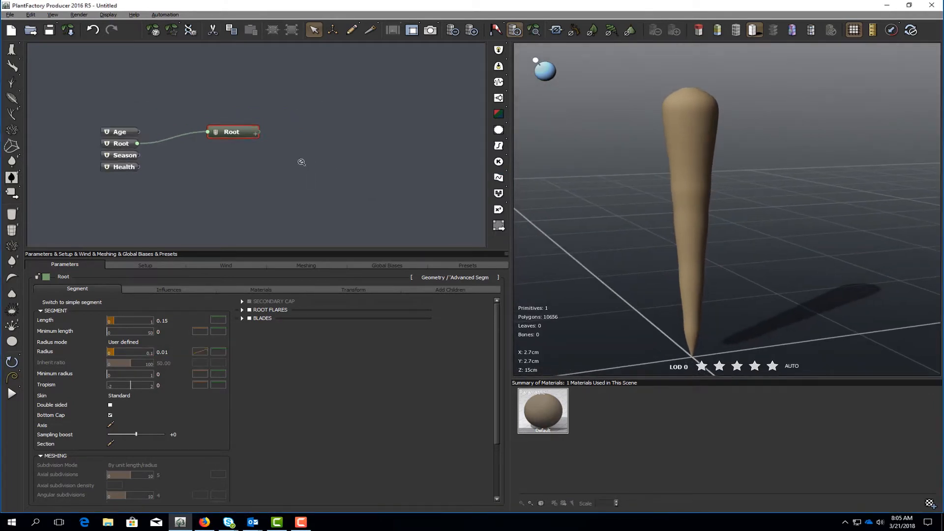
right_click(289, 129)
mouse_move(296, 132)
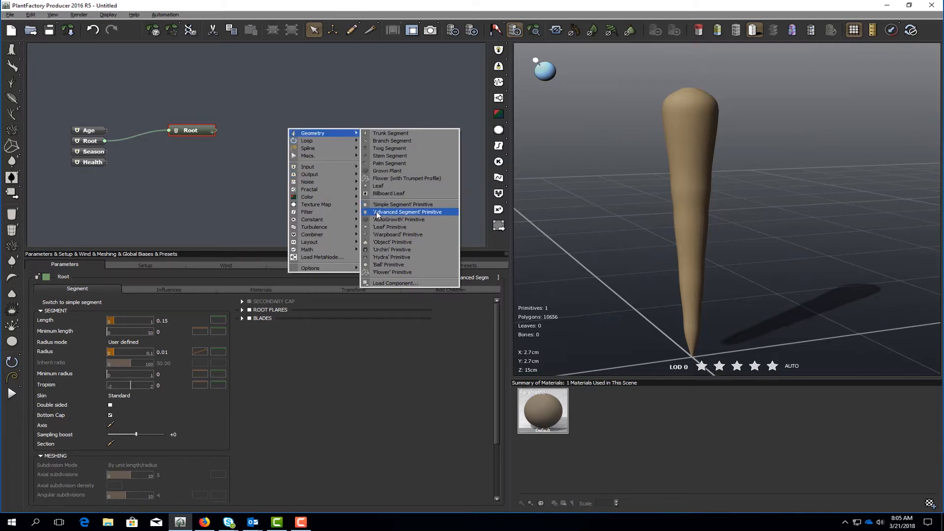
left_click(377, 213)
left_click(275, 130)
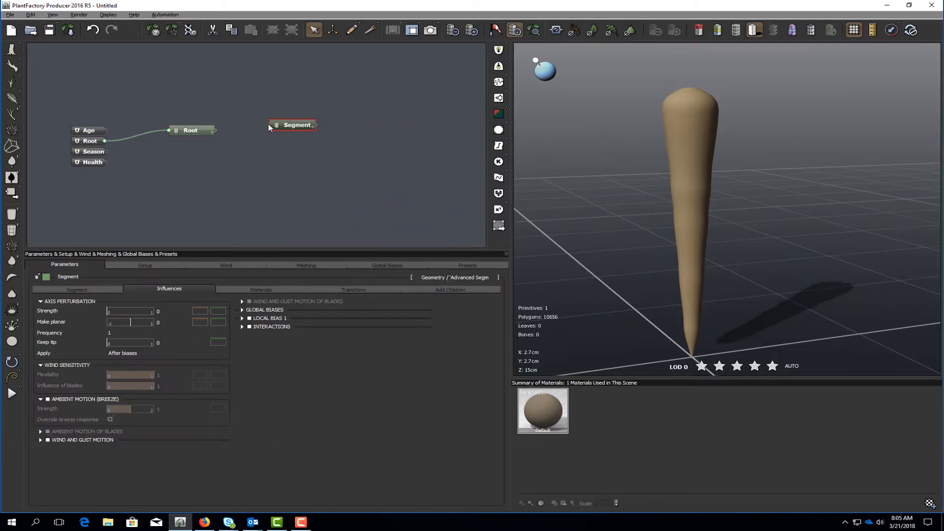
left_click_drag(269, 128, 214, 136)
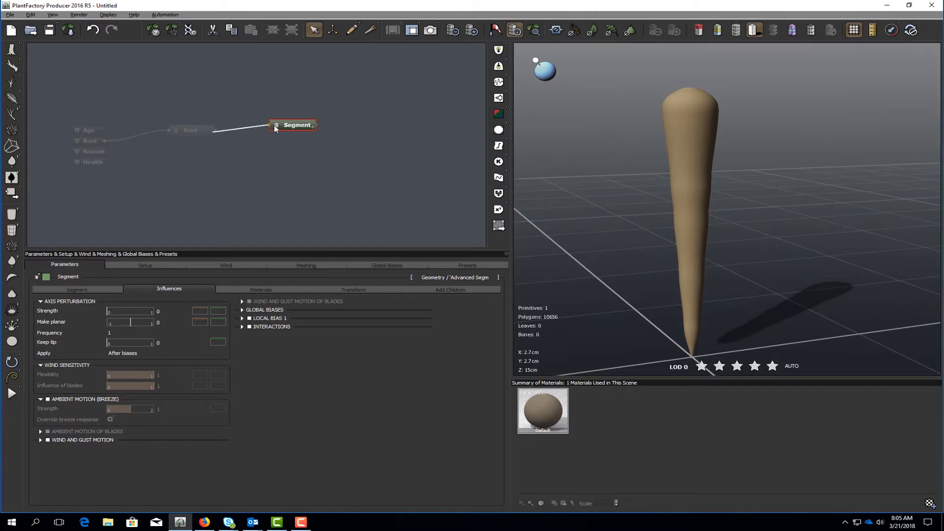
- Rename the new segment node as Leaf and shift it slightly closer to the Root node
double_click(290, 126)
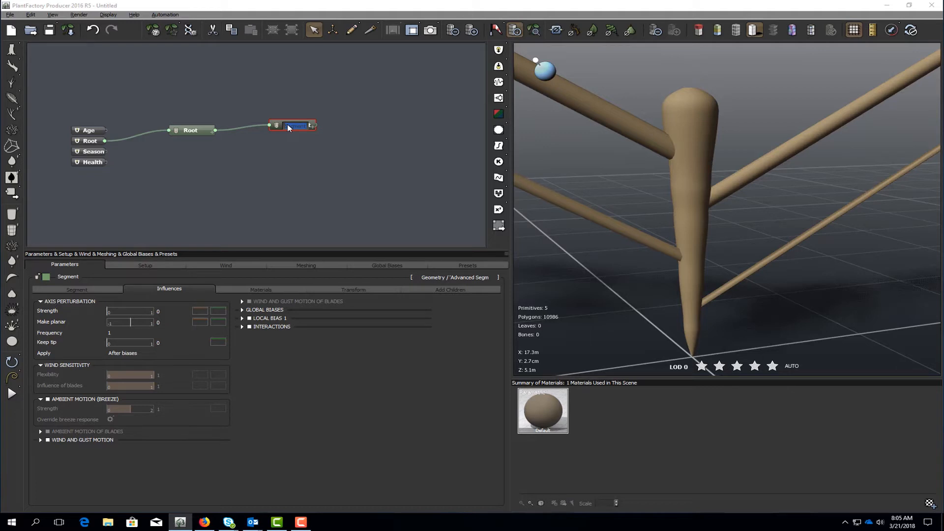
type("Leaf")
left_click(305, 149)
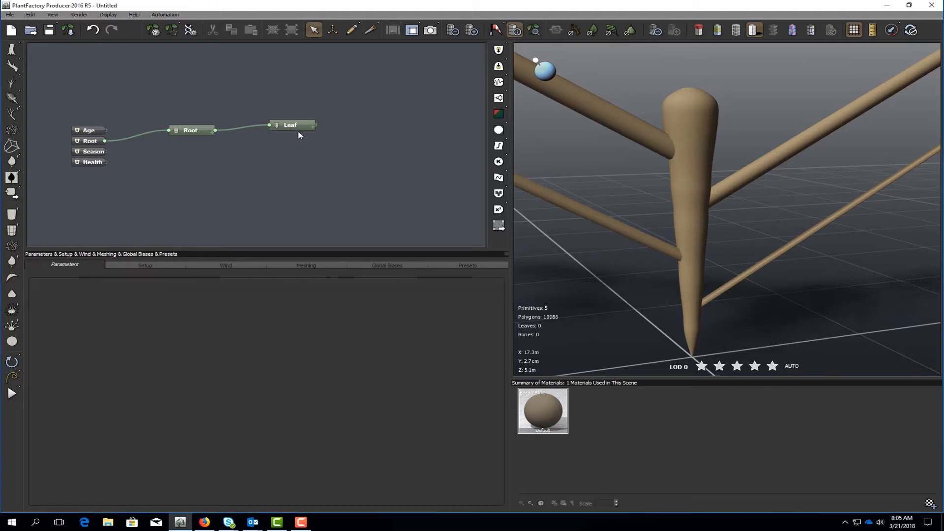
left_click_drag(294, 126, 289, 132)
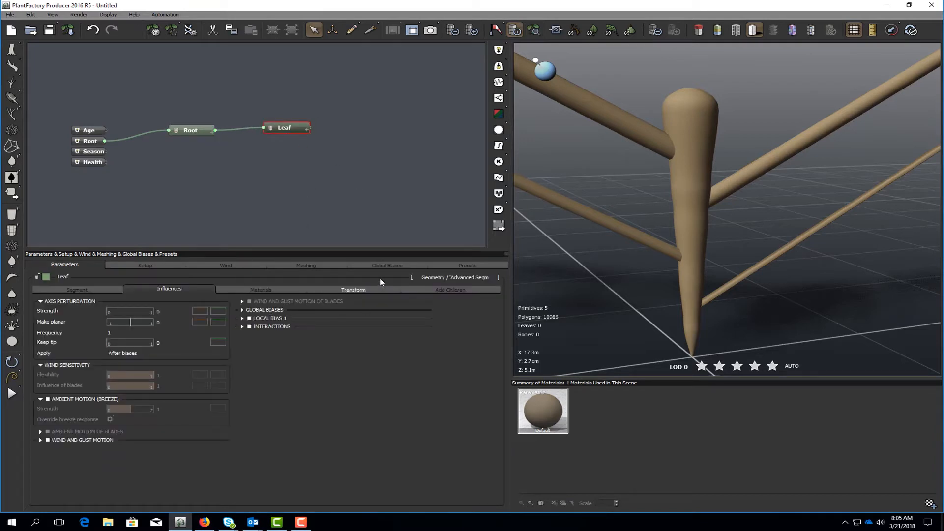
- Set the Leaf segment's length to 0.35 and reduce it to 0.3
left_click(104, 290)
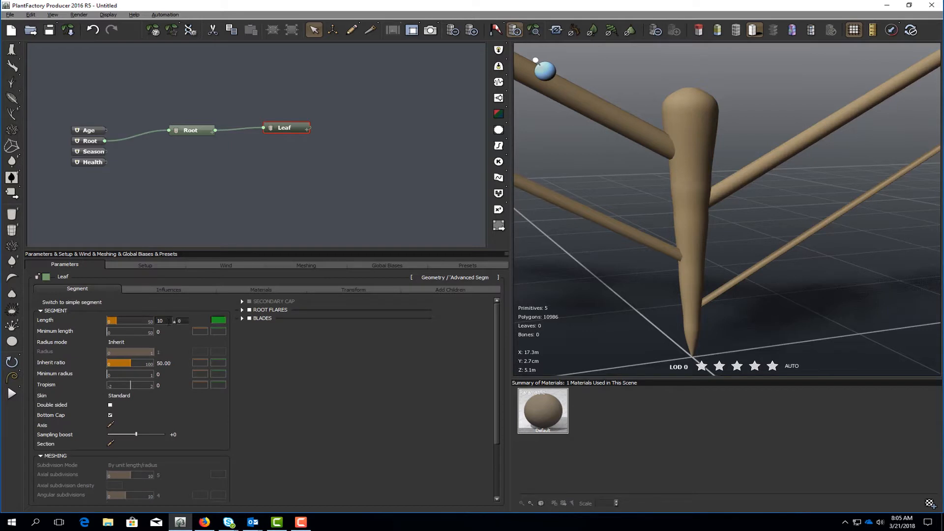
left_click(169, 322)
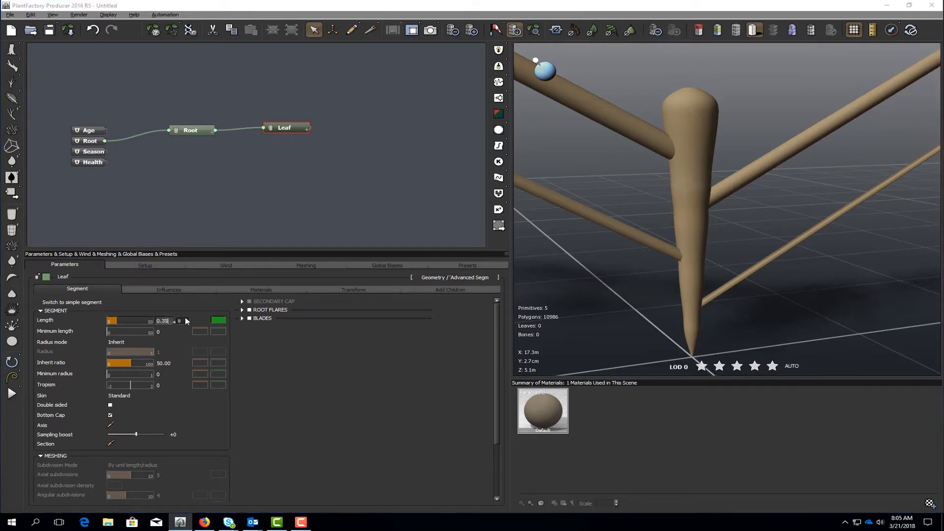
key("Return")
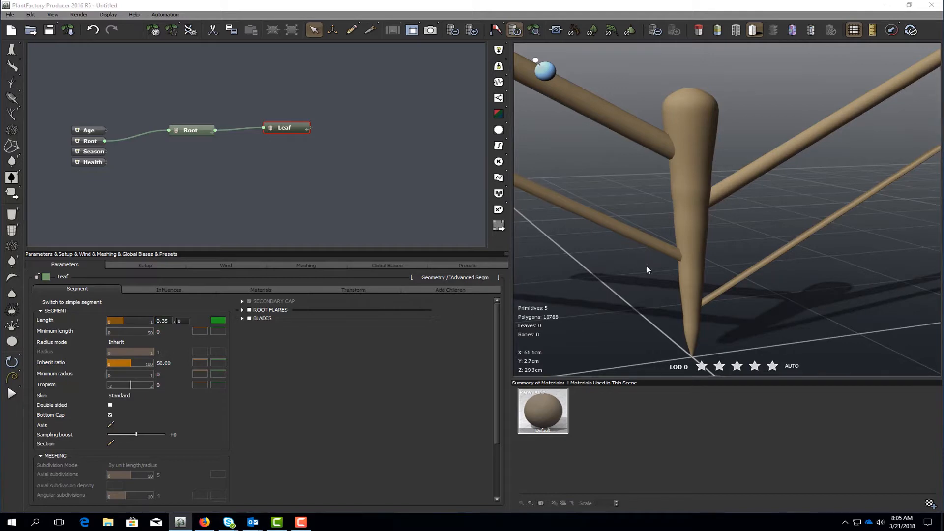
scroll(647, 270, "down", 5)
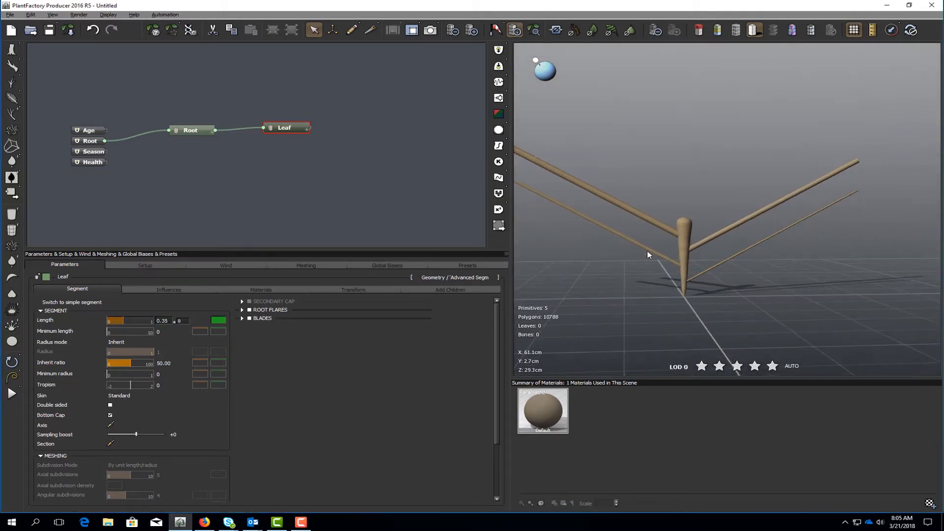
scroll(648, 252, "down", 3)
left_click(164, 321)
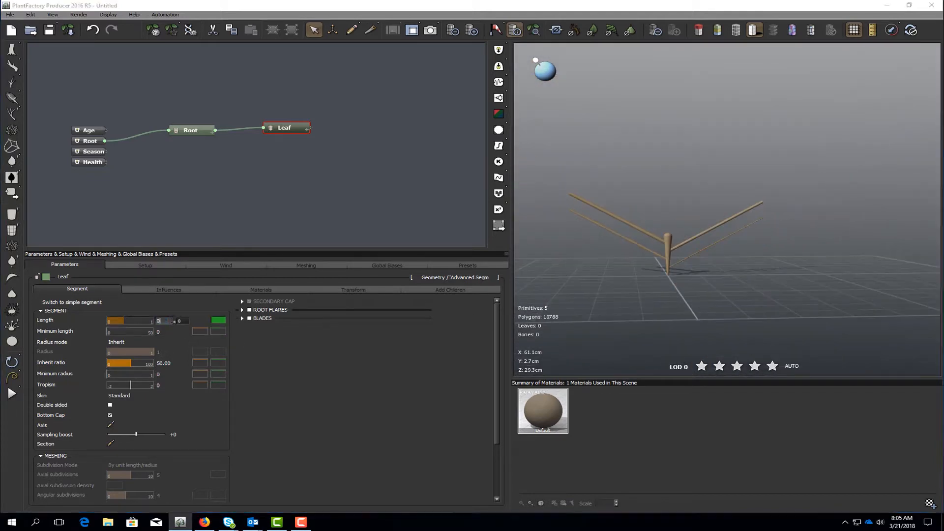
type("0.3")
key("Return")
- In the Root node's leaf distribution settings, change the start mode to Absolute from End
left_click(198, 131)
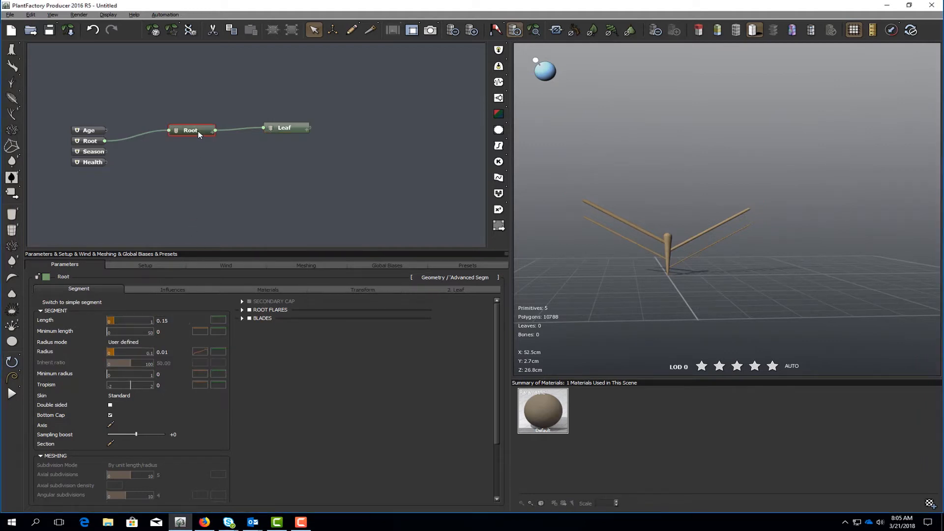
left_click(471, 292)
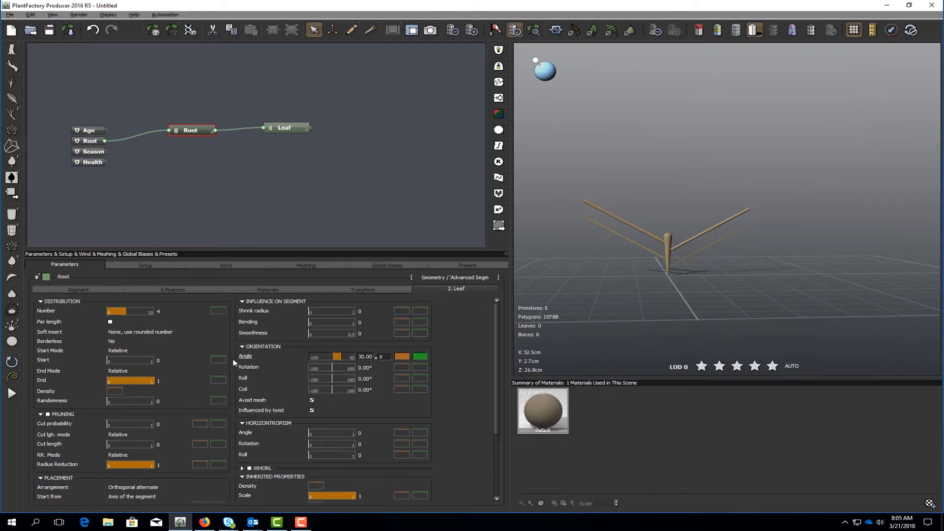
left_click(110, 322)
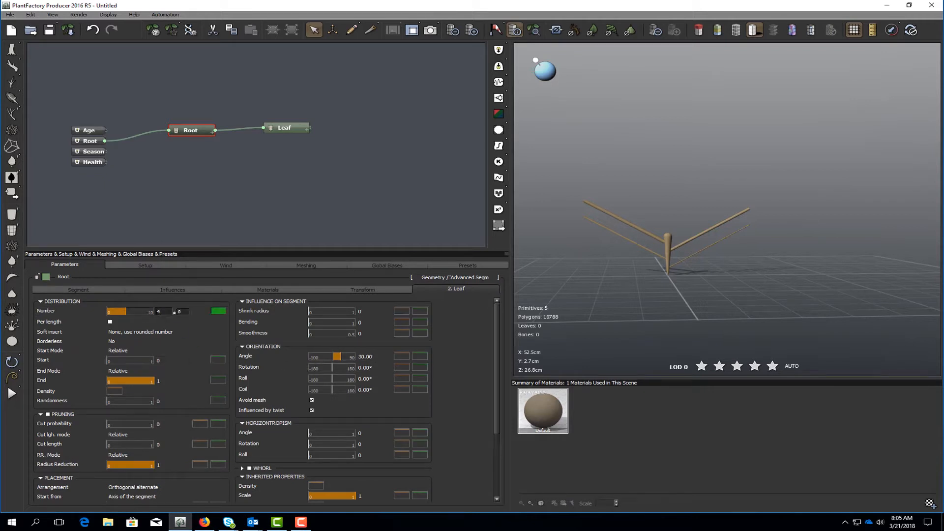
left_click(150, 352)
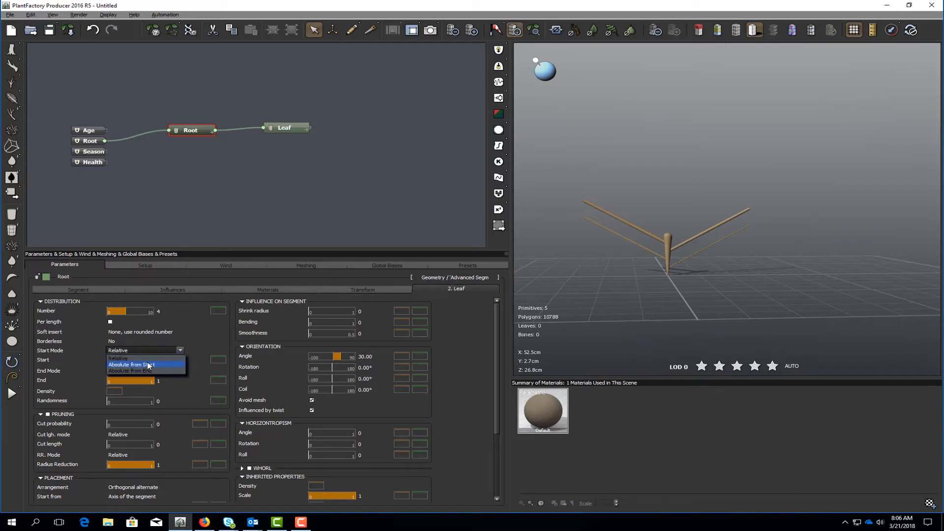
left_click(147, 370)
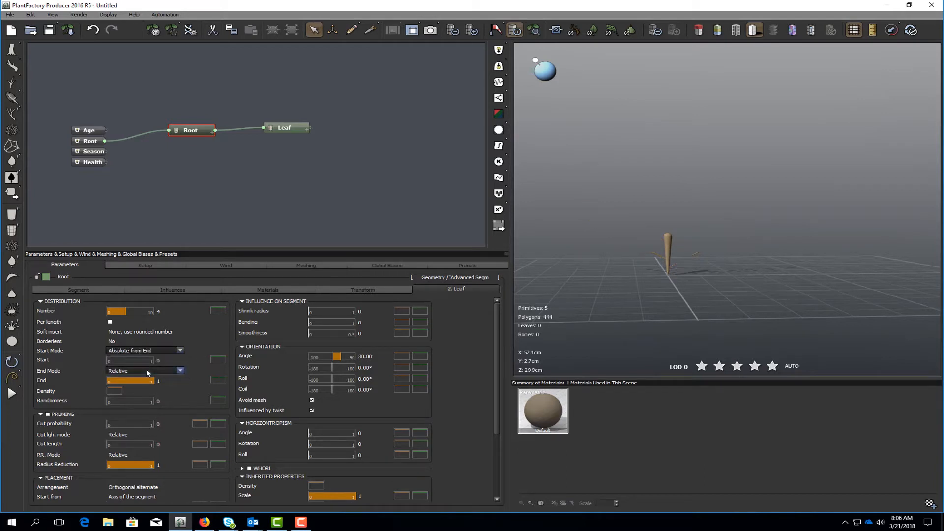
- Try a negative start distance and a start distance of 0.1 for the leaves along the root
left_click(162, 362)
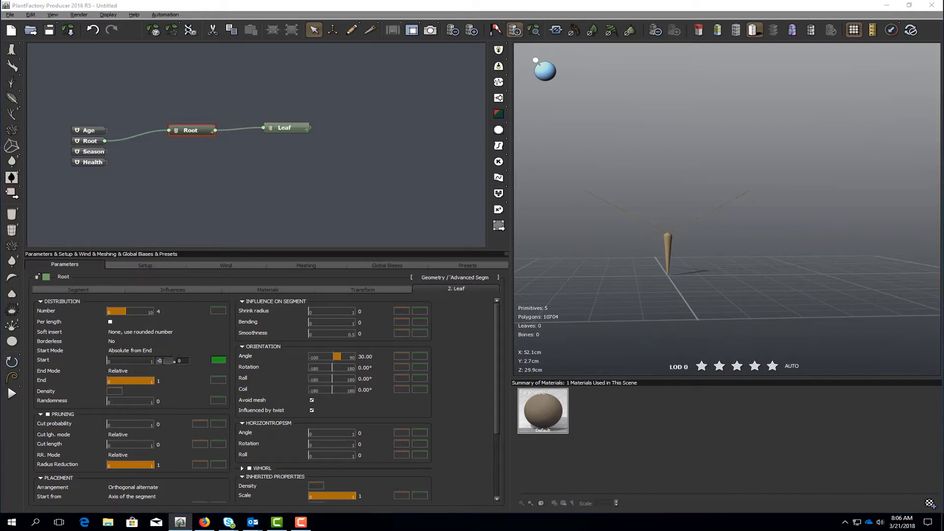
key("Return")
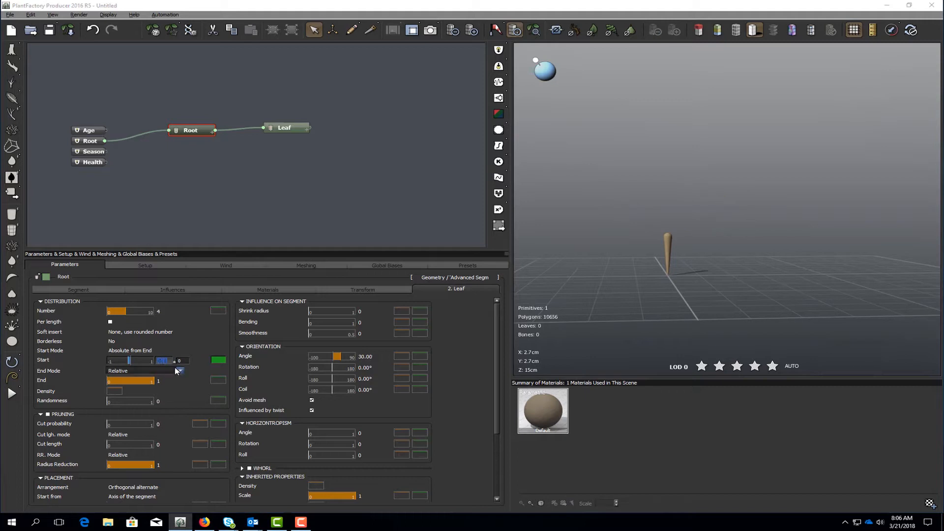
type("0.1")
key("Return")
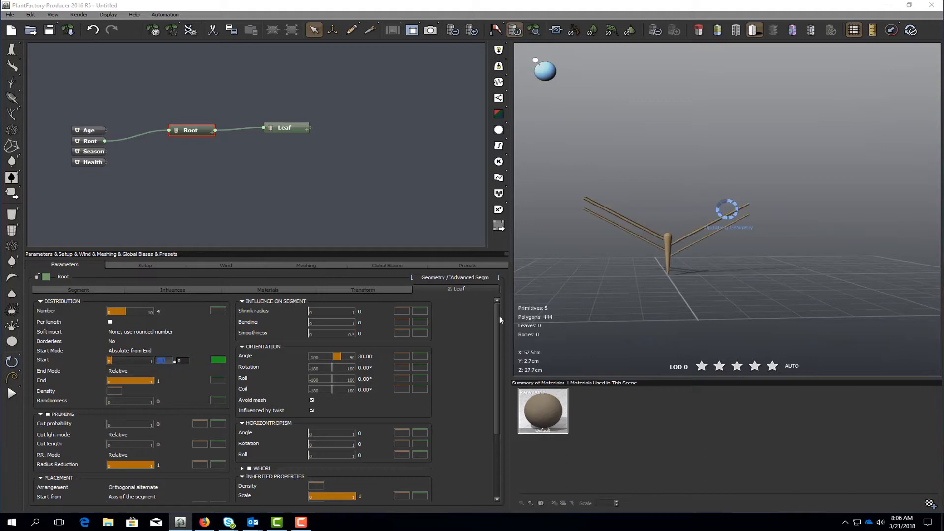
scroll(655, 258, "up", 3)
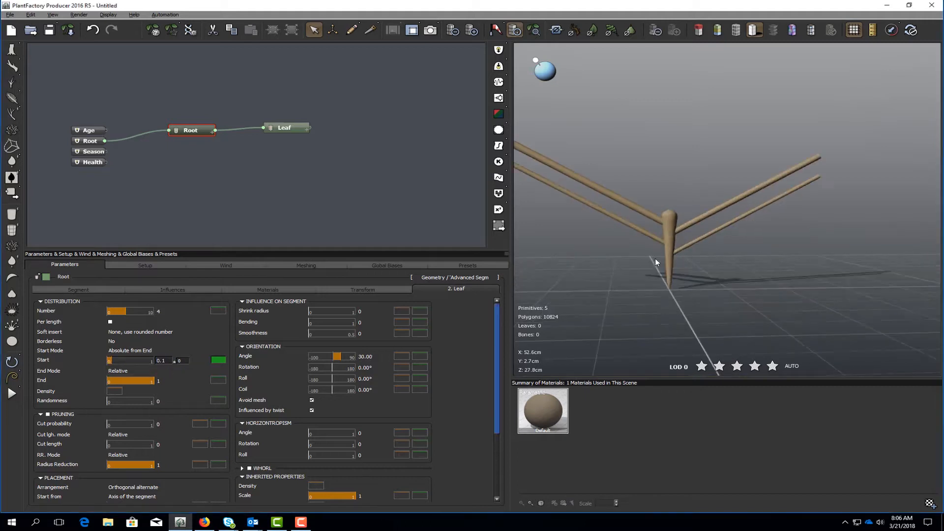
- Set the leaf distribution's start distance to 0.01 to gather the leaves near the root's top
left_click(162, 360)
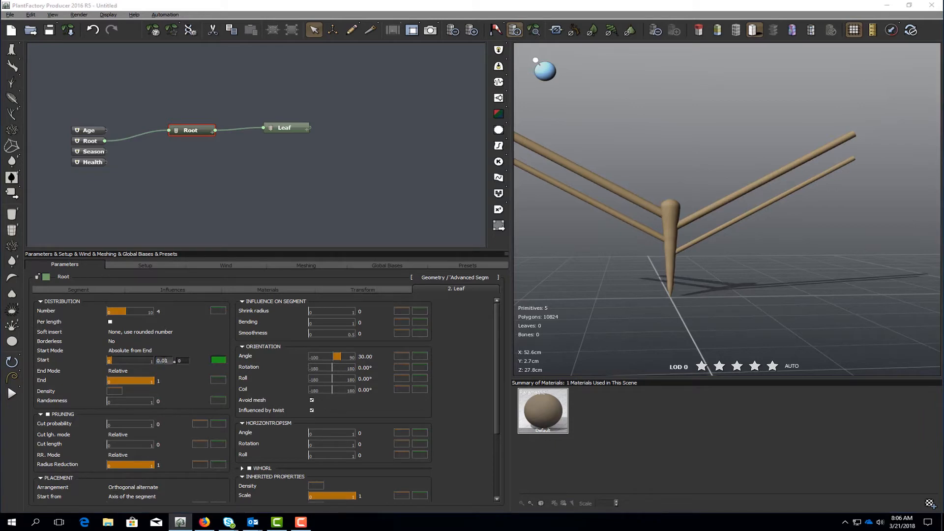
key("Return")
scroll(690, 237, "up", 2)
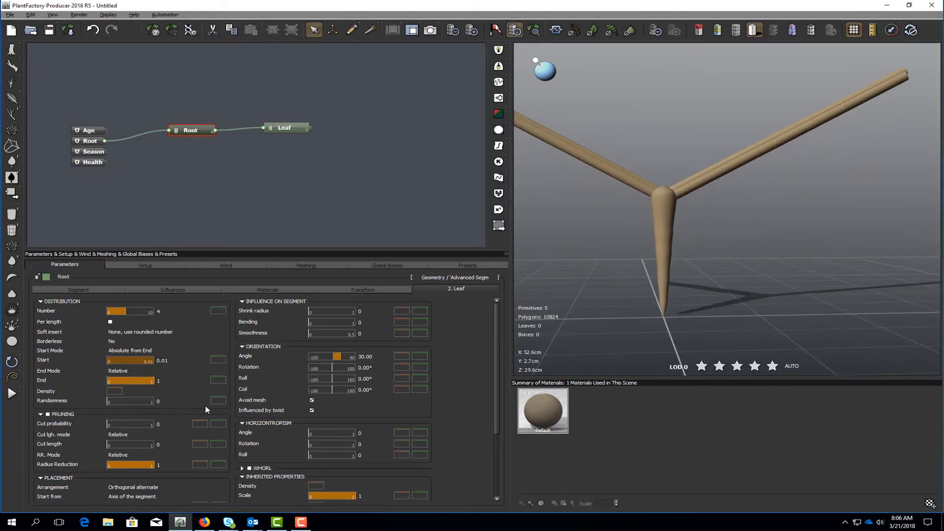
- Change the leaf arrangement to Orthogonal and set the coil angle to 137° with a variation of 5
left_click(158, 487)
left_click(311, 430)
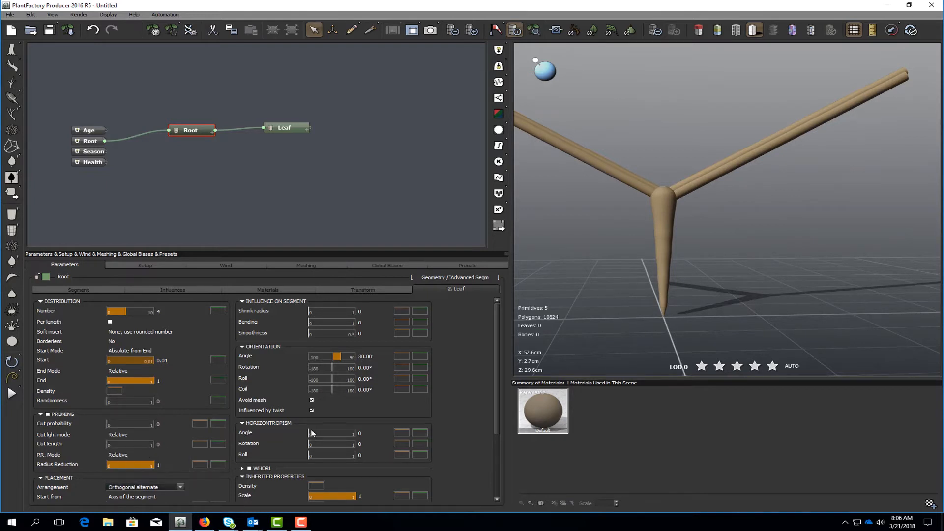
left_click(365, 391)
type("137")
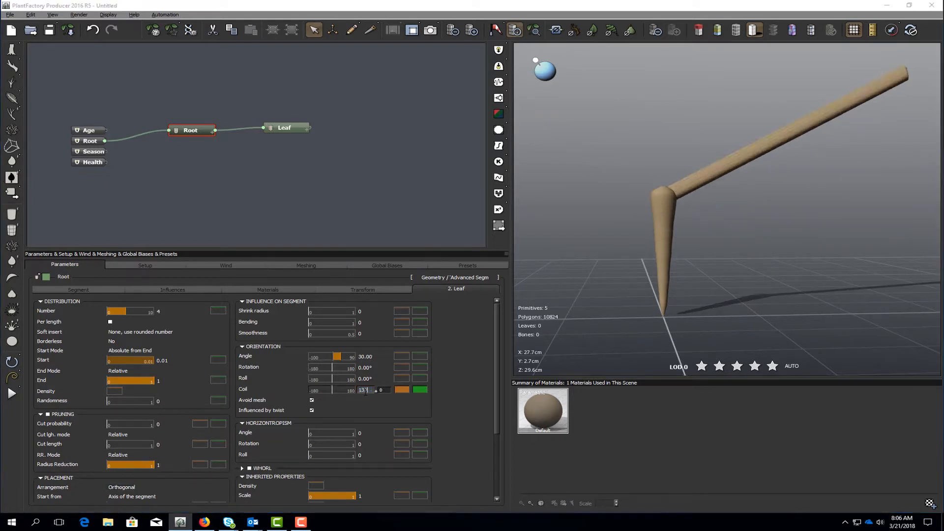
key("Return")
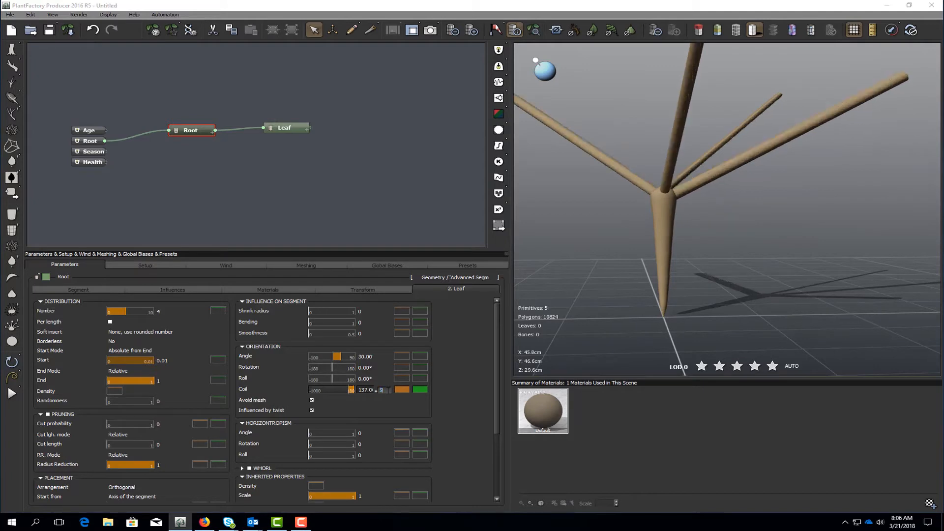
- Set the number of leaves on the root to 20
left_click(158, 311)
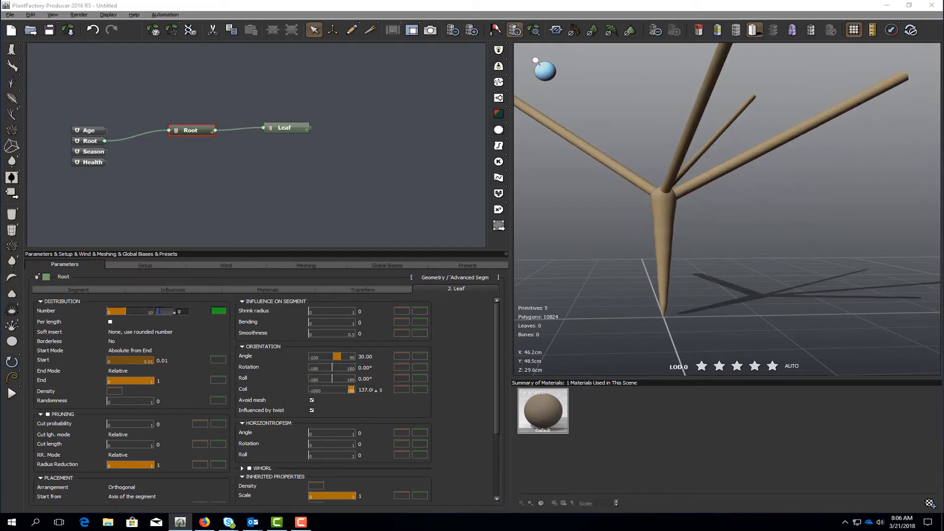
type("20")
key("Return")
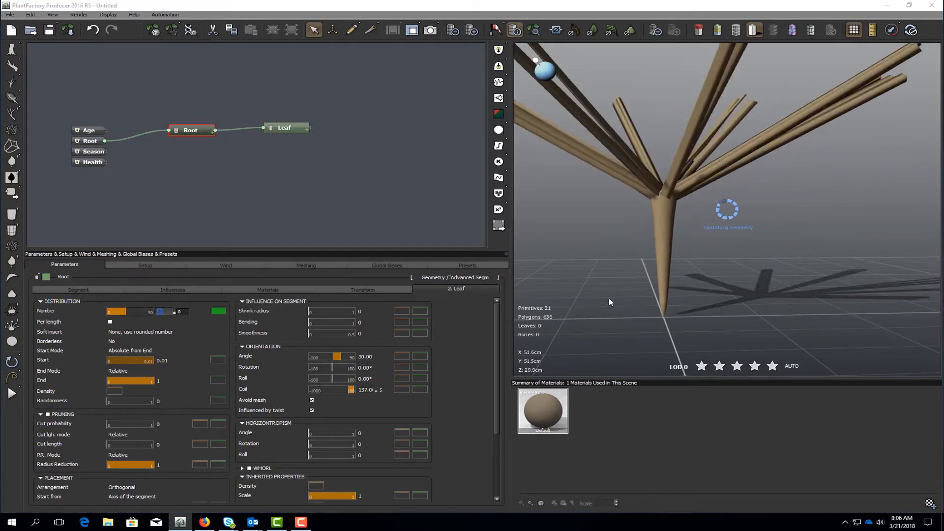
scroll(674, 295, "down", 4)
right_click_drag(674, 294, 674, 262)
middle_click_drag(675, 262, 628, 273)
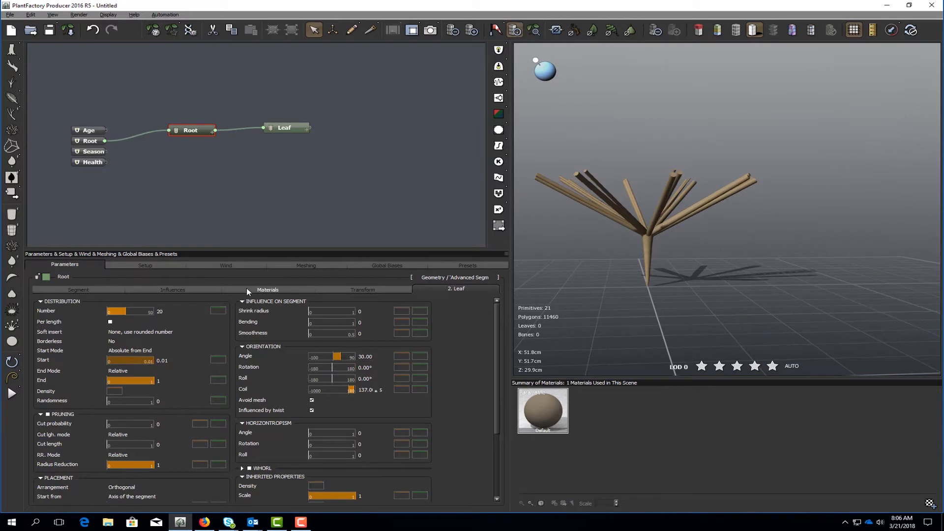
left_click(92, 290)
left_click(254, 319)
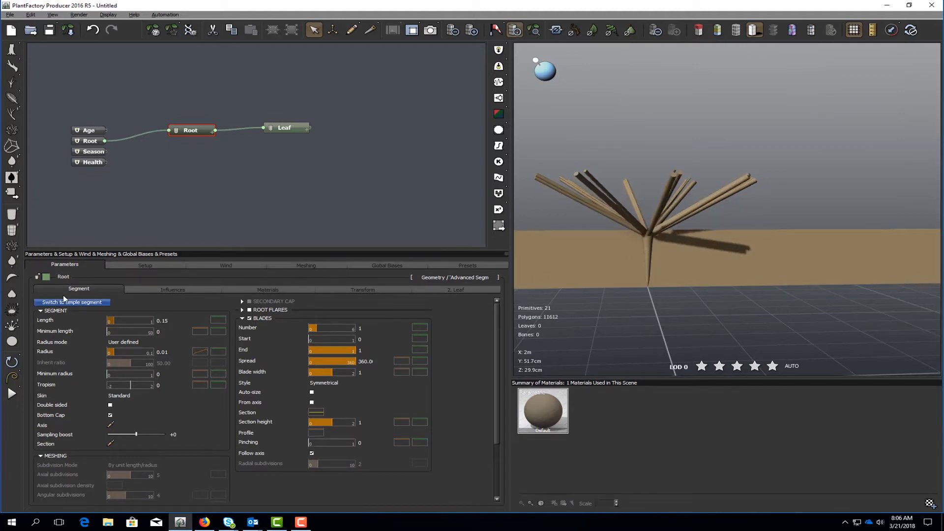
left_click(249, 318)
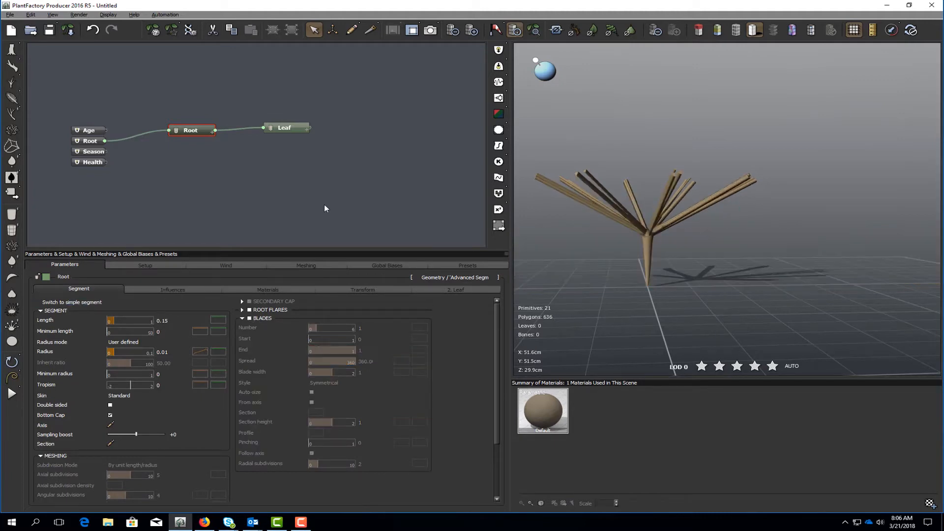
- Enable blades on the Leaf node and narrow the blade width to 0.07
left_click(284, 129)
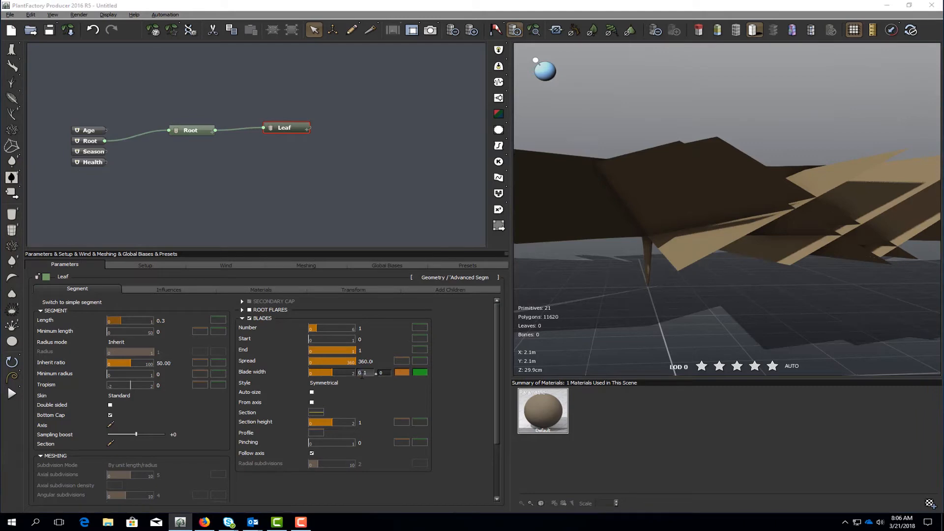
key("Return")
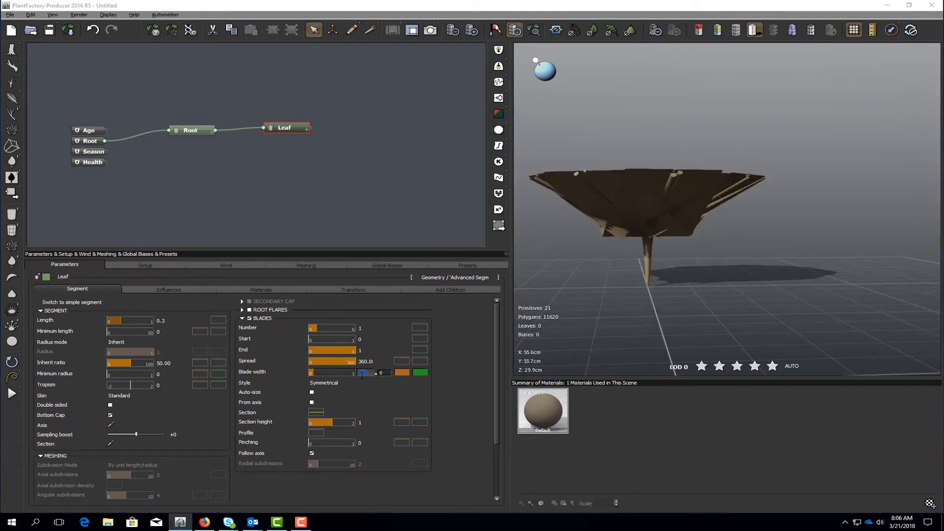
right_click_drag(594, 279, 620, 241)
left_click(366, 373)
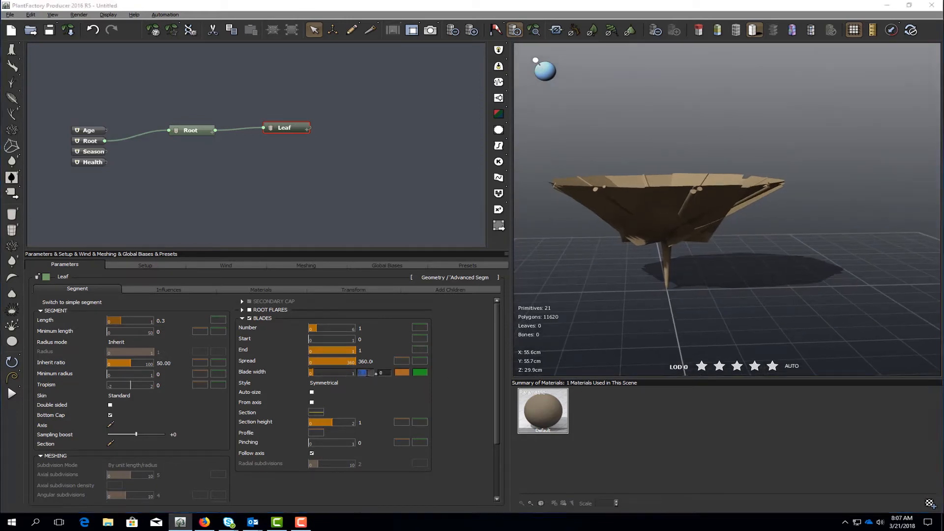
type("0.07")
key("Return")
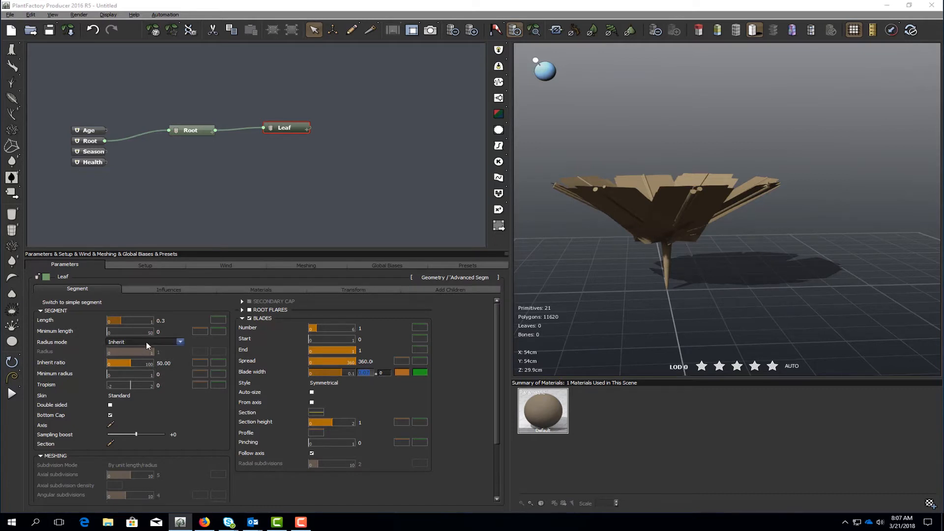
- Set the Leaf segment's inherit ratio to 0 so only the flat blades remain
left_click(166, 362)
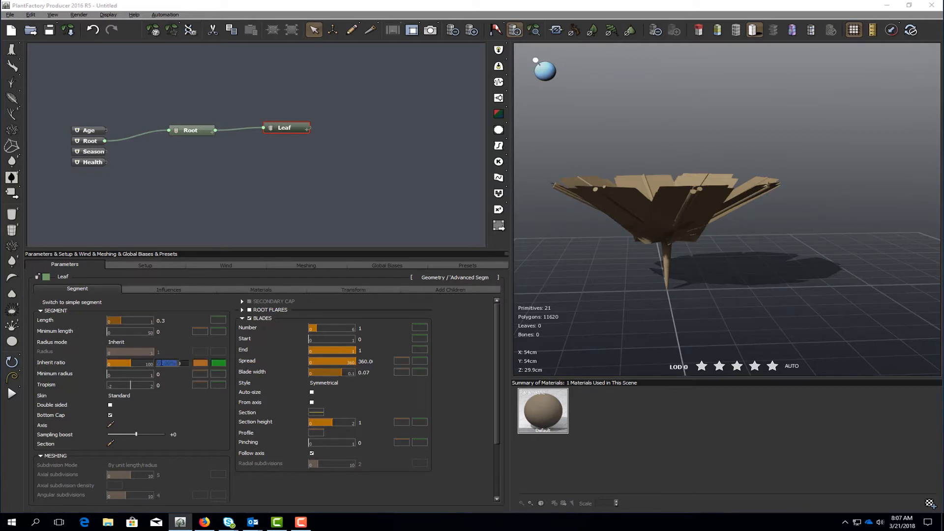
type("0")
key("Return")
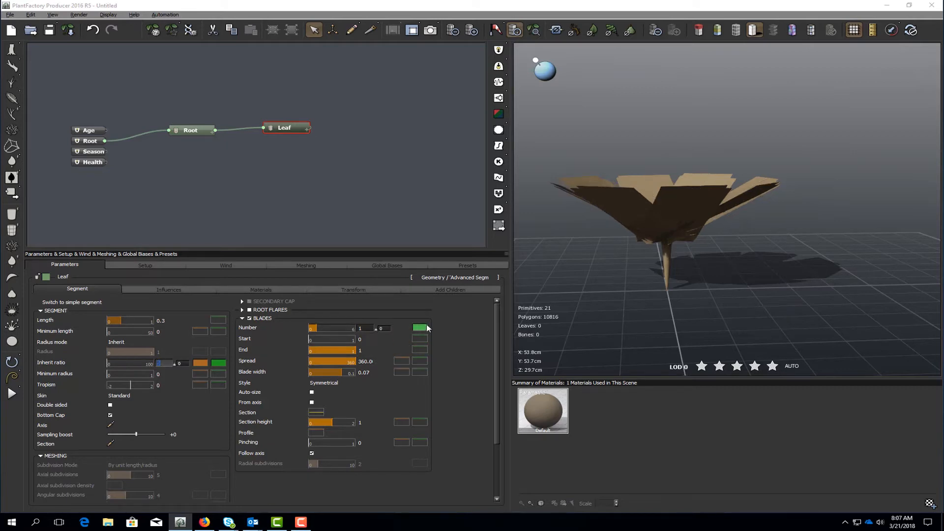
- Set the orientation angle of the leaves on the root to 80°
right_click_drag(667, 263, 664, 222)
scroll(671, 240, "up", 3)
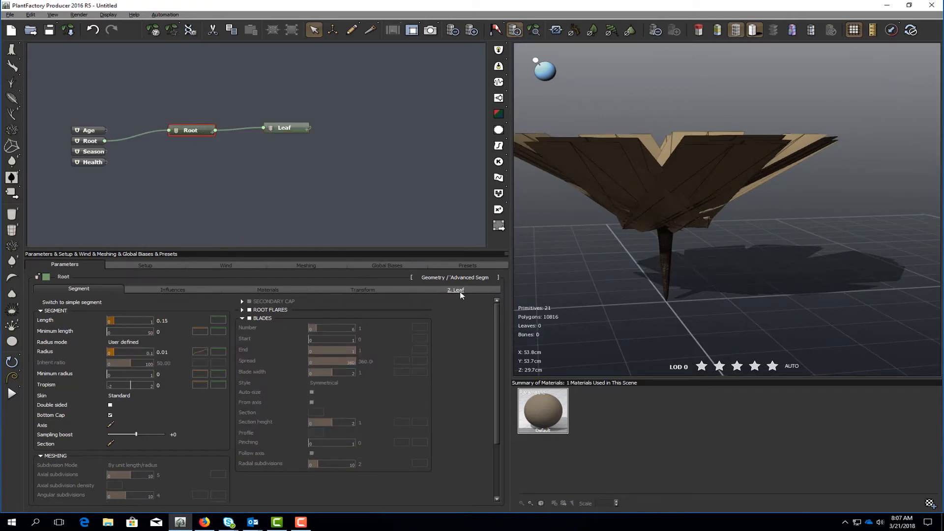
left_click(457, 290)
left_click(369, 357)
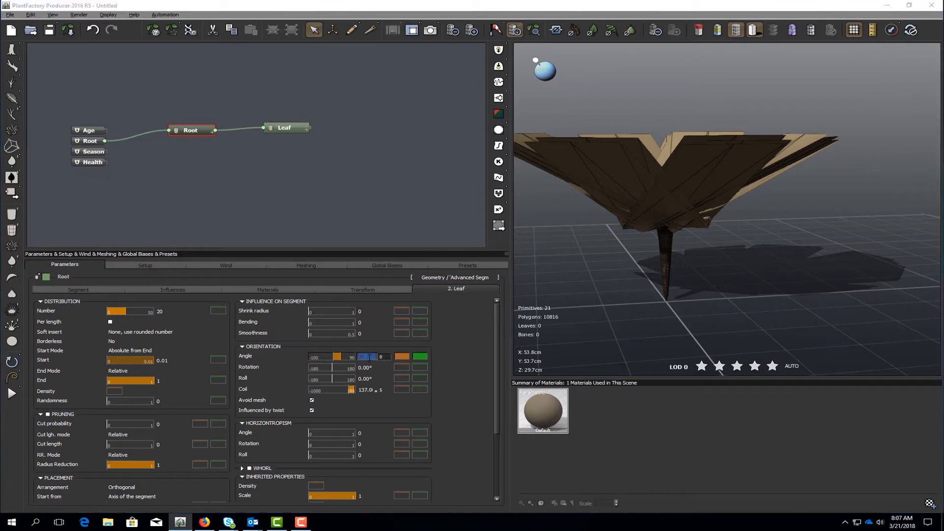
type("90")
key("Return")
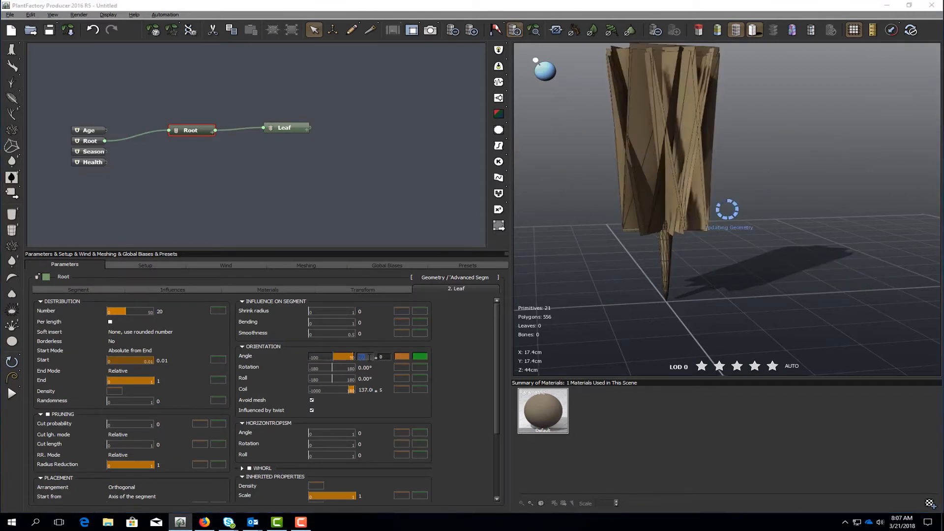
- Edit the leaf angle's profile so that it starts at about 0.37 and rises to 1
left_click(402, 356)
left_click(408, 365)
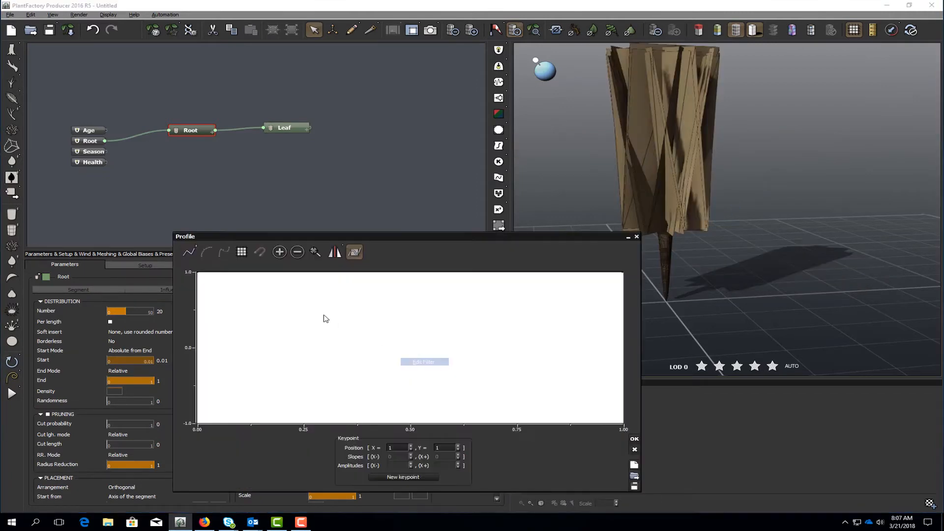
left_click_drag(197, 274, 181, 321)
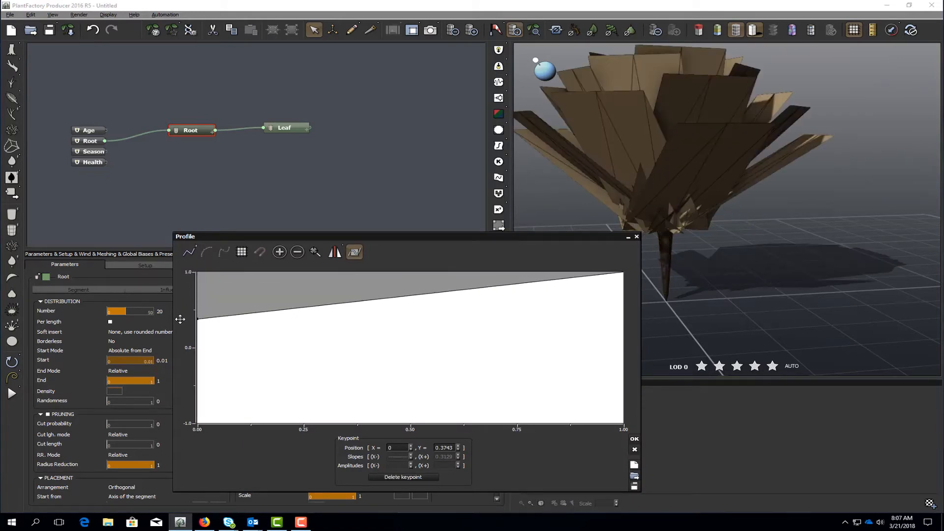
left_click(635, 439)
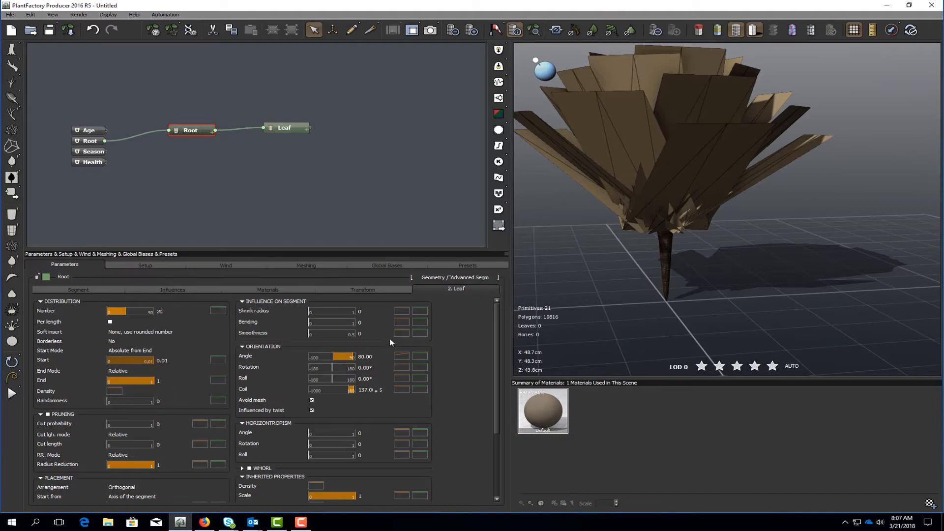
- Open the Leaf's blade material for editing and rename it "Carot leaf"
left_click(289, 129)
left_click(283, 290)
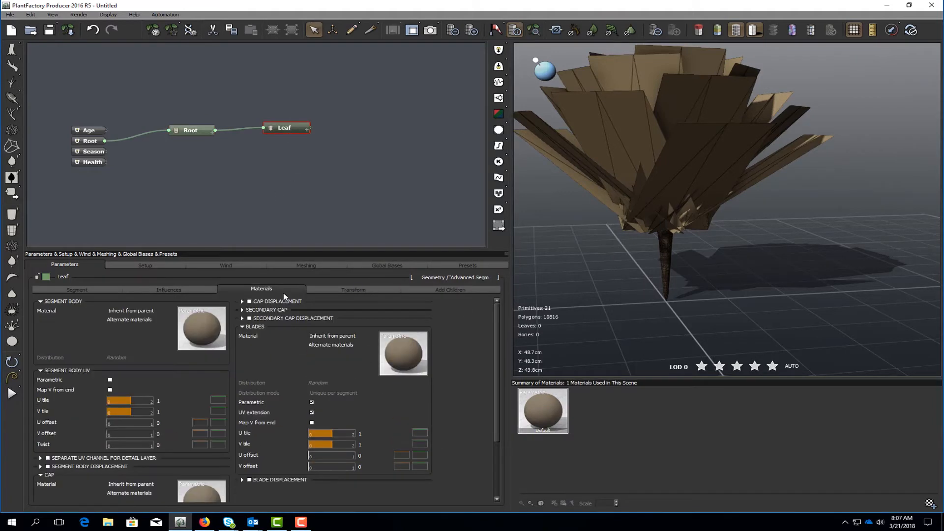
right_click(402, 360)
left_click(423, 360)
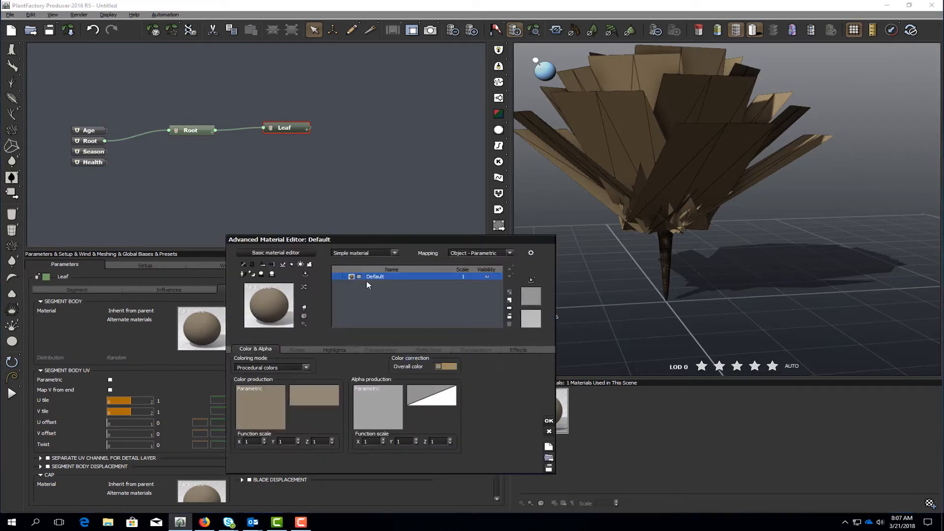
double_click(376, 277)
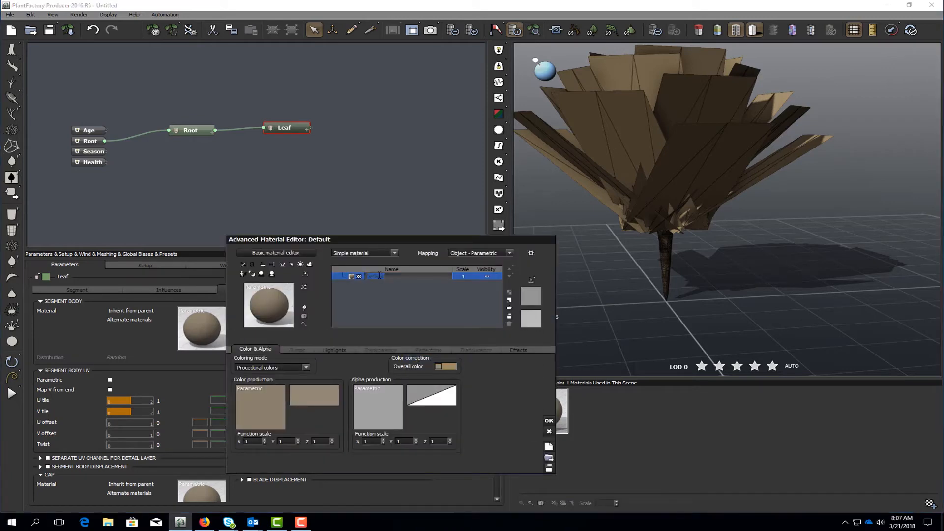
type("Carot leaf")
- Switch to basic material editing and load the Daucus carota leaf 01 picture as the colour map
left_click(294, 254)
left_click(340, 285)
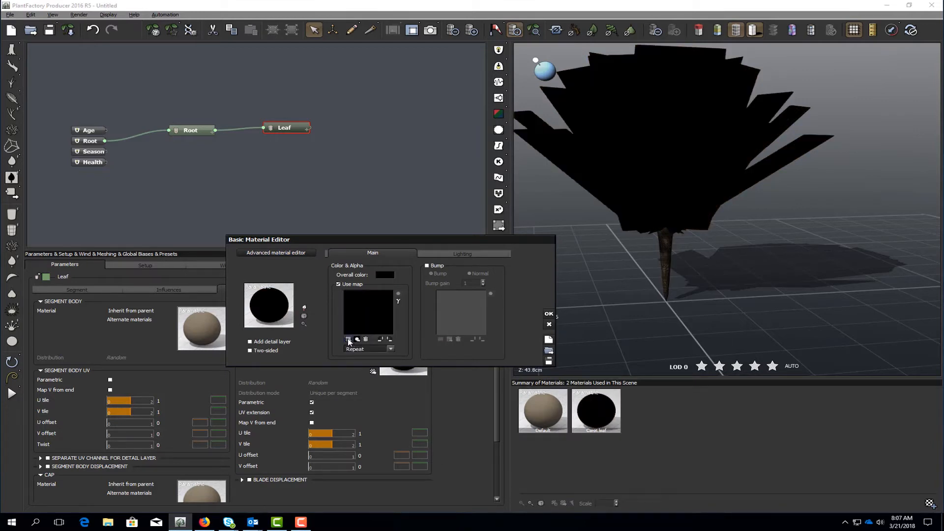
left_click(348, 340)
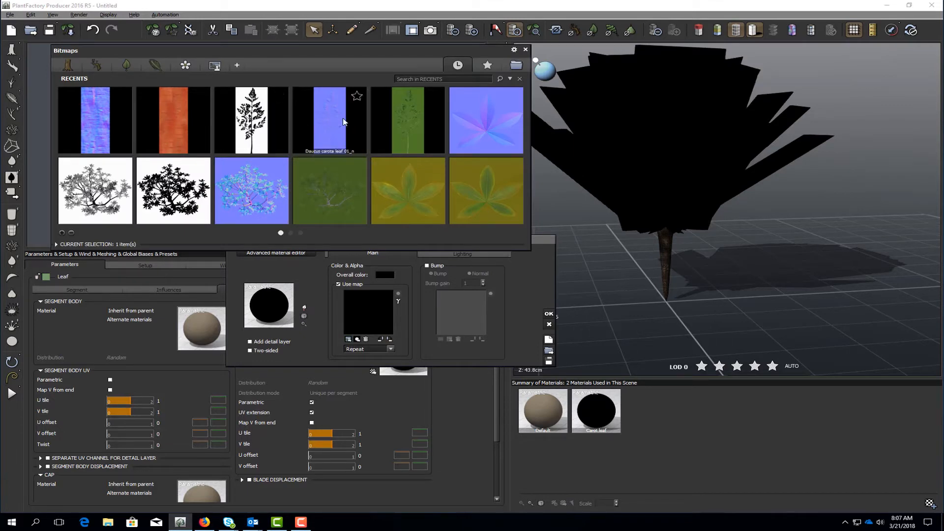
double_click(403, 117)
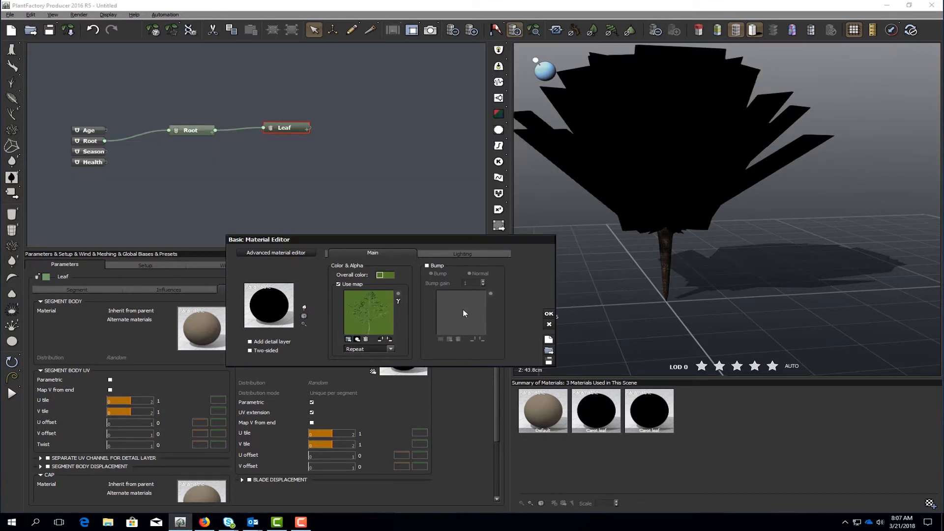
- Enable Normal bump with the Daucus carota leaf 01_n map and load the black-and-white Daucus carota leaf picture as the alpha map
left_click(428, 266)
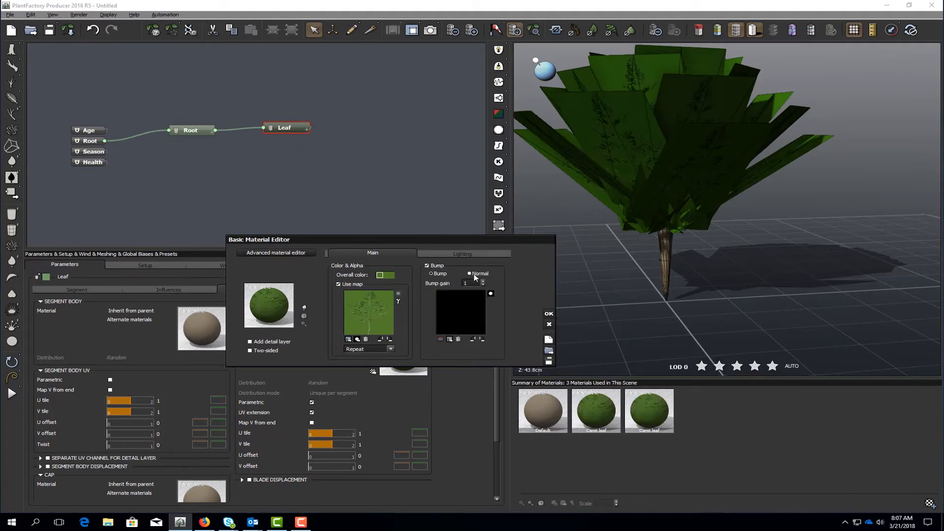
left_click(441, 338)
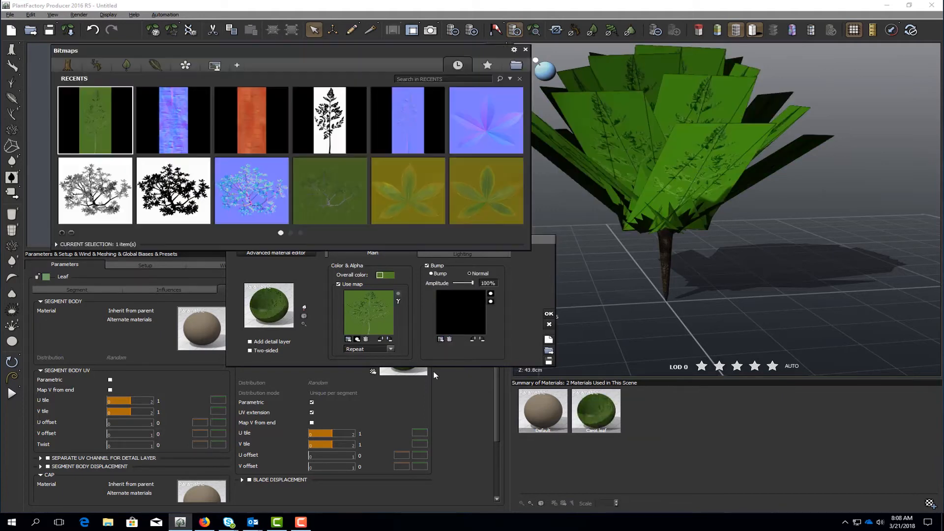
double_click(247, 164)
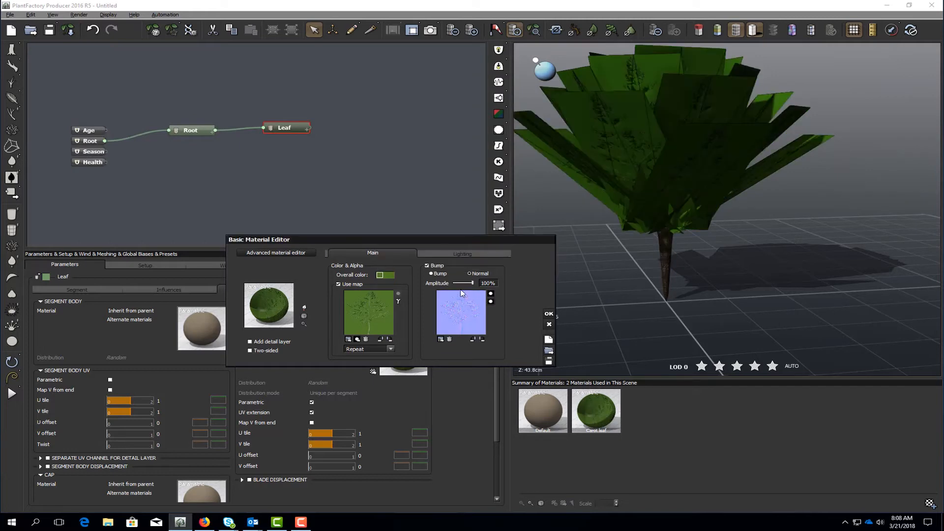
left_click(348, 339)
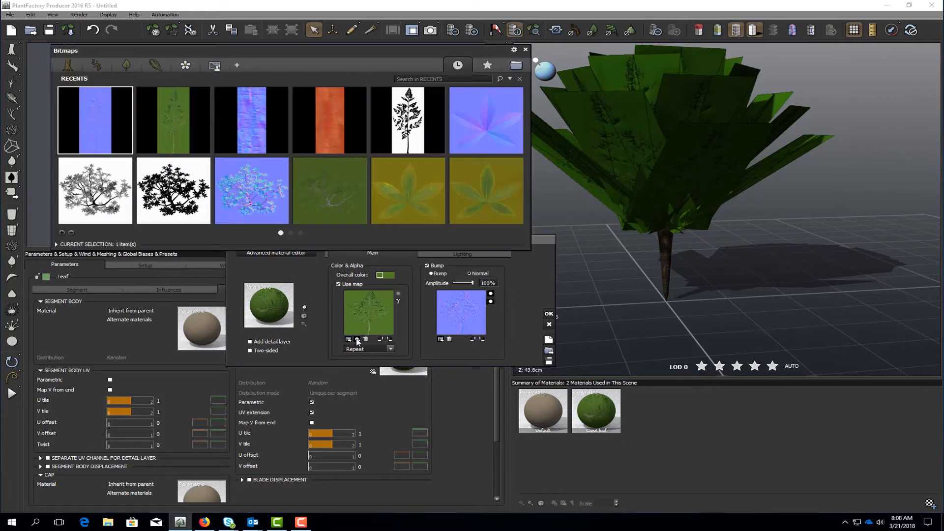
double_click(418, 185)
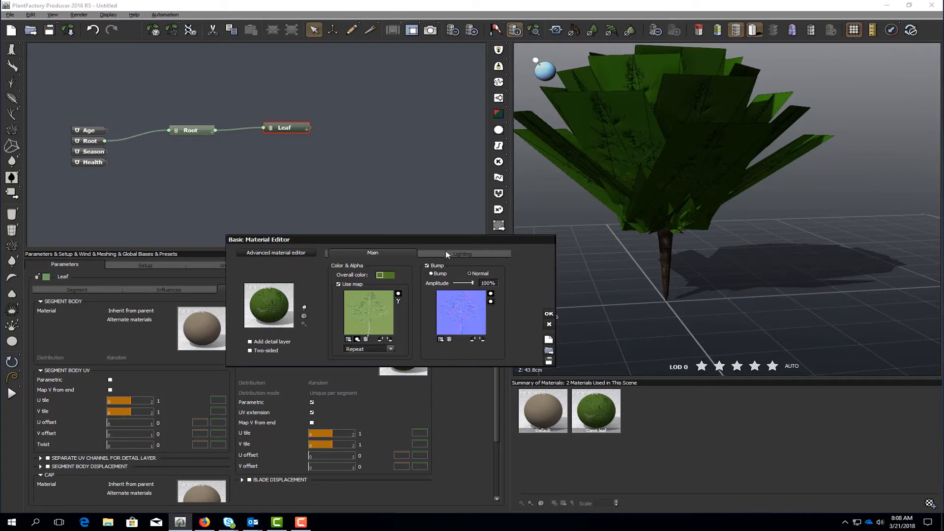
- Switch to advanced material editing and open the function graph of the Carot leaf colour picture
right_click_drag(564, 250, 613, 262)
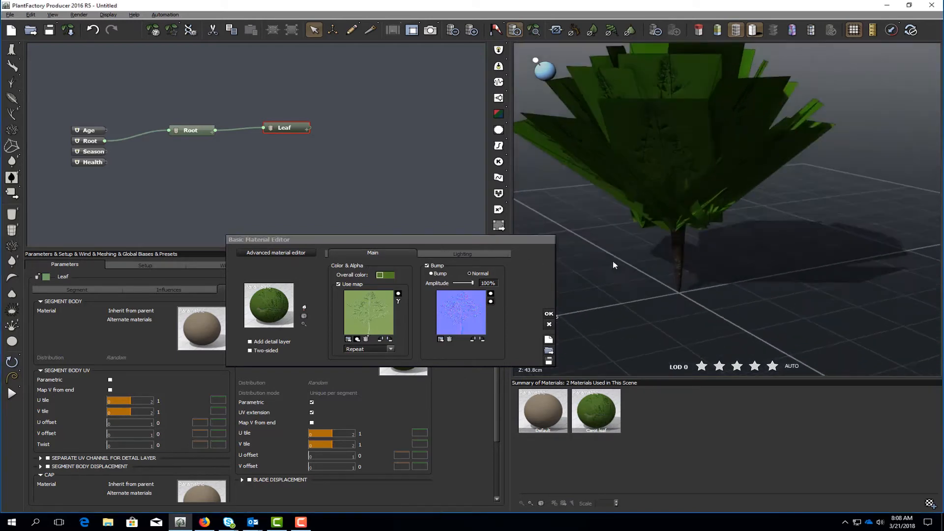
left_click(295, 254)
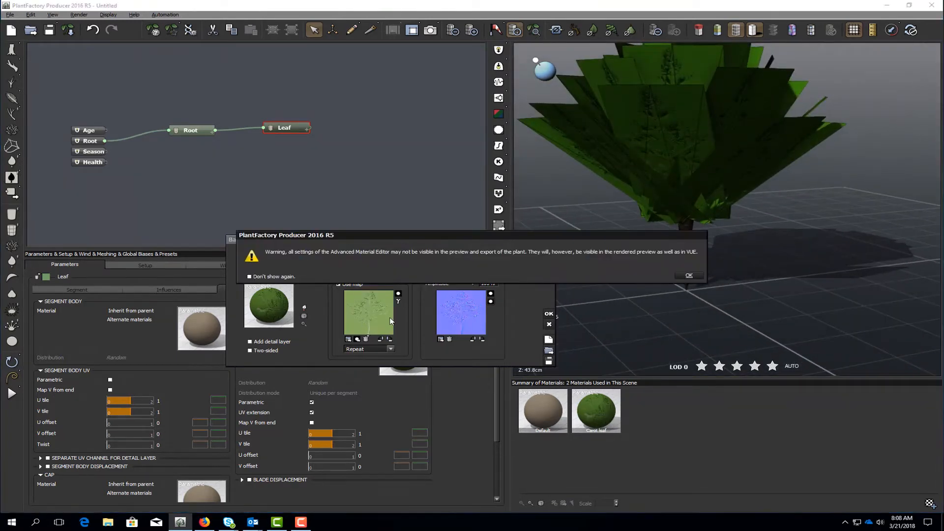
left_click(688, 274)
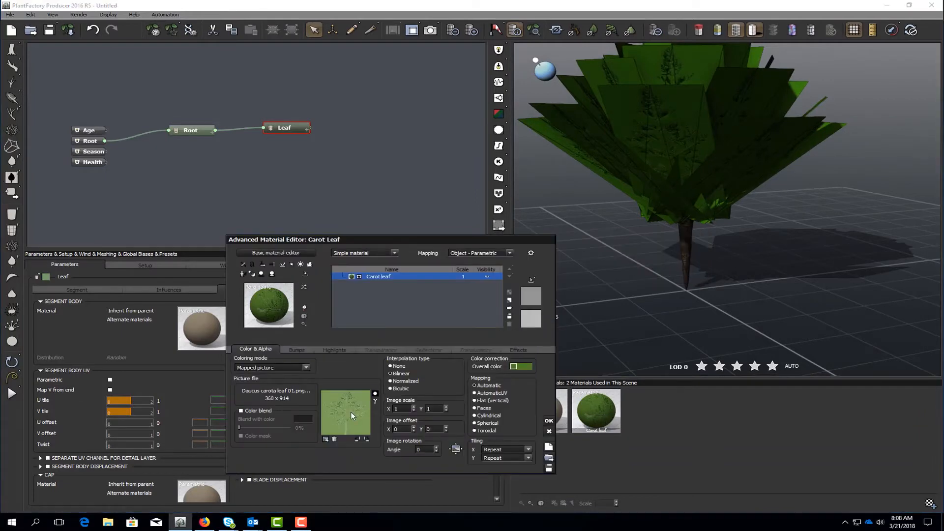
right_click(365, 417)
left_click(365, 417)
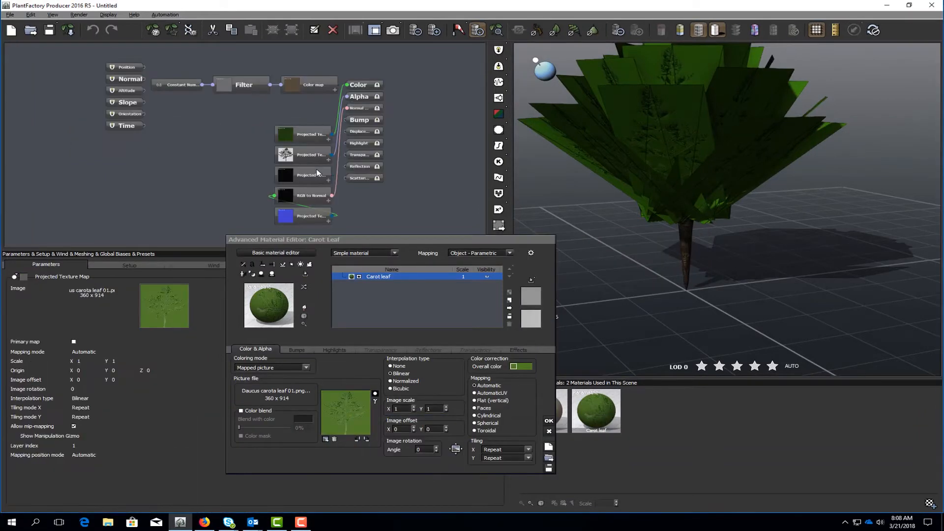
- Move the material output nodes away from the texture nodes and delete the unused constant, Filter and Color map nodes
left_click_drag(415, 191, 476, 97)
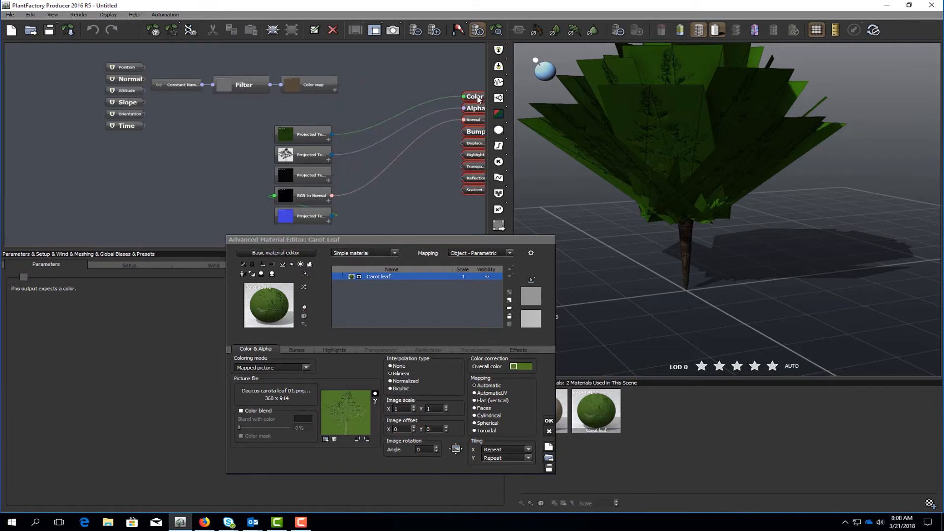
left_click_drag(288, 113, 188, 70)
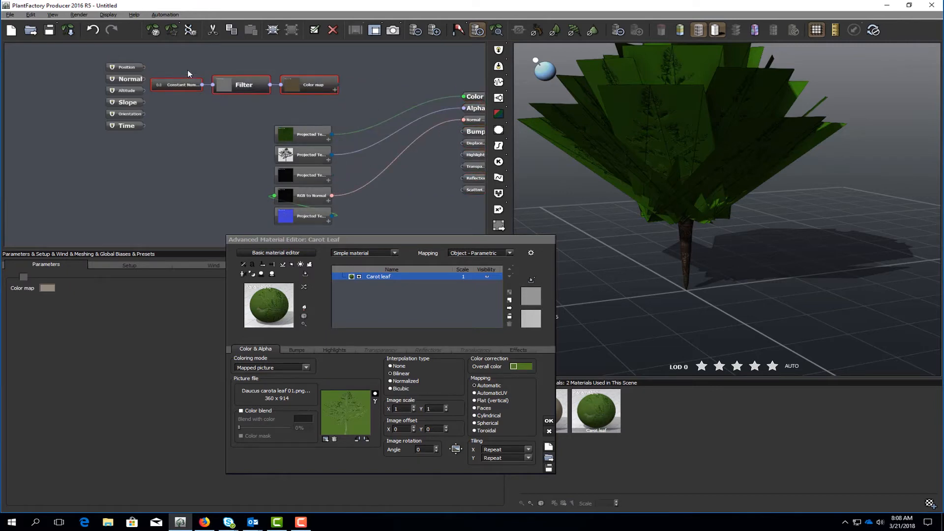
key("Delete")
- Spread out the colour, alpha, empty and normal texture nodes so their connections are easy to follow
left_click_drag(295, 135, 287, 95)
left_click_drag(295, 157, 286, 113)
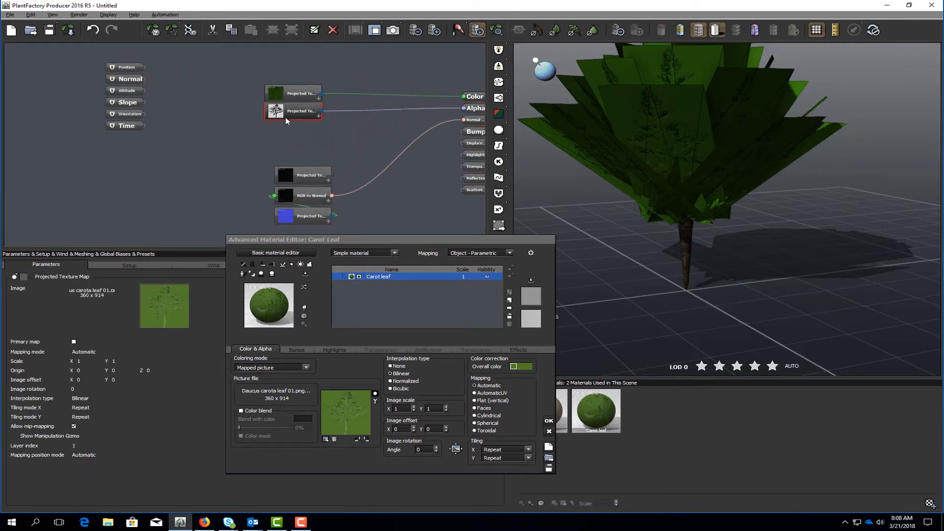
left_click_drag(301, 181, 251, 149)
left_click_drag(298, 195, 194, 166)
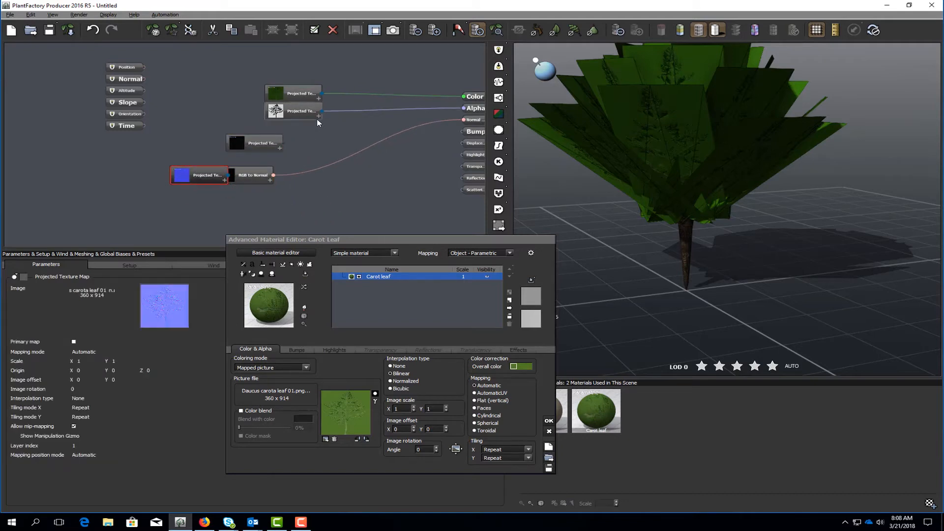
- Connect the alpha picture's grayscale output to the material's Alpha in place of its alpha output
left_click(284, 112)
left_click_drag(284, 112, 239, 109)
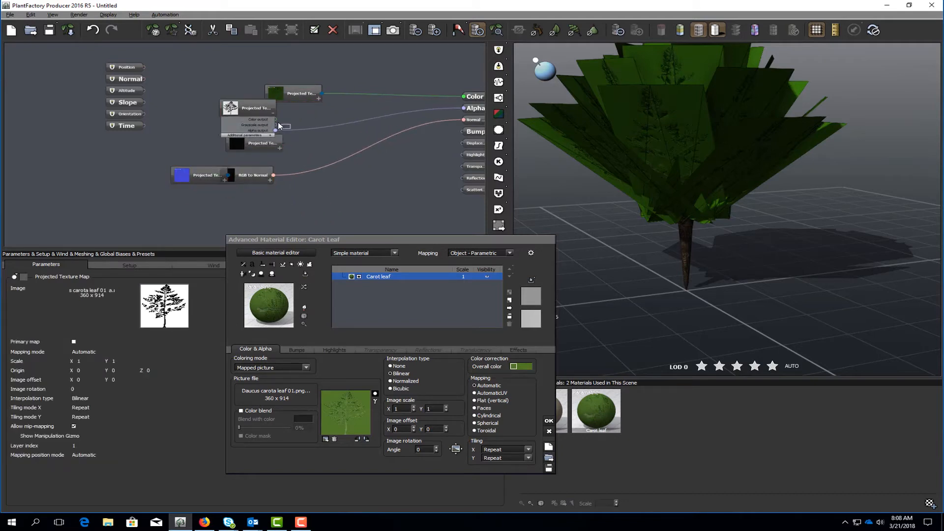
left_click(284, 129)
left_click_drag(274, 128, 274, 125)
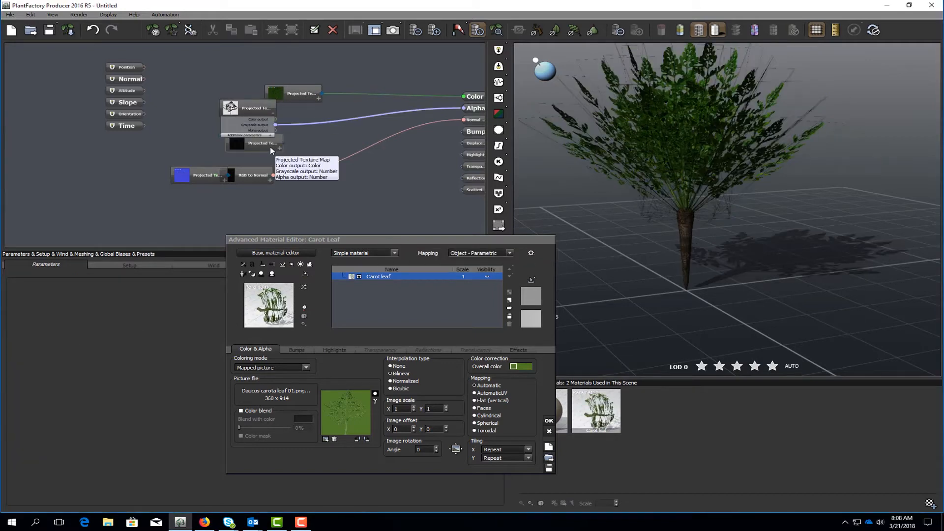
- Delete the empty Projected Texture Map node and separate the RGB to Normal node from the normal texture
left_click(268, 146)
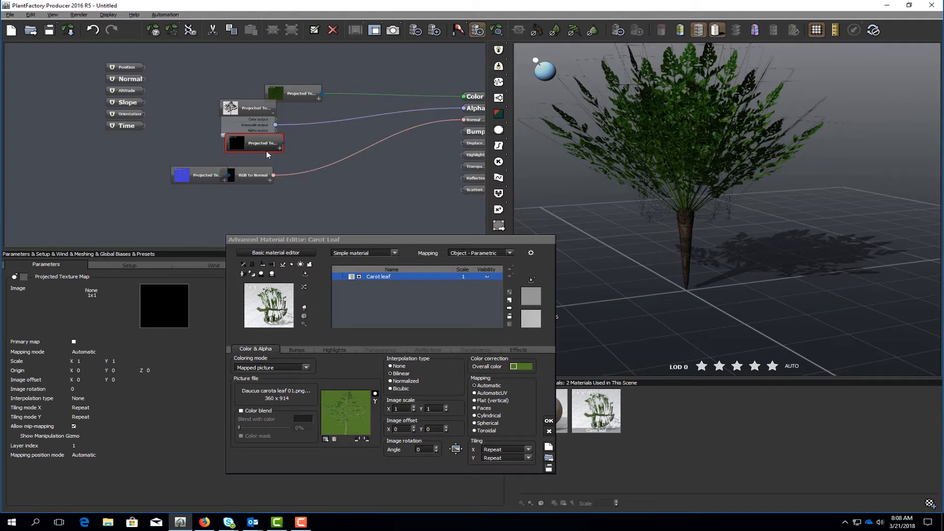
key("Delete")
left_click_drag(246, 175, 281, 176)
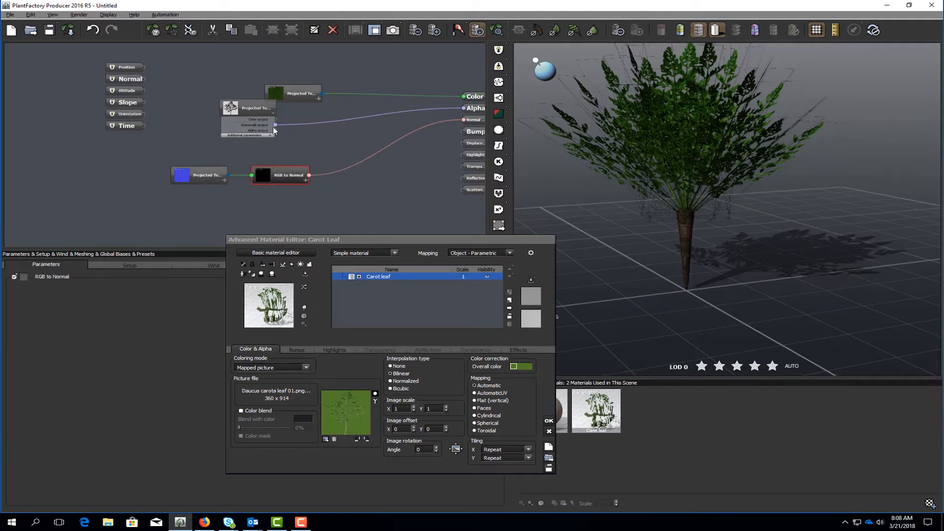
- Align the colour texture node above the alpha node and set Tiling mode Y to Once for both the alpha and colour maps
left_click_drag(283, 96, 241, 90)
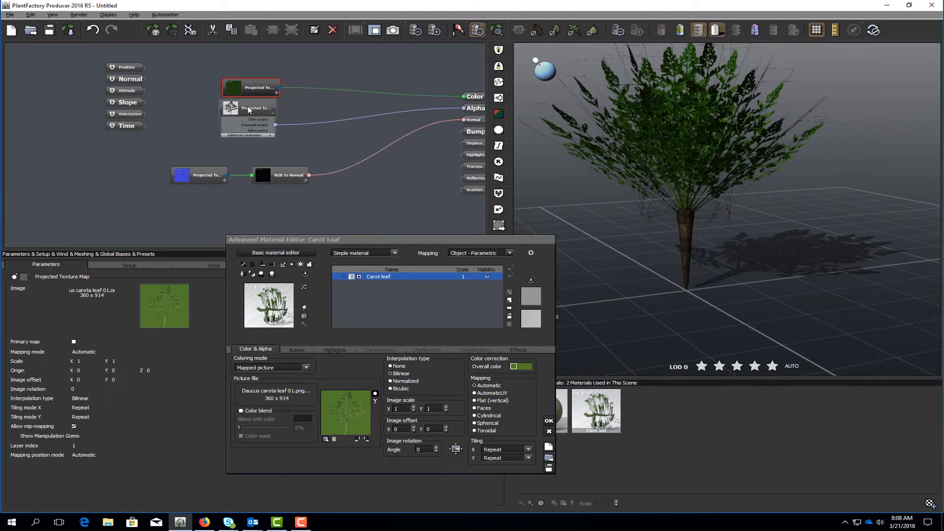
left_click(241, 108)
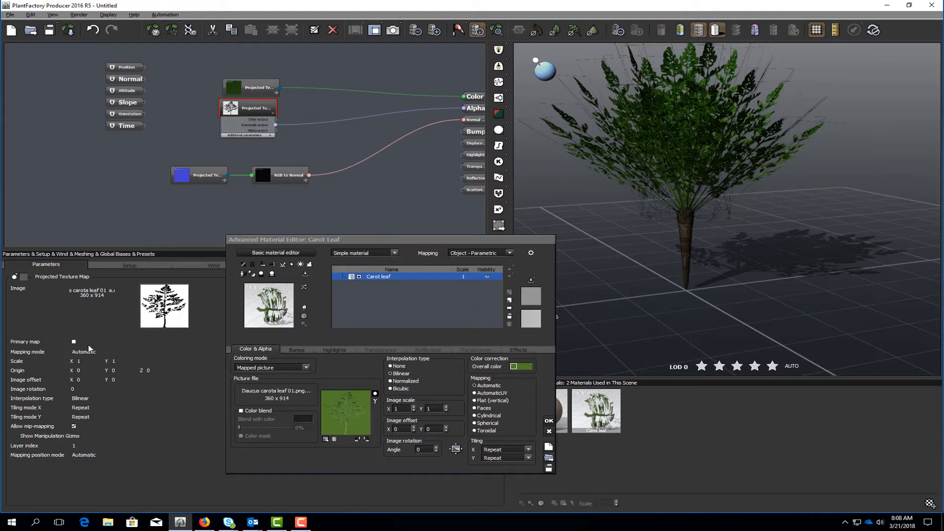
left_click(92, 417)
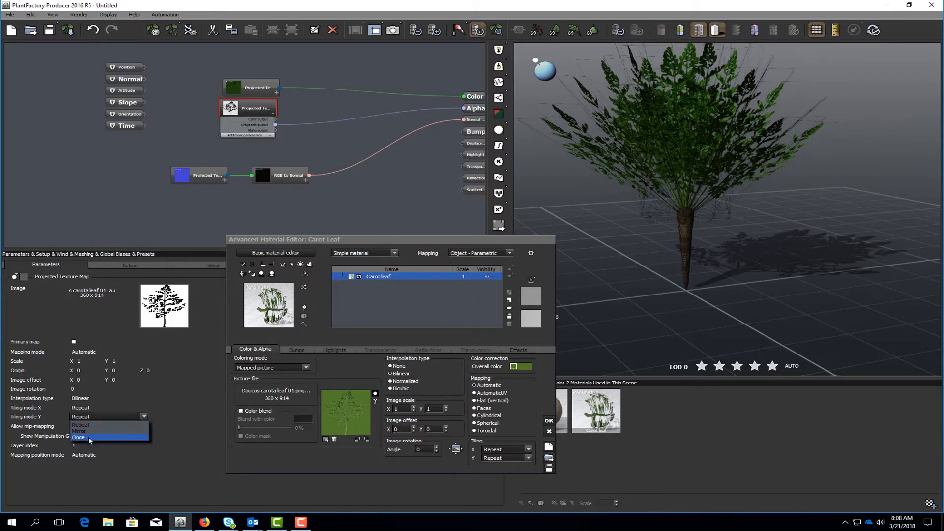
left_click(90, 438)
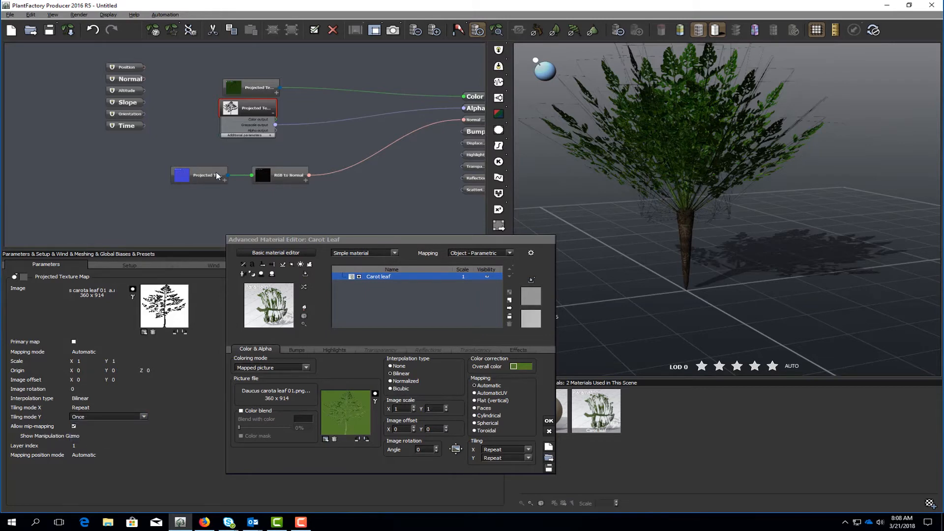
left_click(79, 417)
left_click(90, 436)
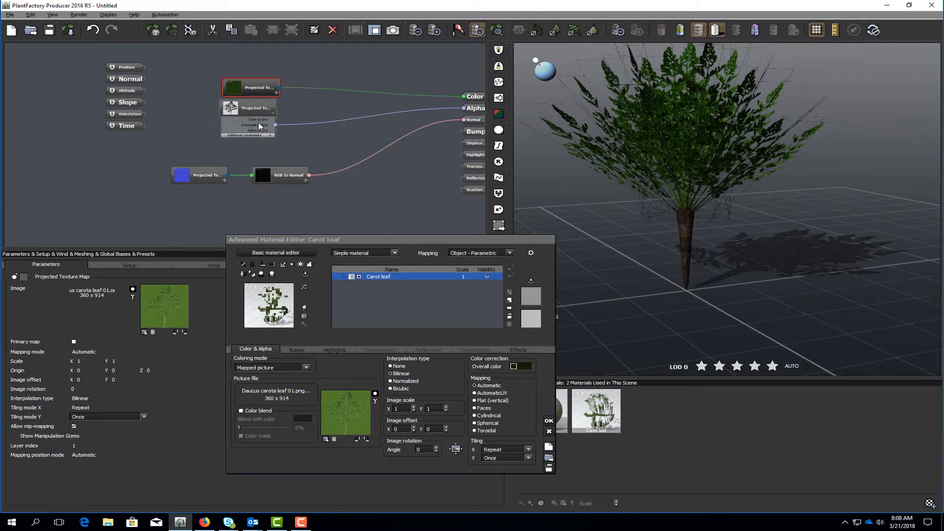
- Collapse the alpha texture node's outputs and set the normal texture map's Tiling mode Y to Once
left_click(272, 113)
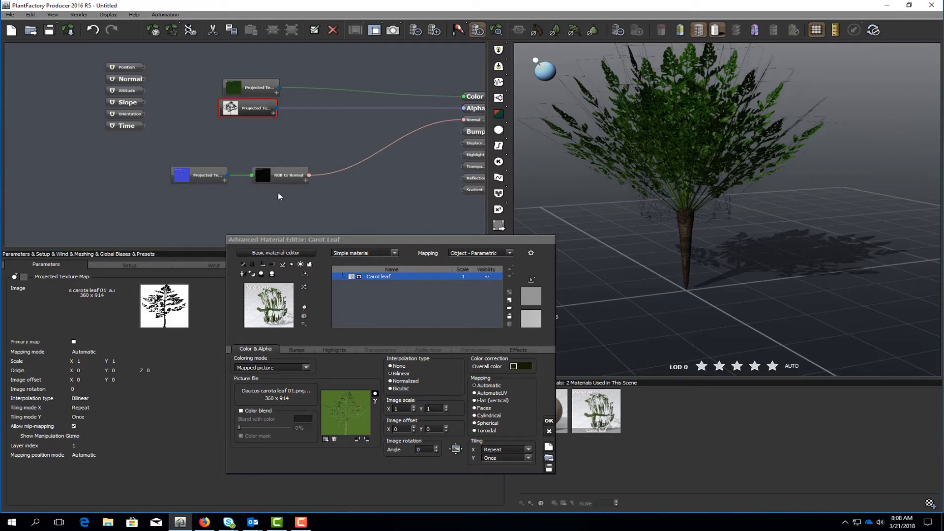
left_click(201, 176)
left_click(98, 418)
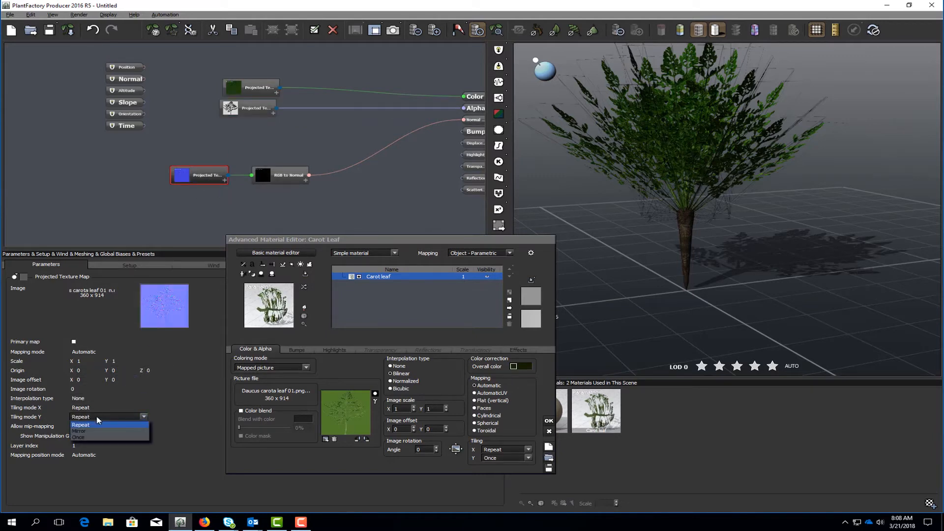
left_click(81, 437)
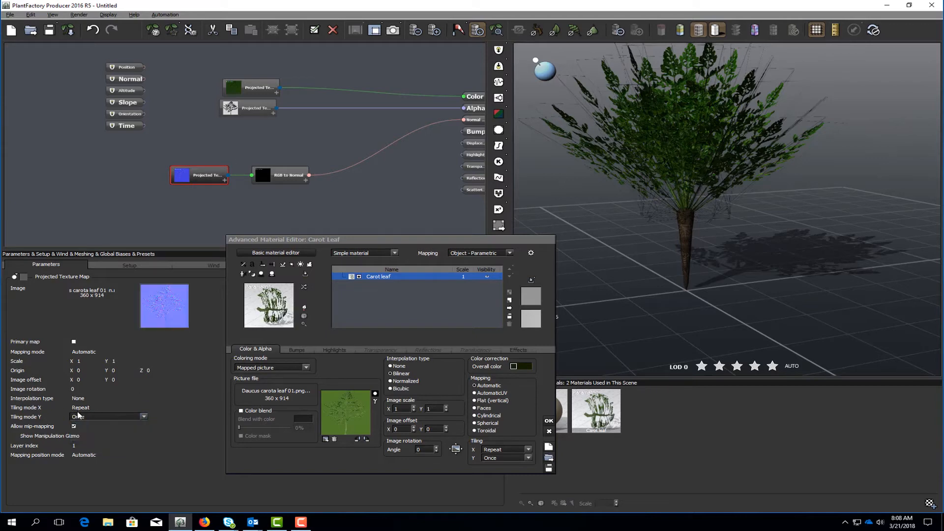
left_click(89, 400)
left_click(238, 113)
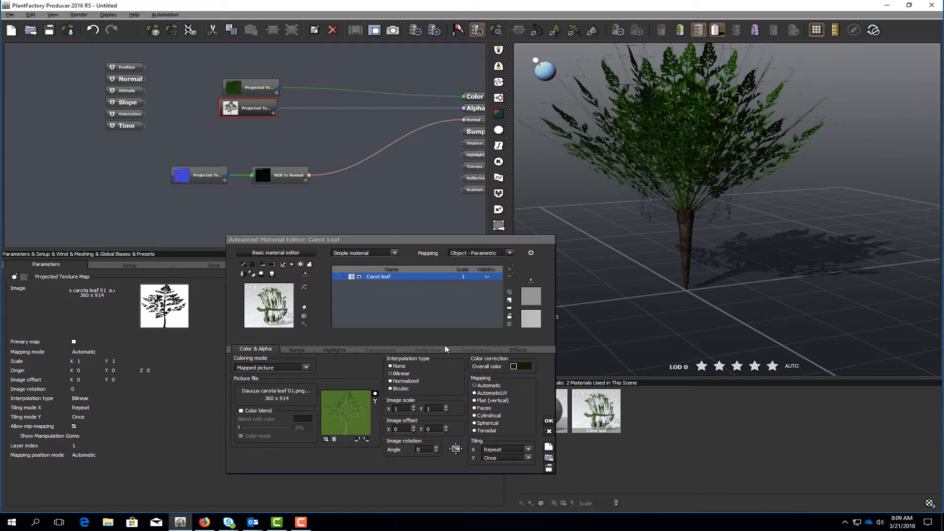
- Change the carrot leaf material's highlight color to white
left_click(336, 351)
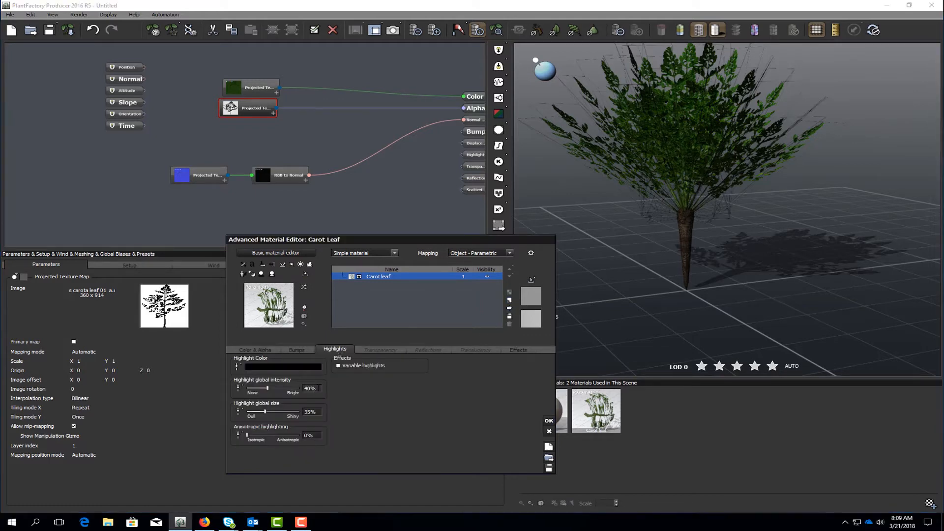
left_click(316, 367)
left_click_drag(382, 402, 380, 414)
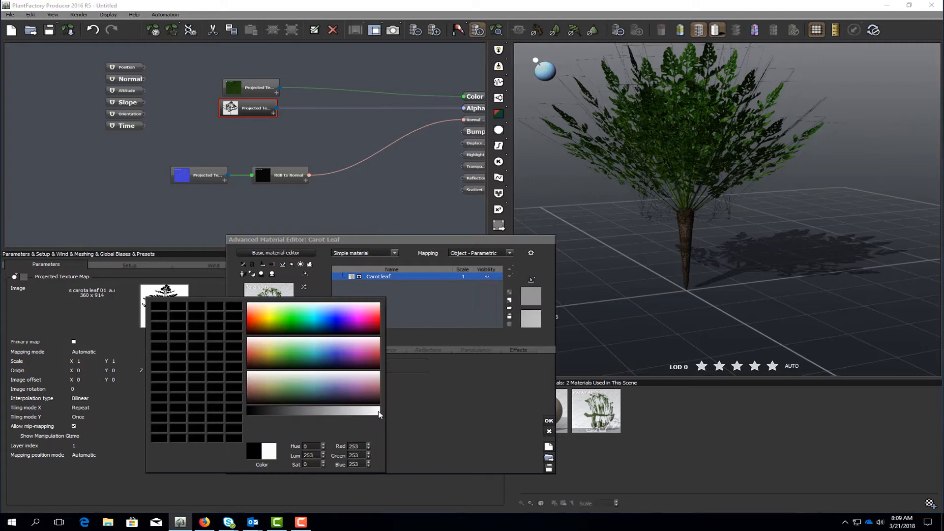
left_click(333, 417)
- Set the material's highlight global intensity to 10% and highlight global size to 25%, and accept the material
left_click(315, 387)
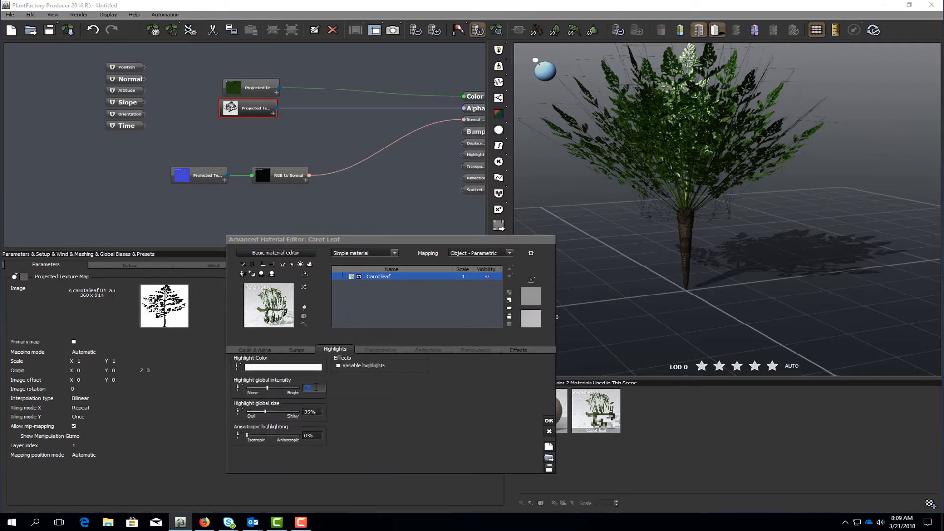
type("5")
key("Return")
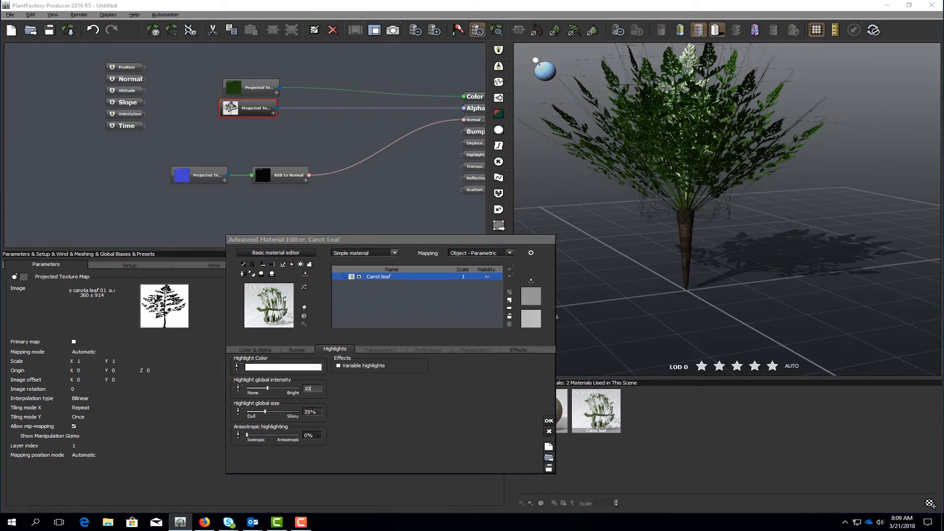
left_click(311, 411)
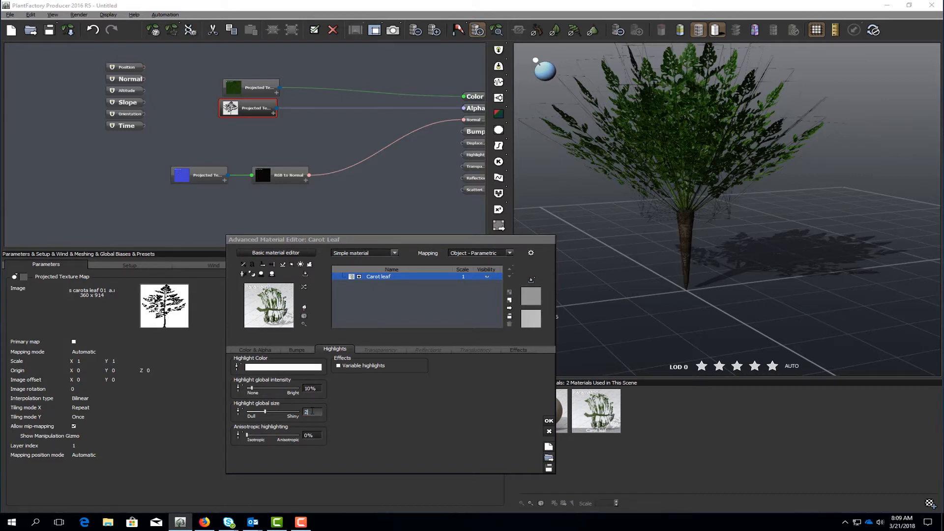
type("25")
key("Return")
left_click(549, 422)
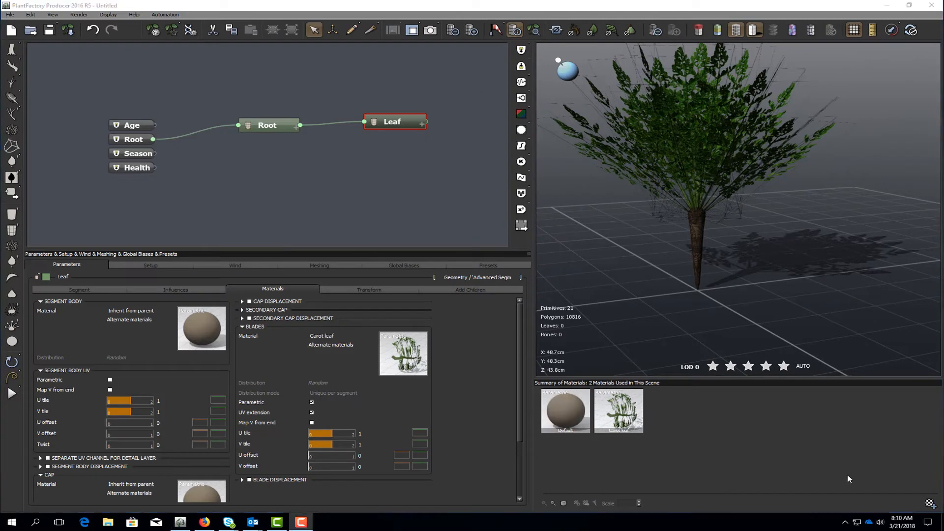
- Enable Local Bias 1 on the Leaf node and lower the end of its strength profile to about 0.23
left_click(205, 291)
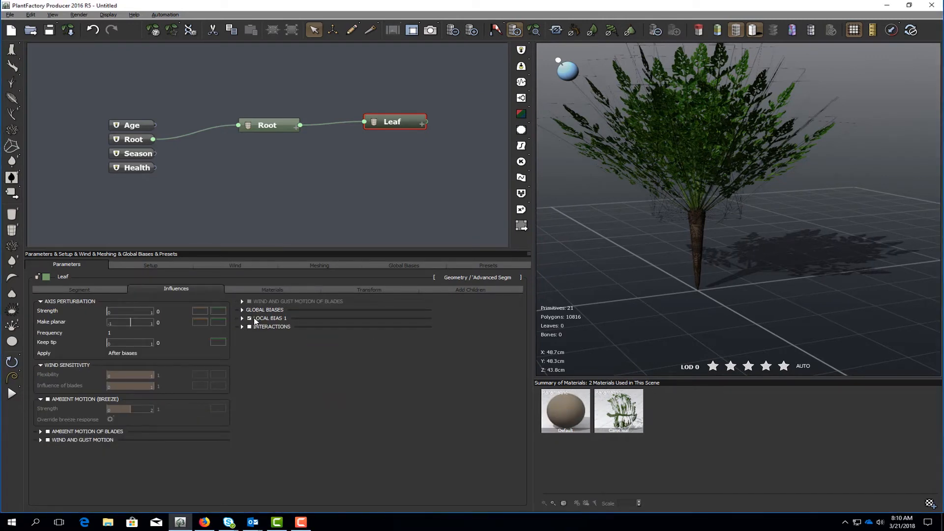
left_click(254, 319)
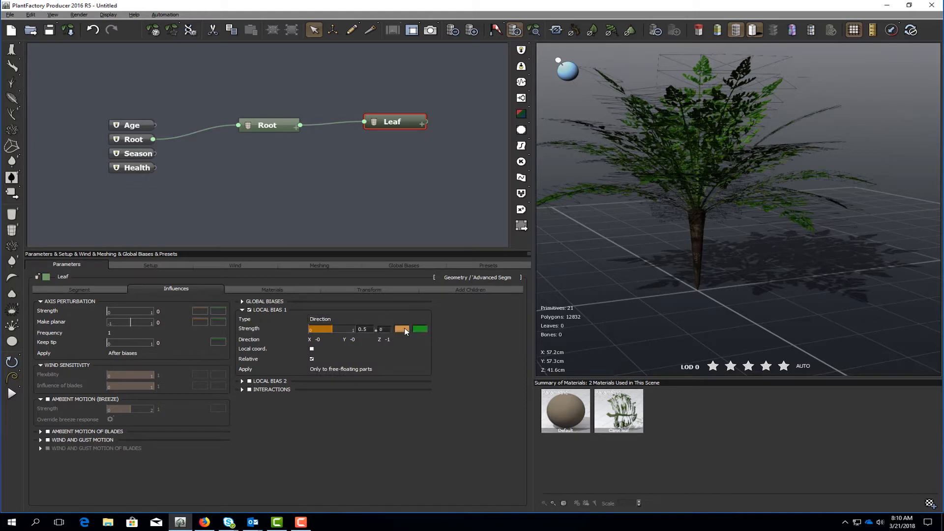
left_click(410, 333)
left_click(418, 334)
left_click_drag(628, 241, 629, 299)
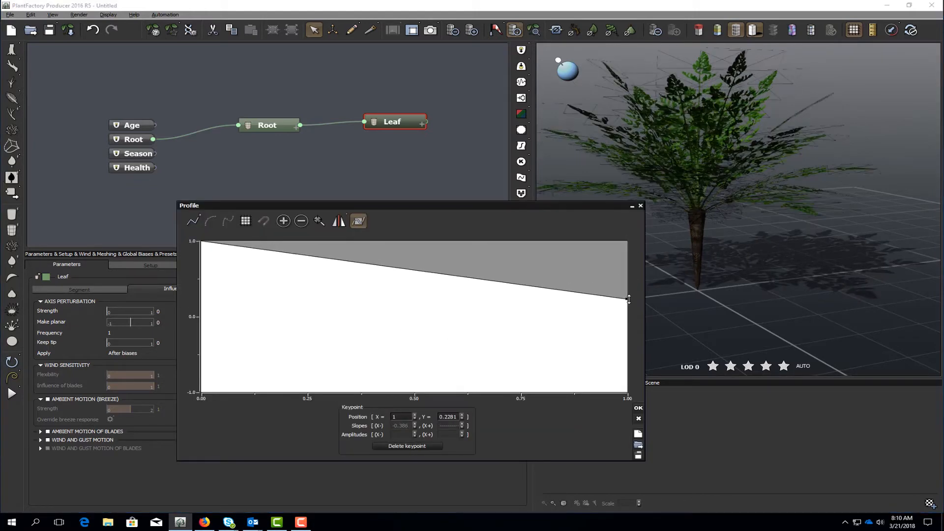
left_click(638, 408)
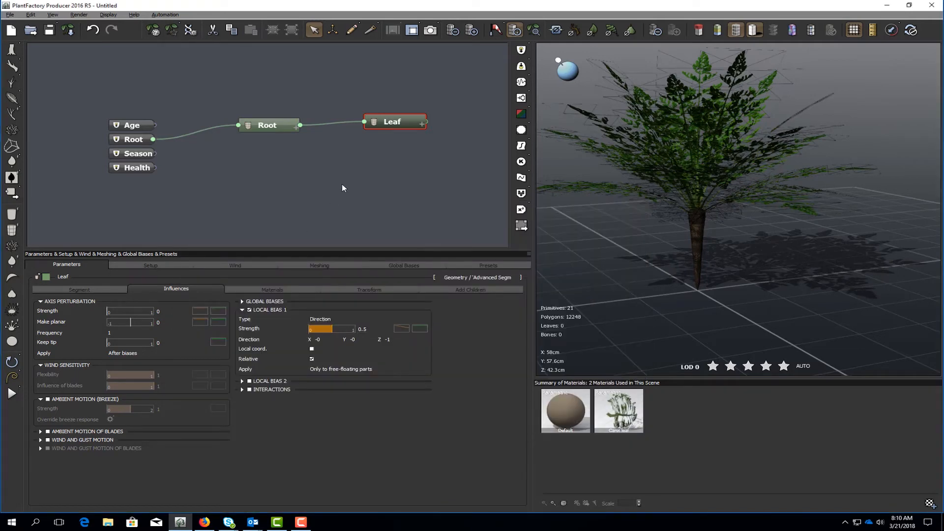
- Add random variation to the Leaf node's global scale
left_click(366, 290)
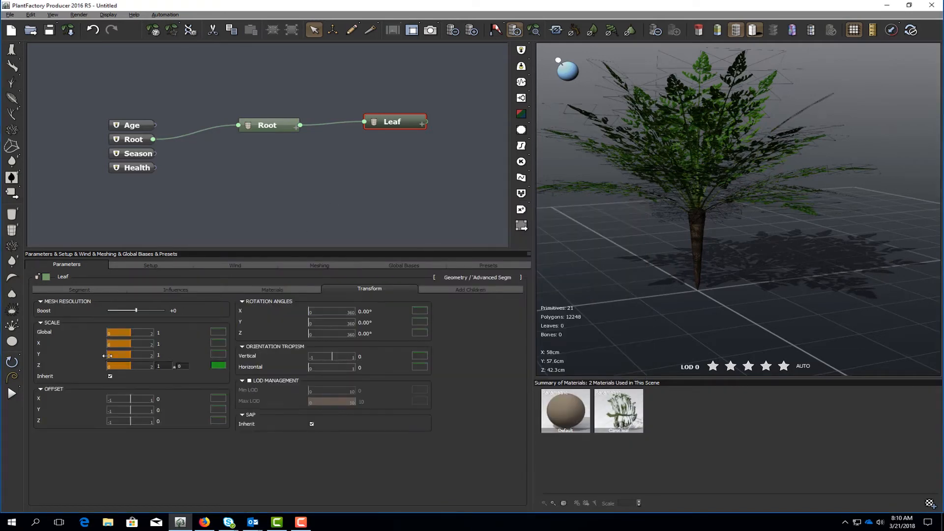
left_click(214, 333)
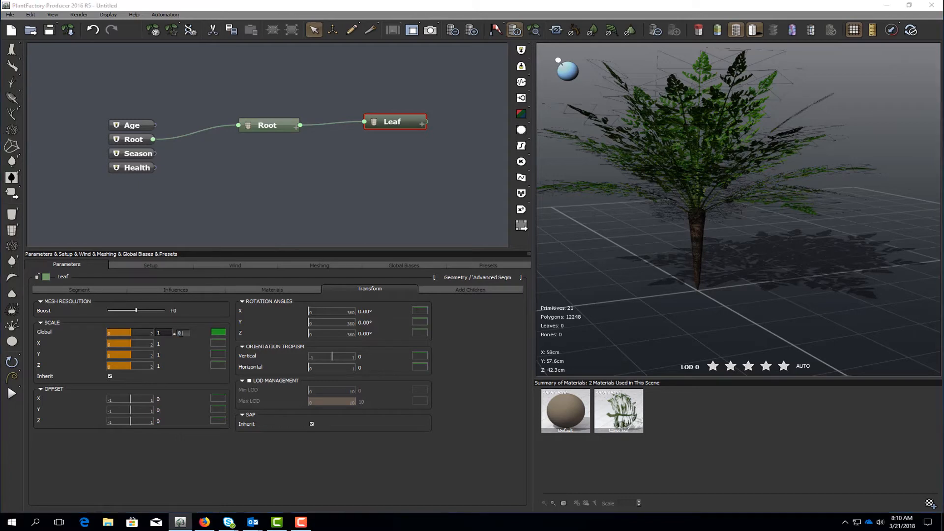
key("Return")
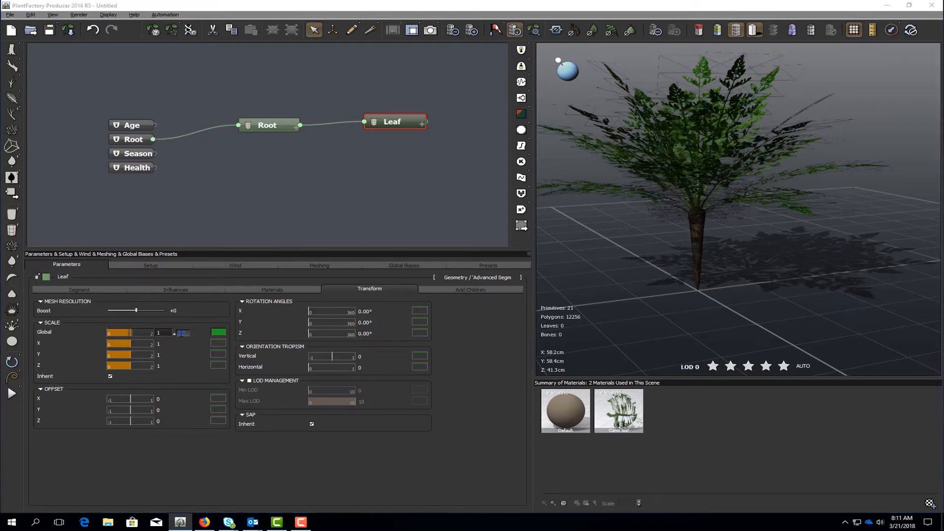
- Make the leaf's global scale depend on its parent with a smooth curve falling to about 0.81 and an end slope of about -0.48
left_click(219, 332)
left_click(236, 336)
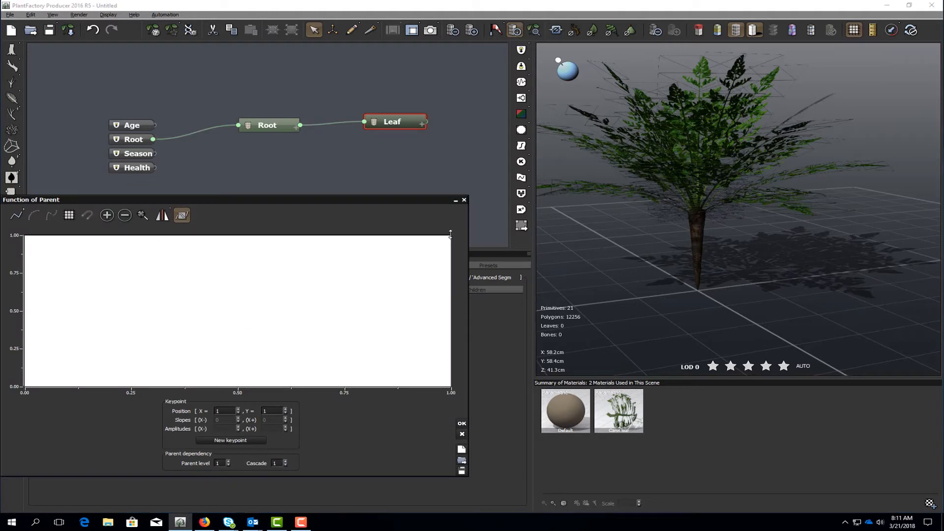
left_click_drag(451, 235, 450, 263)
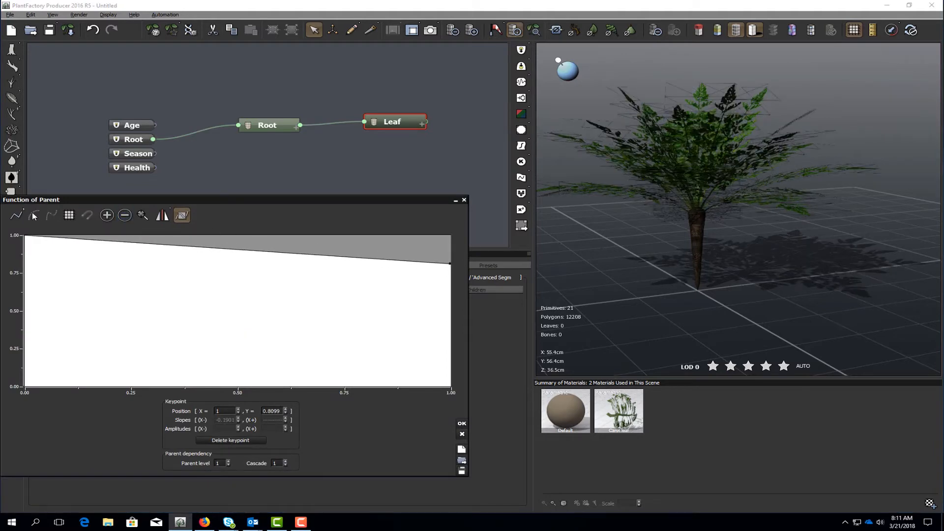
left_click(51, 215)
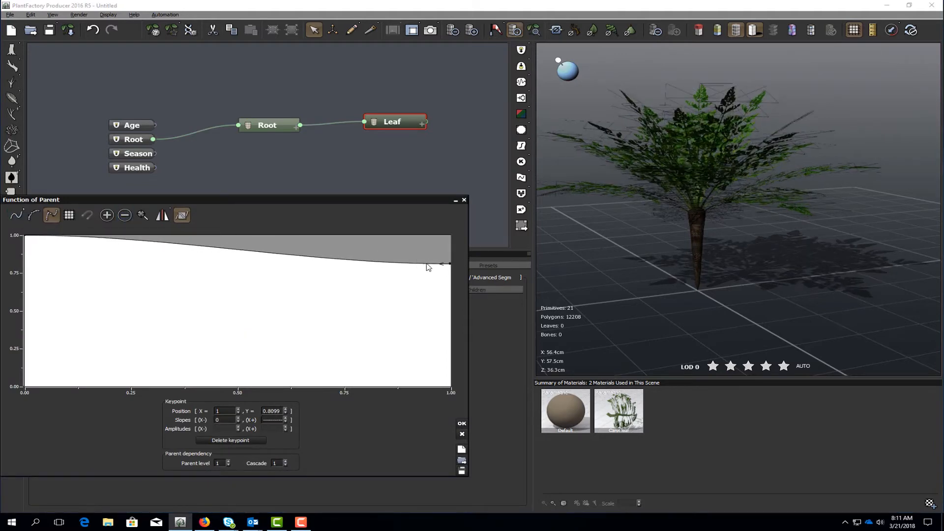
left_click_drag(438, 263, 437, 262)
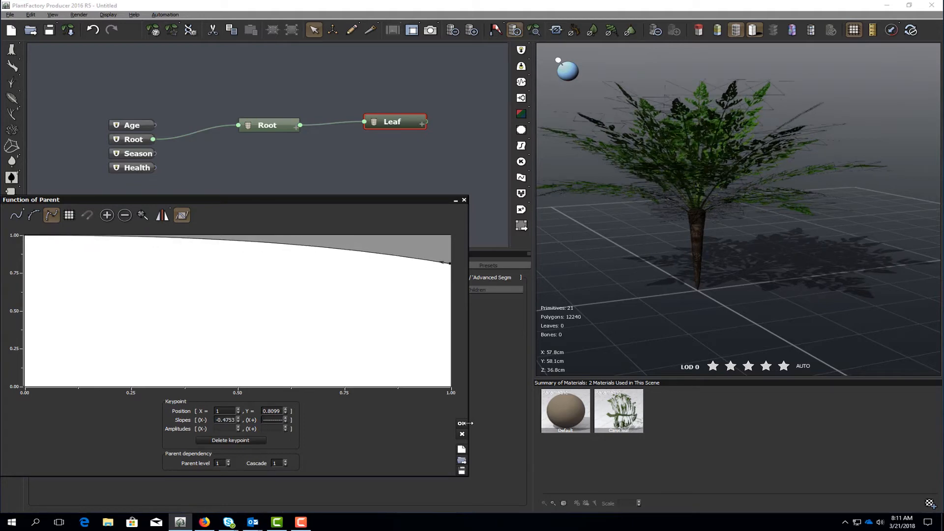
left_click(462, 423)
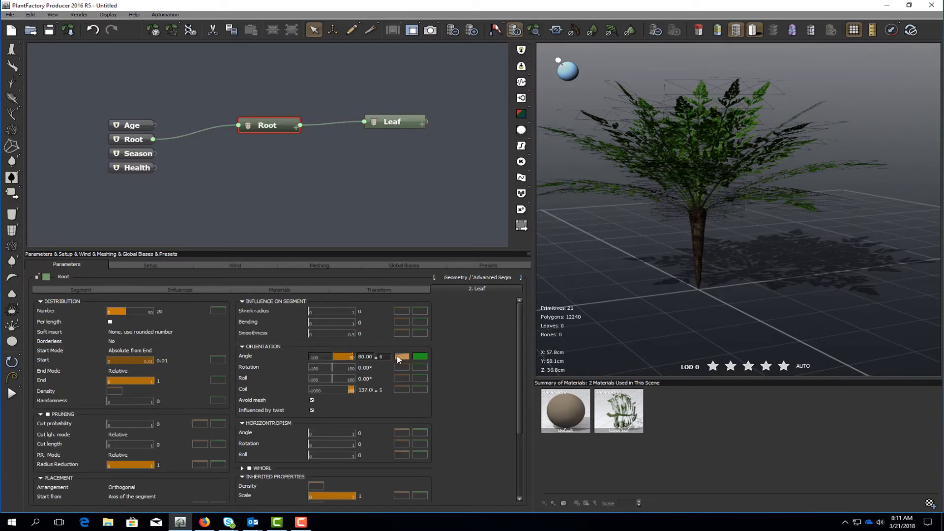
- Raise the start of the leaf orientation angle profile on the Root node to about 0.6
right_click(398, 356)
left_click(406, 363)
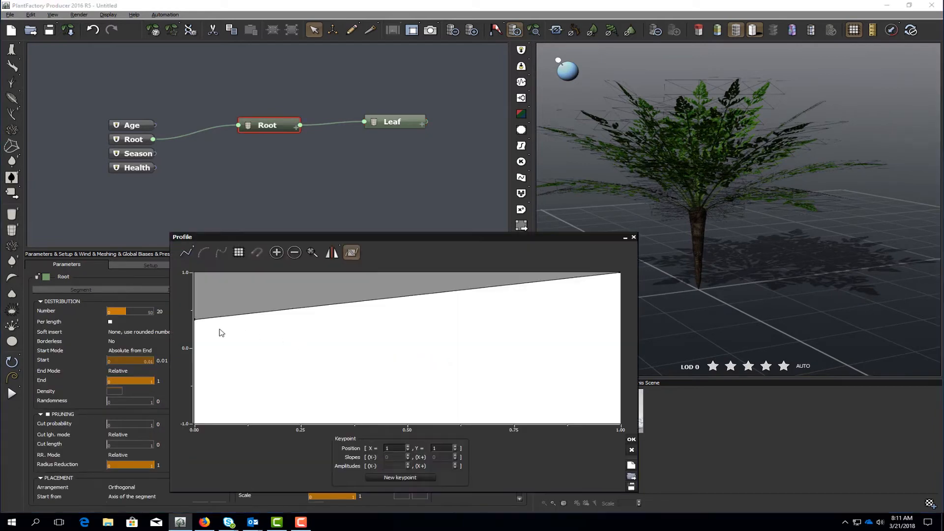
left_click_drag(194, 318, 191, 302)
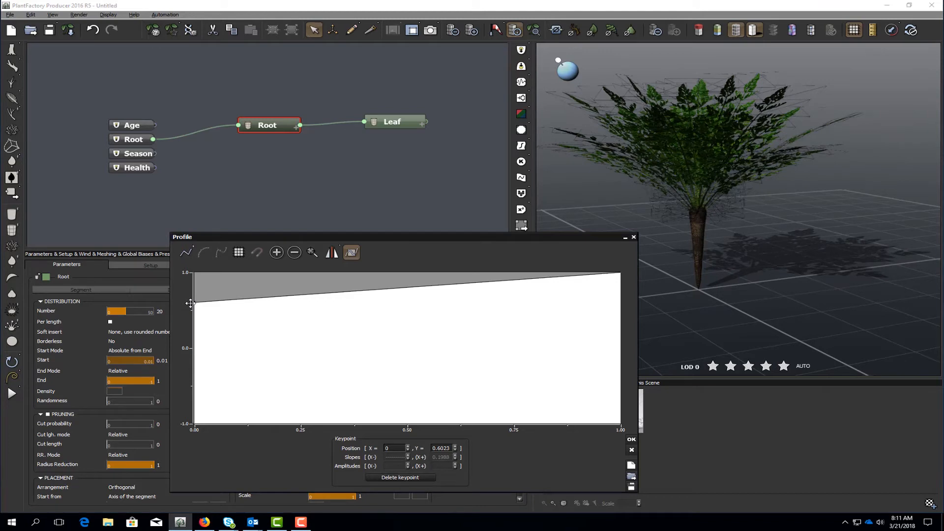
left_click(631, 439)
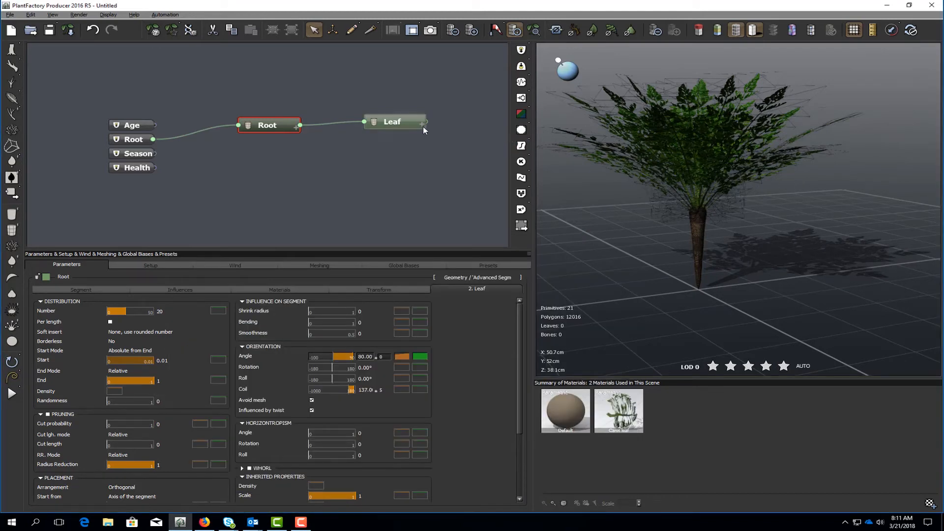
- Enable Local Bias 2 on the Leaf node as a Twist with a strength variation of 0.2
left_click(210, 290)
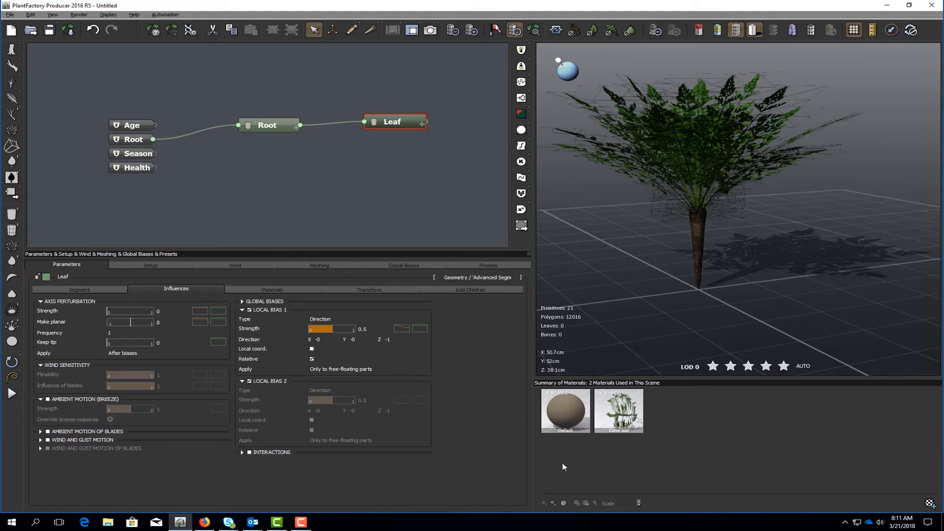
left_click(340, 382)
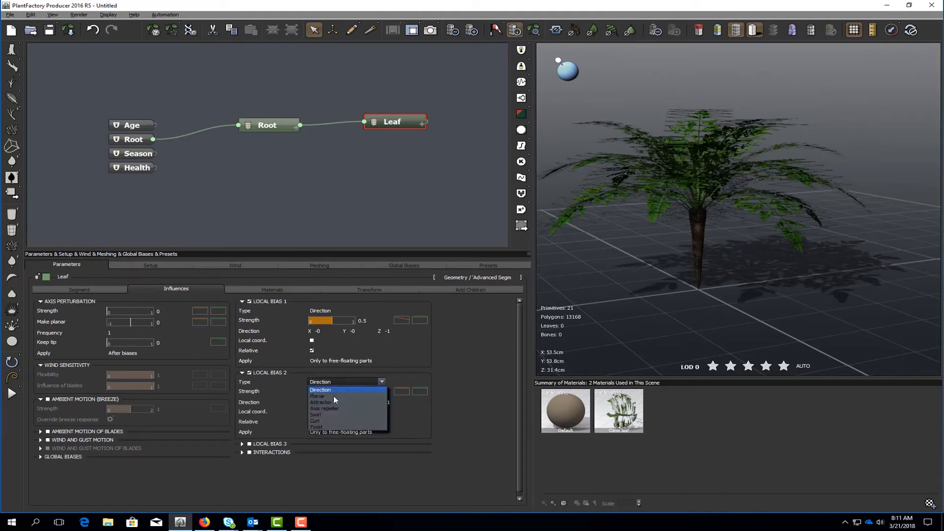
left_click(330, 427)
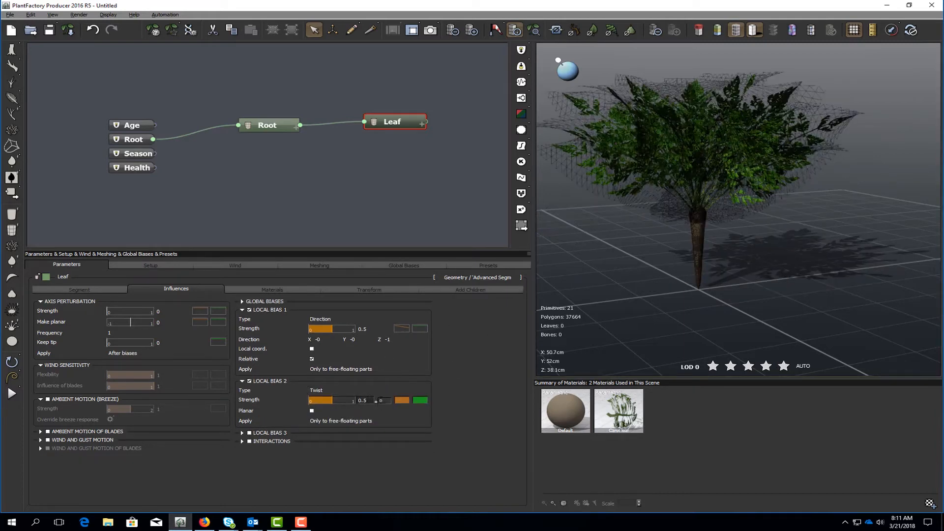
left_click(381, 401)
type("0.2")
key("Return")
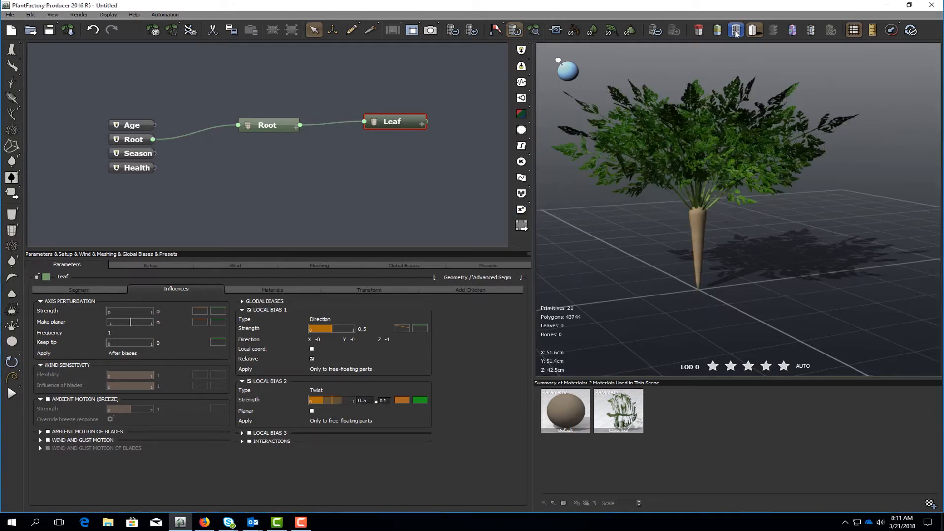
mouse_move(711, 159)
right_mouse_down()
mouse_move(754, 160)
mouse_move(704, 149)
right_mouse_up()
scroll(694, 203, "up", 2)
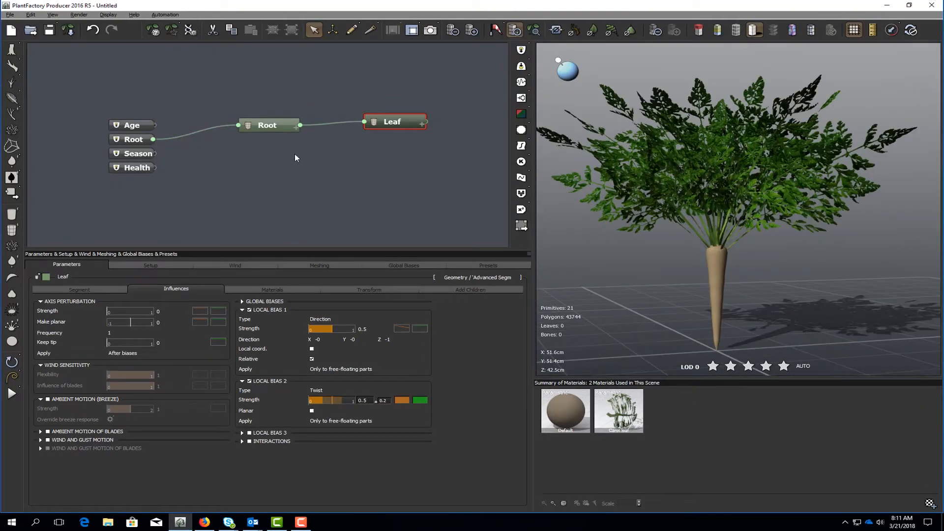
- Make the leaves on the Root node start from the surface of the segment
left_click(276, 131)
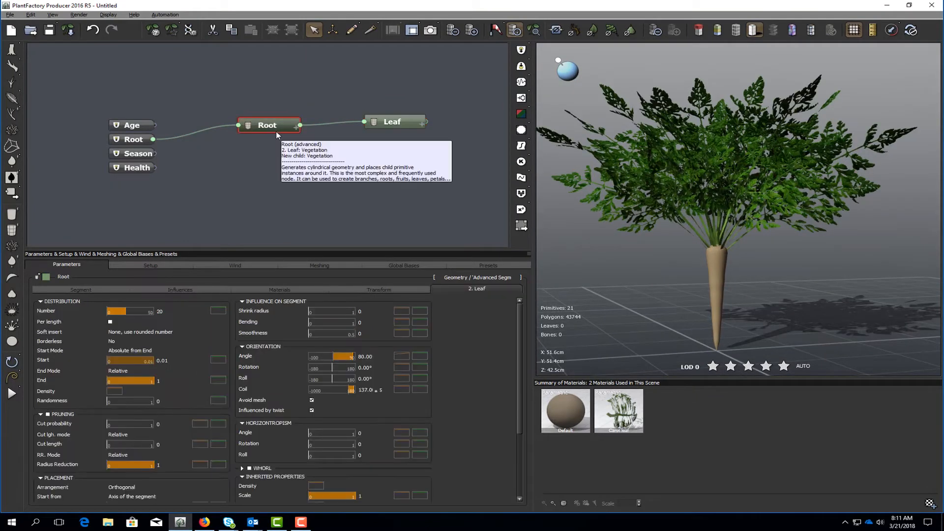
left_click(154, 497)
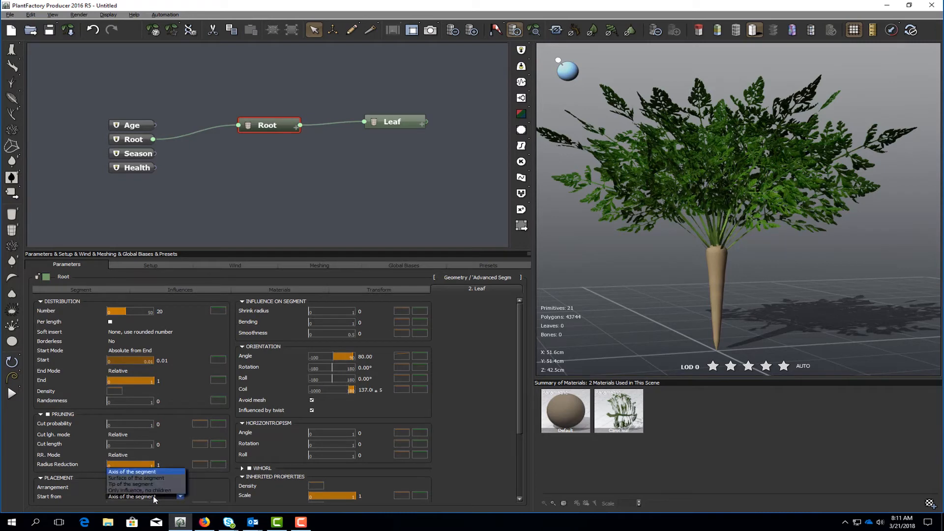
left_click(147, 478)
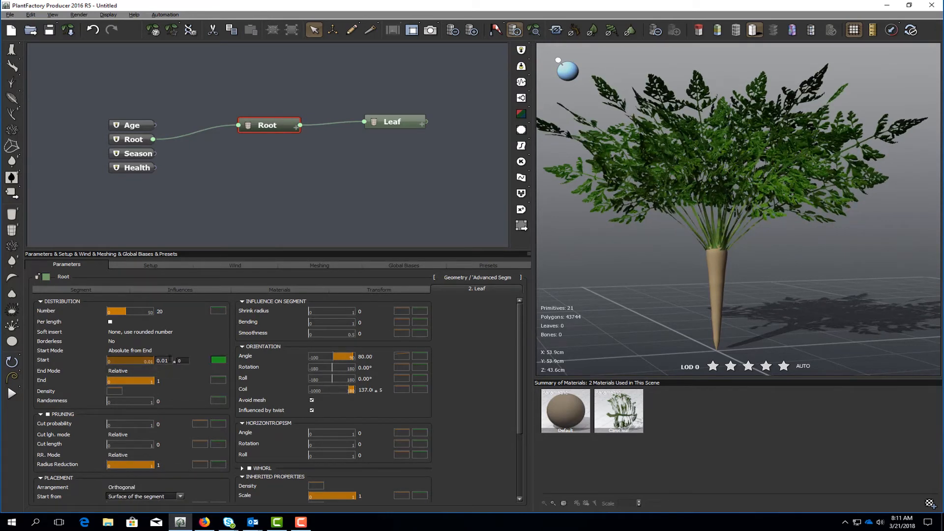
- Lower the leaf distribution's Start value on the Root node to about 0.005
double_click(162, 361)
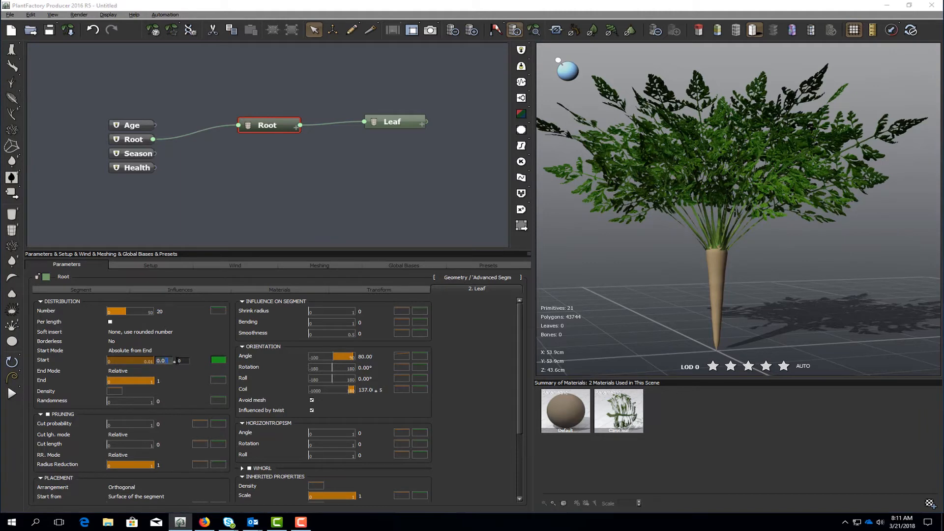
type("0.005")
key("Return")
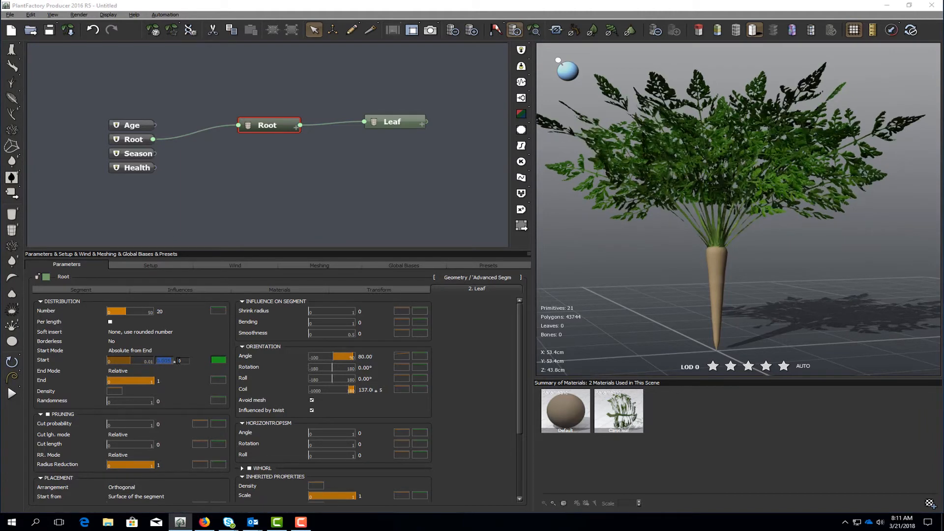
left_click(171, 361)
key("Return")
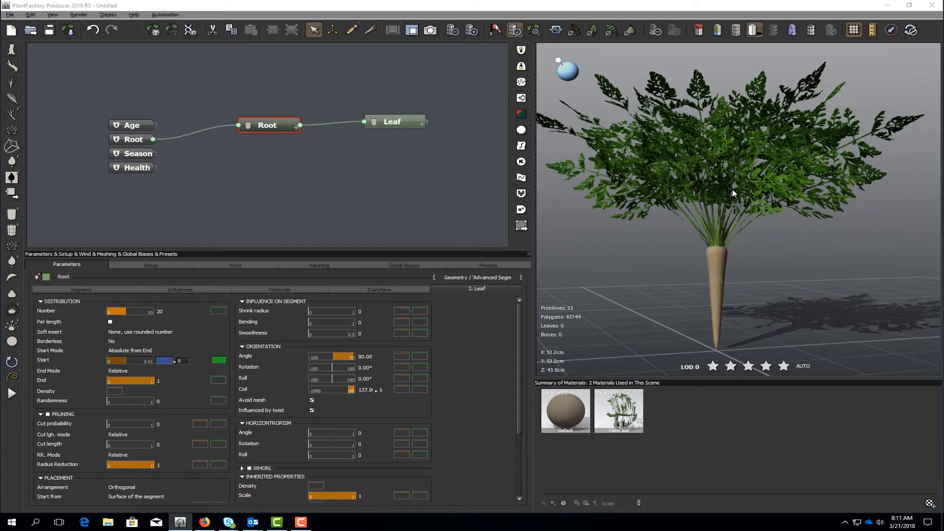
mouse_move(733, 189)
right_mouse_down()
mouse_move(713, 205)
mouse_move(732, 198)
right_mouse_up()
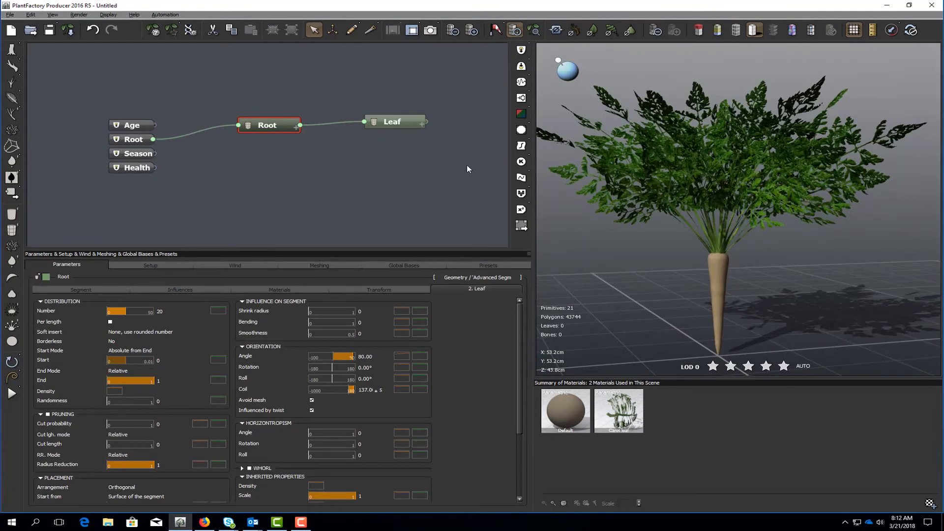
middle_click_drag(447, 161, 454, 144)
right_click_drag(674, 194, 786, 211)
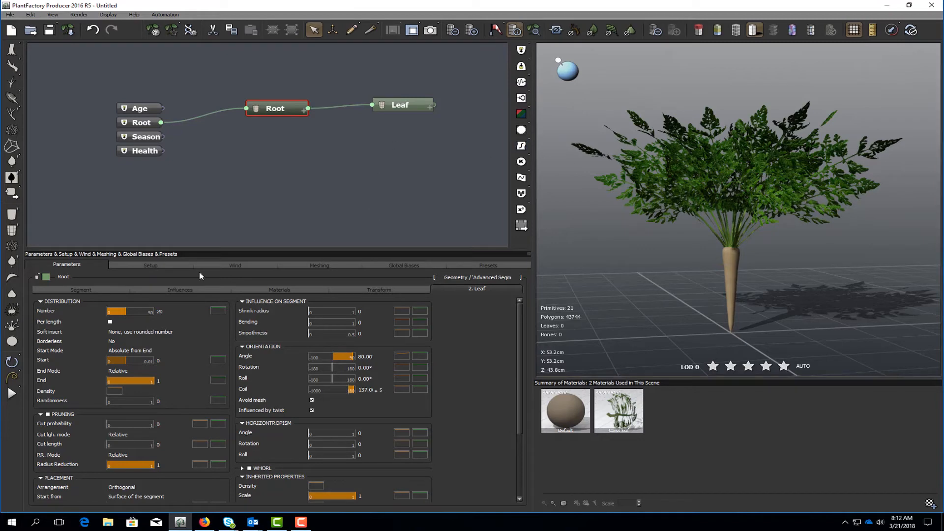
- Open the Root node's segment body material for editing and rename it Carot root
left_click(81, 290)
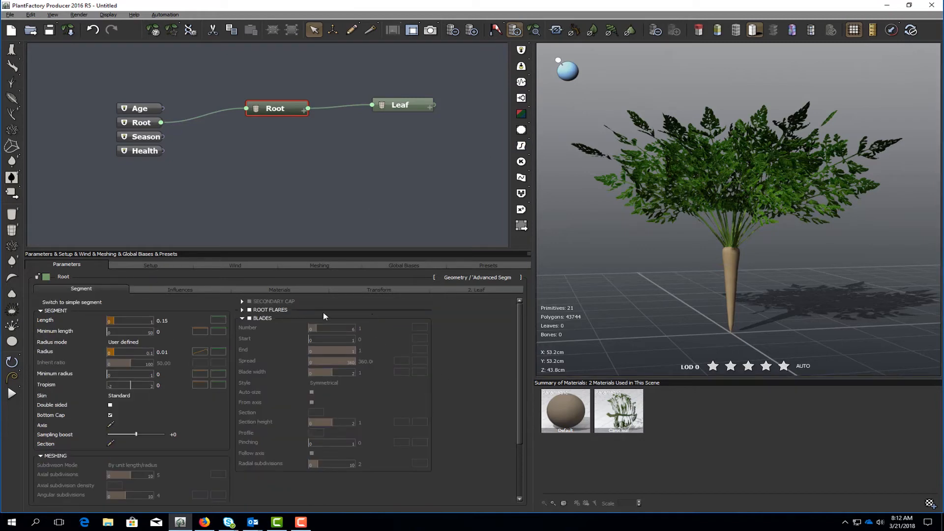
left_click(266, 290)
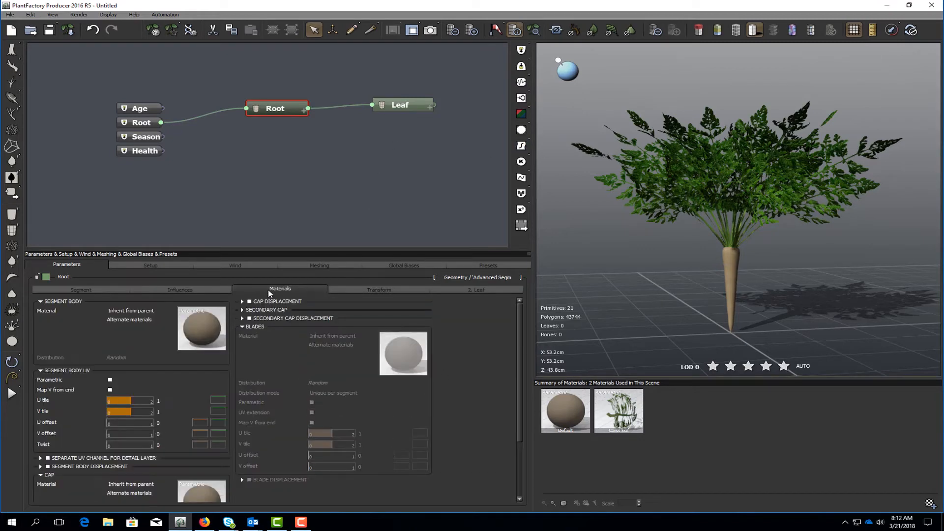
right_click(202, 325)
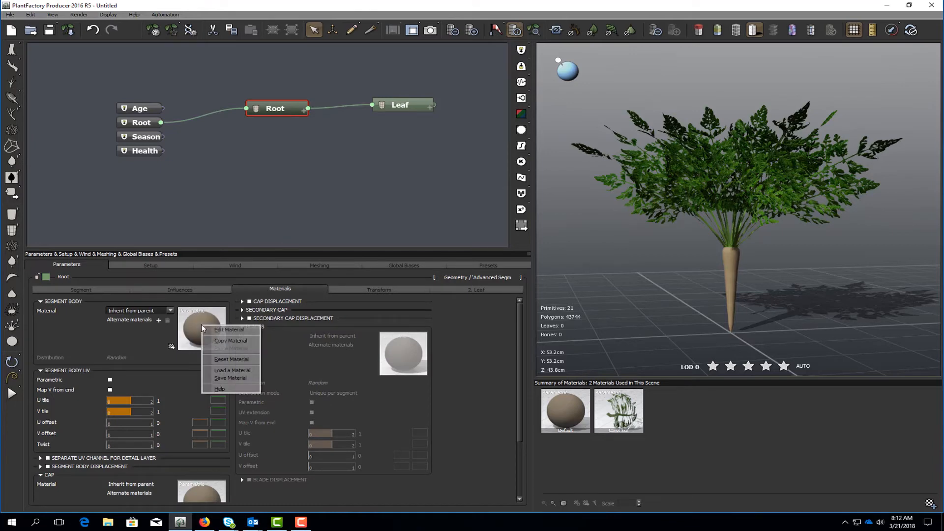
left_click(211, 330)
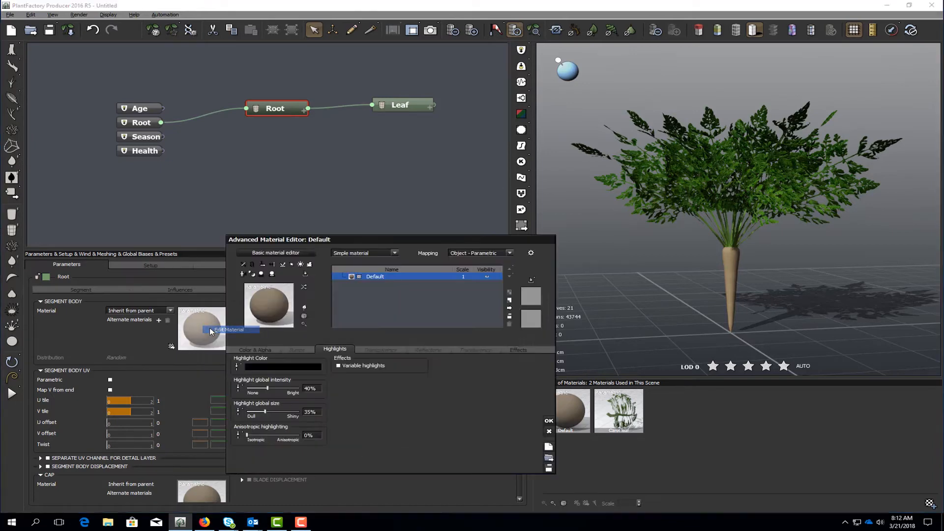
double_click(382, 277)
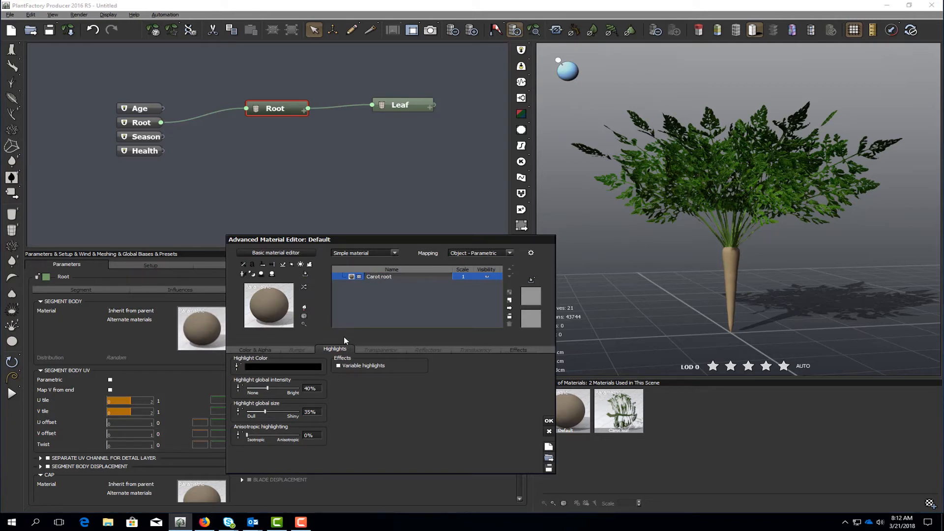
- Use the orange carrot skin bitmap as the color map of the root material in the basic material editor
left_click(279, 253)
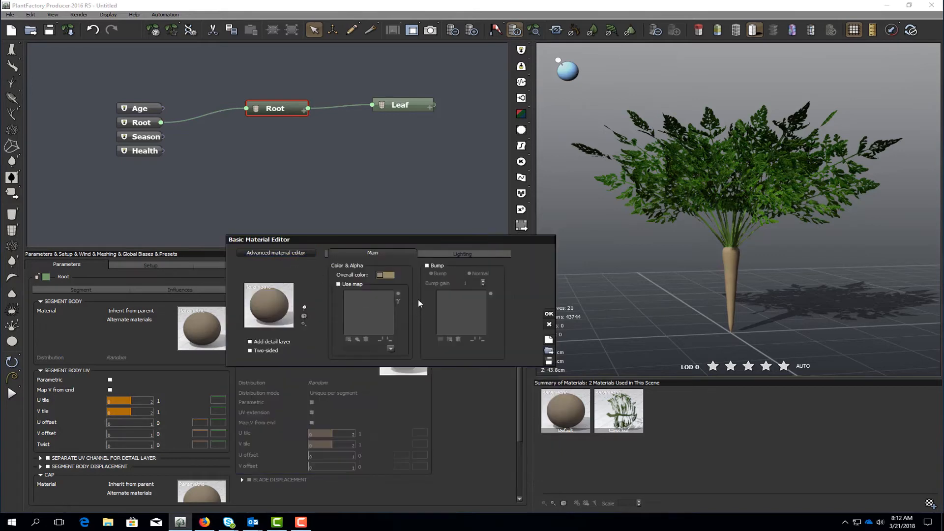
left_click(339, 284)
left_click(348, 340)
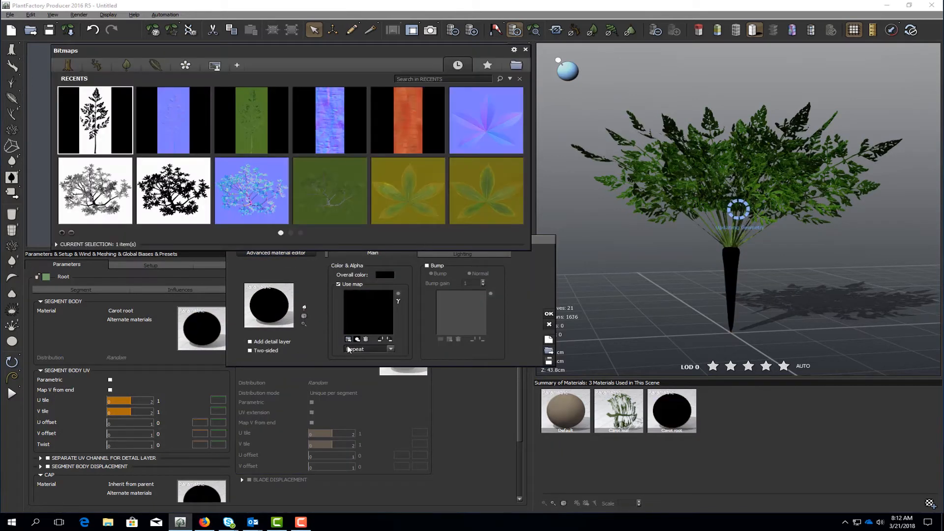
double_click(408, 105)
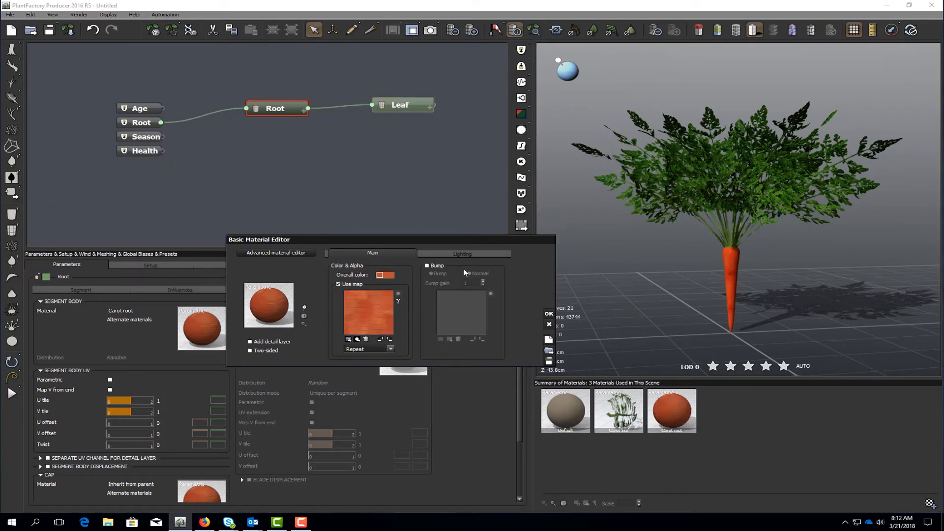
- Enable bump on the root material with the blue-purple carrot skin normal bitmap and accept the material
left_click(427, 266)
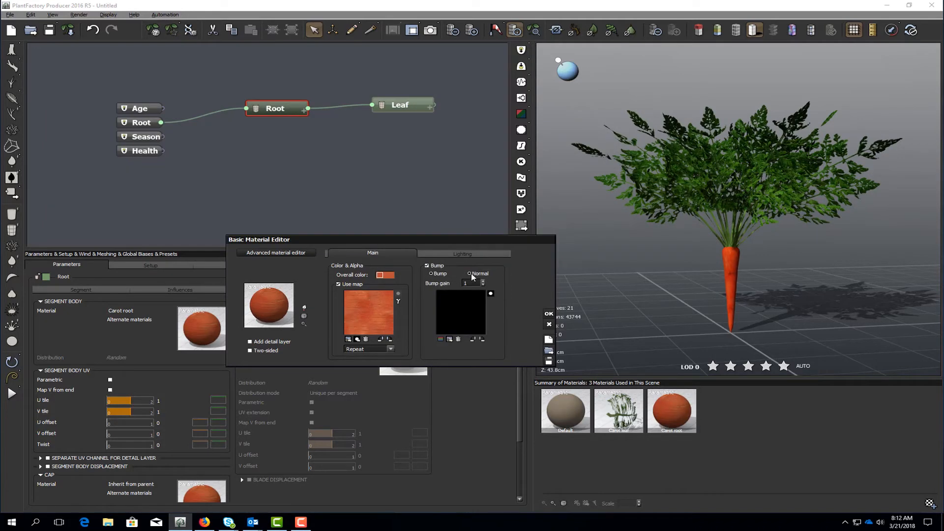
left_click(443, 333)
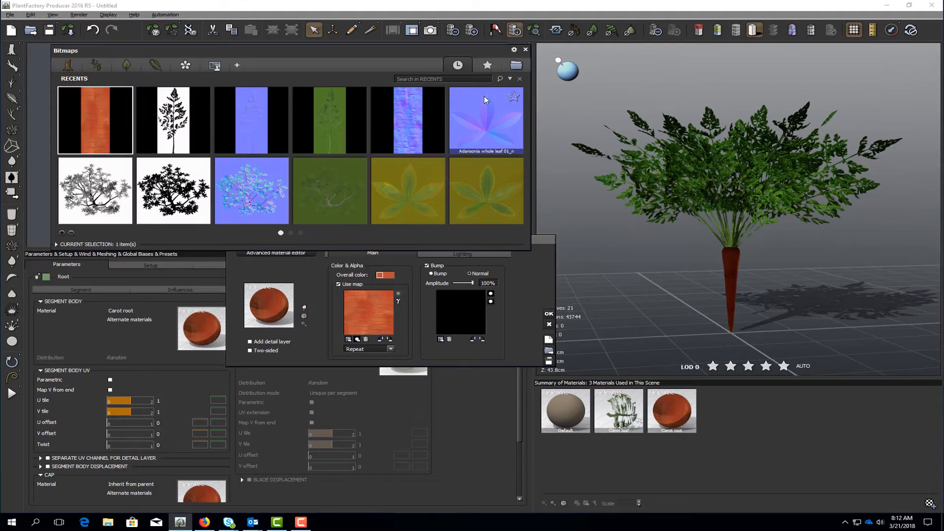
double_click(415, 120)
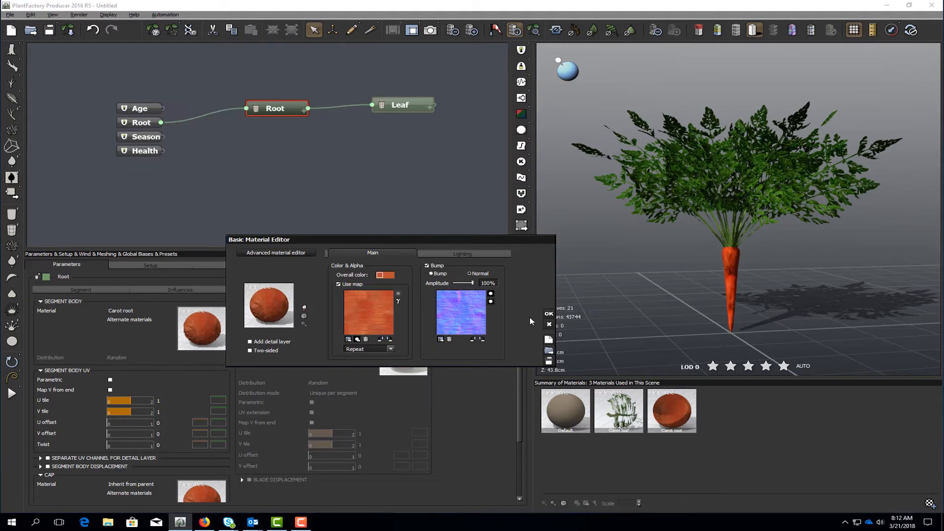
left_click(549, 314)
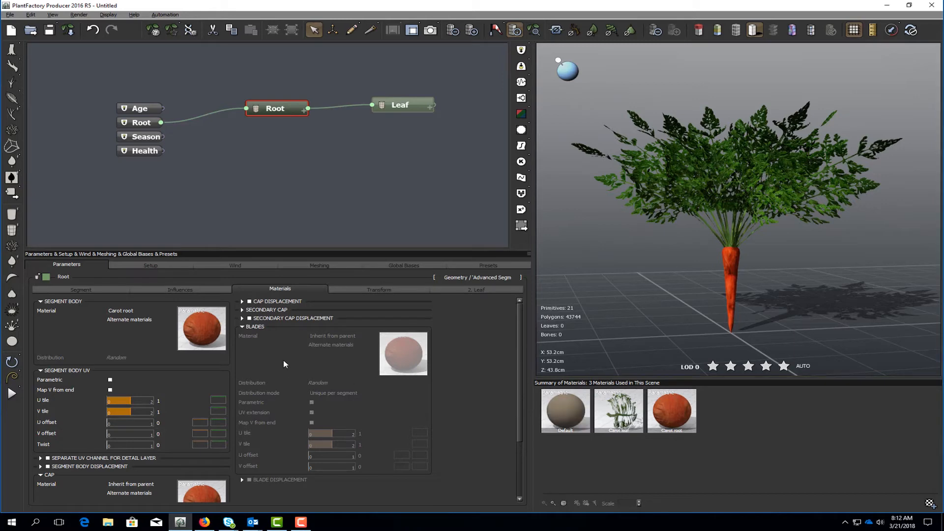
- Set the root's segment body UV tiling to 3 for U tile and 2 for V tile
left_click(162, 400)
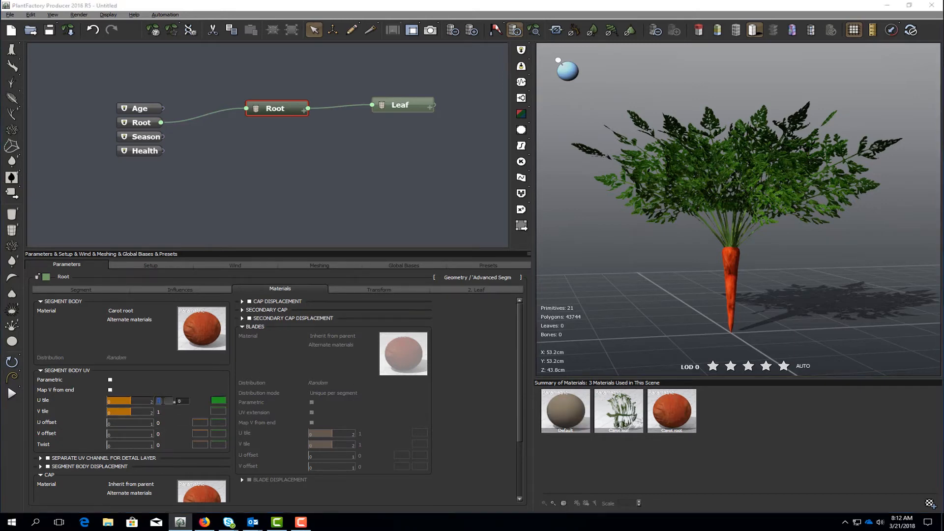
type("5")
key("Return")
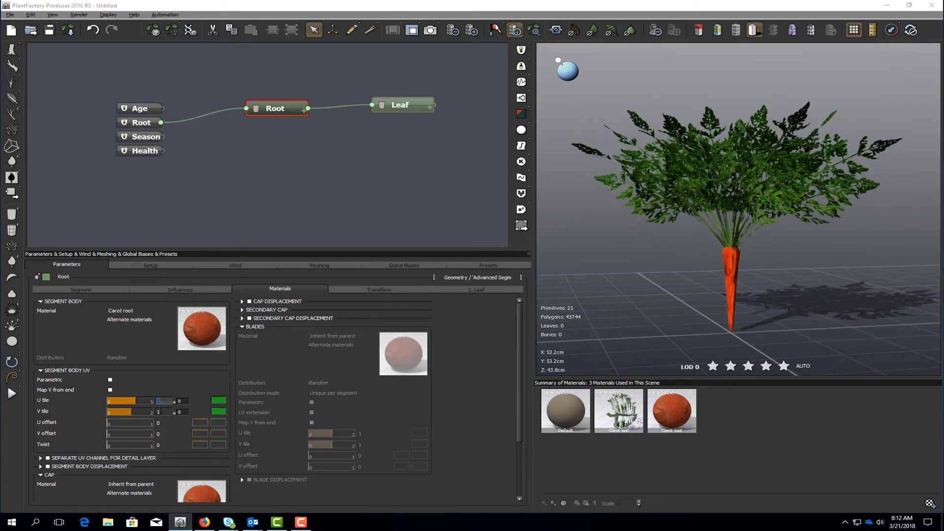
key("Tab")
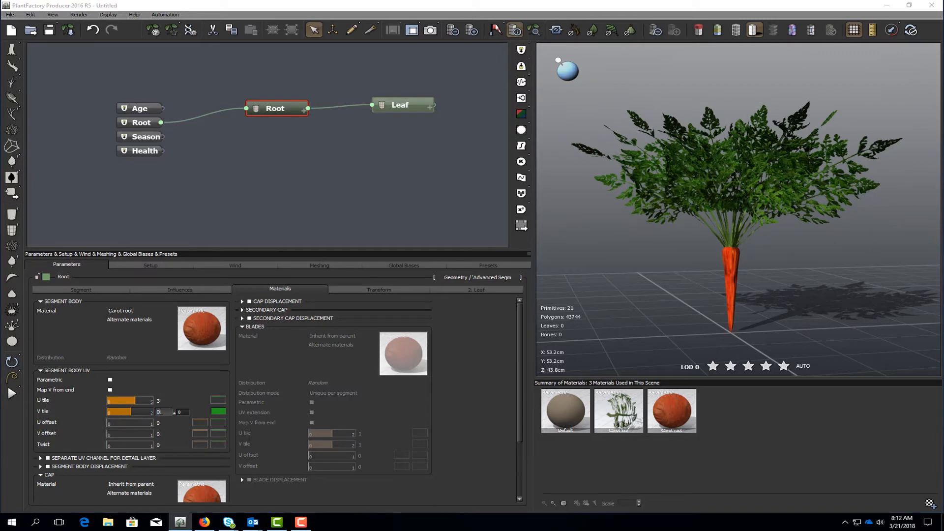
type("2")
key("Return")
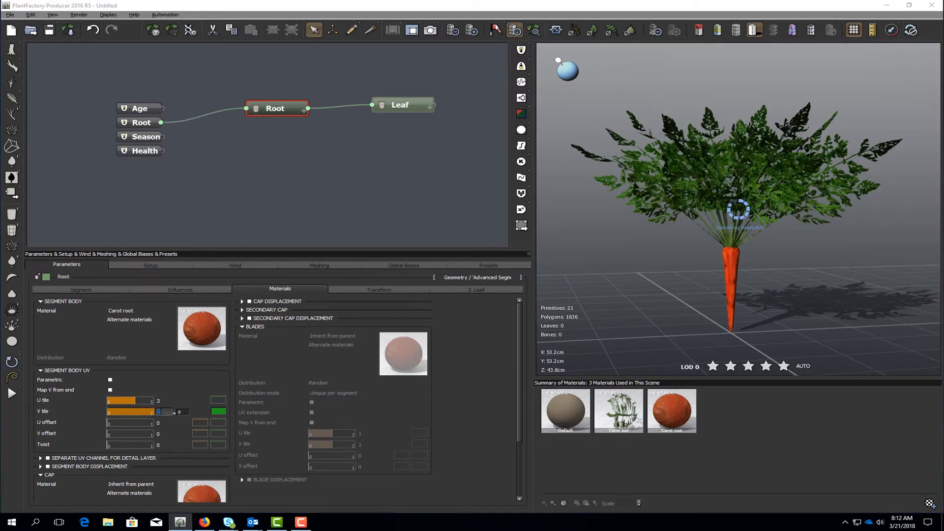
scroll(731, 298, "up", 5)
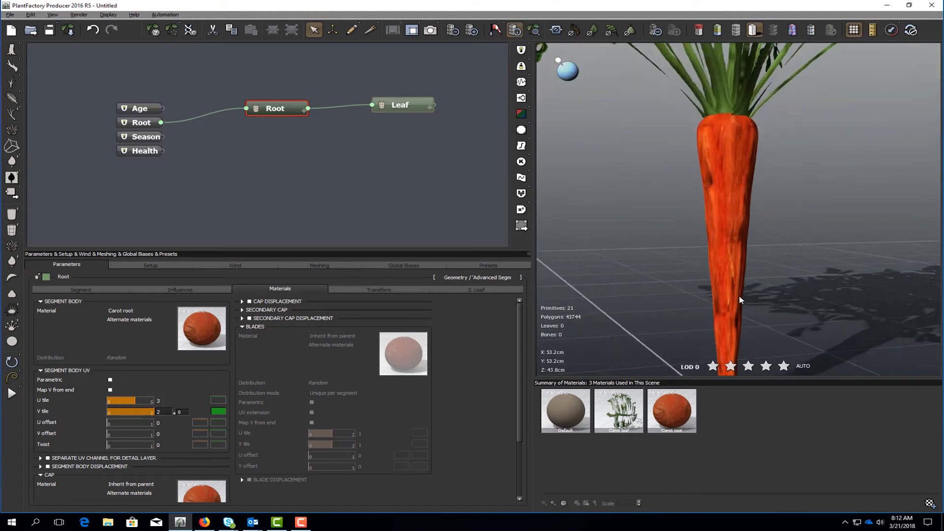
- Try V tile values of 3, 4 and 5 on the root's segment body and inspect the texture from different angles
left_click(170, 411)
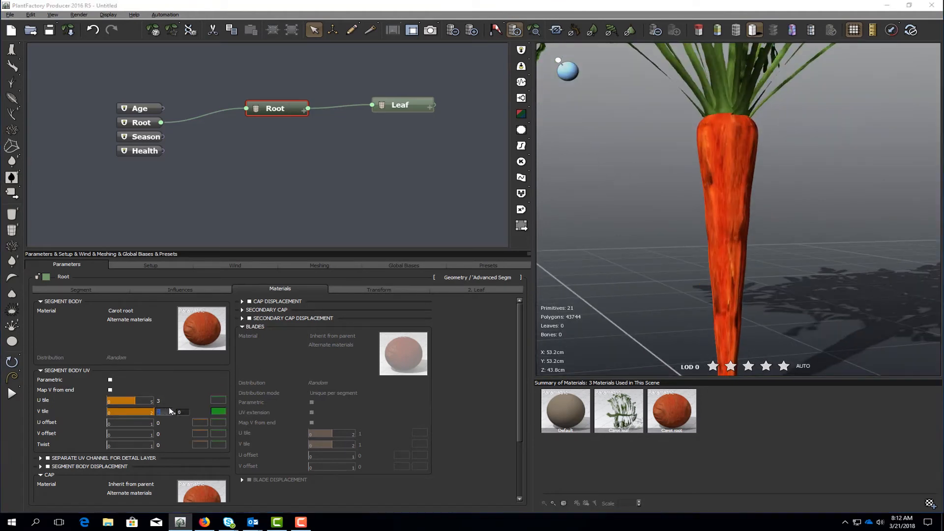
type("3")
key("Return")
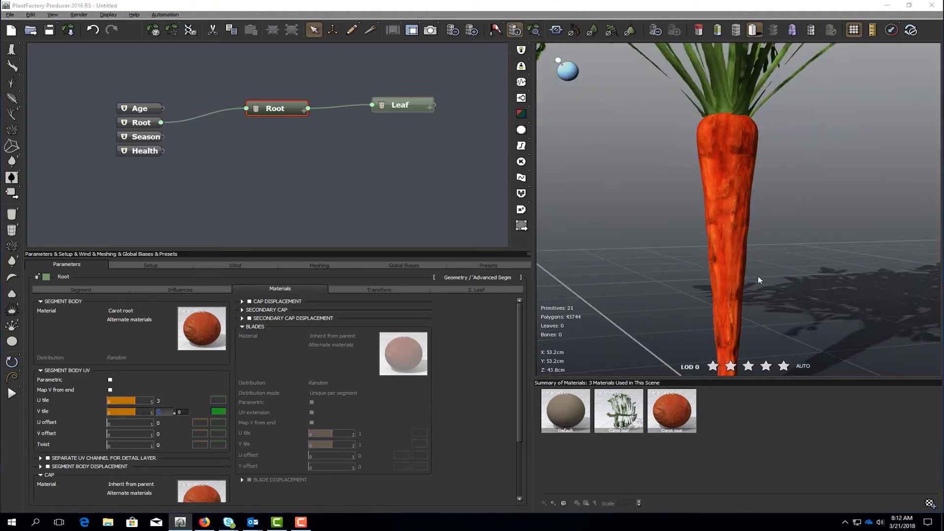
right_click_drag(759, 280, 710, 272)
left_click(169, 410)
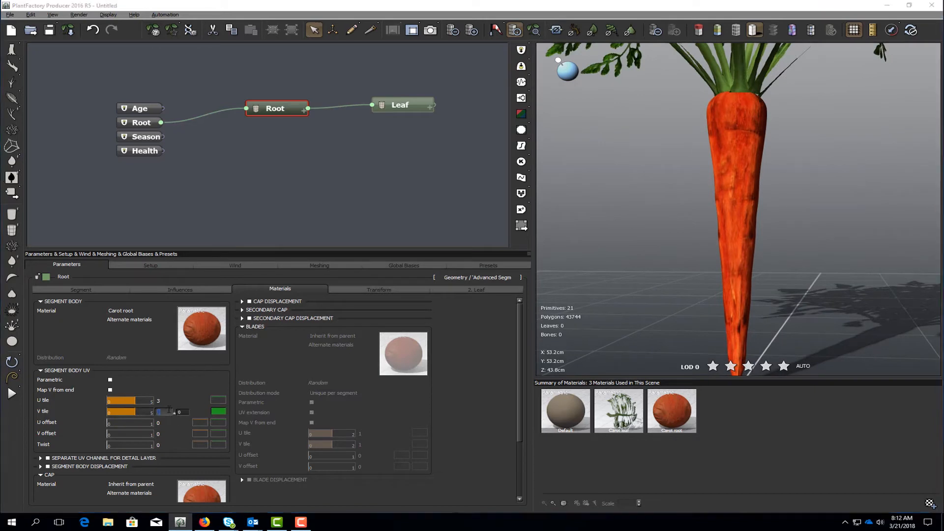
type("4")
key("Return")
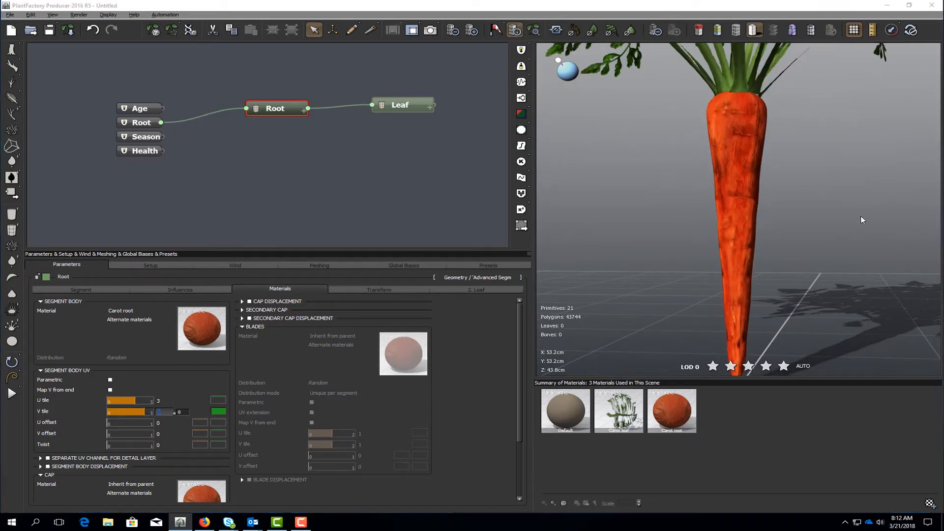
right_click_drag(765, 200, 676, 192)
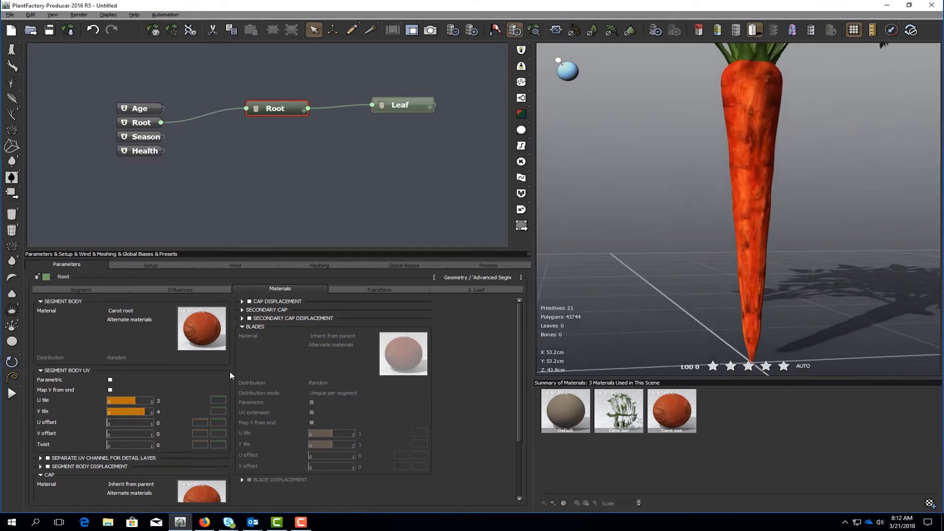
left_click(157, 412)
type("5")
key("Return")
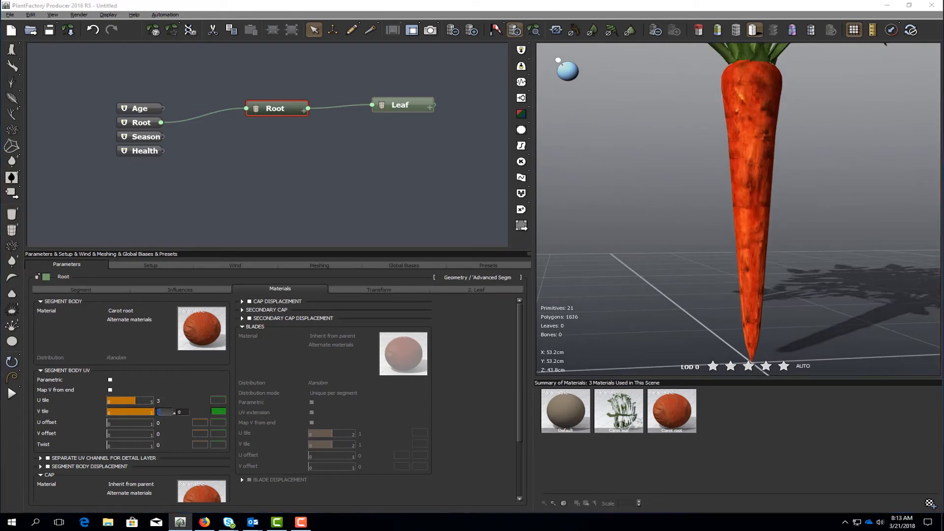
right_click_drag(773, 188, 841, 194)
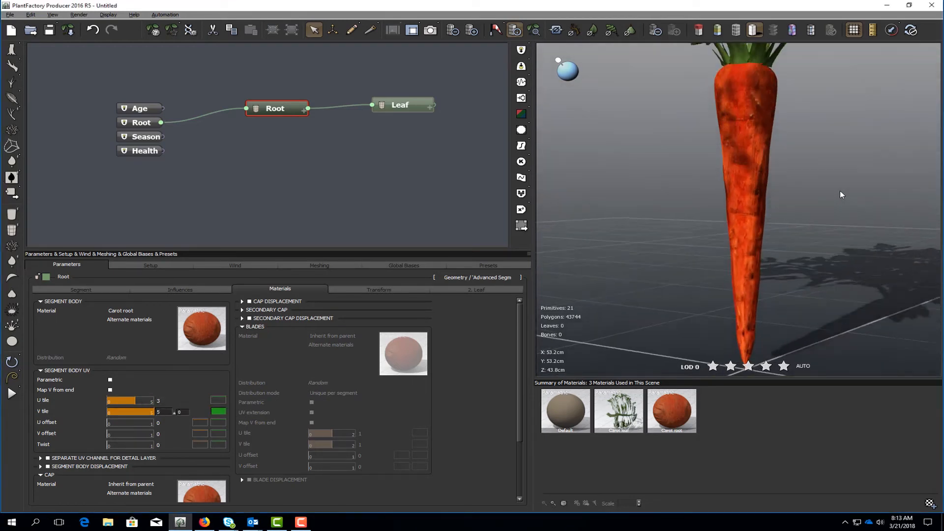
- Set the V tile of the root's segment body to 6 and check the texture around the carrot
left_click(158, 411)
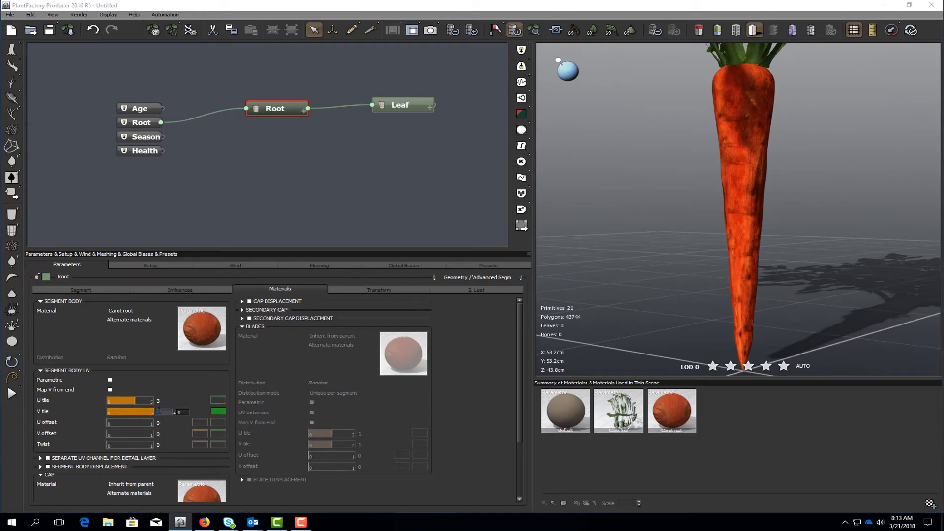
type("6")
key("Return")
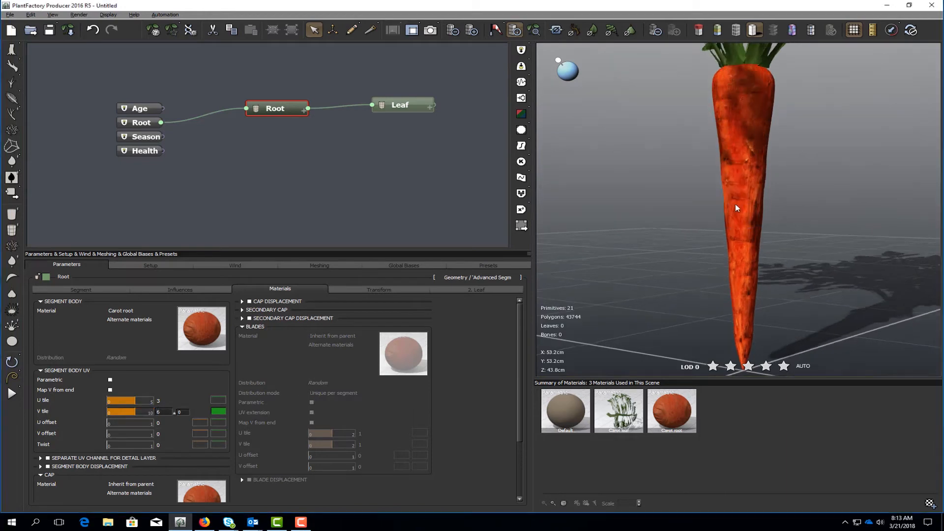
right_click_drag(736, 209, 777, 206)
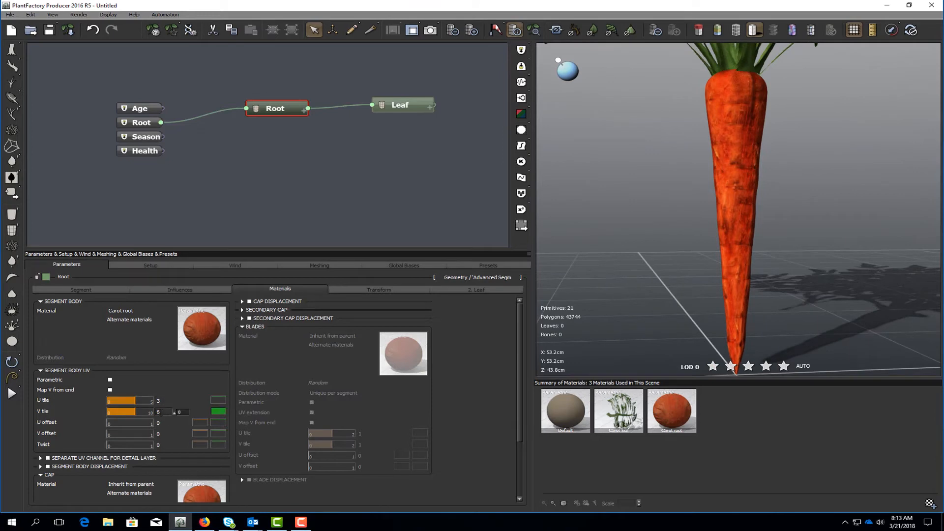
- Set the V tile of the root's segment body to 7 and check the texture on the carrot
left_click(160, 412)
type("7")
key("Return")
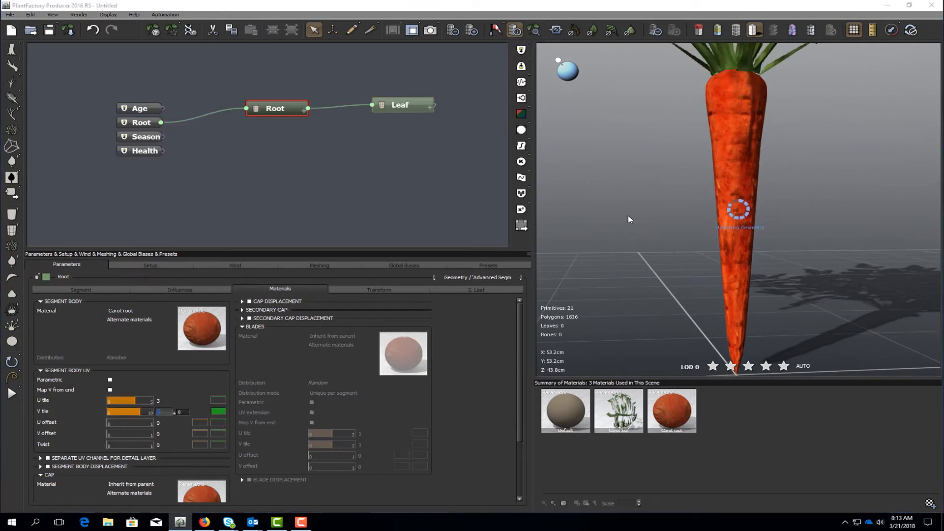
mouse_move(755, 249)
right_mouse_down()
mouse_move(800, 253)
mouse_move(758, 250)
right_mouse_up()
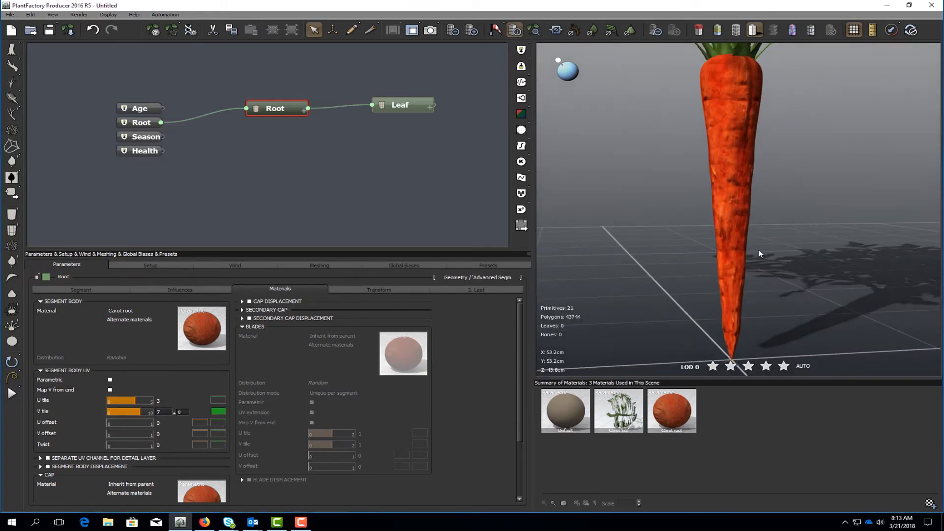
scroll(758, 249, "down", 6)
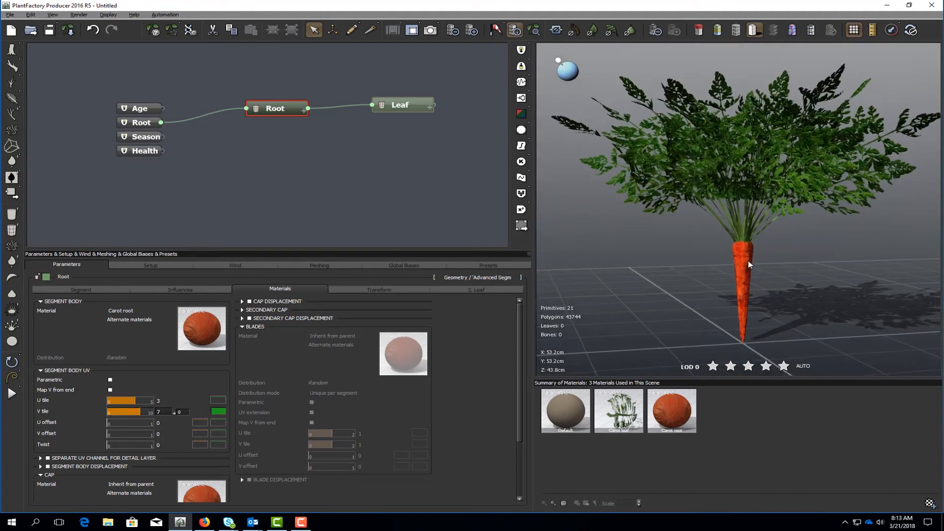
- Adjust the lighting effects of the Carot leaf material in the advanced material editor, accept it and inspect the foliage
right_click(624, 410)
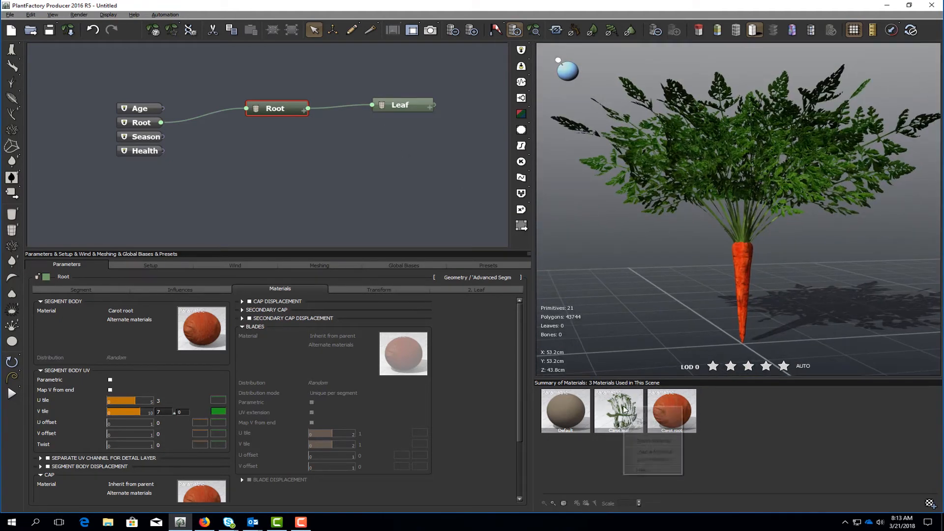
left_click(637, 414)
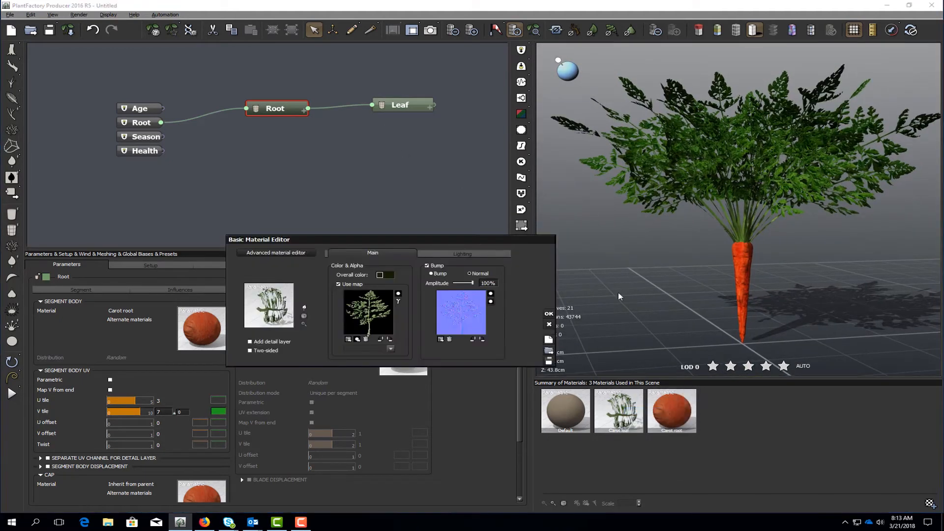
left_click(289, 256)
left_click(689, 273)
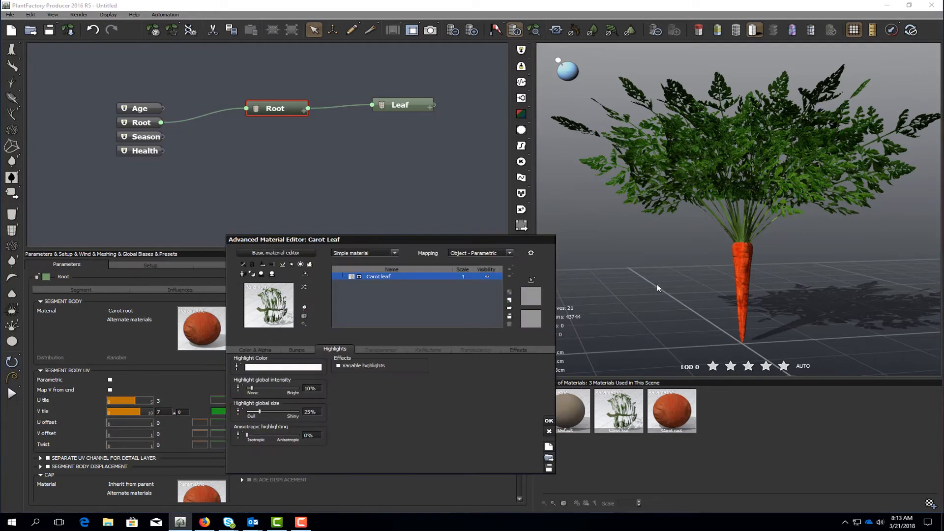
left_click(518, 348)
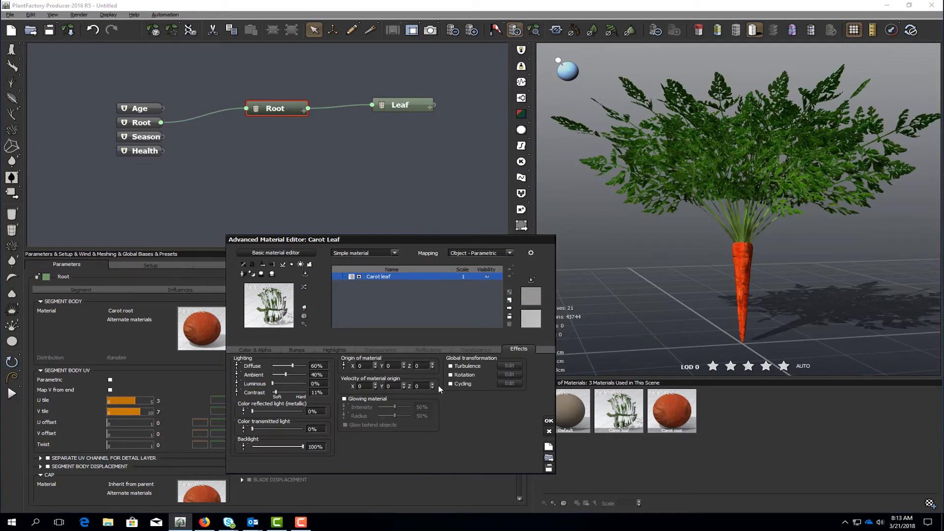
left_click(549, 421)
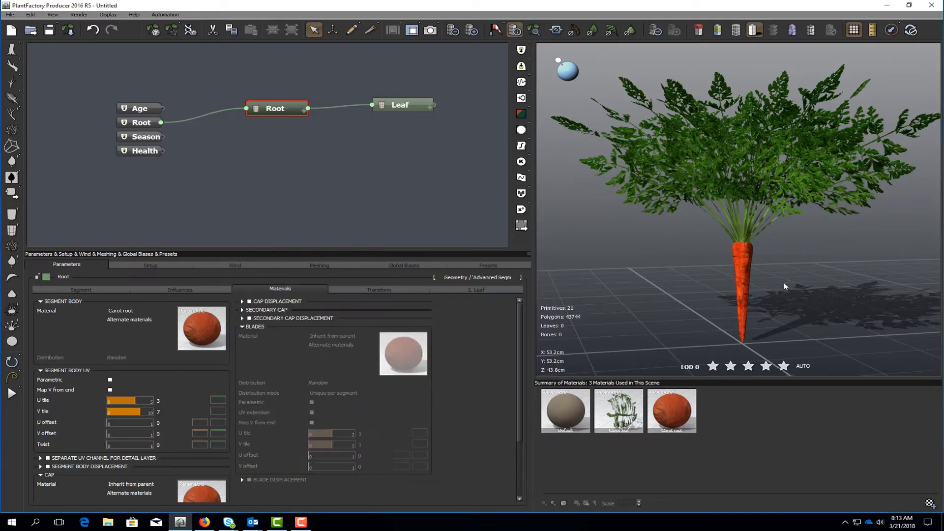
left_click_drag(785, 286, 761, 282)
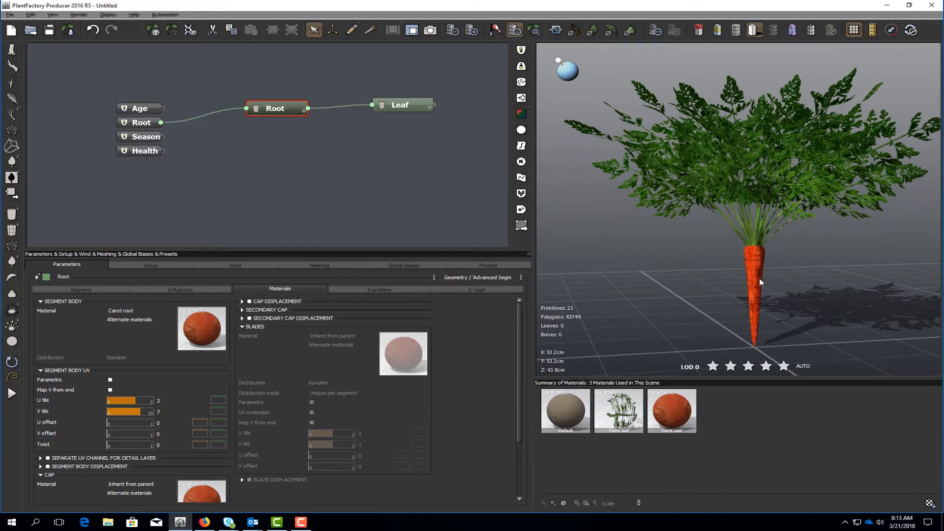
left_click_drag(760, 282, 755, 274)
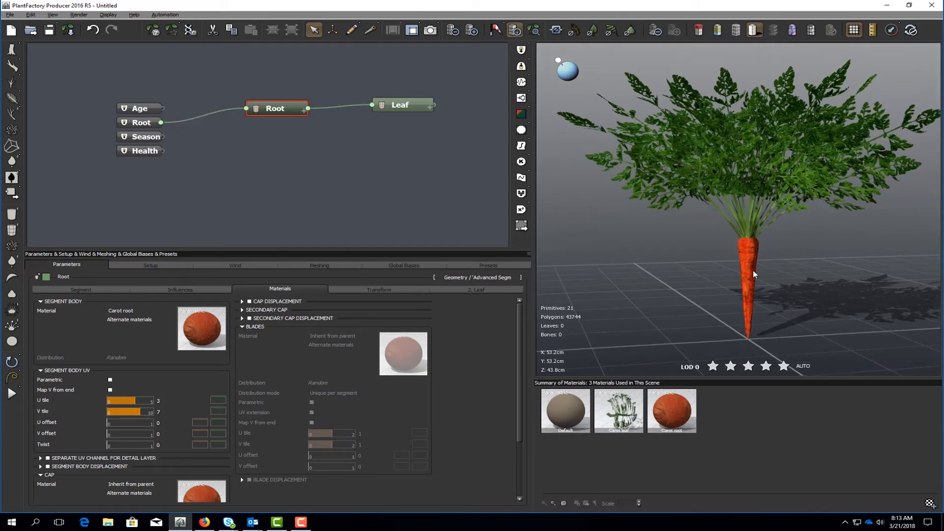
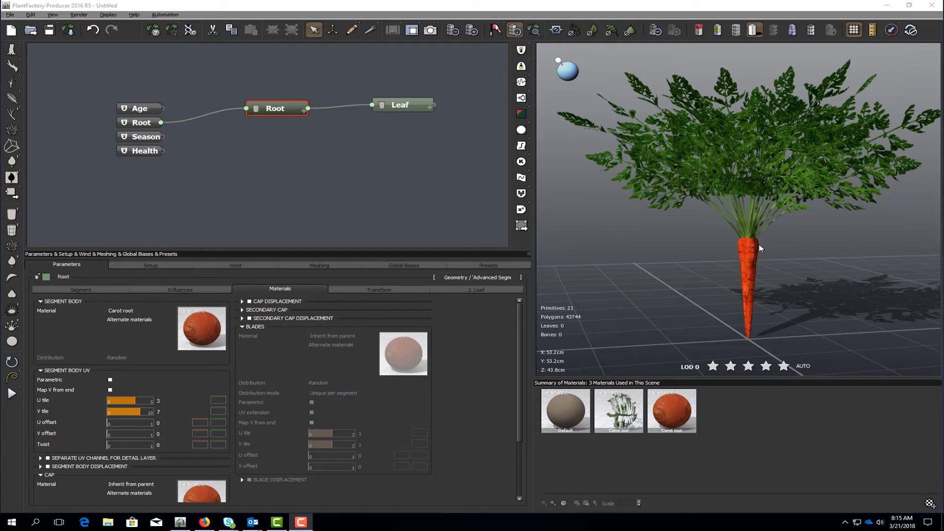
- Move the Root and Leaf nodes away from the input nodes and extract the root's segment length into its own node
left_click_drag(430, 145, 340, 119)
left_click(239, 265)
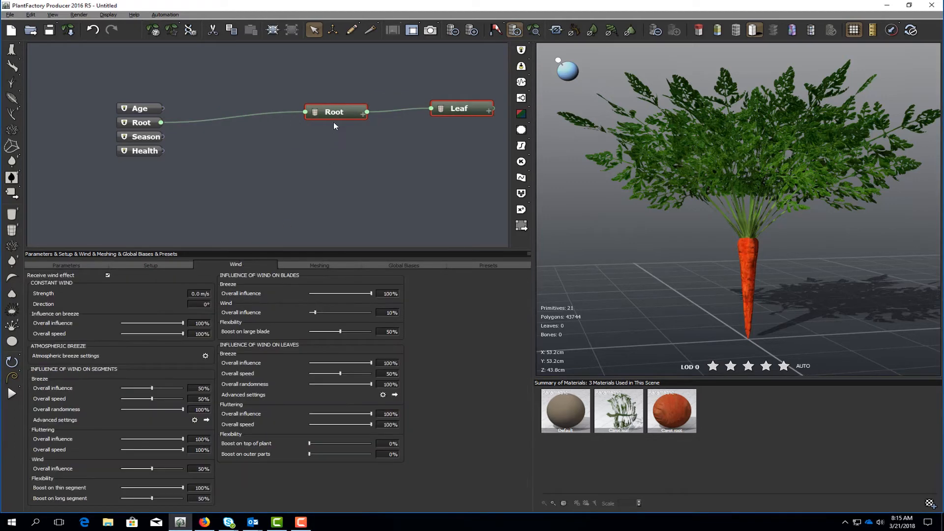
left_click(335, 114)
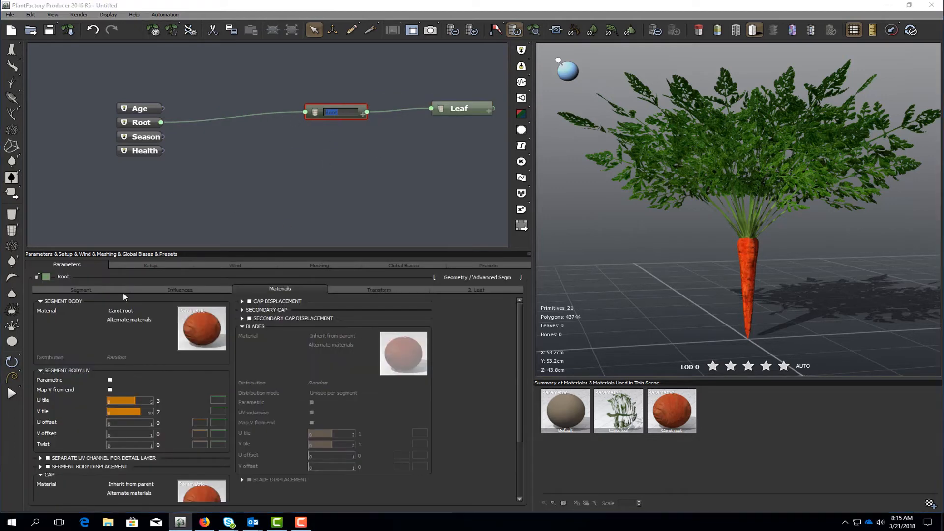
left_click(82, 289)
right_click(46, 320)
left_click(53, 327)
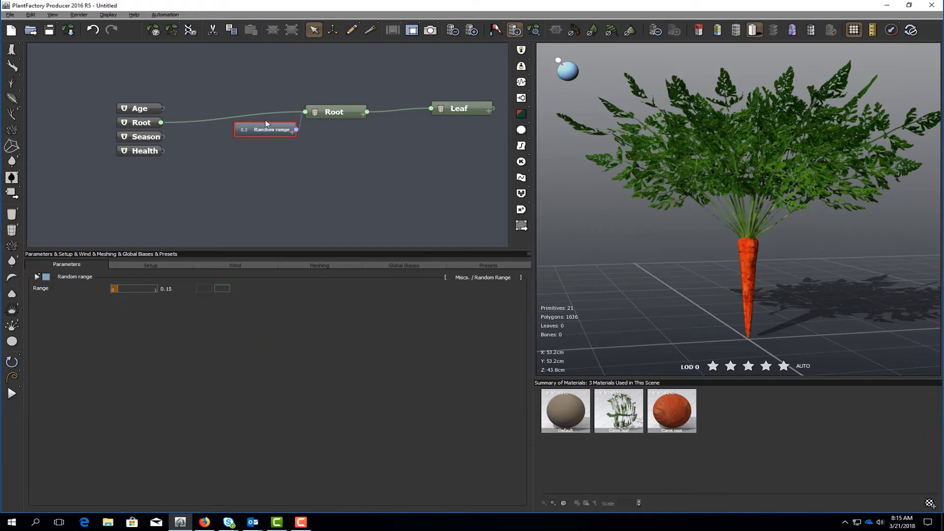
- Move the extracted Random range node up beside the input nodes and rename it Length
left_click_drag(277, 130, 224, 107)
double_click(224, 107)
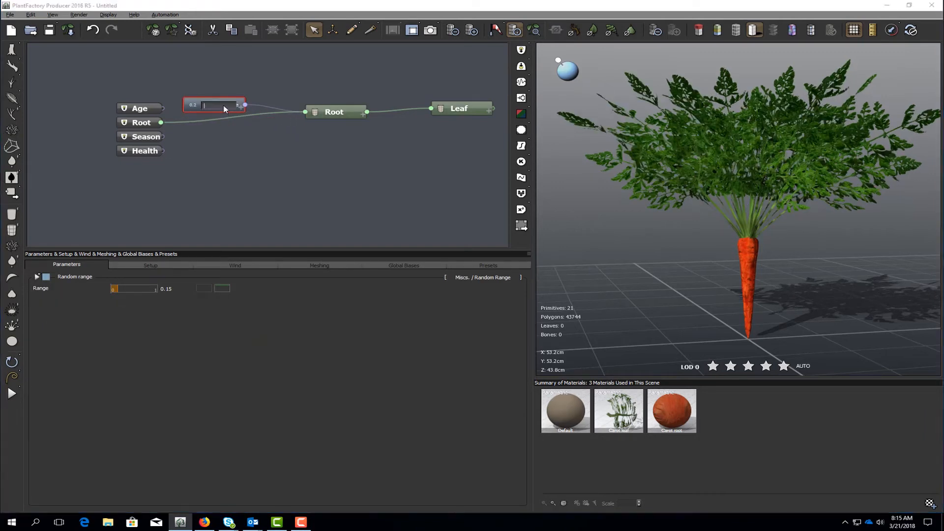
type("Length")
left_click(241, 137)
- Shift the Root and Leaf nodes farther from the Length node and expand the Root node's Segment section down to its Length input
left_click_drag(321, 82, 480, 158)
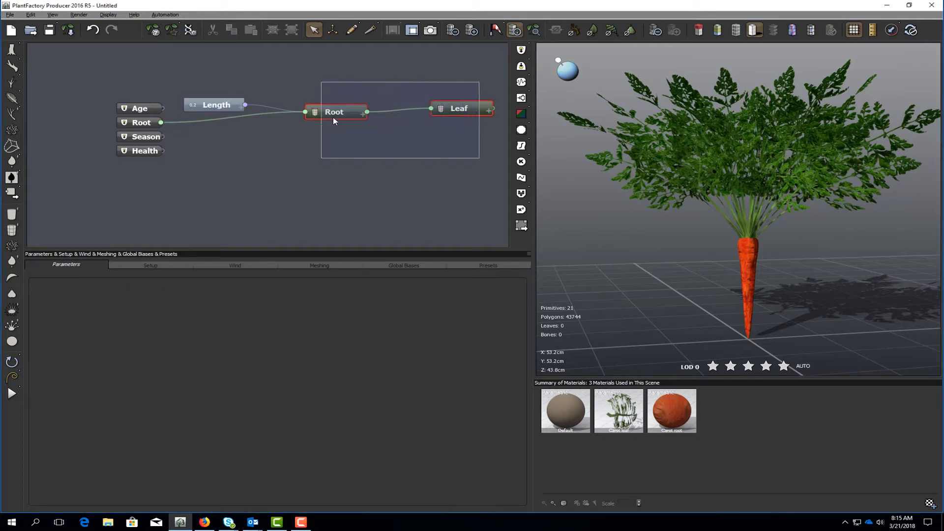
left_click_drag(341, 116, 386, 120)
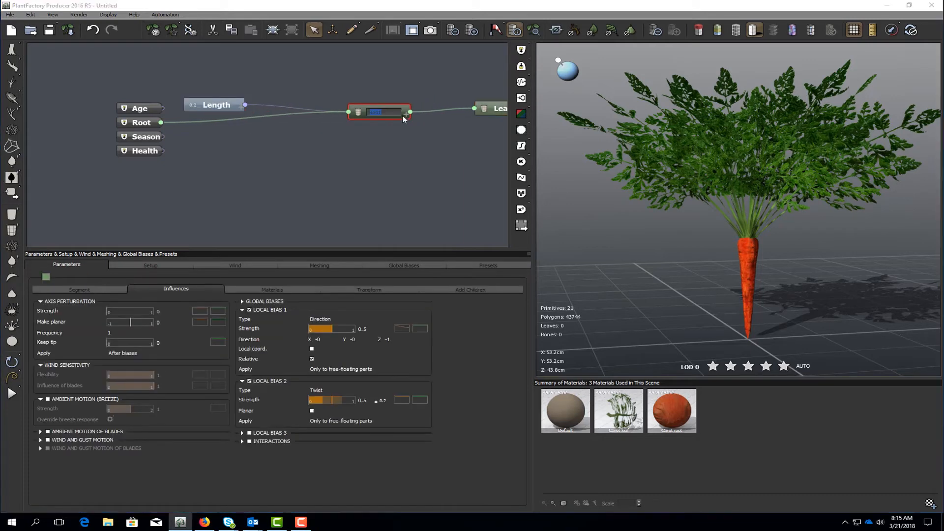
left_click(406, 115)
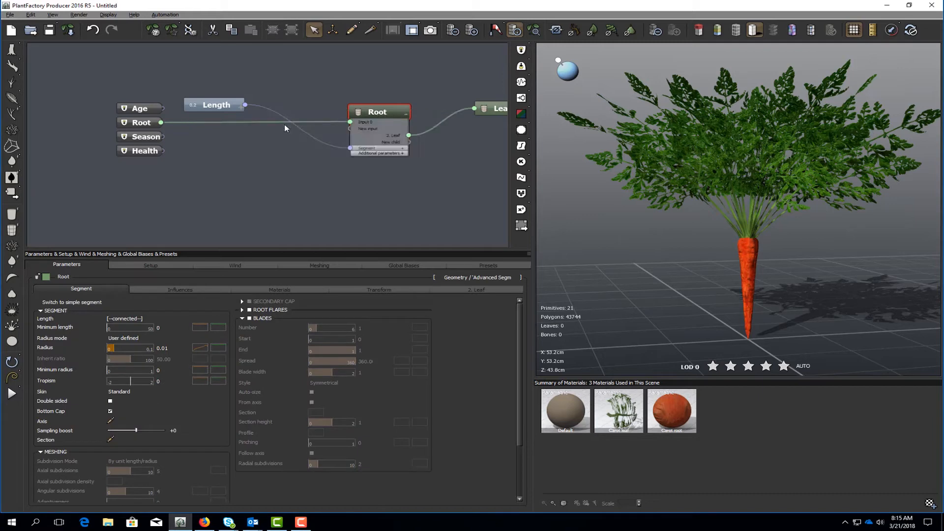
left_click(403, 149)
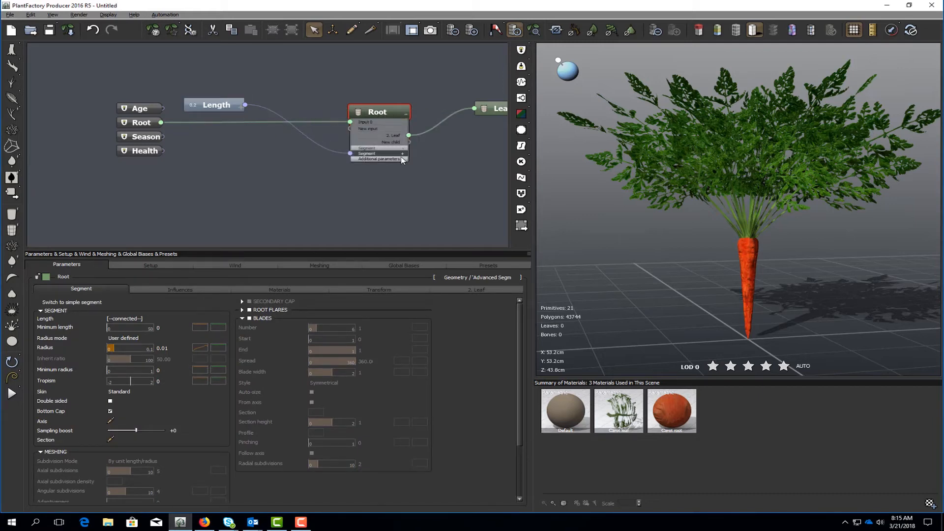
left_click(404, 153)
- Place the Length node below the root connection and shift the four plant input nodes away to free space in the graph
left_click_drag(211, 111, 206, 141)
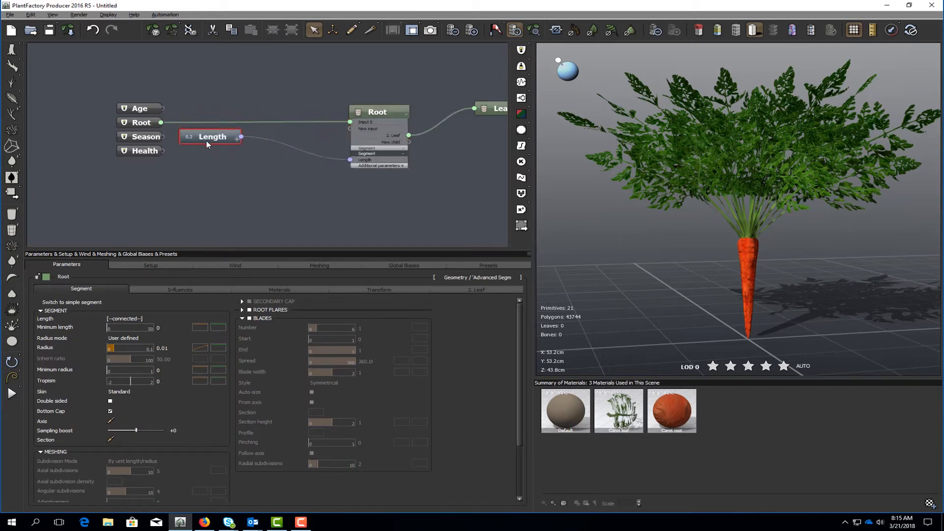
mouse_move(131, 85)
left_mouse_down()
mouse_move(127, 125)
mouse_move(137, 156)
mouse_move(86, 160)
left_mouse_up()
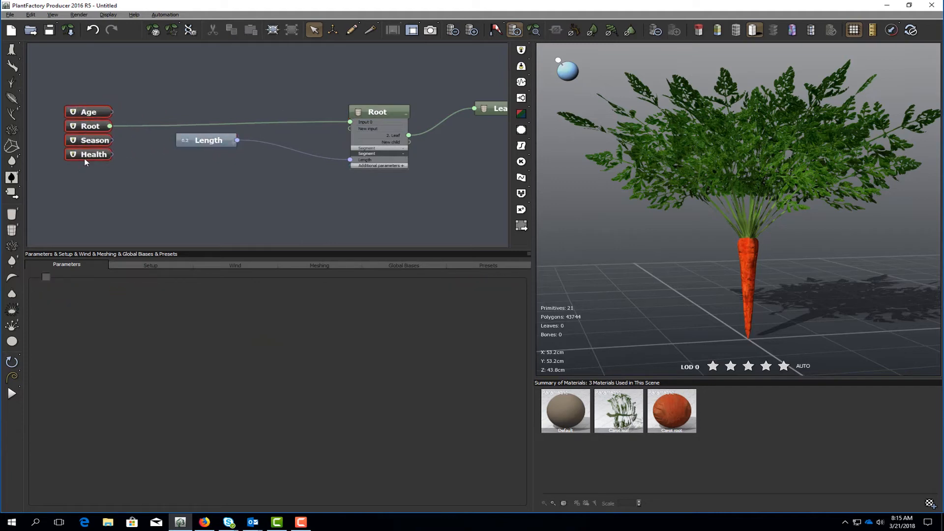
left_click_drag(195, 145, 160, 148)
- Add a Blender combiner node and wire it between the Length node and the Root node's Length input
right_click(255, 172)
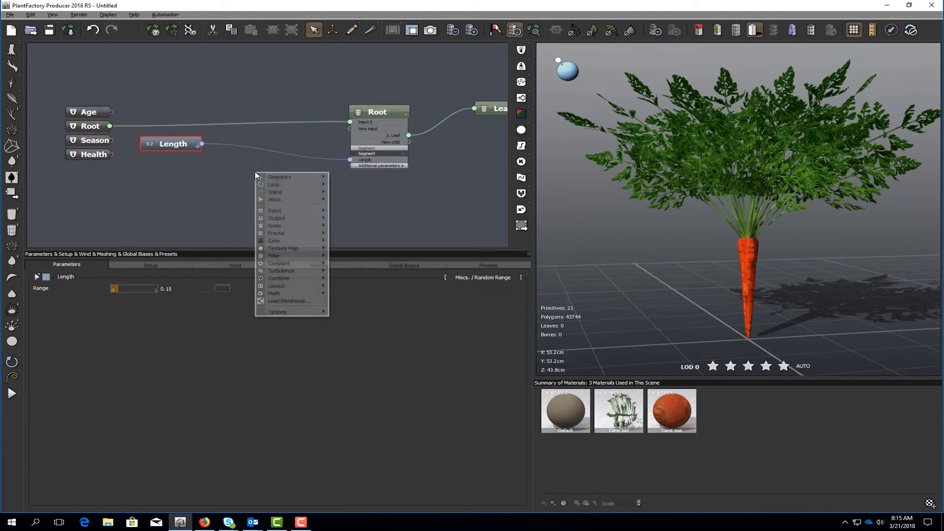
mouse_move(291, 279)
left_click(348, 279)
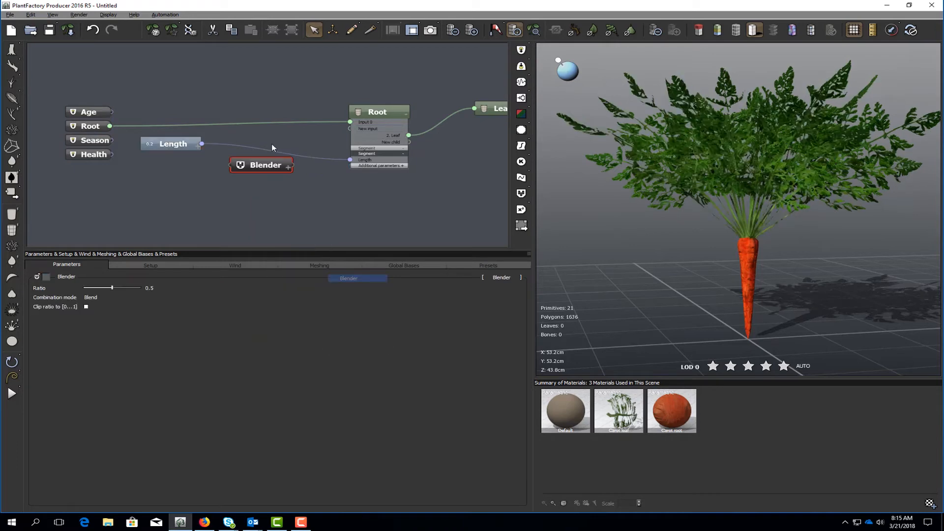
left_click_drag(350, 159, 291, 169)
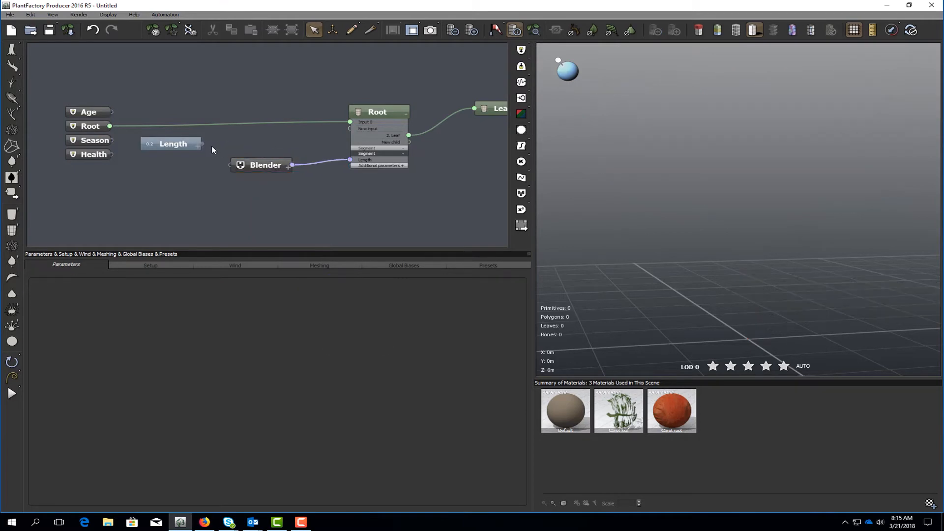
left_click_drag(202, 143, 232, 166)
left_click(251, 172)
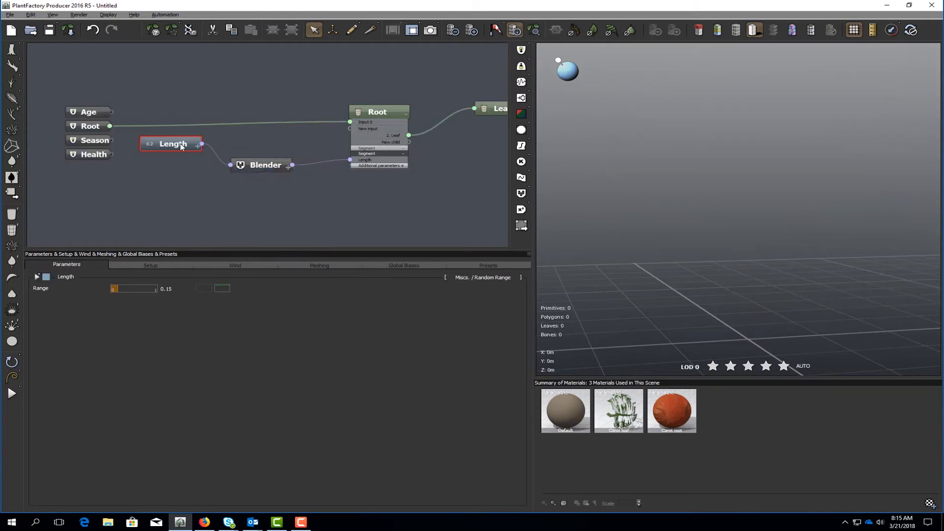
- Duplicate the Length node, connect the copy to the Blender's second input and align the Blender between both
left_click(190, 147)
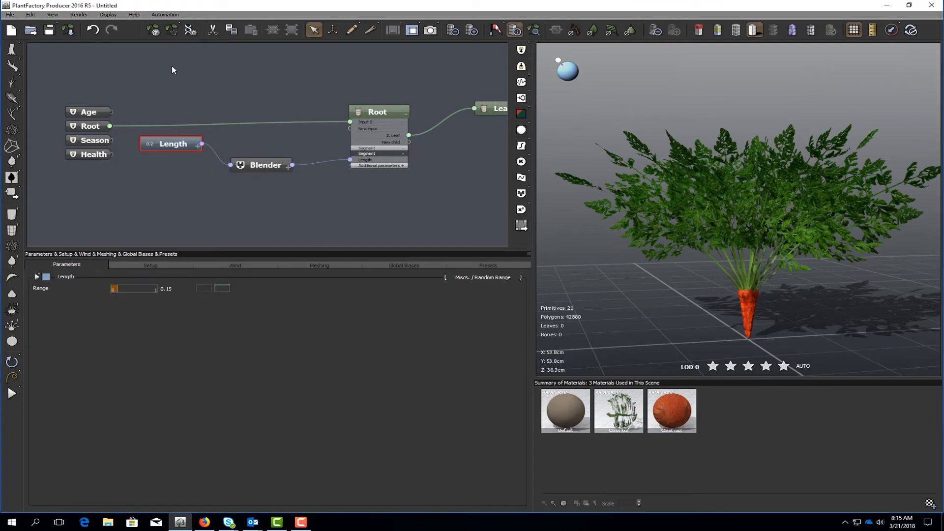
left_click(251, 30)
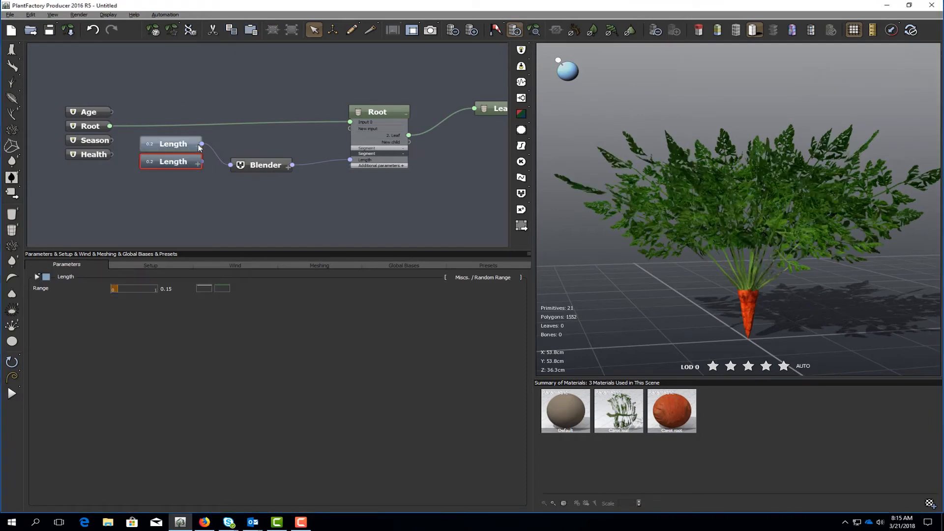
left_click_drag(202, 162, 257, 155)
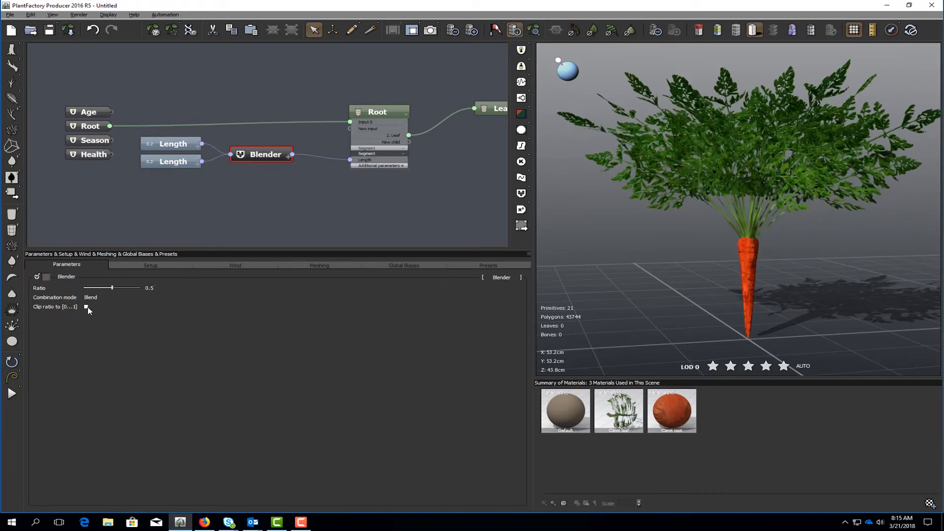
- Extract the Blender's ratio into a constant number node and place it well below the two Length nodes
right_click(44, 291)
left_click(73, 294)
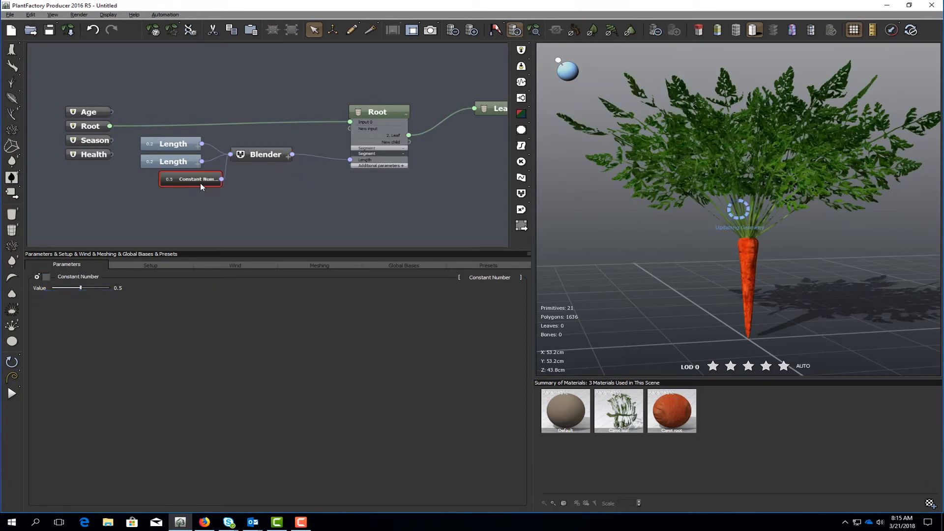
left_click_drag(199, 183, 184, 187)
middle_click_drag(214, 102, 232, 94)
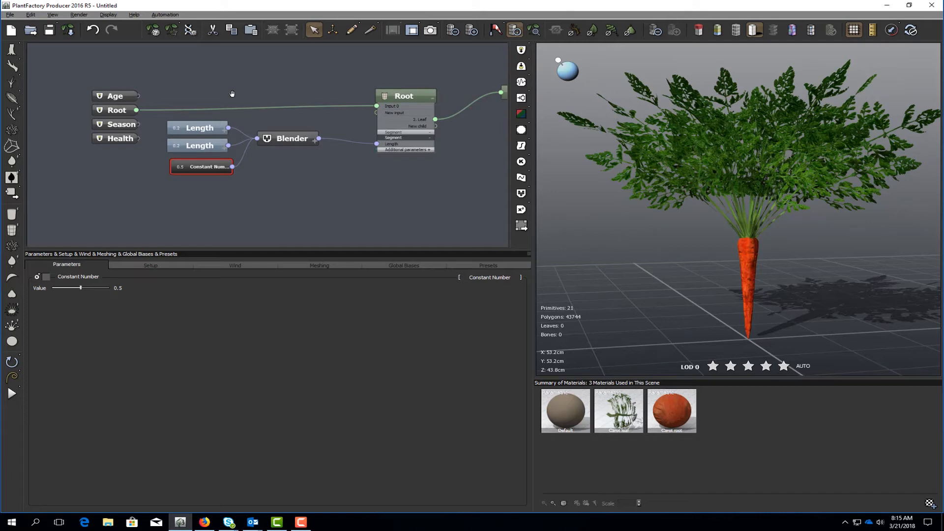
left_click_drag(202, 169, 190, 200)
- Add a Filter node below the Length nodes and connect it to the Blender's ratio in place of the constant number
right_click(195, 169)
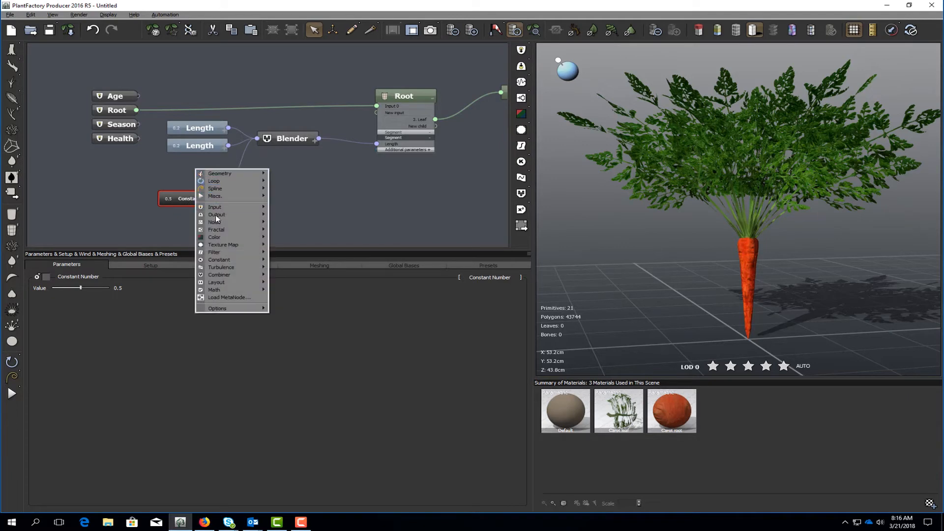
mouse_move(225, 253)
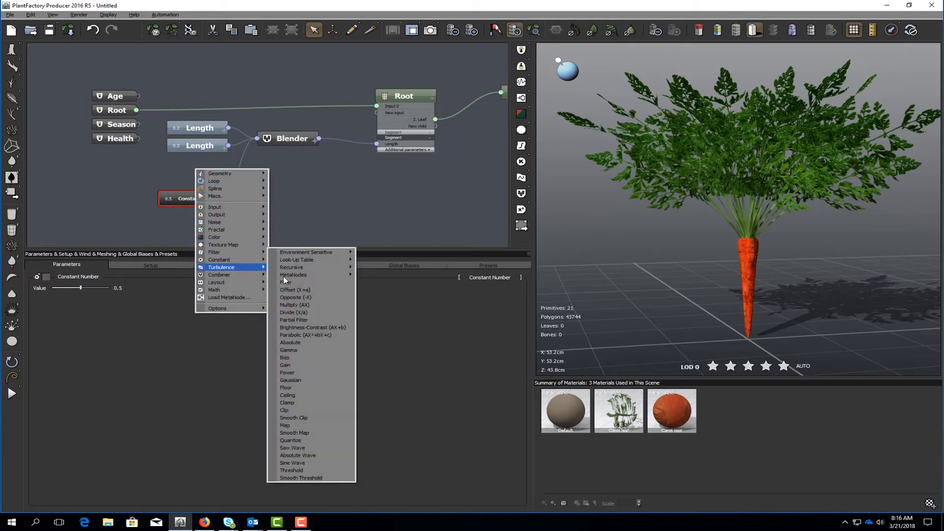
left_click(285, 279)
left_click_drag(229, 196, 236, 162)
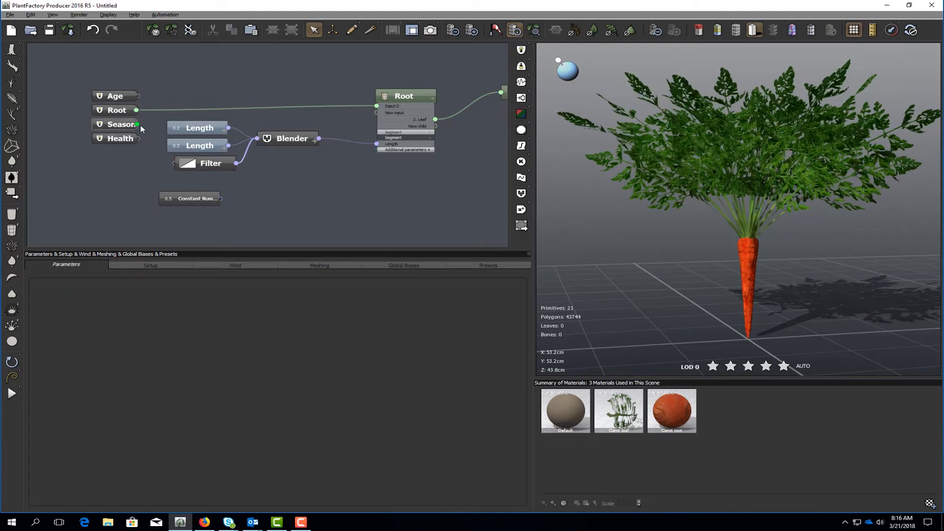
mouse_move(141, 125)
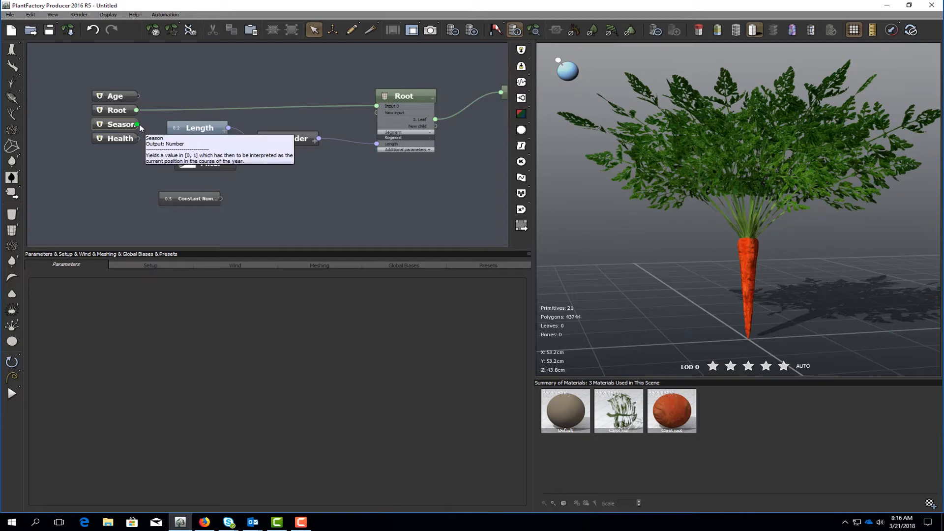
- Connect Season to the Filter that feeds the length Blender, delete the loose Constant Number node, and tidy the Filter and second Length nodes
left_click_drag(139, 125, 146, 135)
left_click_drag(173, 165, 169, 161)
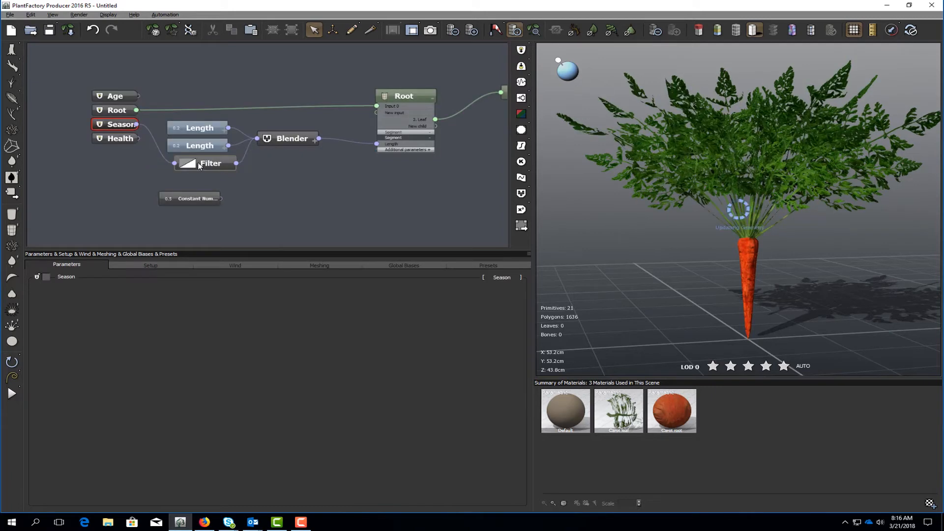
left_click(190, 162)
left_click(195, 203)
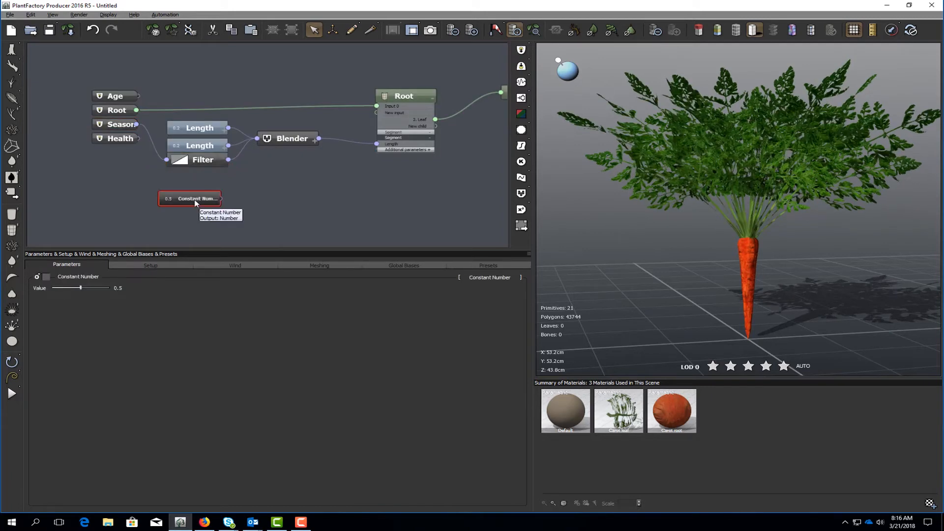
key("Delete")
left_click_drag(200, 148, 199, 144)
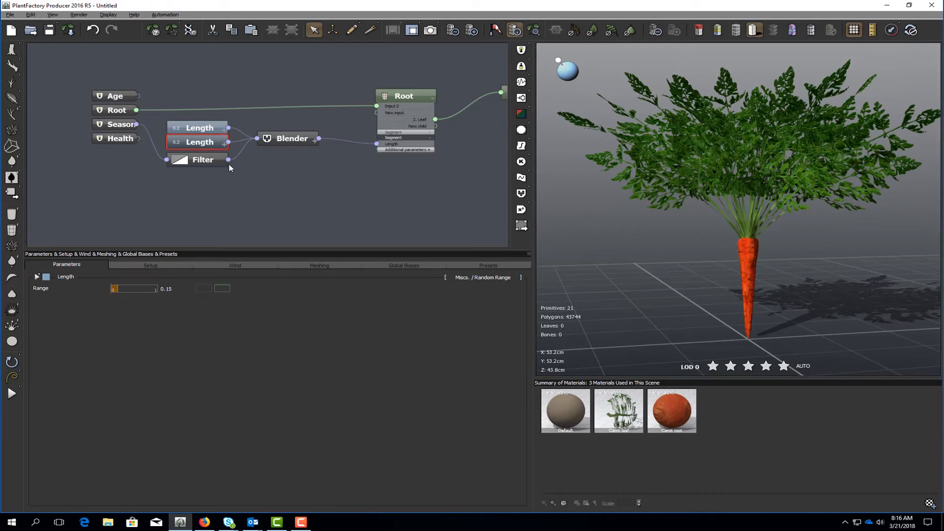
- Set the plant's Season diversity preset to 0%
left_click(207, 129)
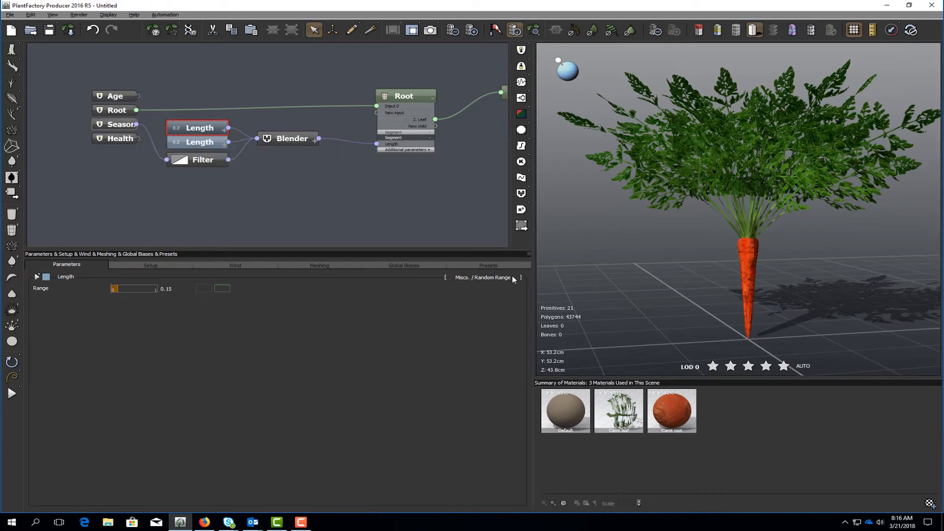
left_click(502, 266)
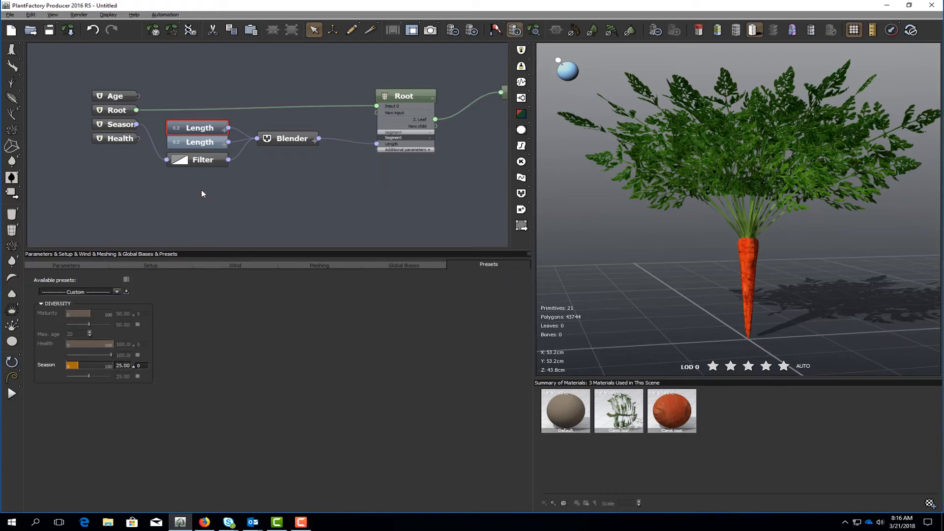
left_click_drag(78, 365, 67, 365)
double_click(123, 365)
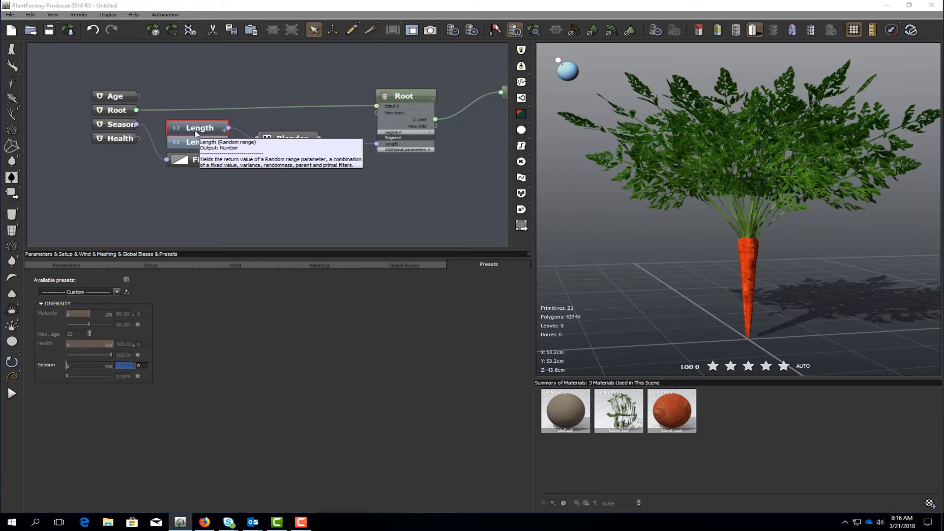
- Set the first Length node's value to 0.02 and check the shortened carrot root up close in the preview
double_click(180, 125)
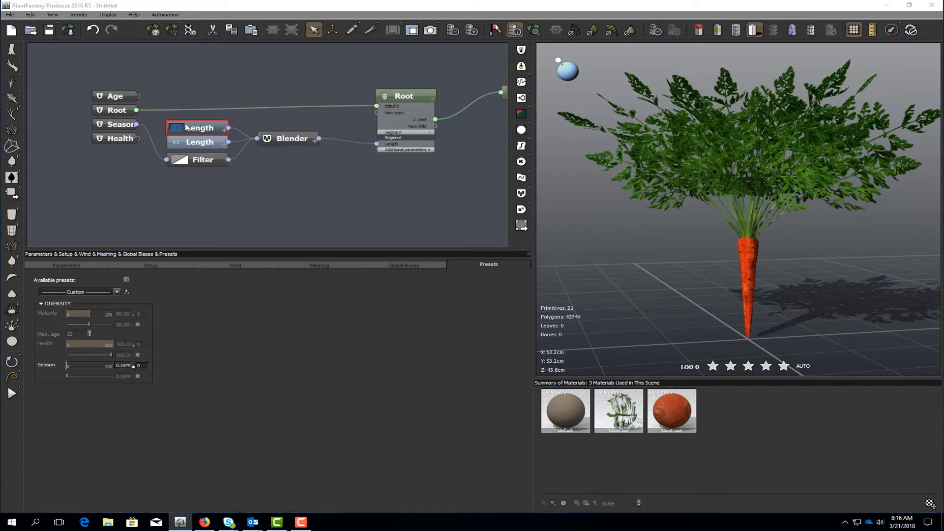
left_click(182, 128)
left_click_drag(182, 128, 178, 129)
type("02")
key("Return")
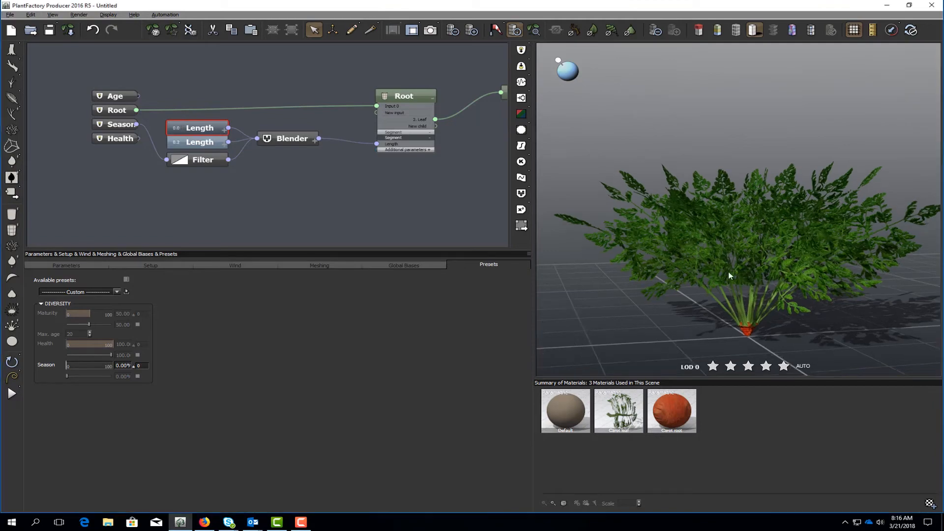
scroll(737, 244, "up", 5)
right_click_drag(750, 245, 745, 230)
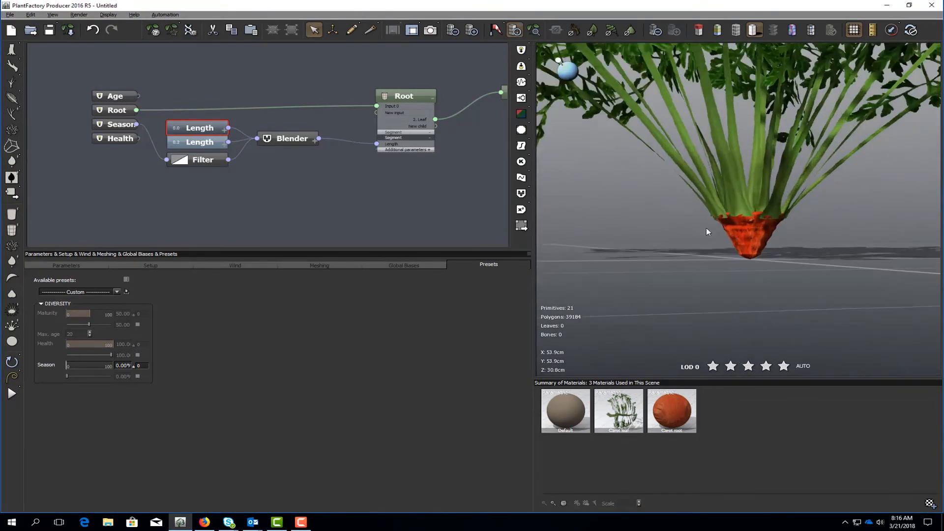
- Expose the Root segment's Radius as its own node, place it below the length Filter, and rename it Radius
scroll(384, 194, "down", 4)
middle_click_drag(427, 172, 356, 179)
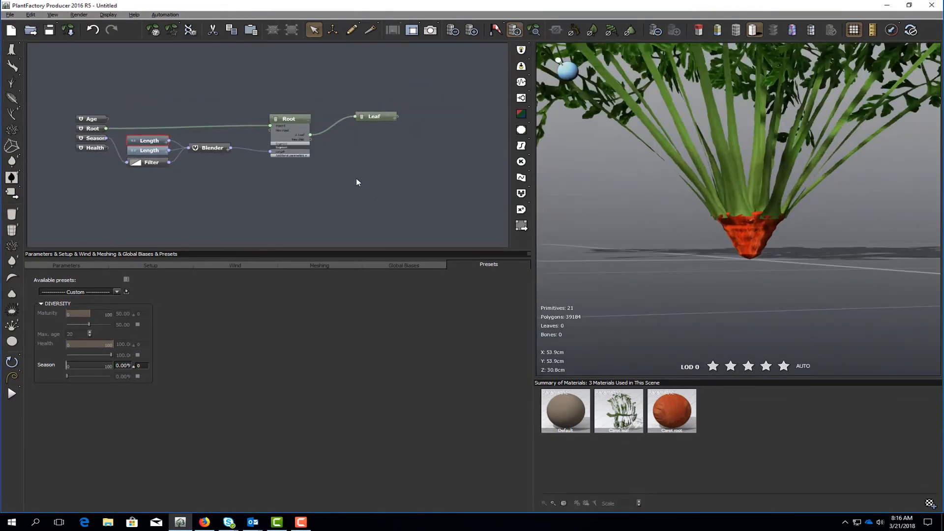
left_click(278, 122)
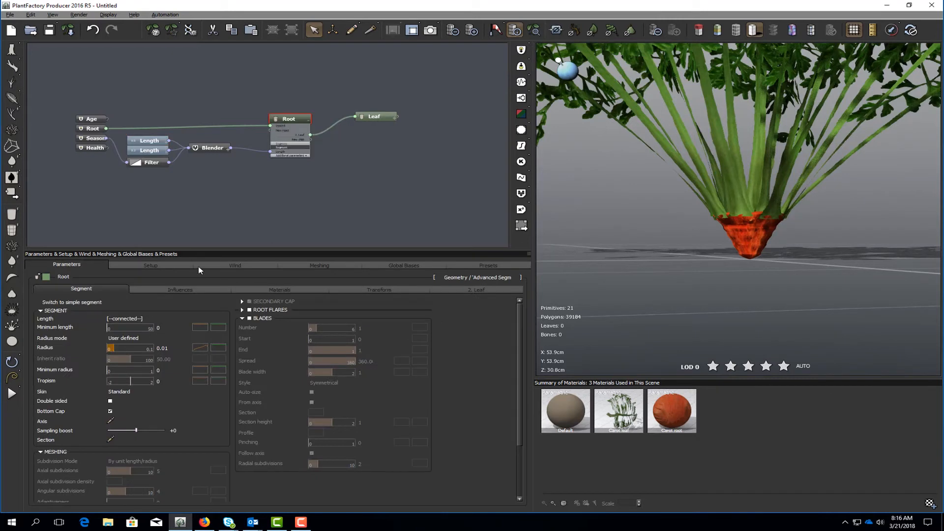
right_click(52, 350)
left_click(69, 354)
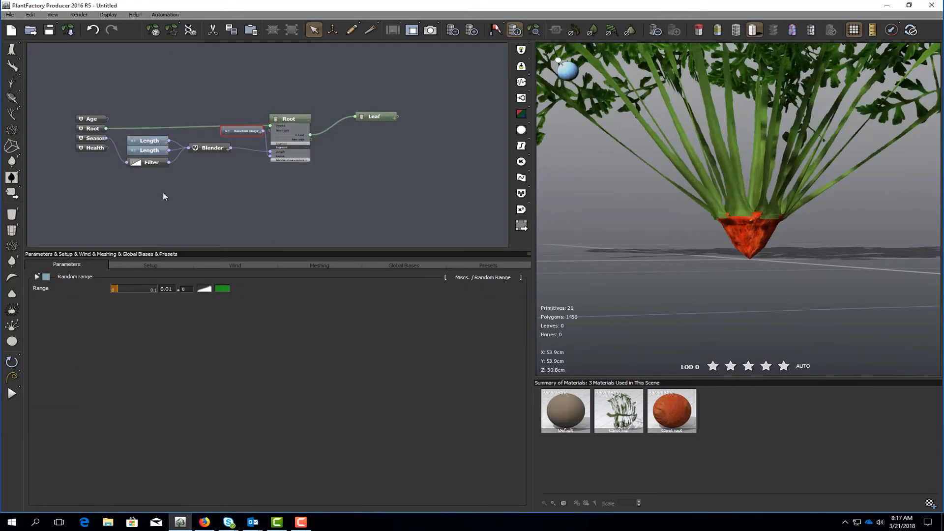
left_click_drag(249, 132, 154, 186)
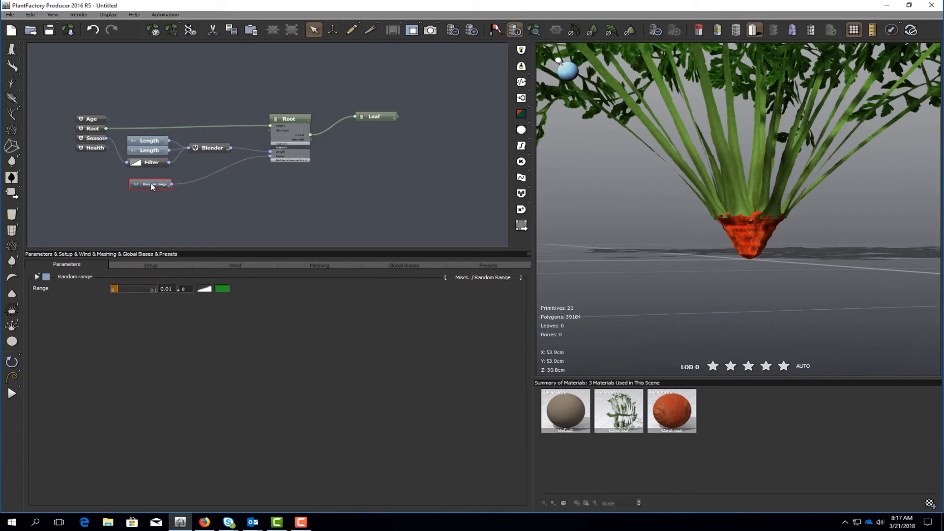
double_click(155, 185)
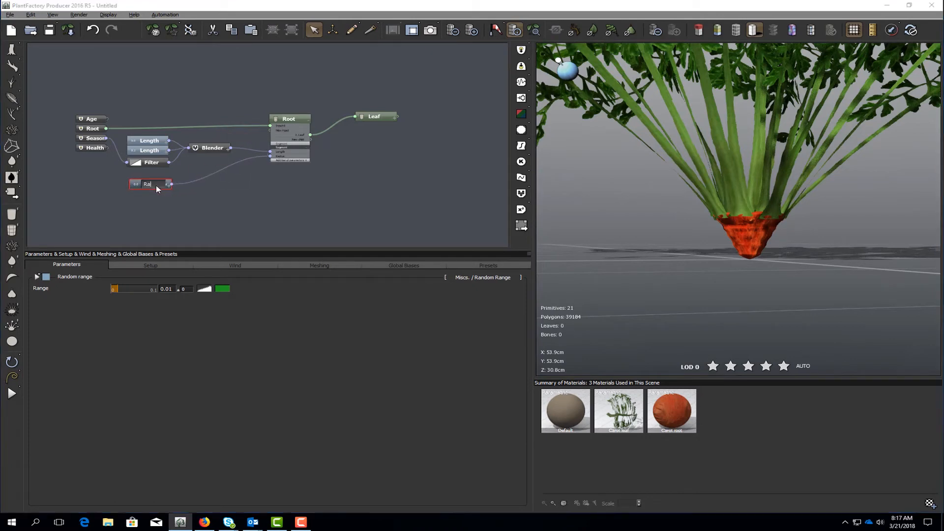
key("Return")
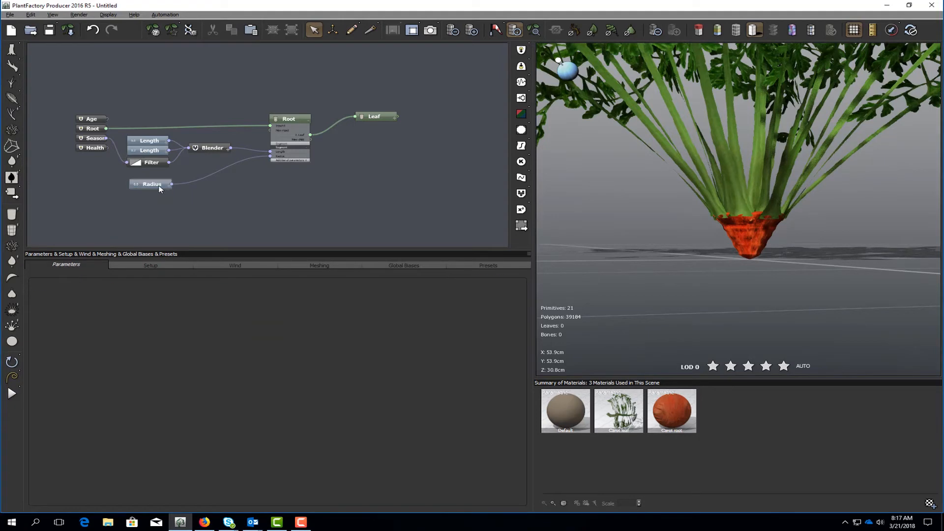
- Duplicate the Radius node and feed both copies through a new Blender node into the Root's radius
left_click(231, 30)
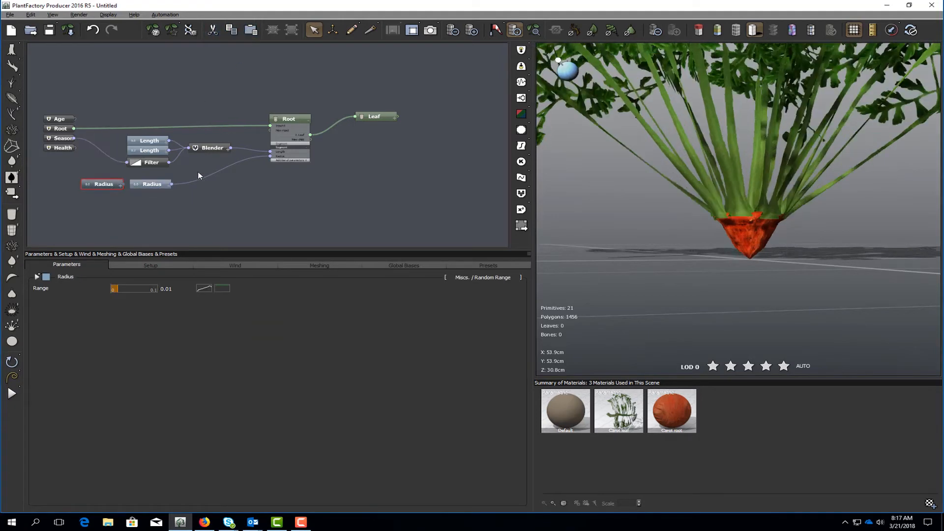
key("ctrl+v")
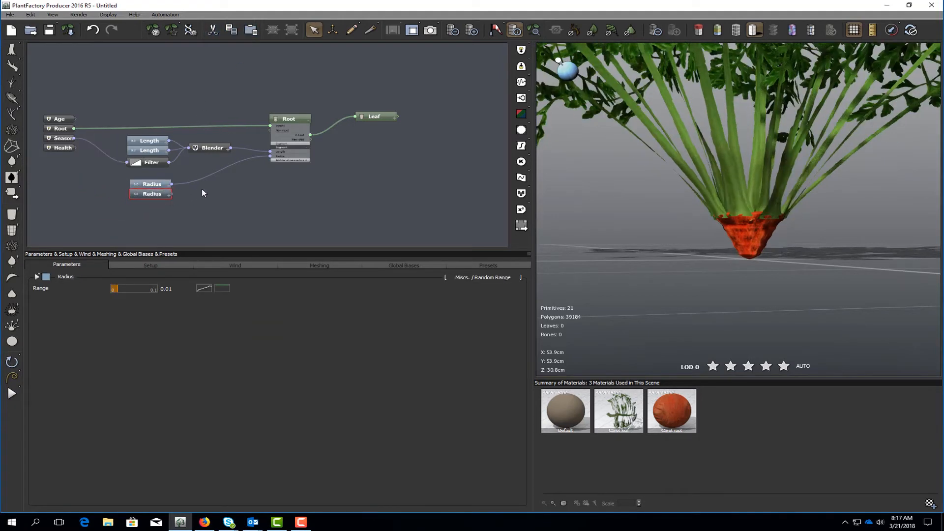
right_click(203, 192)
mouse_move(234, 295)
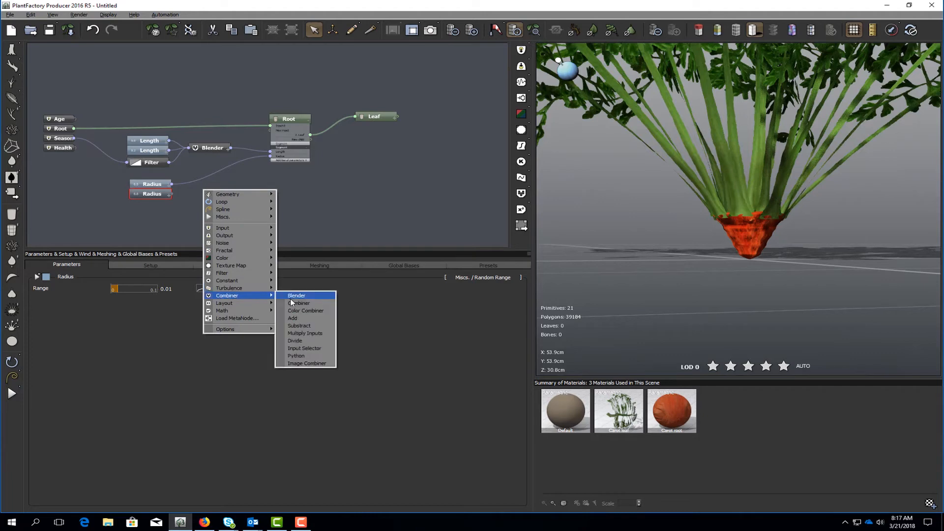
left_click(296, 296)
left_click_drag(200, 198, 230, 192)
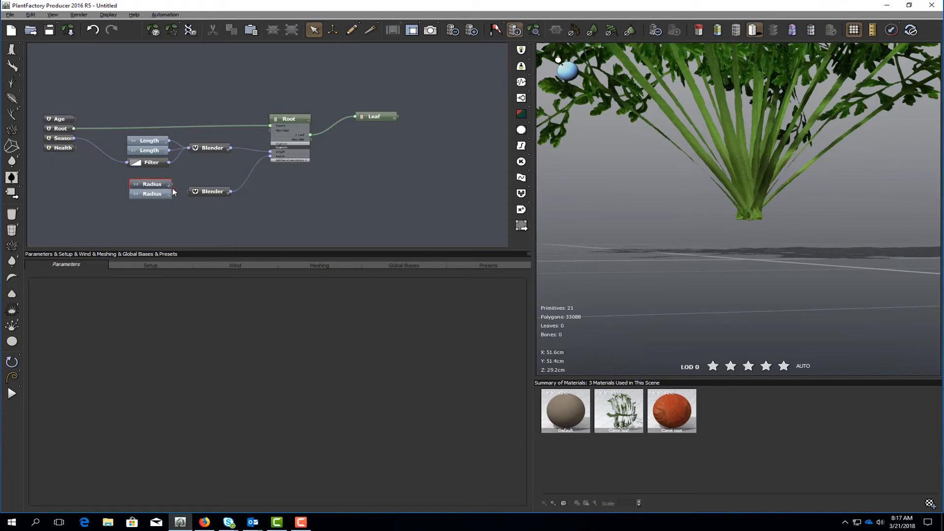
left_click_drag(172, 185, 212, 193)
- Expose the radius Blender's Ratio as a connected node
left_click(200, 196)
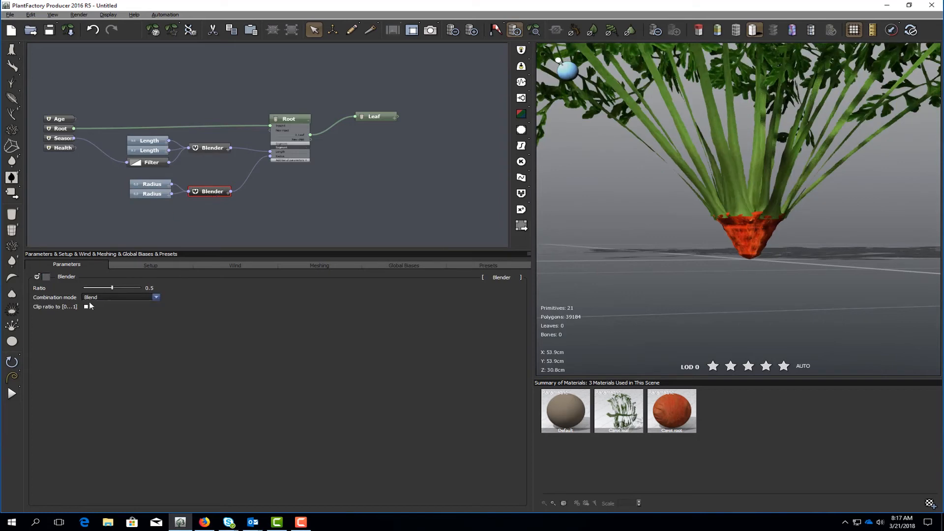
right_click(43, 291)
left_click(46, 295)
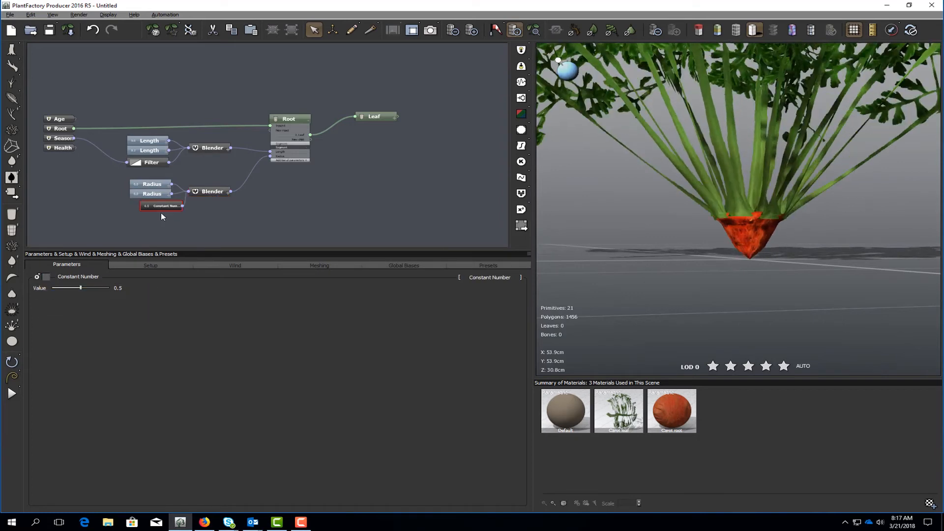
- Drive the radius Blender's ratio from Season through a new Filter node below the Radius nodes, and delete the leftover Constant Number node
right_click(150, 203)
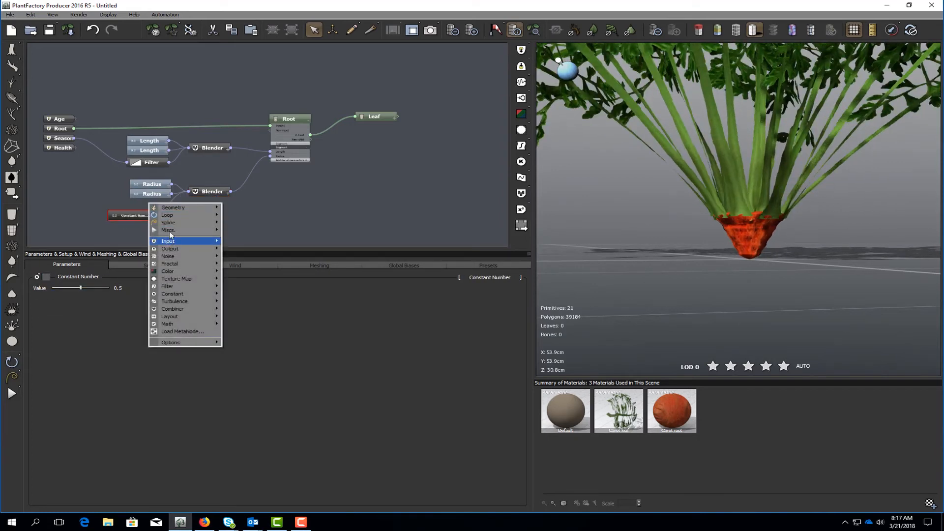
mouse_move(175, 288)
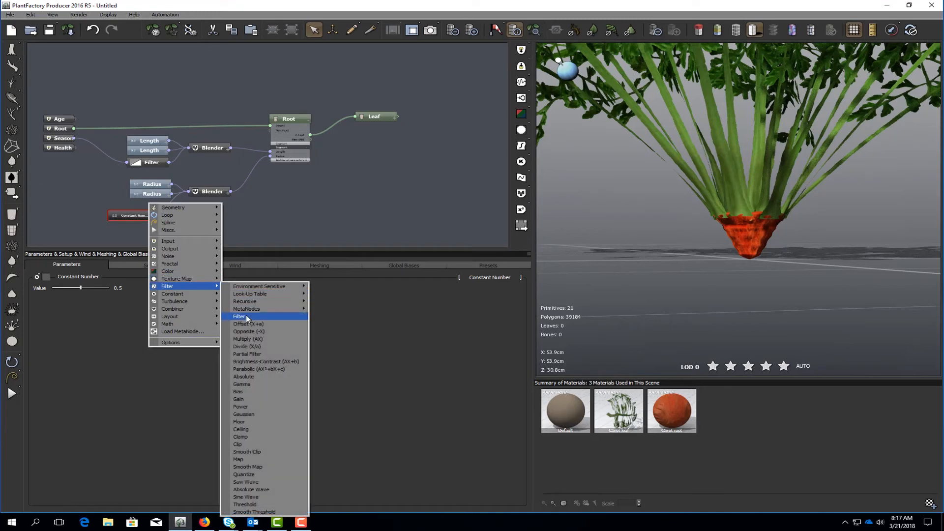
left_click(246, 315)
mouse_move(138, 220)
left_mouse_down()
mouse_move(141, 234)
mouse_move(139, 214)
mouse_move(172, 207)
mouse_move(102, 165)
mouse_move(130, 208)
left_mouse_up()
left_click_drag(74, 139, 131, 208)
left_click(136, 229)
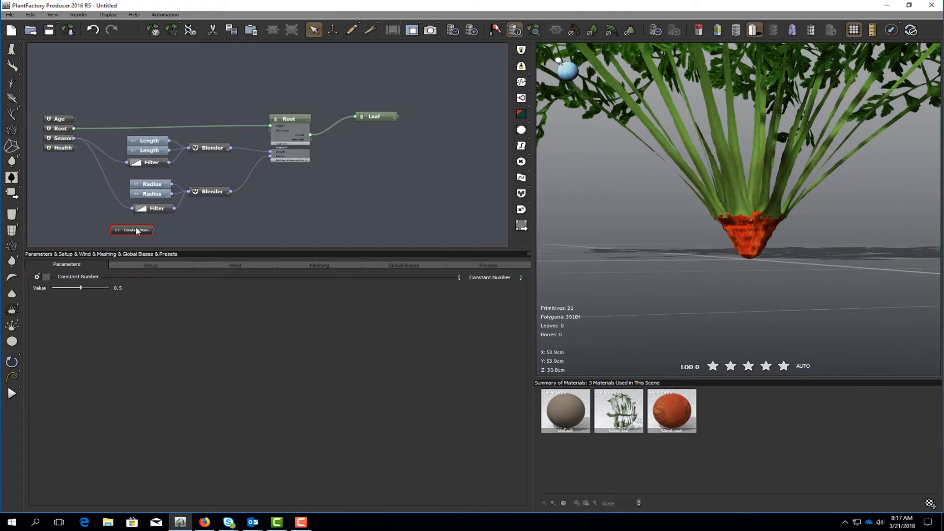
key("Delete")
left_click_drag(149, 211, 147, 208)
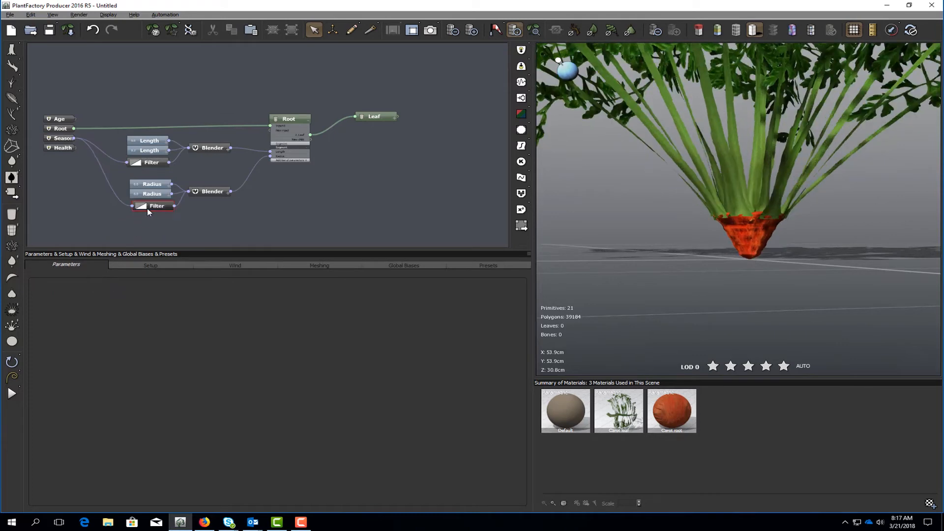
- Set the first Radius node's Range value to 0.01
left_click(155, 186)
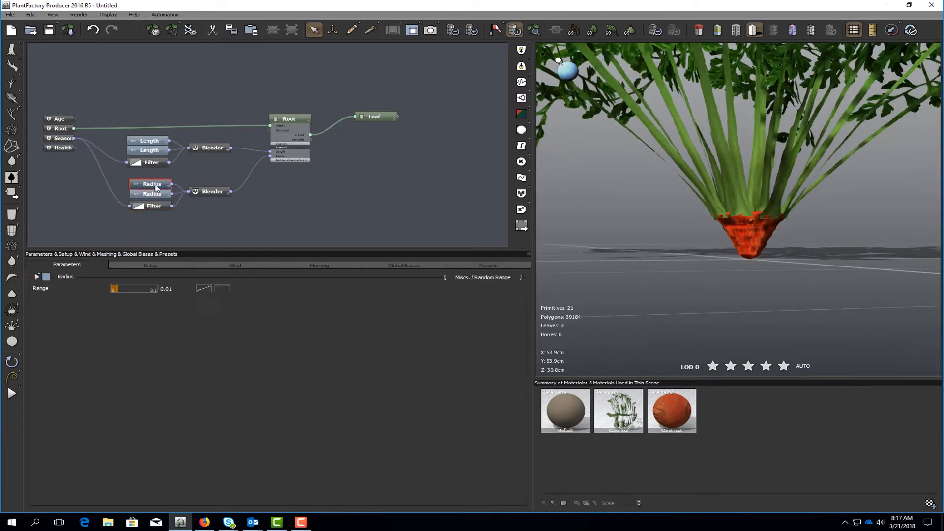
left_click(167, 289)
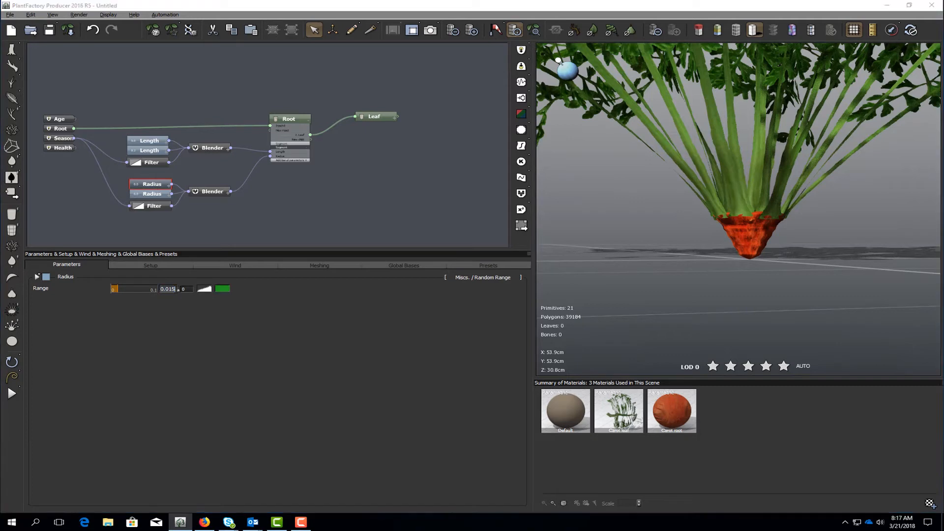
key("Return")
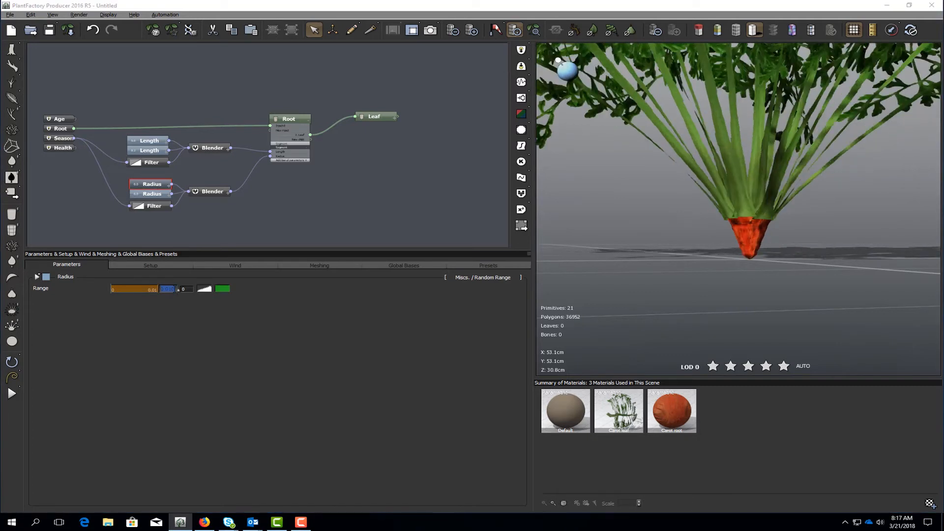
- Open the first Radius node's filter profile for editing and switch its curve to straight linear segments
right_click(206, 288)
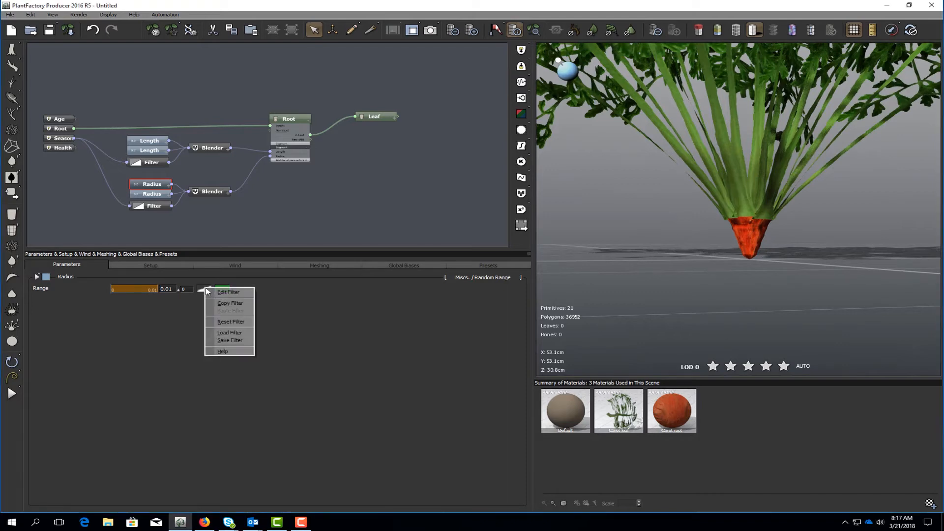
left_click(211, 291)
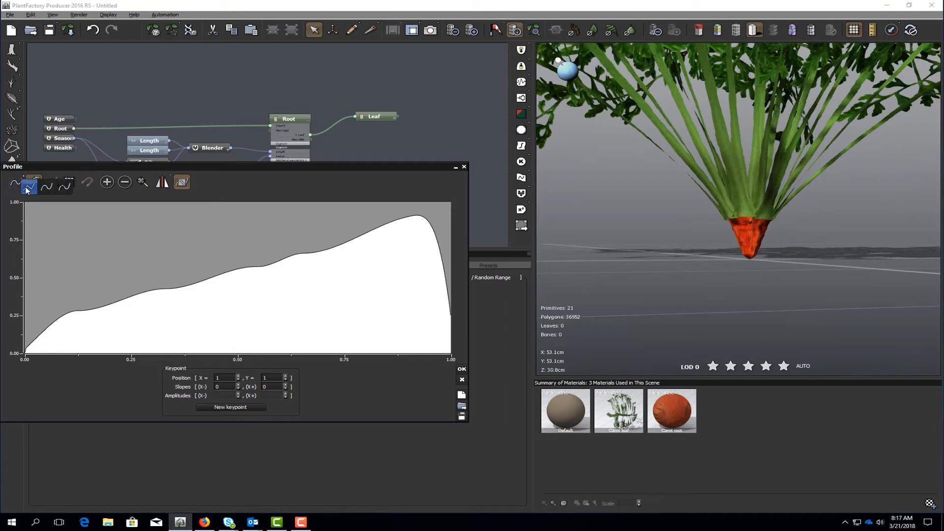
left_click(18, 185)
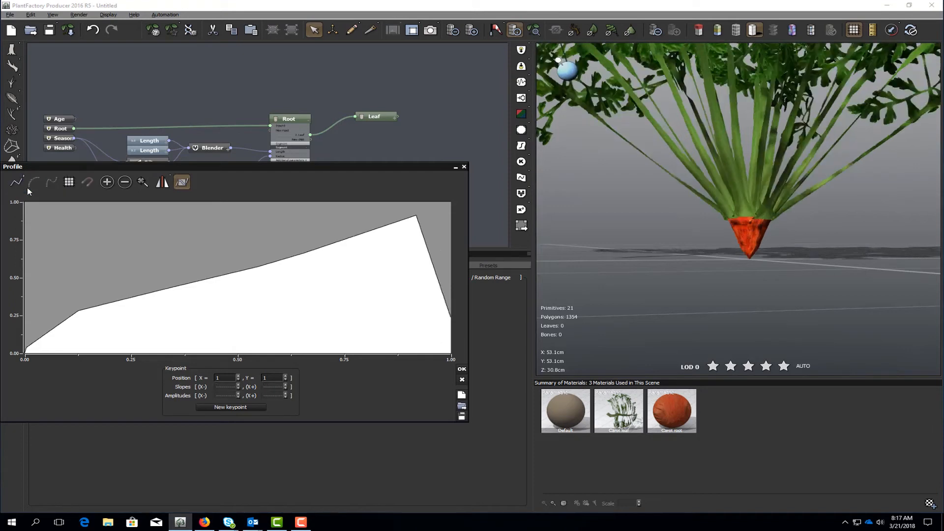
- Delete the profile keypoints near X 0.33 and X 0.55, and move the next two to about (0.50, 0.87) and (0.85, 0.92)
left_click(166, 289)
left_click_drag(166, 290, 158, 256)
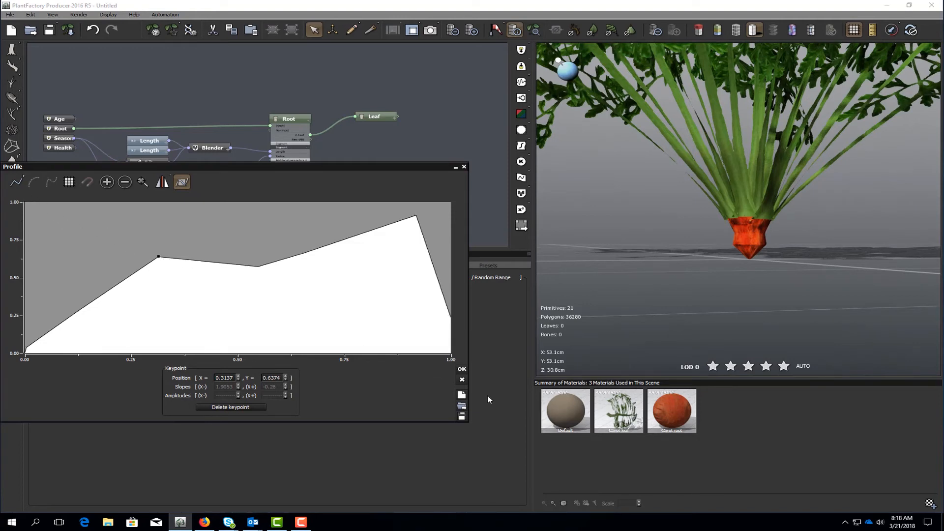
key("Delete")
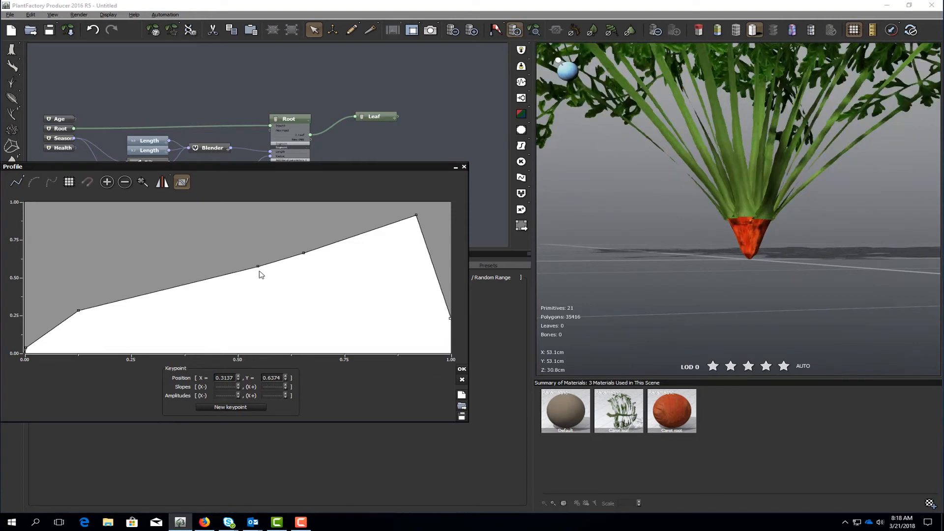
left_click(258, 266)
key("Delete")
left_click_drag(303, 253, 236, 222)
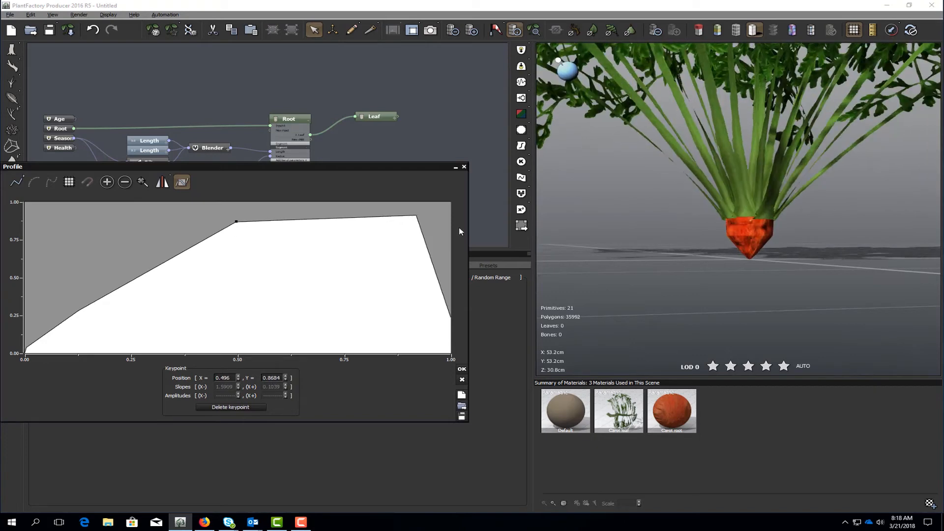
left_click_drag(417, 218, 387, 216)
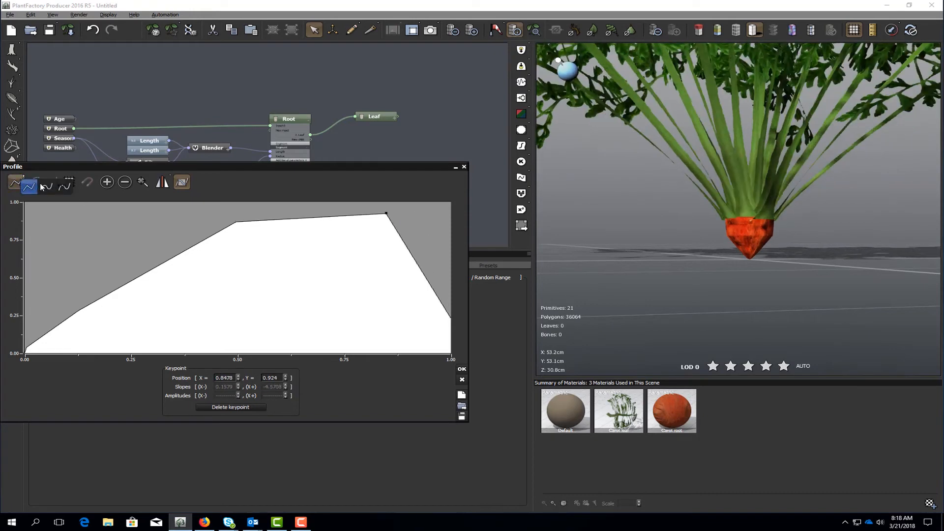
- Switch the profile curve to smooth segments and delete the keypoint near X 0.13
left_click(18, 182)
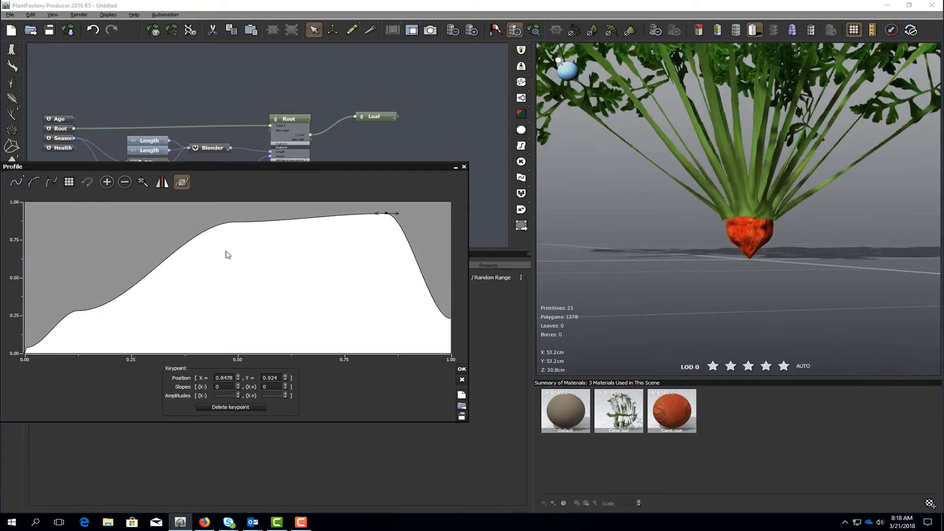
left_click(78, 310)
key("Delete")
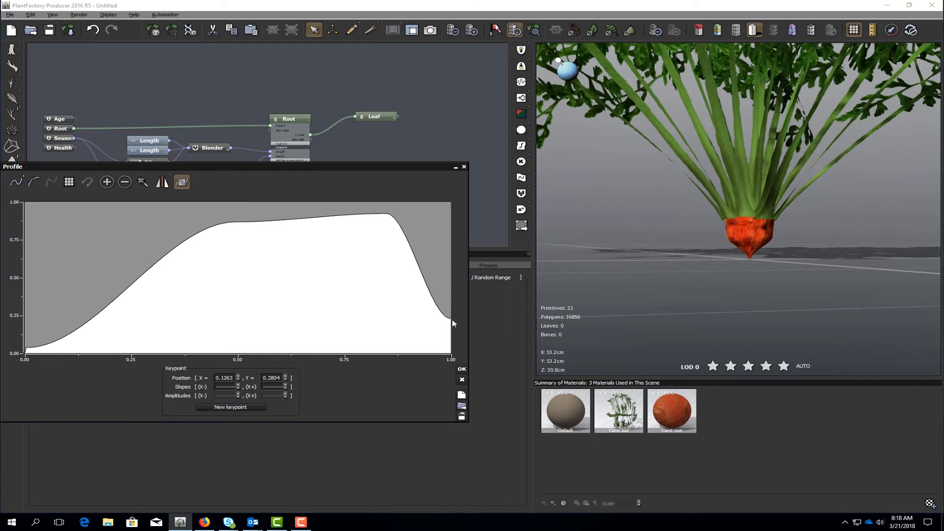
- Steepen the profile's incoming slope at X = 1 to about -12 and delete the keypoint near (0.50, 0.87)
left_click(451, 318)
left_click_drag(440, 318, 449, 310)
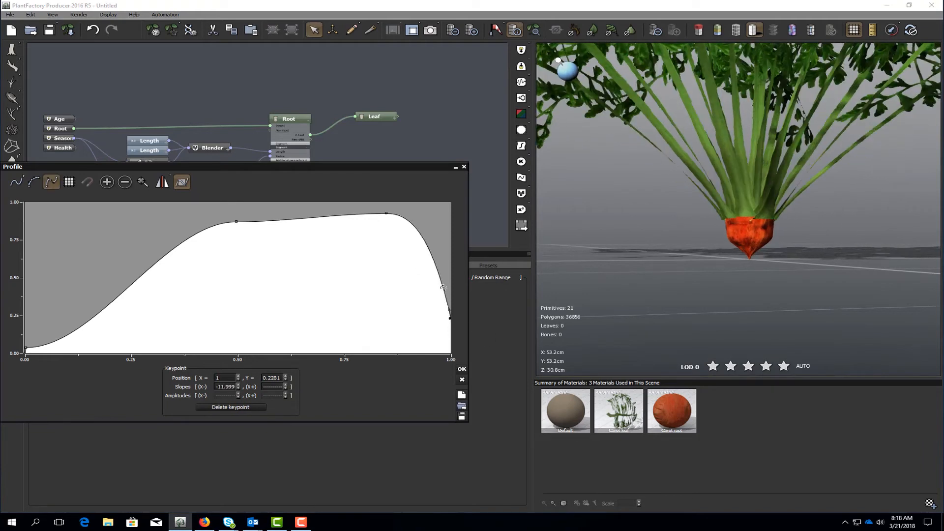
left_click(235, 222)
key("Delete")
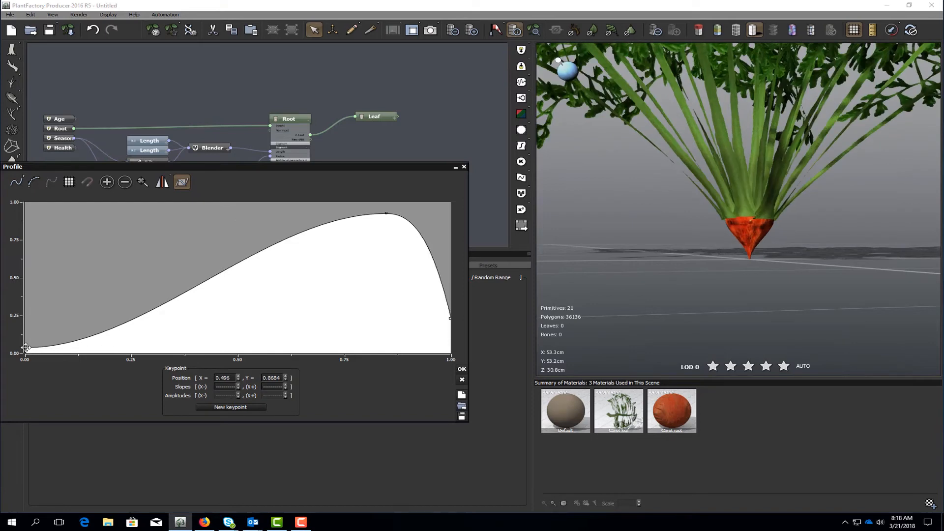
- Move the profile's starting keypoint to (0, 0) and steepen its slope to about 4.79
left_click_drag(25, 347, 34, 338)
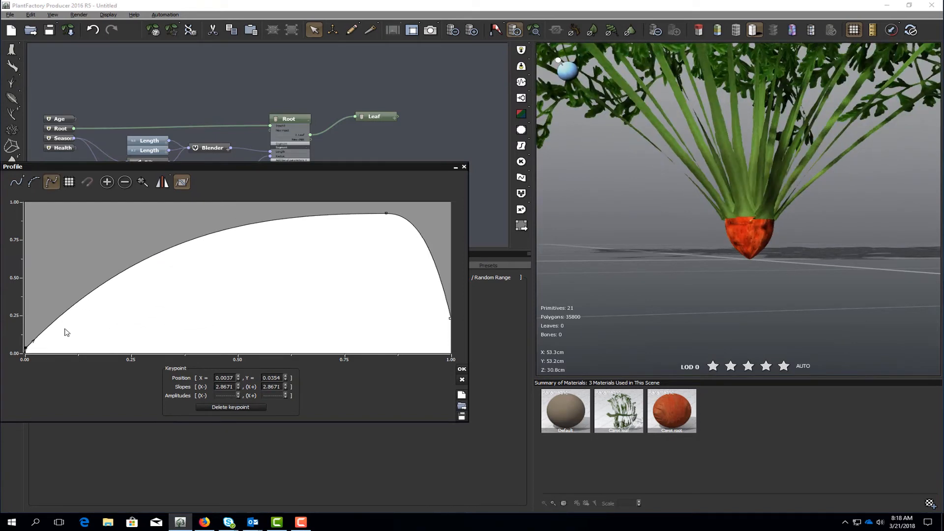
left_click(41, 290)
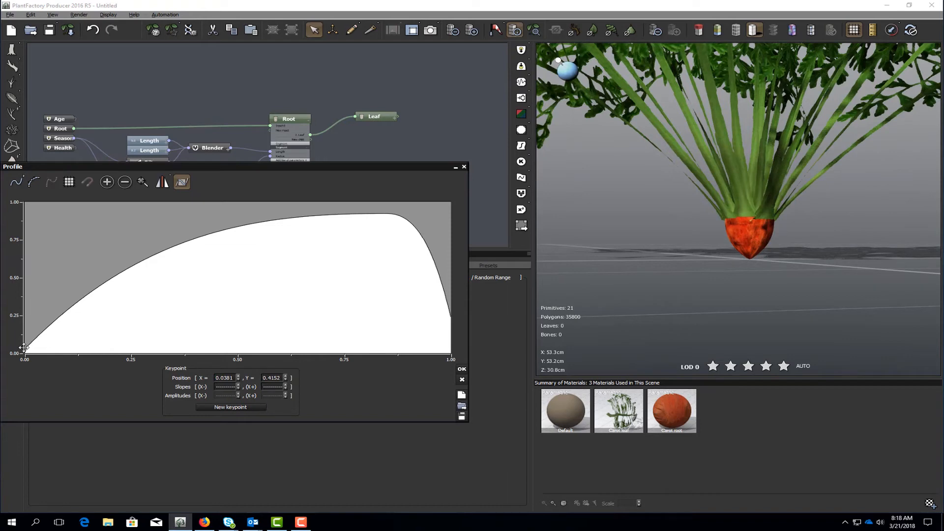
left_click_drag(23, 347, 29, 345)
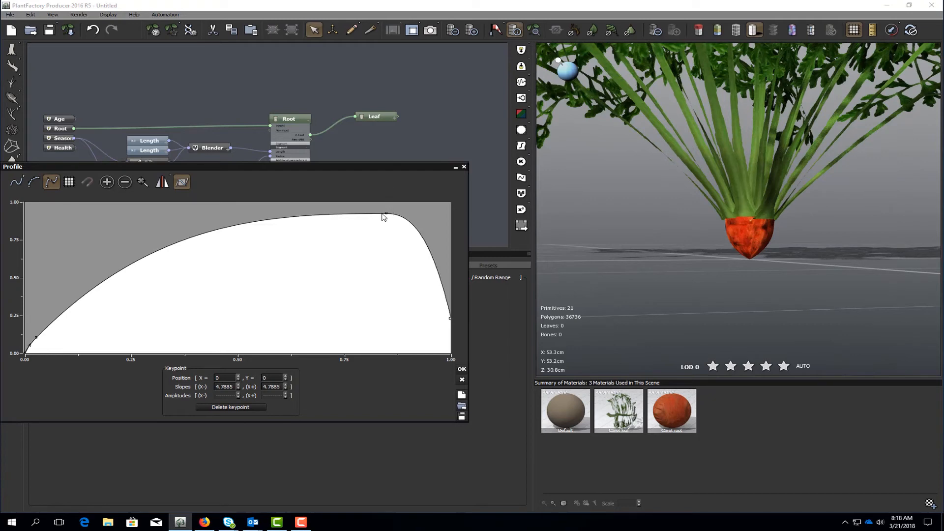
- Move the profile's peak keypoint to about (0.64, 0.94), ease the end slope to about -4.12, and accept the profile
left_click_drag(384, 214, 298, 211)
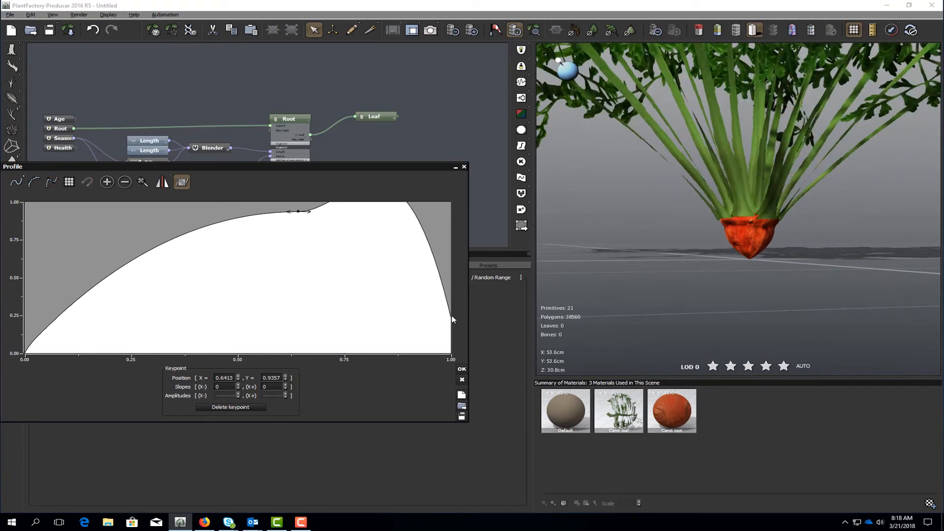
left_click(451, 318)
left_click_drag(451, 318, 444, 309)
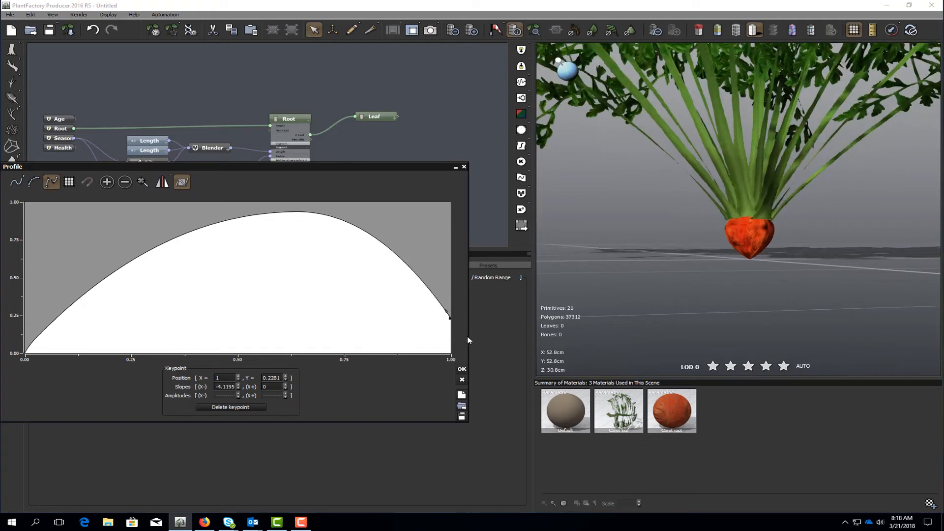
left_click(462, 369)
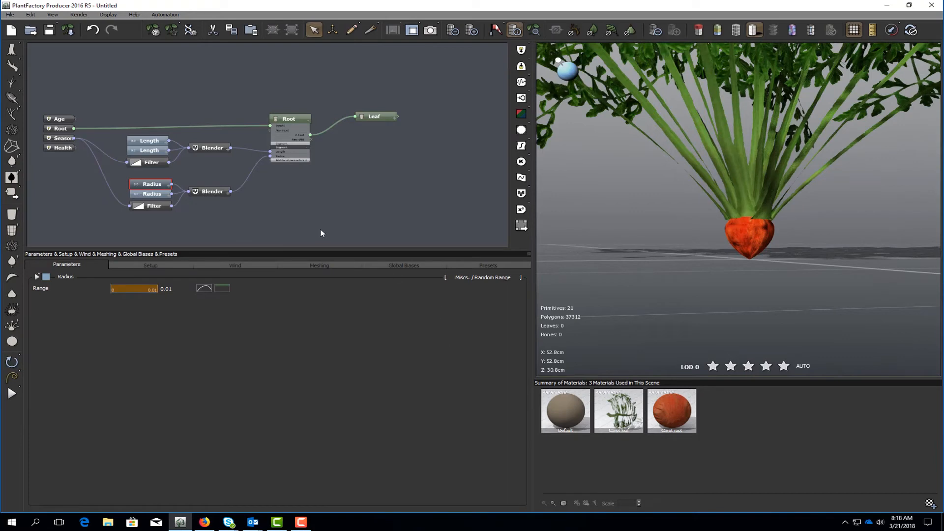
- Open the curve of the Filter node below the Radius nodes and add a keypoint at X = 0, Y = 0
left_click(142, 207)
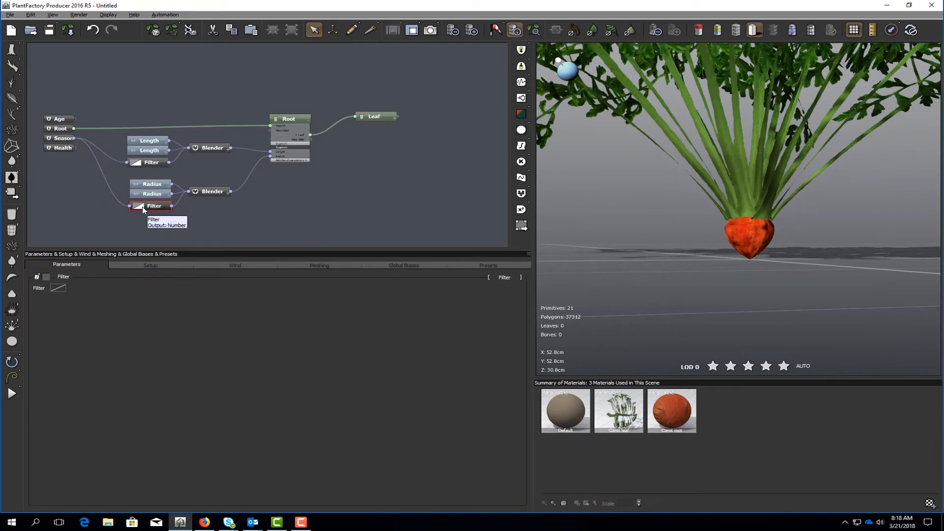
left_click(60, 290)
left_click(76, 298)
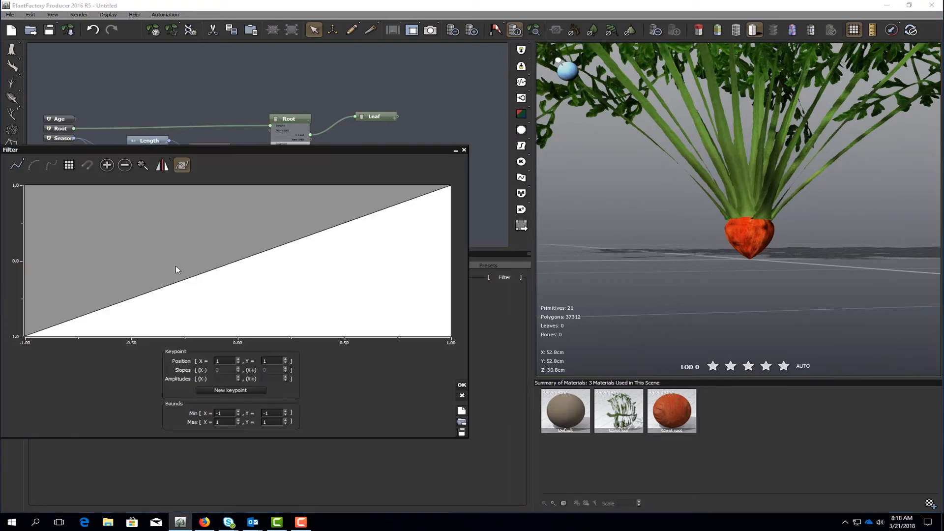
left_click(245, 258)
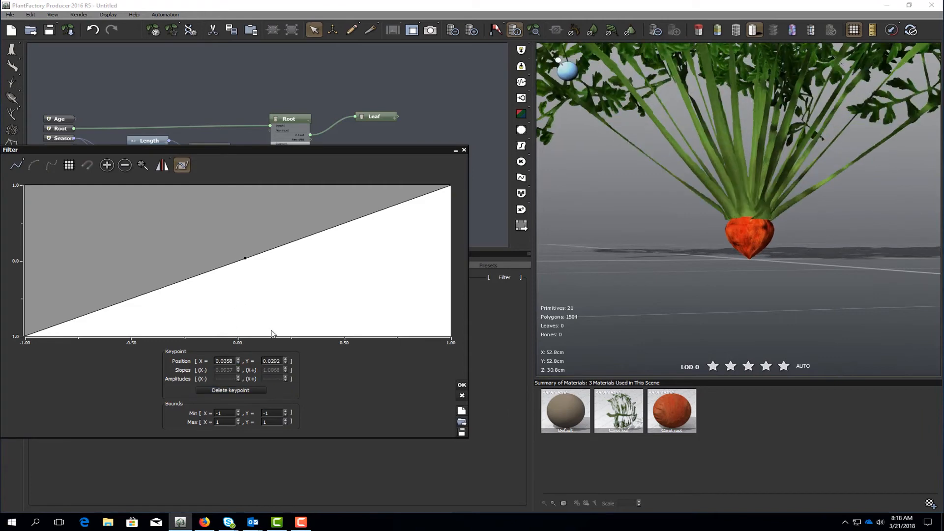
double_click(229, 361)
type("0")
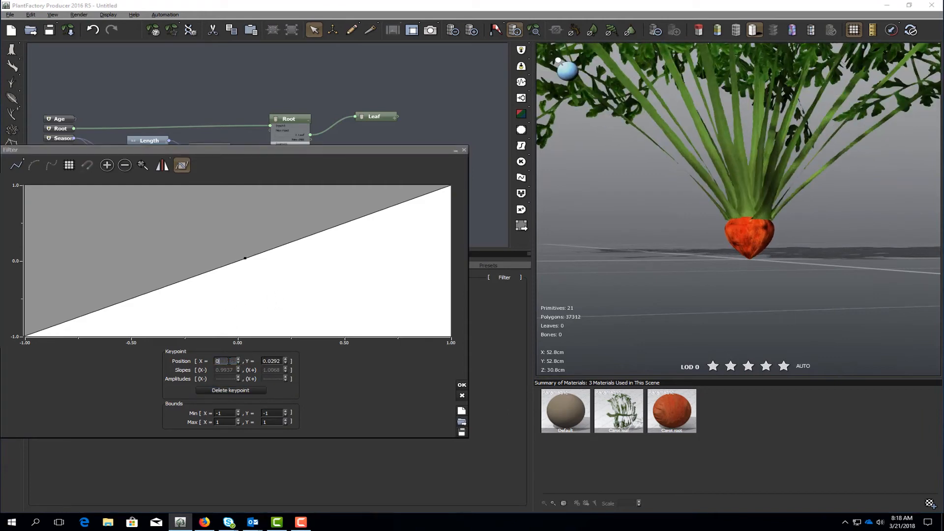
double_click(271, 362)
type("0")
key("Return")
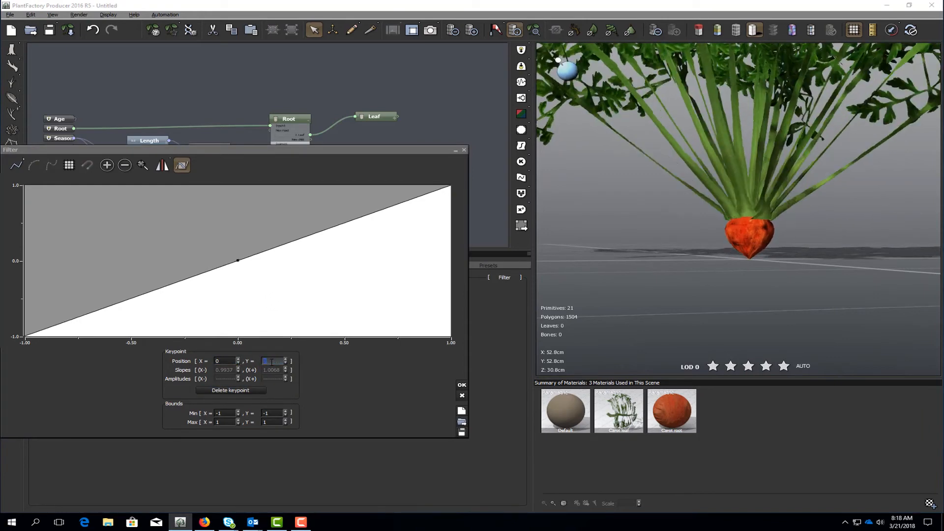
- Switch the radius filter curve to smooth segments and set the slope at its end keypoint to about 2.35
left_click(16, 165)
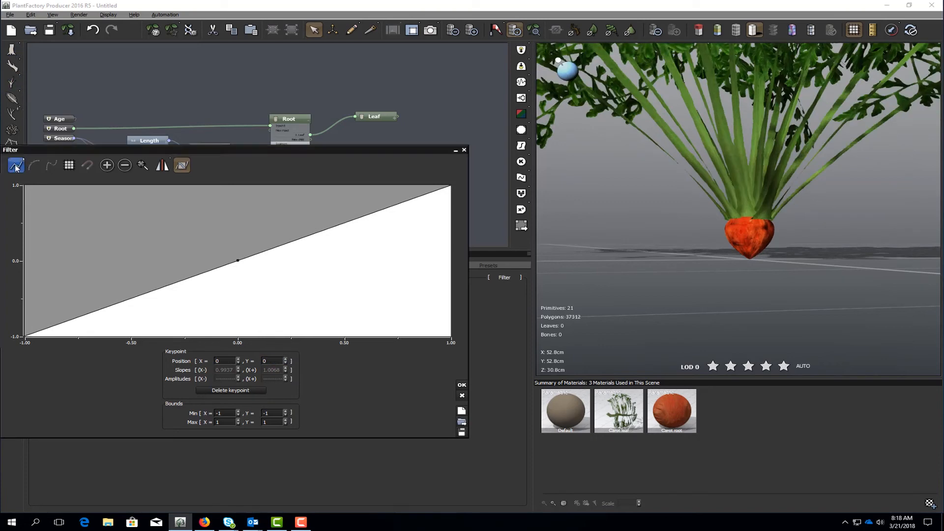
left_click(37, 170)
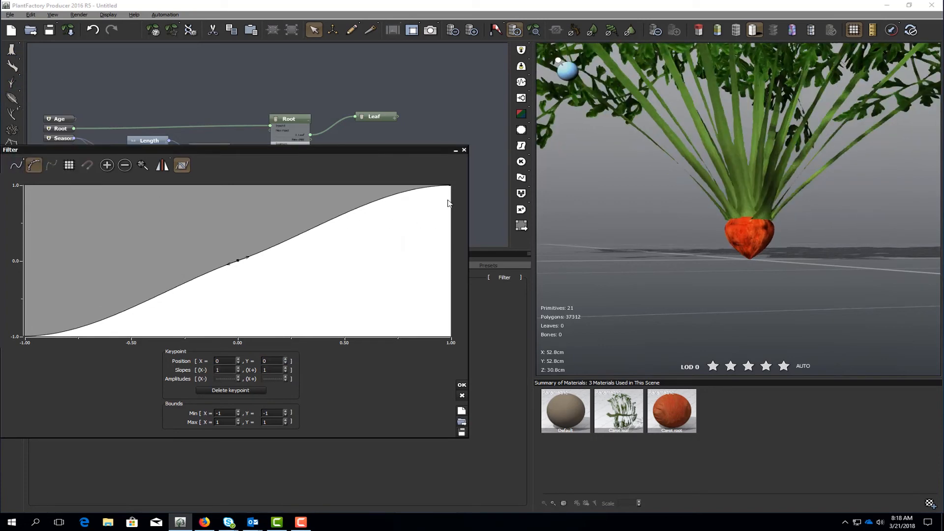
left_click(455, 185)
left_click_drag(444, 187, 439, 195)
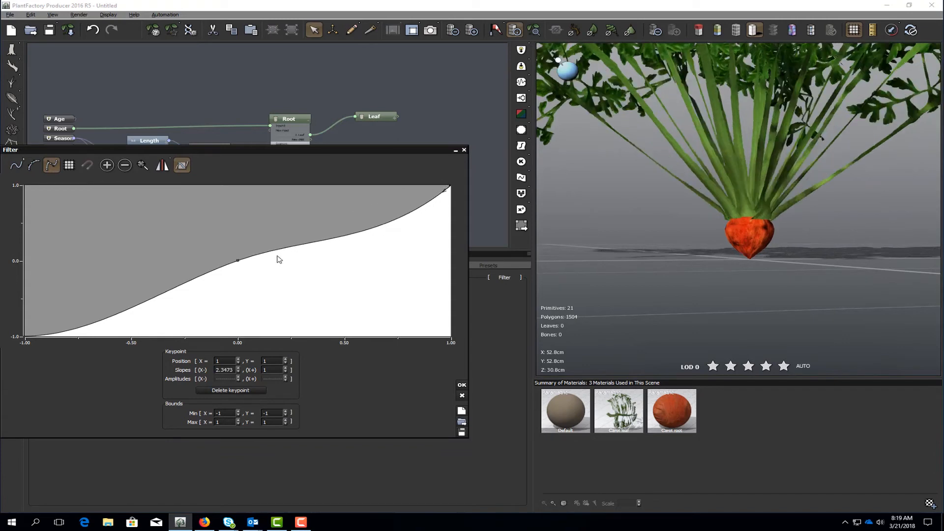
- Flatten the filter's centre keypoint slope to about 0.52, ease the end slope to about 0.56, and accept the curve
left_click(237, 261)
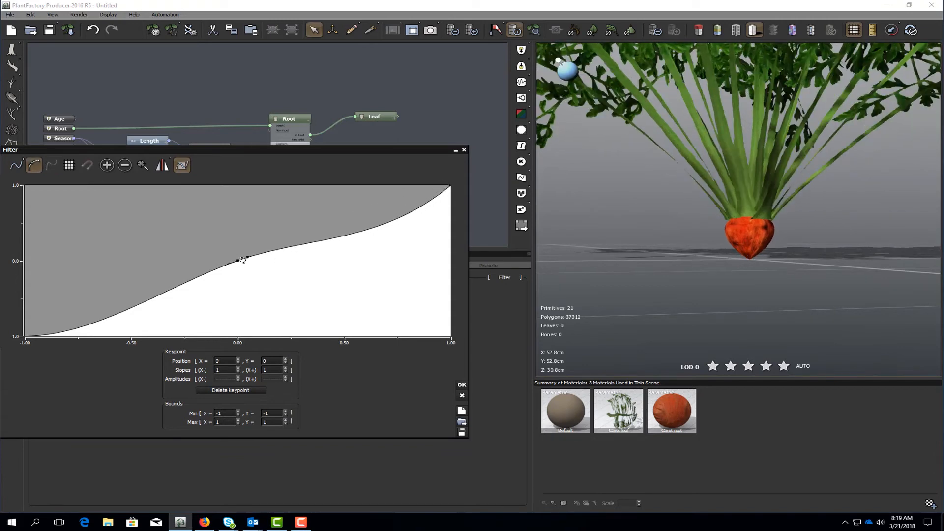
left_click(455, 186)
left_click_drag(444, 192, 436, 189)
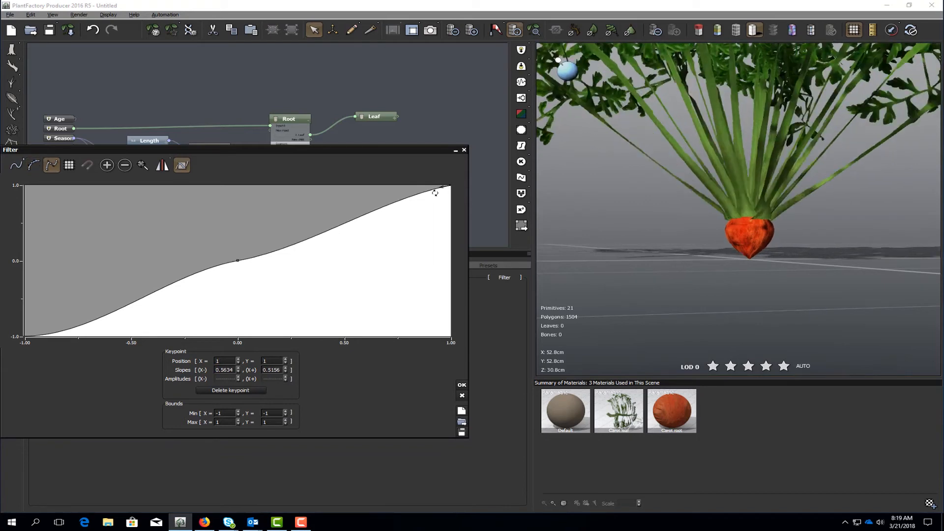
left_click(237, 260)
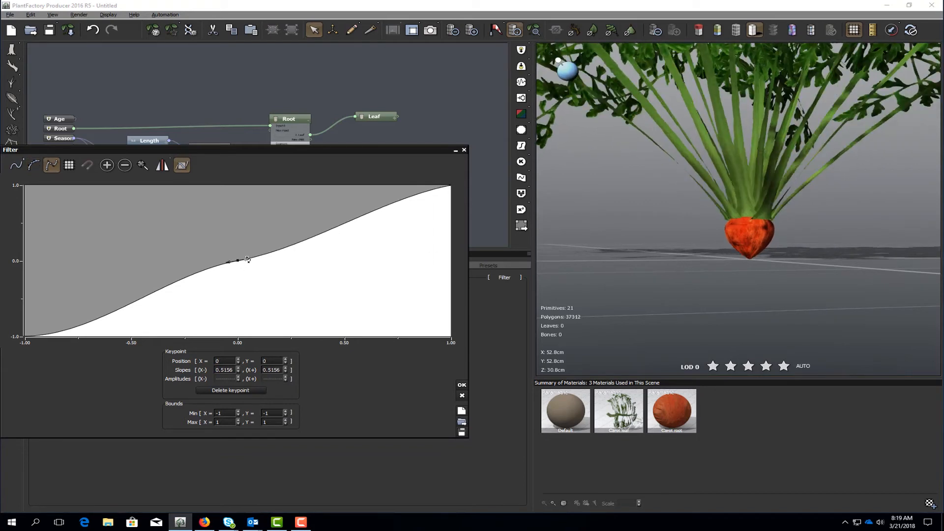
left_click_drag(249, 261, 251, 261)
left_click(462, 385)
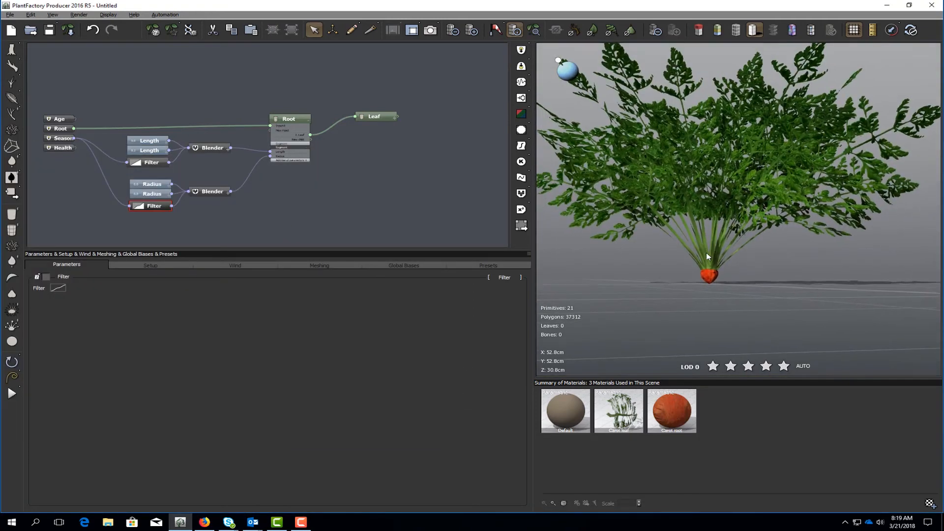
- Preview the carrot's growth in the presets with Season set to 25, then to 50
left_click(505, 269)
left_click(125, 366)
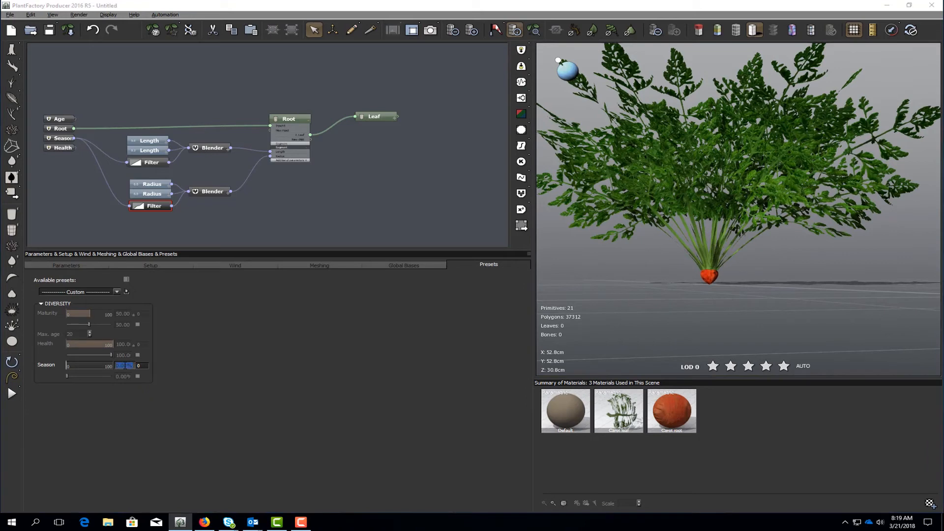
type("25")
key("Return")
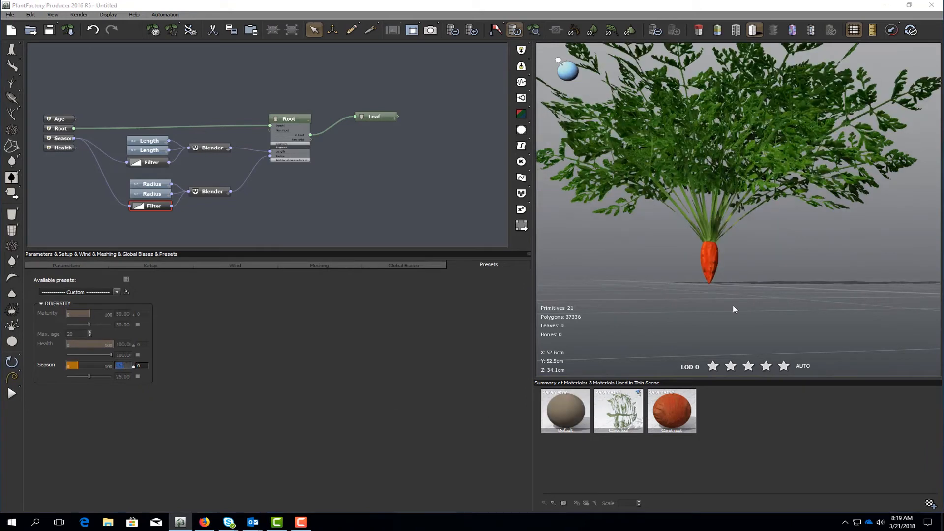
left_click(126, 365)
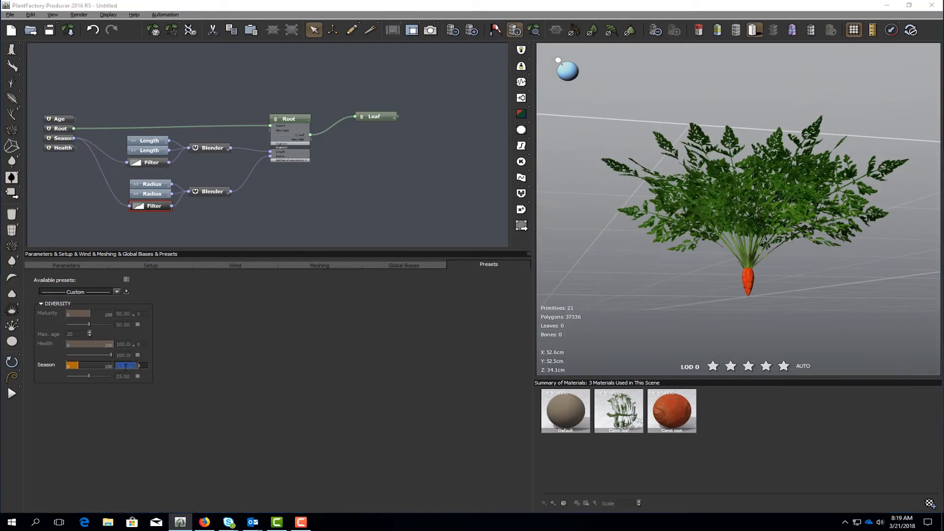
type("50")
key("Return")
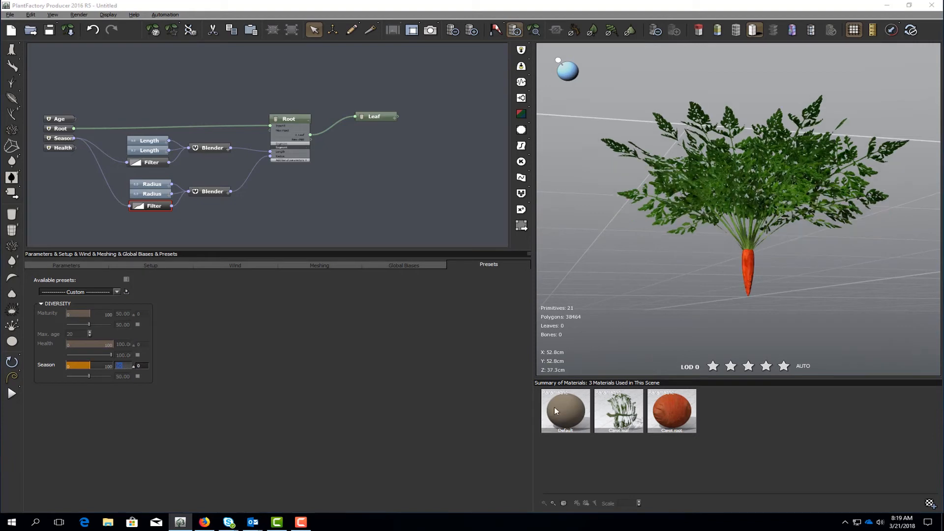
- Preview the carrot with Season at 100, then return Season to 0
left_click(122, 366)
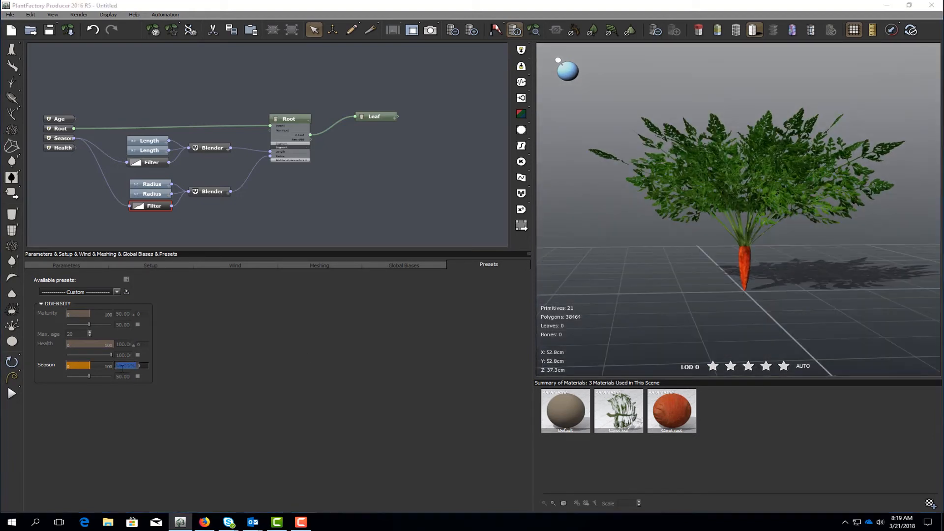
key("Return")
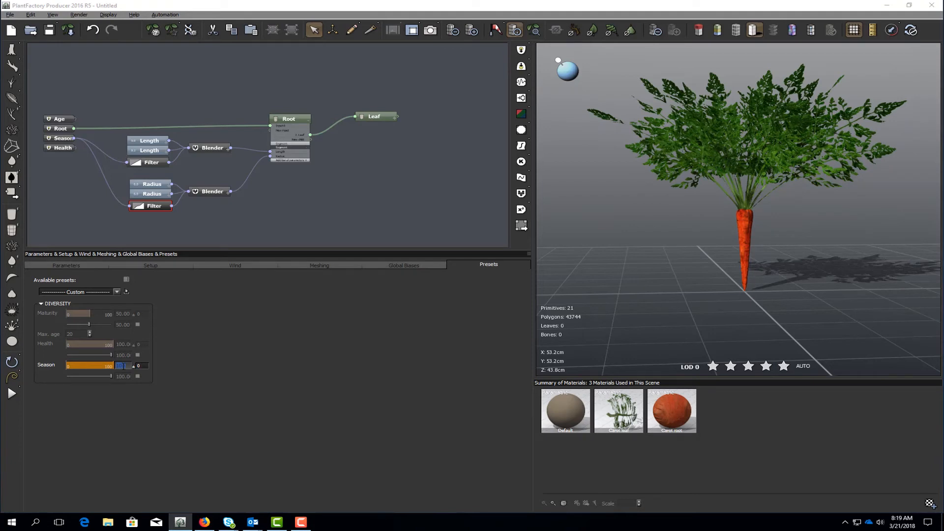
type("0")
key("Return")
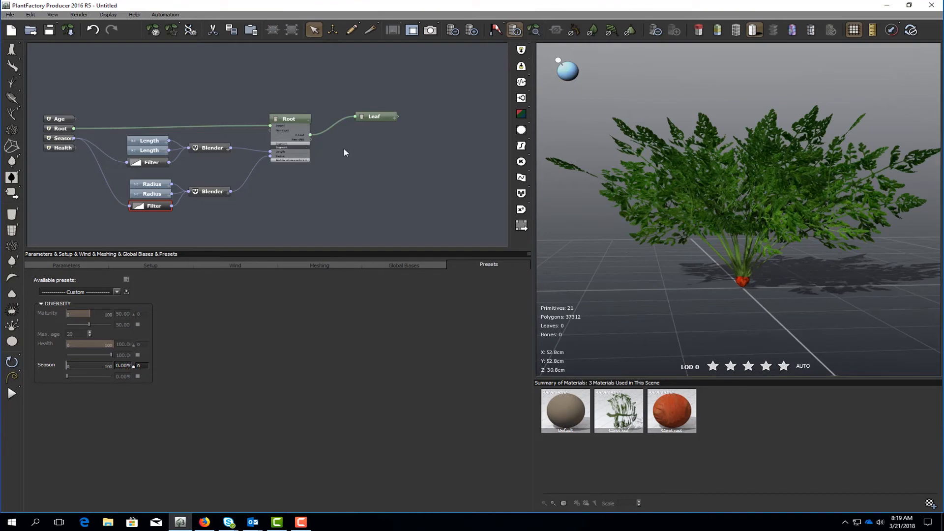
- Connect the Leaf node's Global scale to its own random range node, moving Leaf farther from Root to make room
left_click_drag(372, 122, 437, 120)
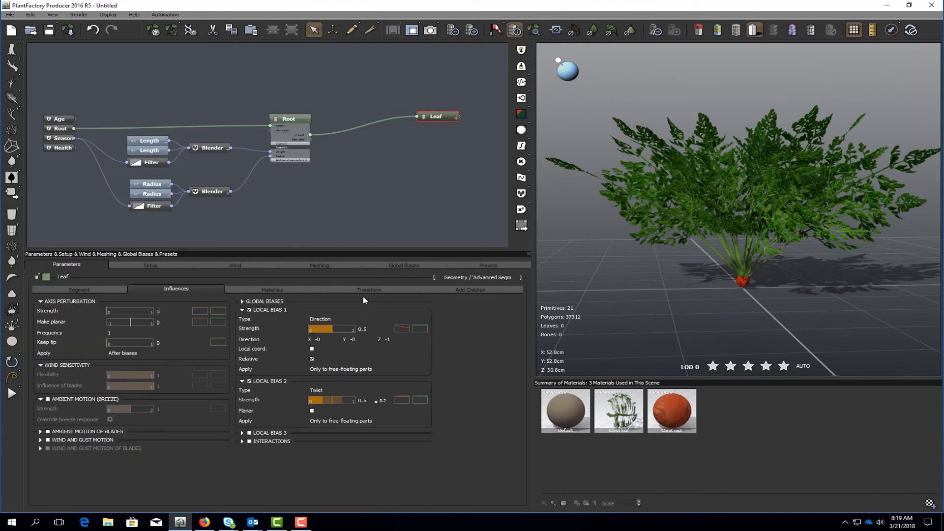
left_click(370, 289)
left_click(218, 332)
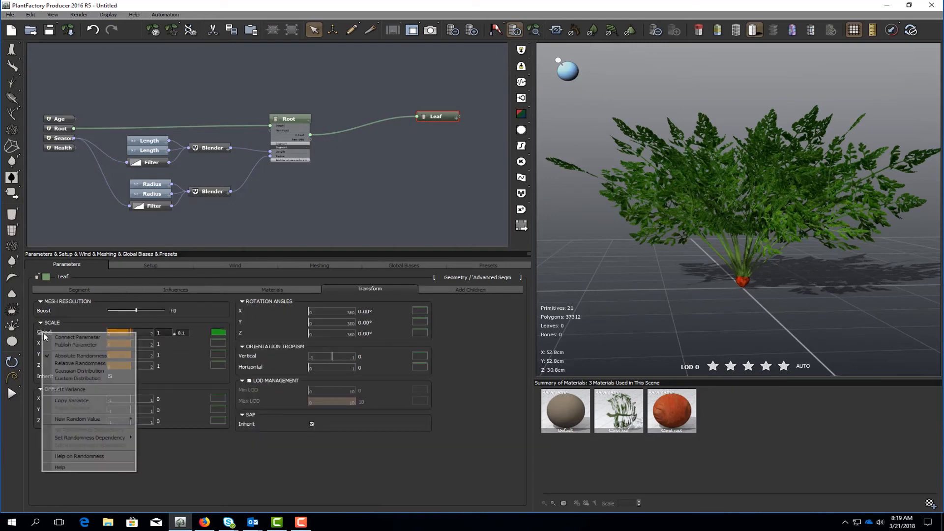
left_click(84, 351)
left_click_drag(436, 121, 468, 119)
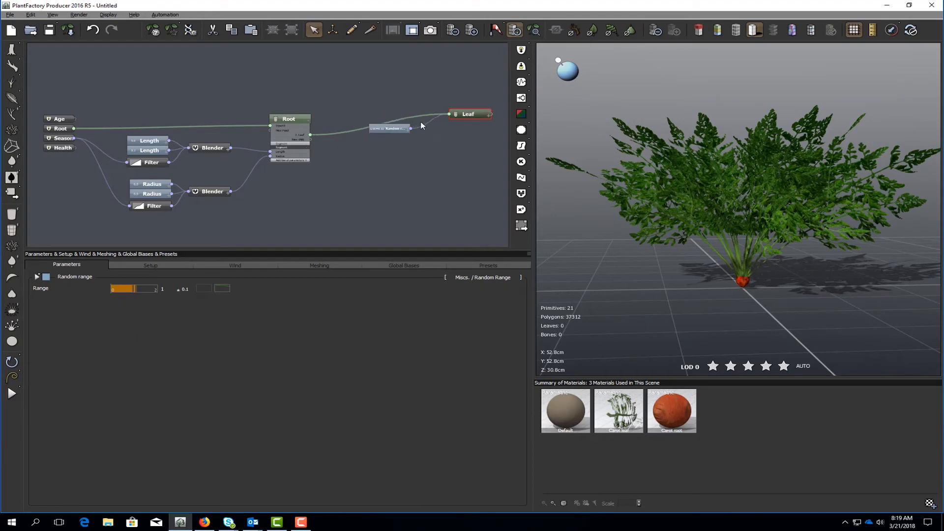
- Rename the leaf's new random range node to Scale and place it between Root and Leaf
left_click_drag(393, 129, 390, 141)
double_click(387, 141)
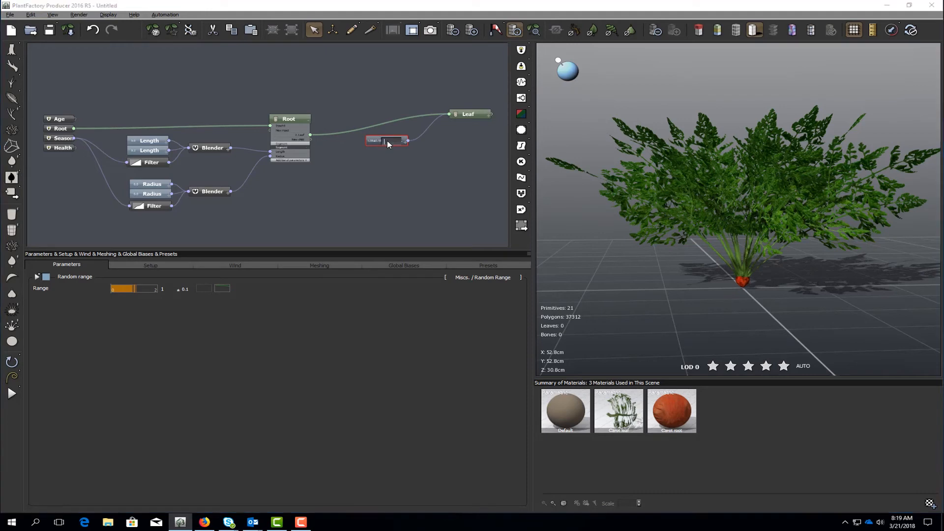
type("Scale")
key("Return")
left_click_drag(381, 141, 372, 126)
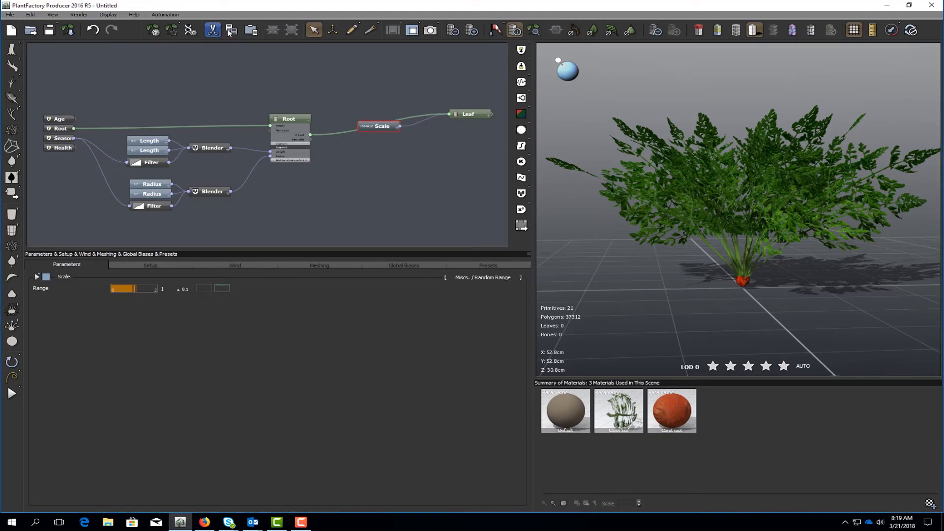
- Duplicate the Scale random range node, keeping the copy directly below the original, and select the Leaf node
left_click(230, 31)
left_click(249, 32)
right_click(446, 134)
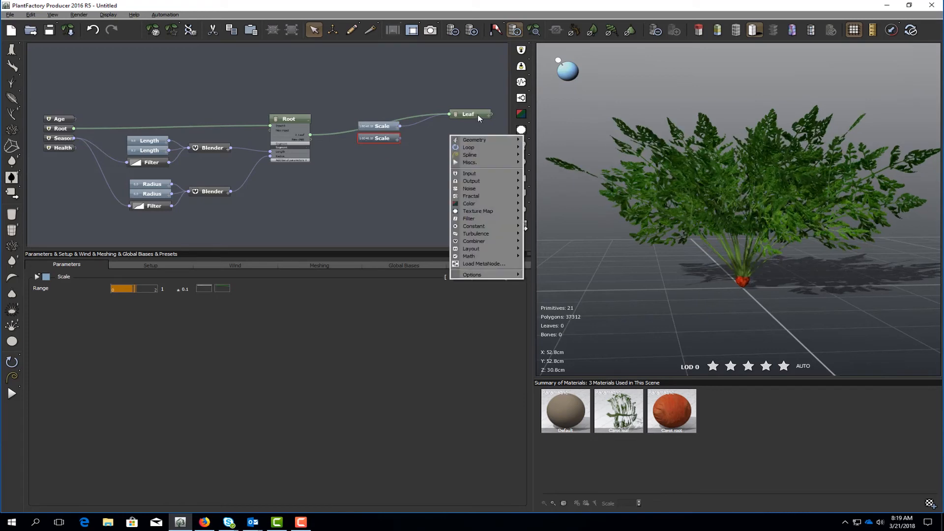
left_click(484, 114)
- Add a Blender node between the Scale nodes and Leaf, blending both Scale outputs into Leaf's scale input
middle_click_drag(426, 141, 407, 143)
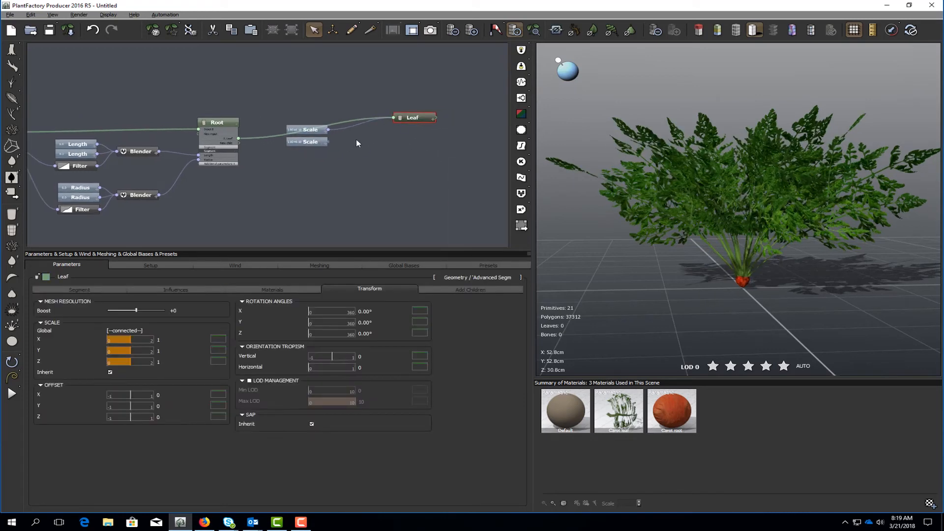
right_click(353, 138)
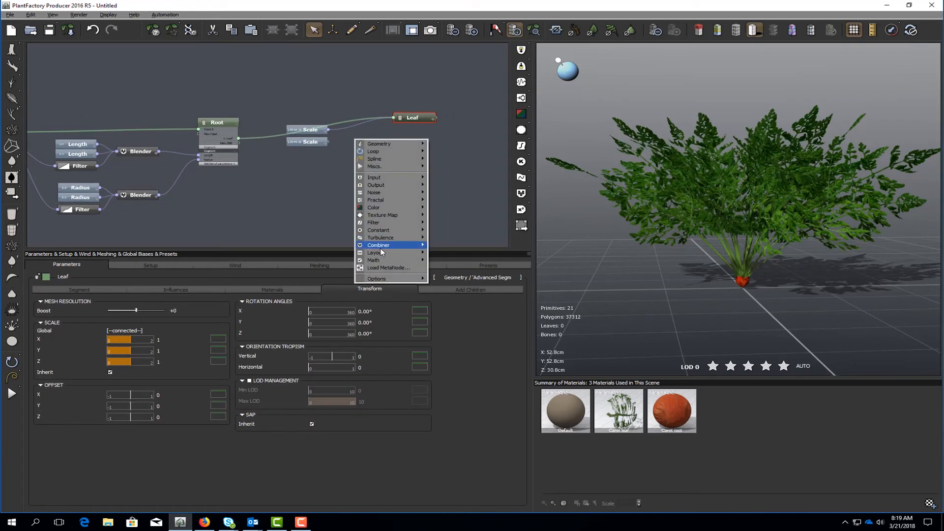
left_click(436, 244)
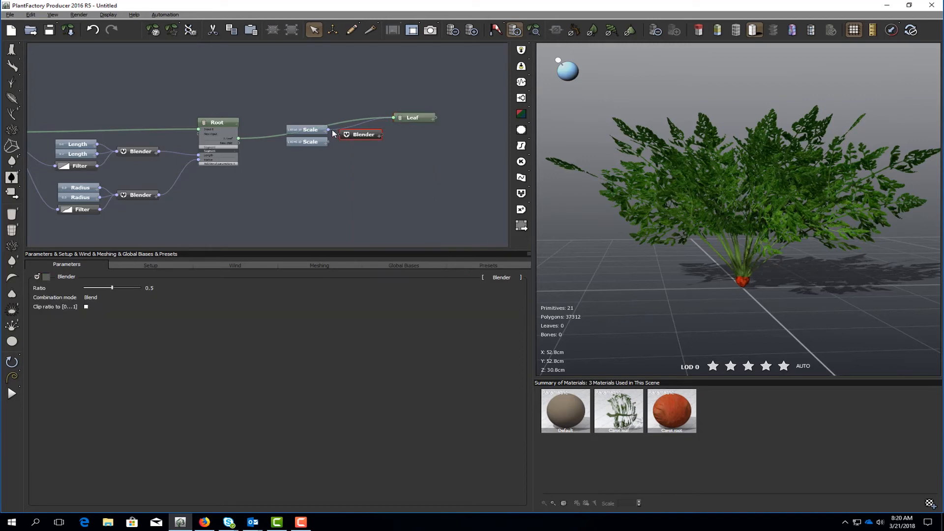
mouse_move(332, 130)
left_mouse_down()
mouse_move(382, 137)
mouse_move(340, 134)
left_mouse_up()
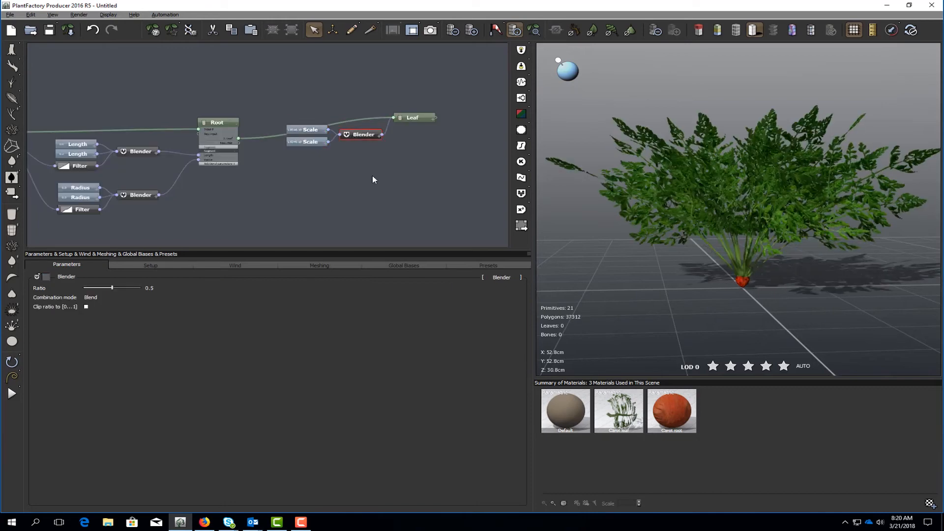
- Turn on clipping of the new Blender's ratio to 0...1 and connect its Ratio to a new input node
left_click(86, 306)
right_click(41, 291)
left_click(64, 299)
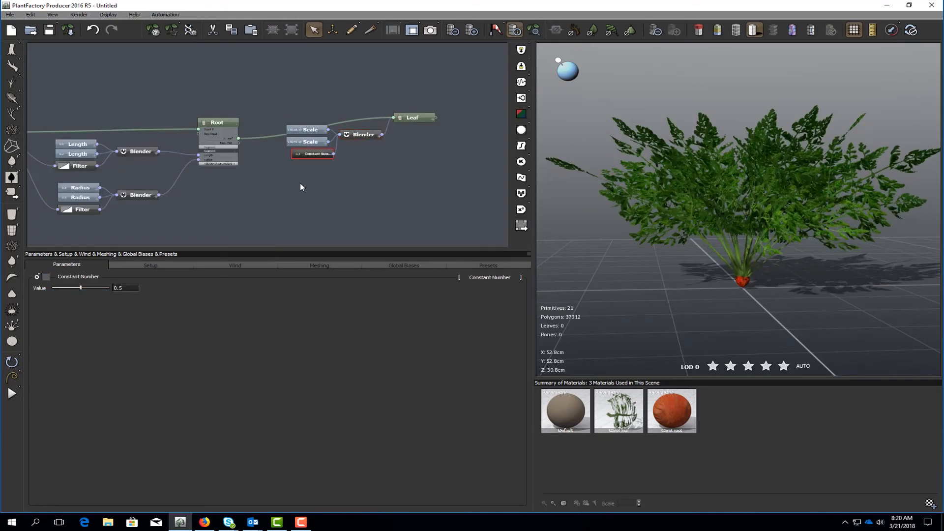
- Add a Filter node, connect it to the leaf Blender's ratio, and delete the Constant Number node it replaces
right_click(305, 179)
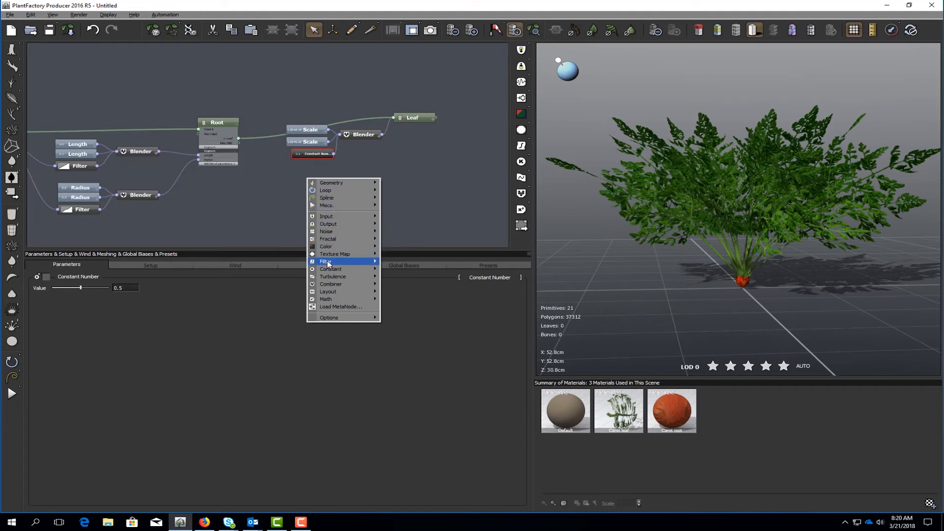
mouse_move(334, 261)
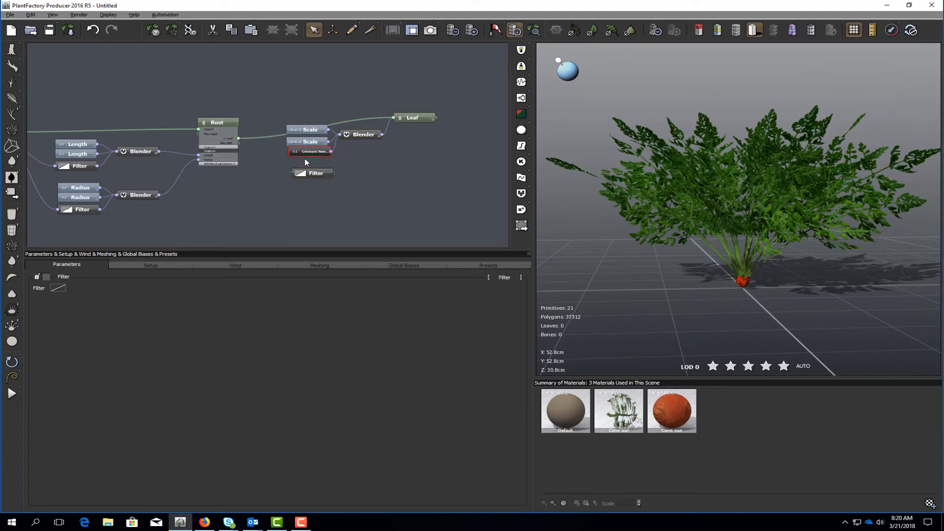
left_click_drag(305, 158, 333, 174)
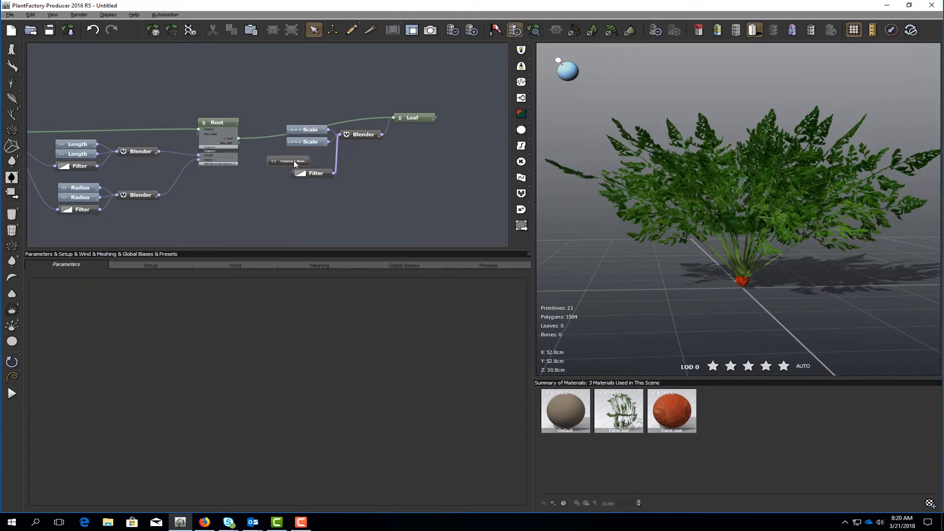
left_click(294, 162)
key("Delete")
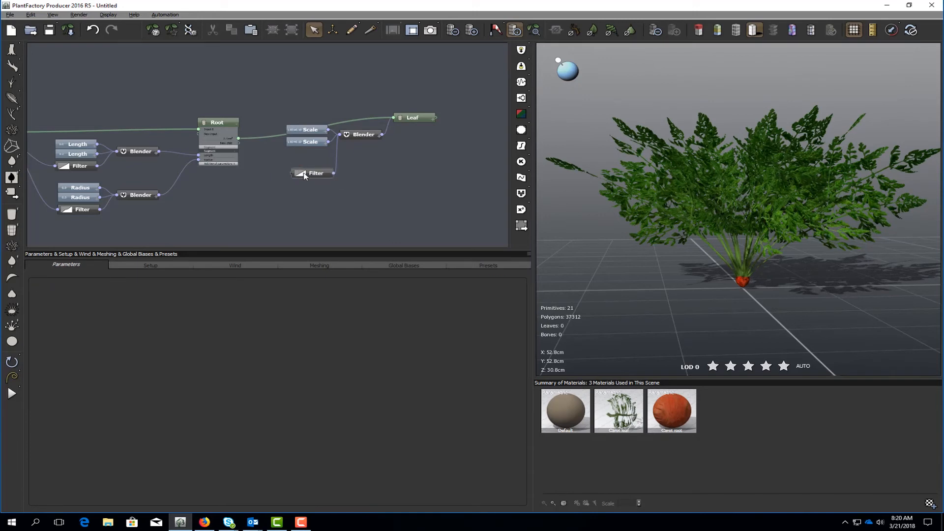
- Connect the Season parameter to the new Filter and line the Filter up beneath the two Scale nodes
scroll(252, 196, "down", 1)
middle_click_drag(254, 197, 327, 199)
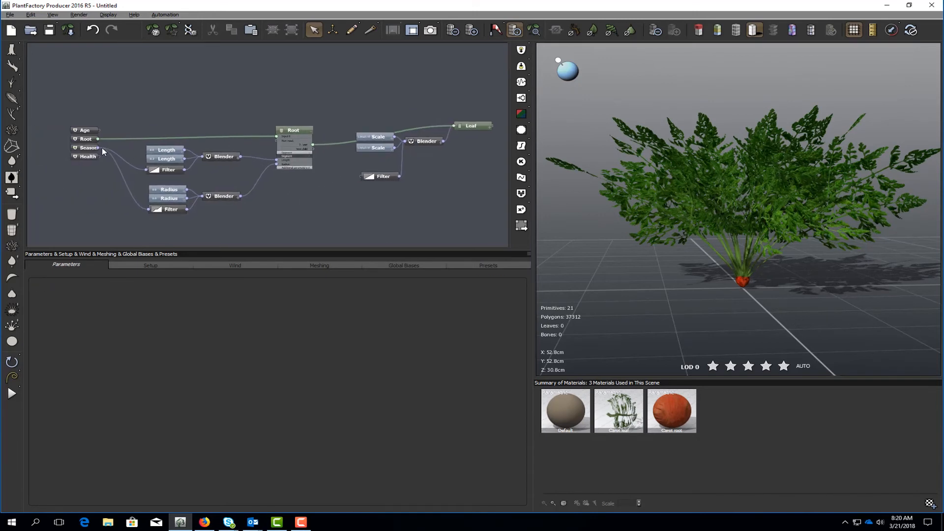
left_click_drag(99, 148, 379, 161)
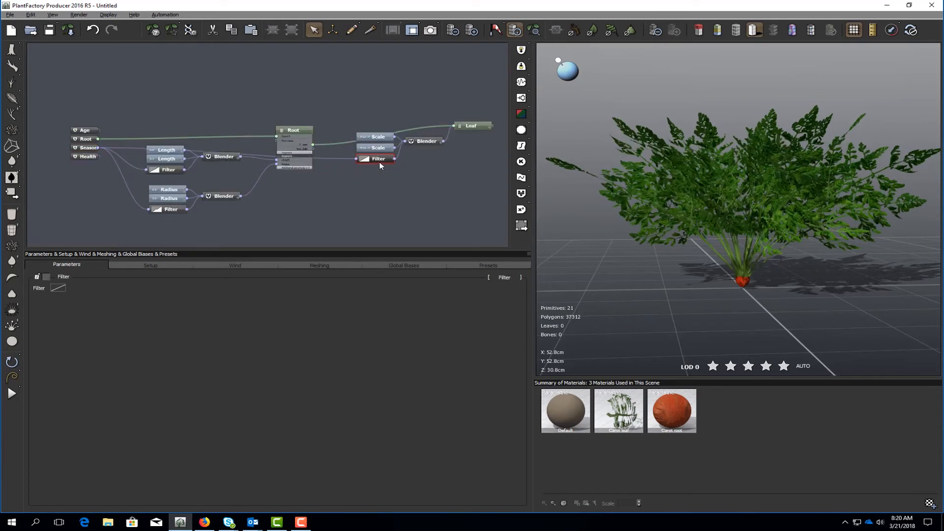
middle_click_drag(412, 174, 362, 182)
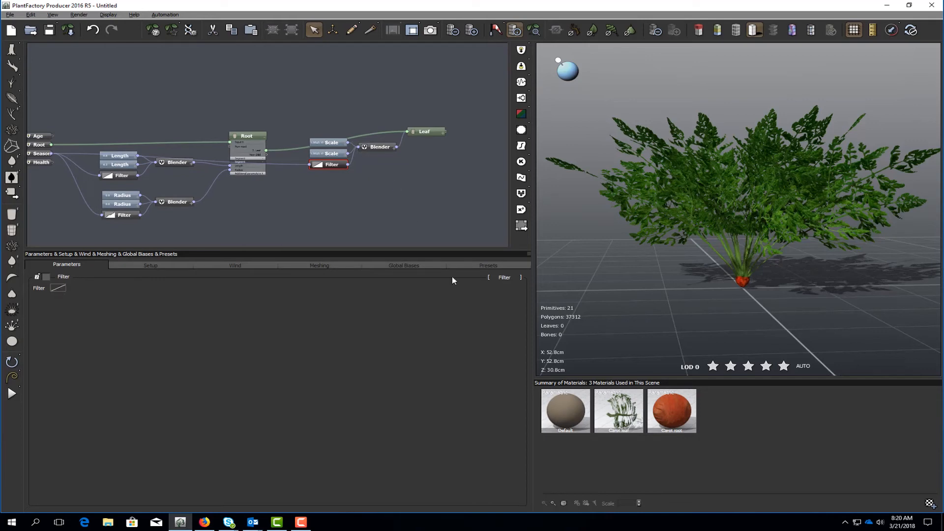
- Check the Season preset, then try range values of 0.5 and 0.25 on the upper Scale node
left_click(487, 266)
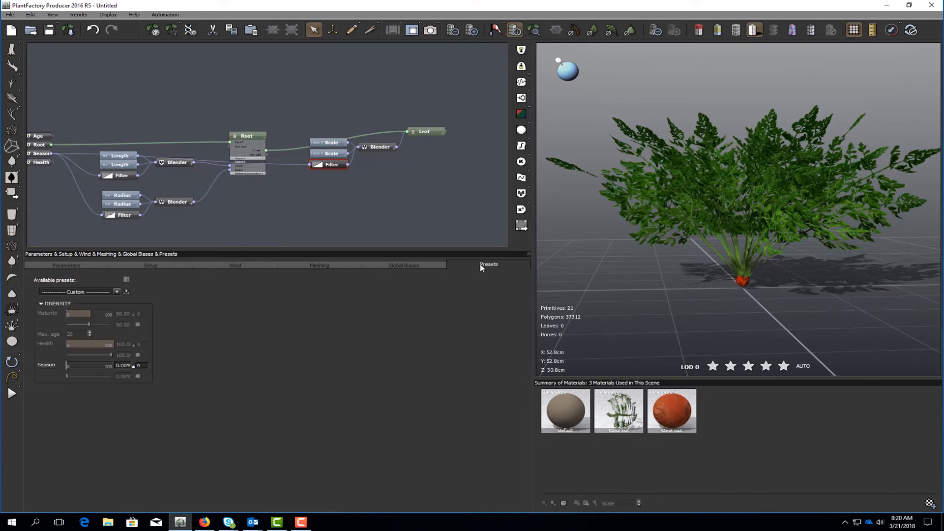
left_click(333, 143)
left_click(172, 290)
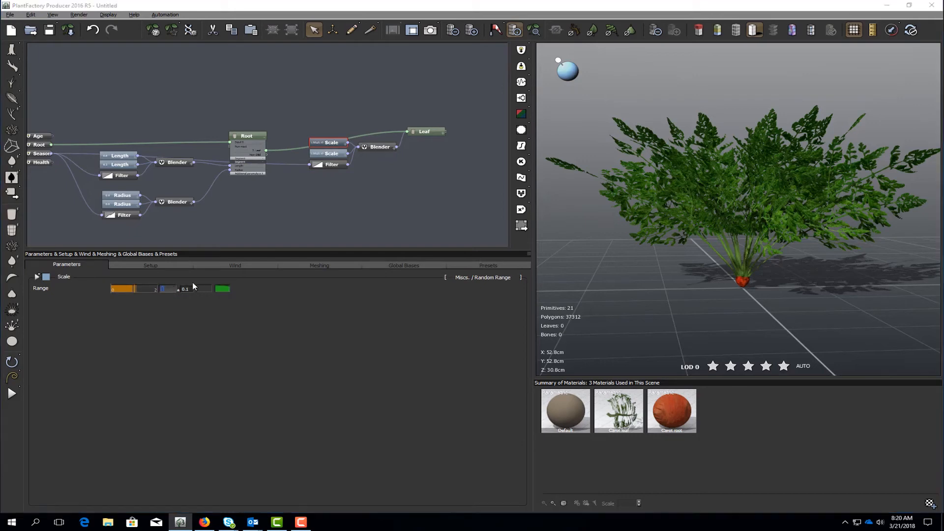
type("0.5")
key("Return")
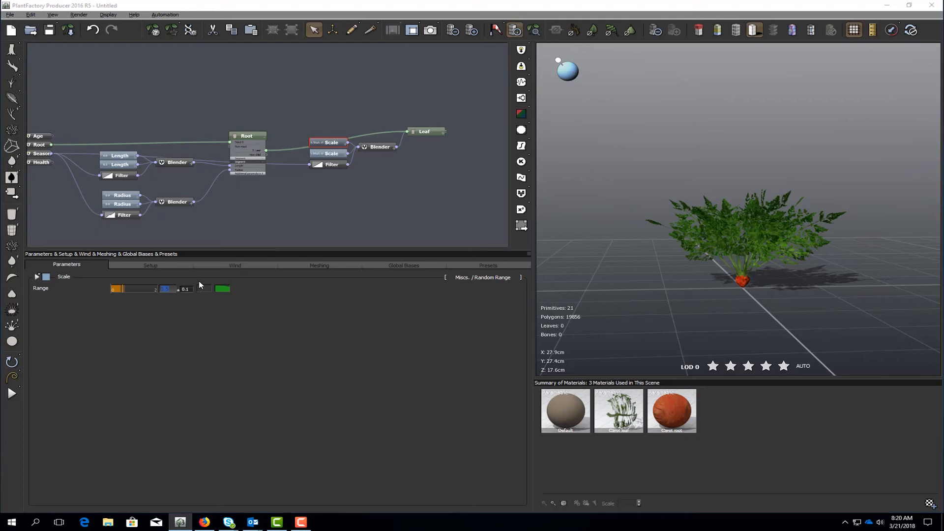
key("Return")
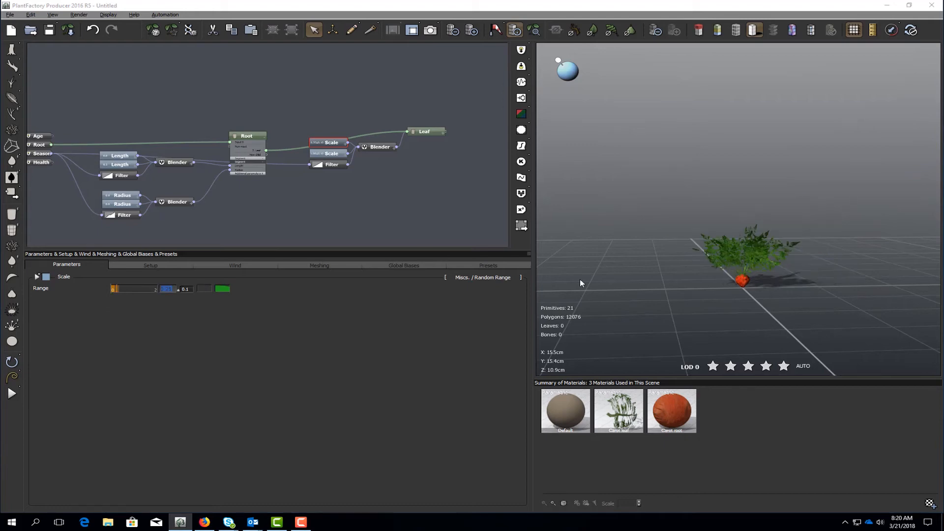
scroll(756, 270, "up", 3)
scroll(756, 270, "down", 3)
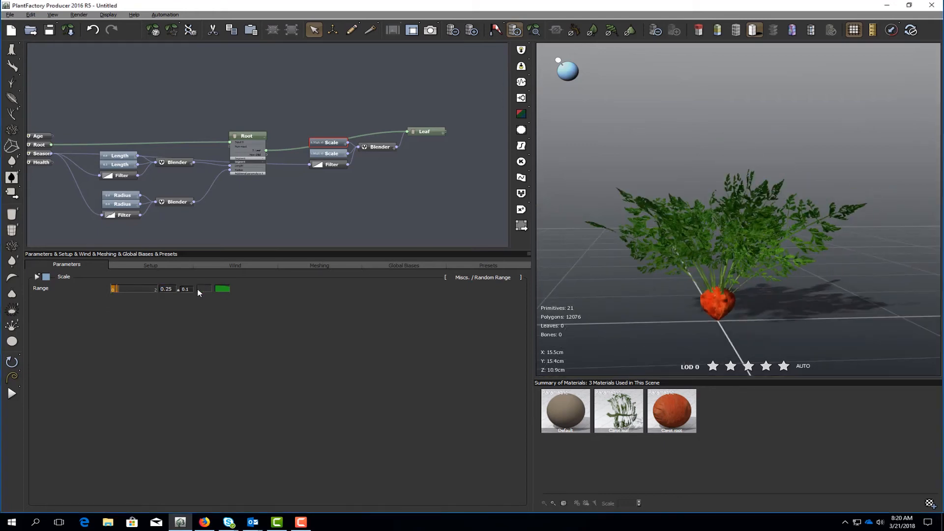
- Set the upper Scale node's range to 0.3 with a variation of 0.05
left_click(169, 290)
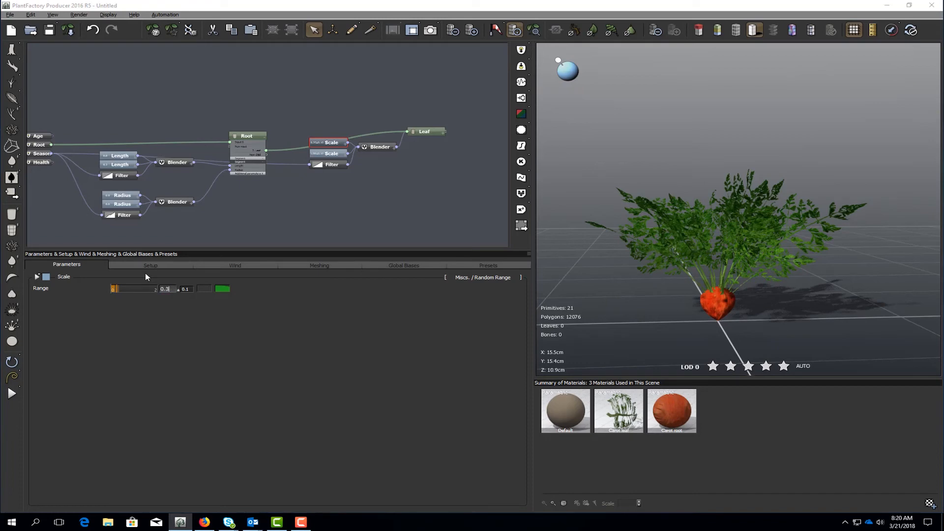
key("Return")
left_click(186, 289)
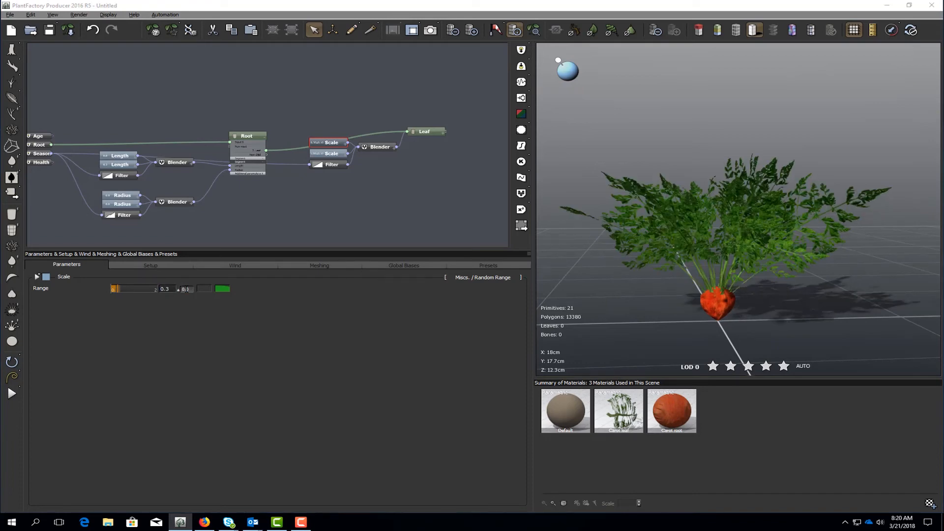
key("Return")
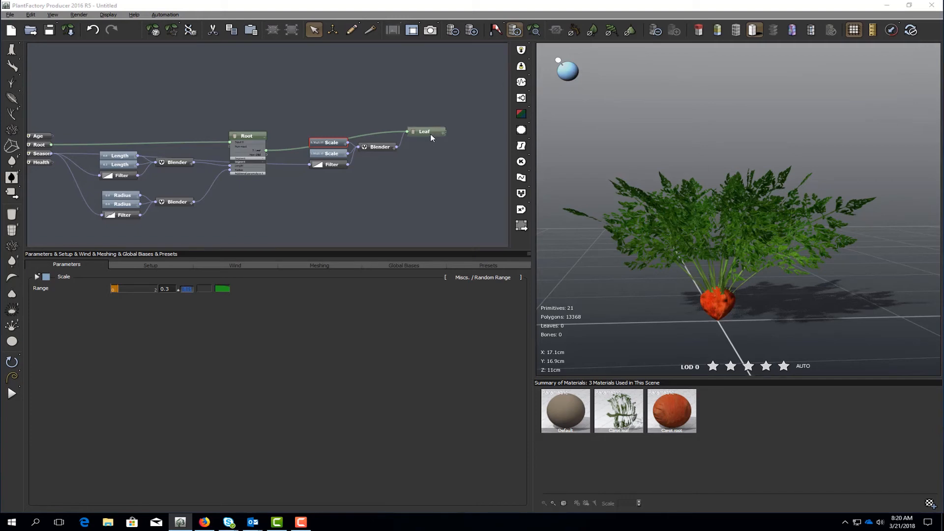
- Lower the upper Radius node's range value below 0.01 to make the young root thinner
middle_click_drag(388, 190, 400, 158)
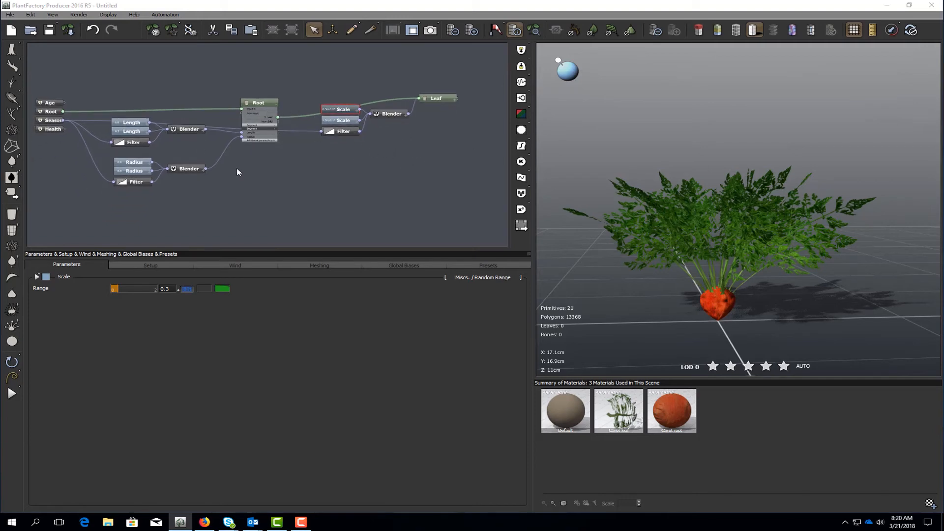
middle_click_drag(160, 167, 211, 158)
scroll(208, 155, "up", 2)
left_click(180, 157)
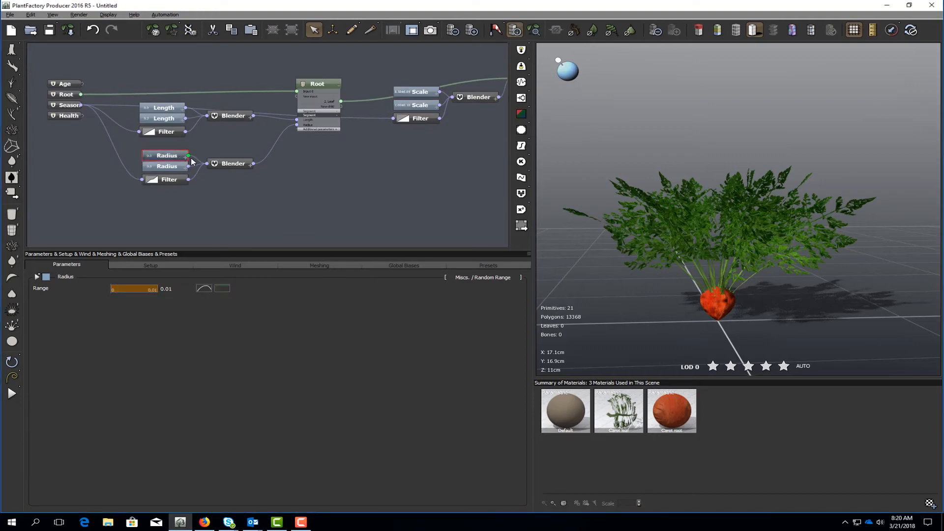
left_click(172, 290)
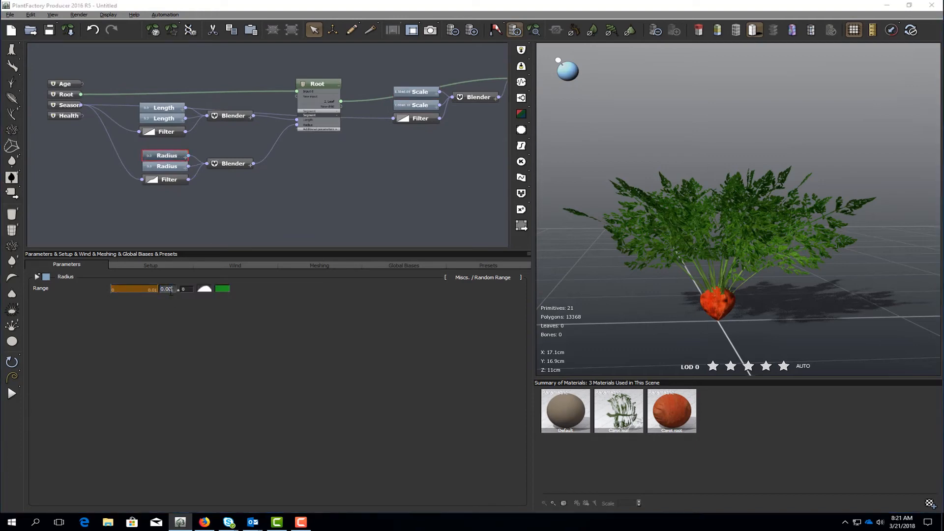
key("Return")
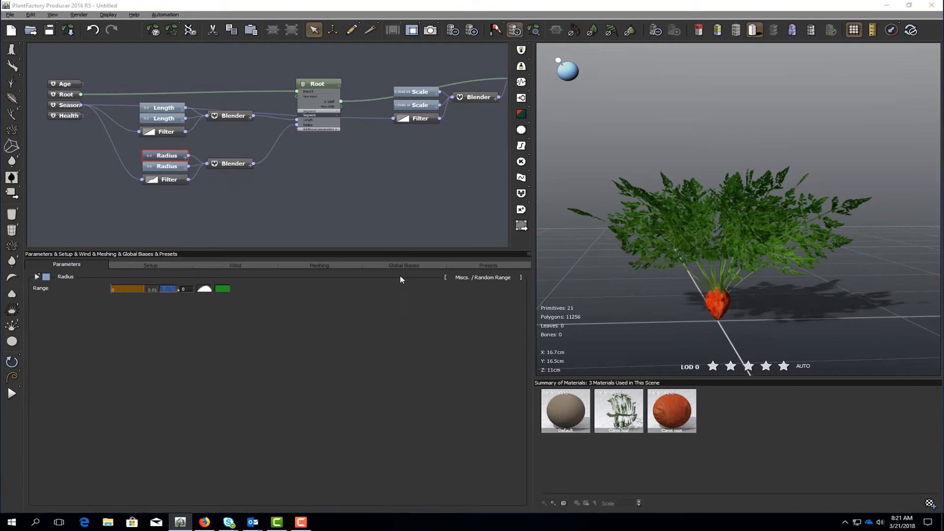
- Set the upper Scale node's range to 0.35
middle_click_drag(413, 161, 379, 168)
left_click(384, 98)
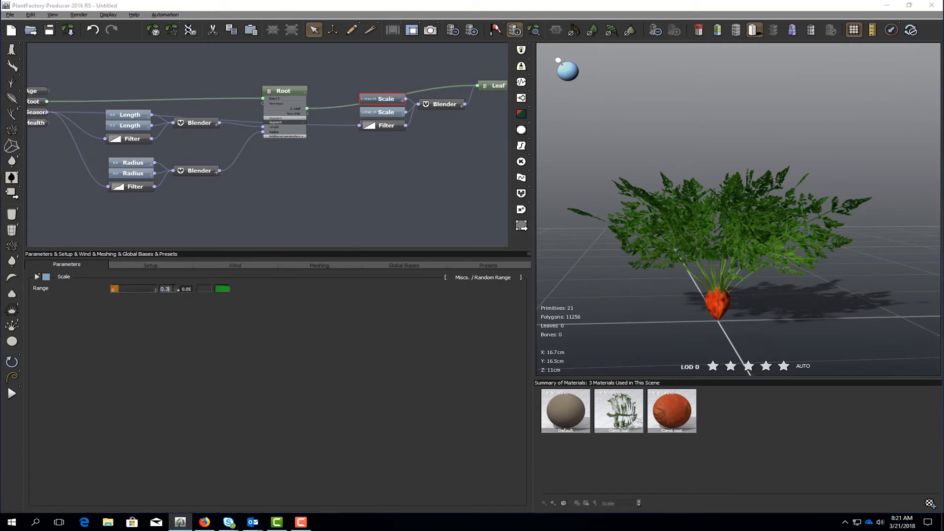
left_click(172, 289)
type("0.3")
key("Return")
scroll(708, 260, "down", 2)
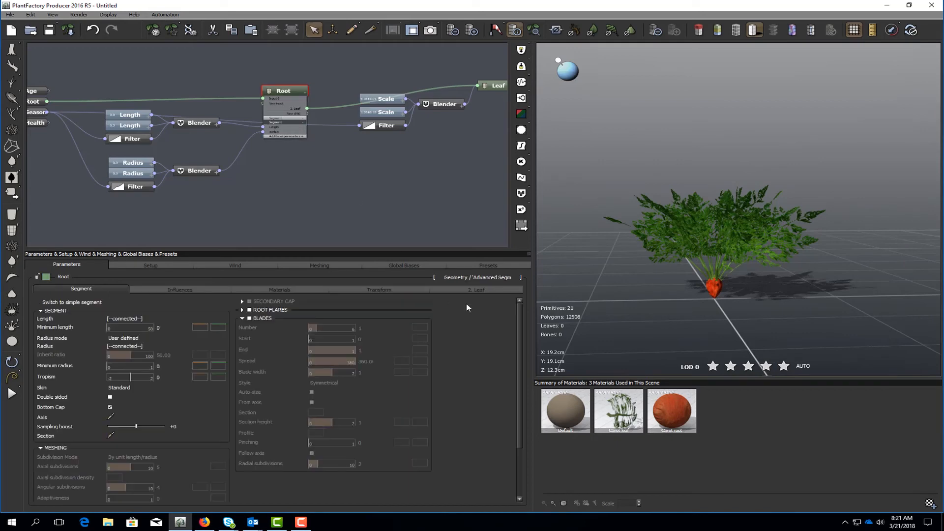
- Connect the orientation Angle in the Root node's Leaf settings to a new random range node
left_click(479, 292)
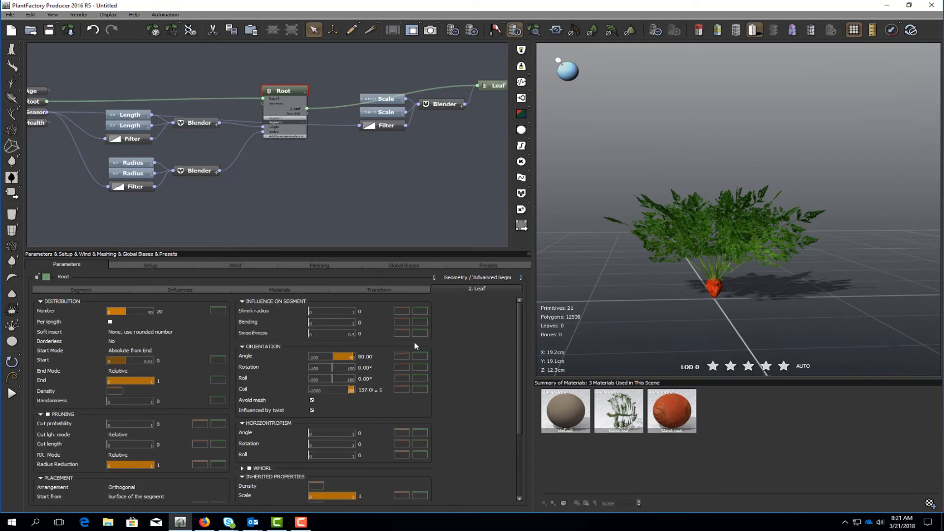
right_click(254, 363)
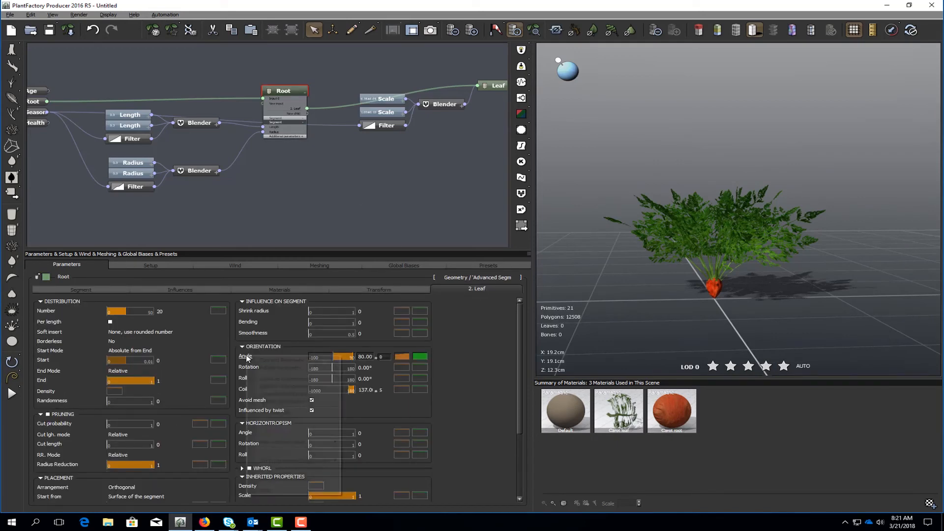
left_click(254, 361)
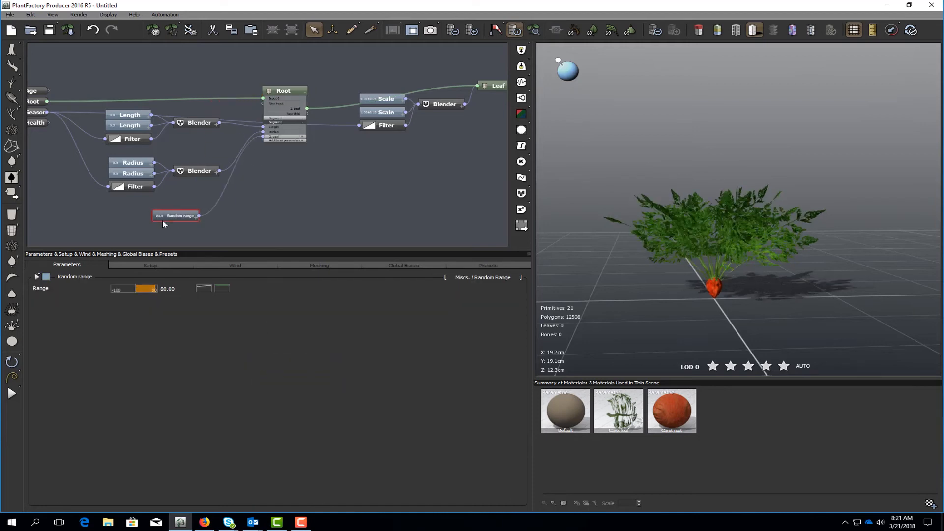
- Place the new random range node beneath the radius Filter and rename it Angle
middle_click_drag(146, 211, 202, 191)
scroll(202, 191, "up", 1)
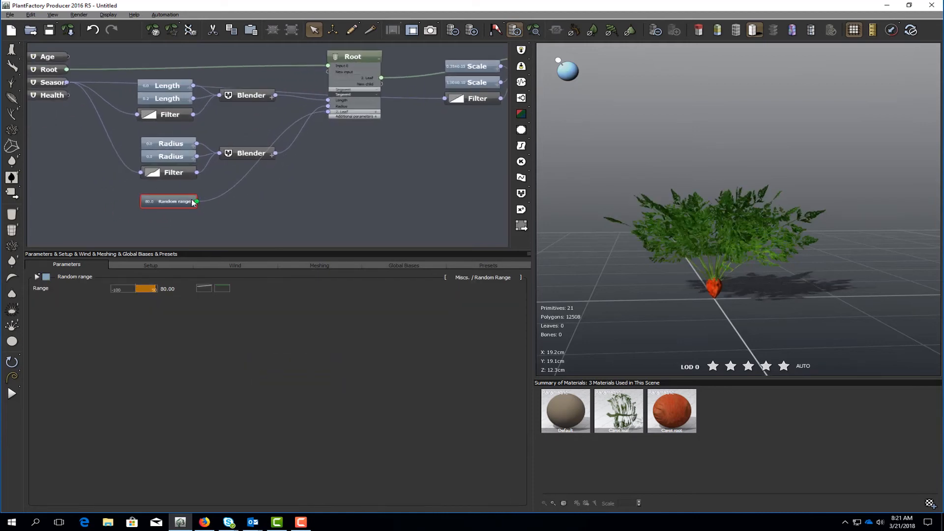
double_click(173, 203)
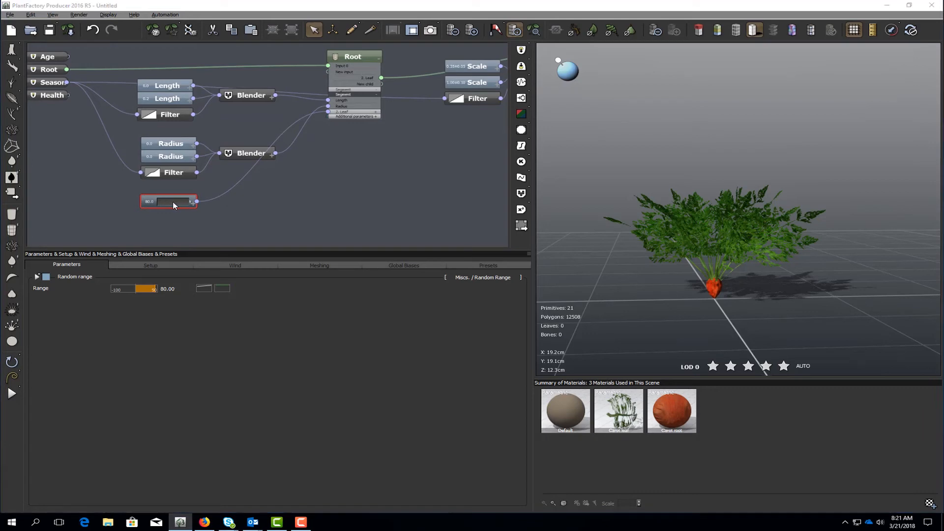
type("Angle")
key("Return")
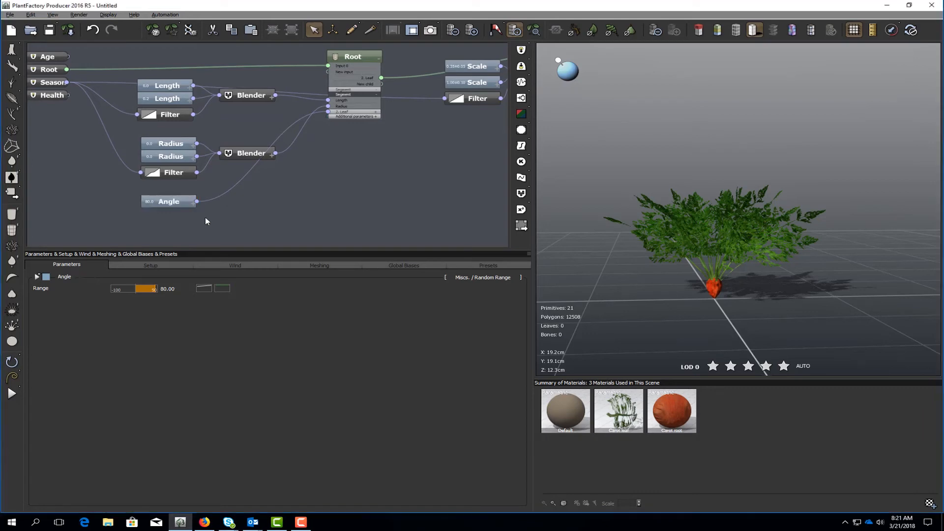
left_click(205, 217)
- Duplicate the Angle node and align both Angle nodes in a stack beneath the radius Filter
left_click(162, 201)
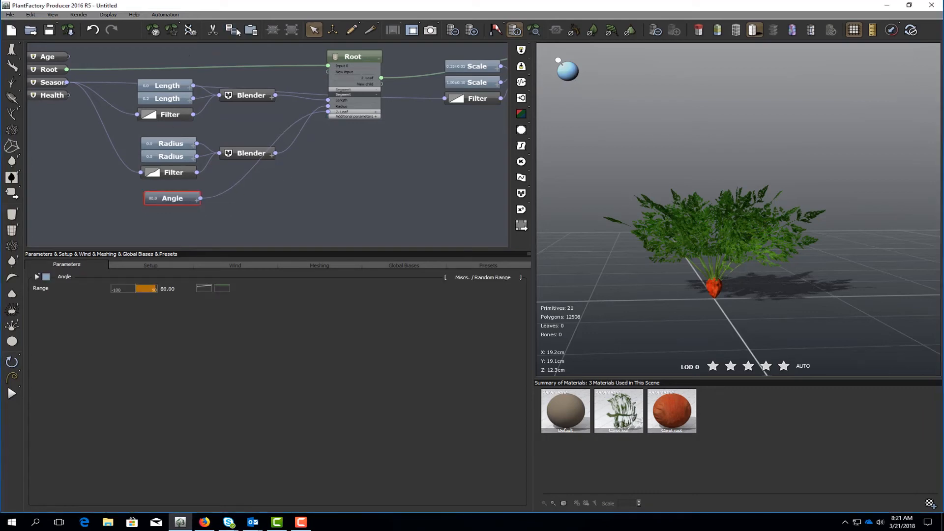
key("ctrl+c")
key("ctrl+v")
left_click_drag(114, 204, 157, 199)
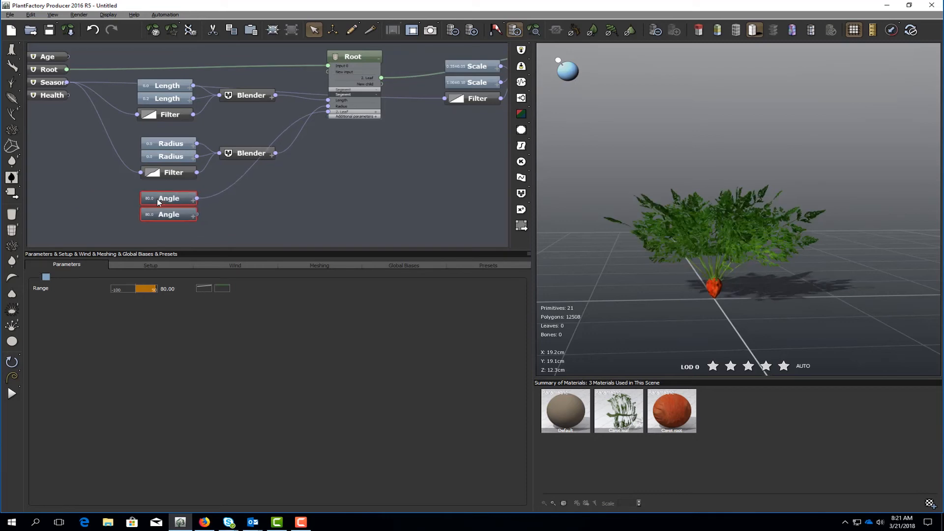
- Add a Blender node beside the Angle nodes and route both Angle nodes through it into the Root node's leaf angle
right_click(241, 202)
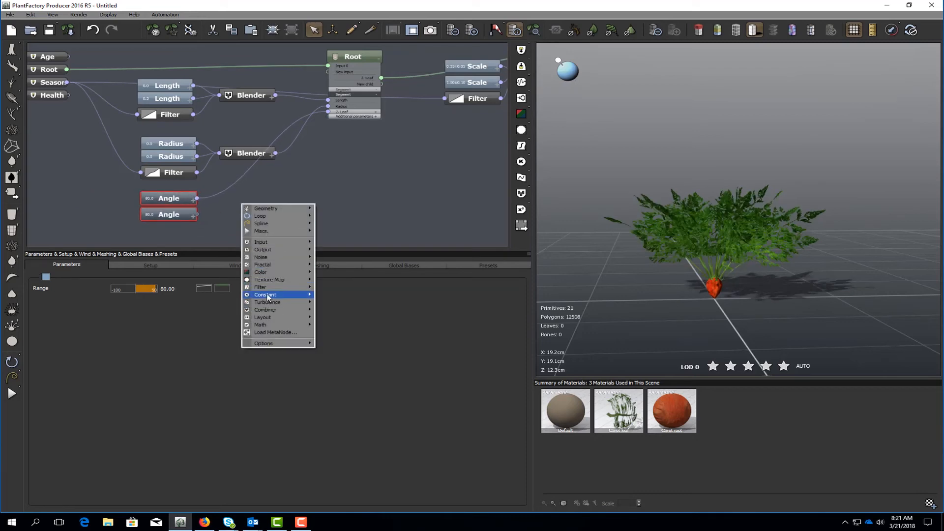
mouse_move(269, 295)
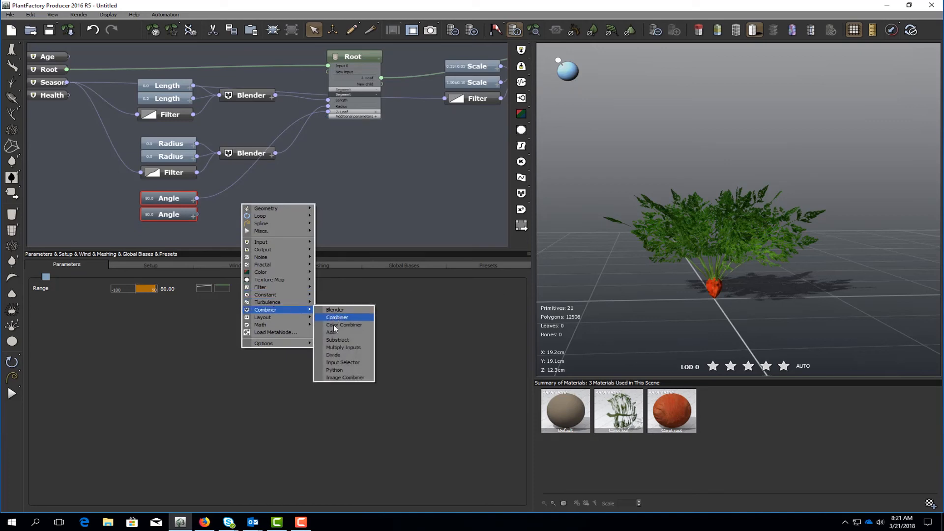
left_click(334, 309)
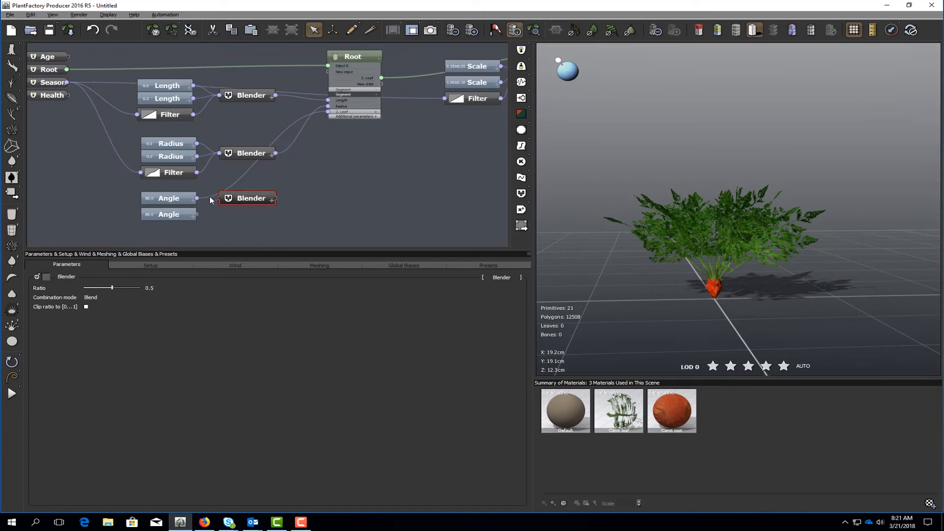
left_click_drag(277, 197, 251, 209)
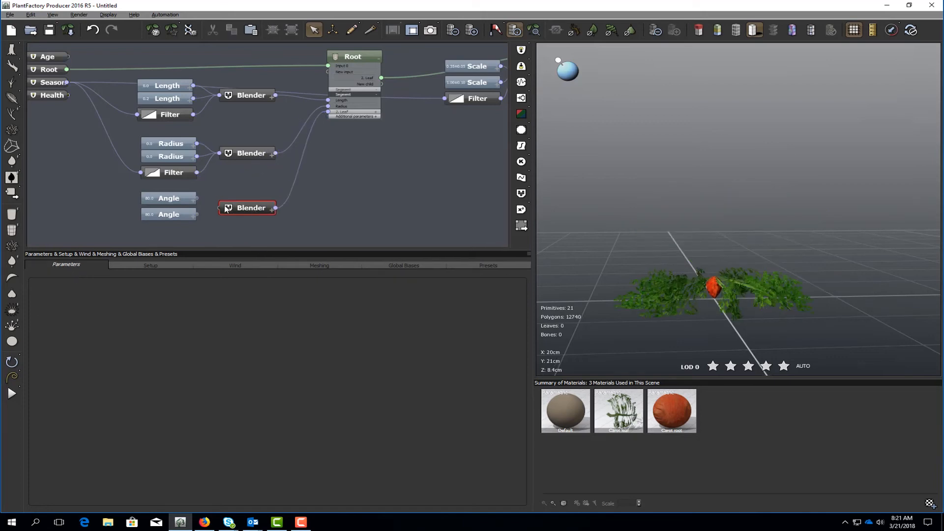
left_click_drag(197, 198, 220, 208)
- Make the angle Blender's ratio connectable and move the leaf-scale Filter beneath the Angle nodes
left_click(251, 207)
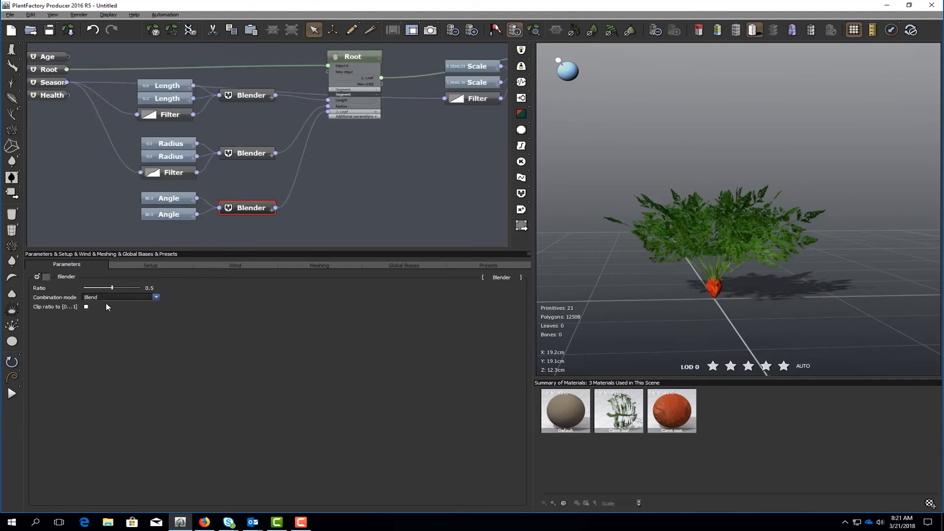
right_click(37, 288)
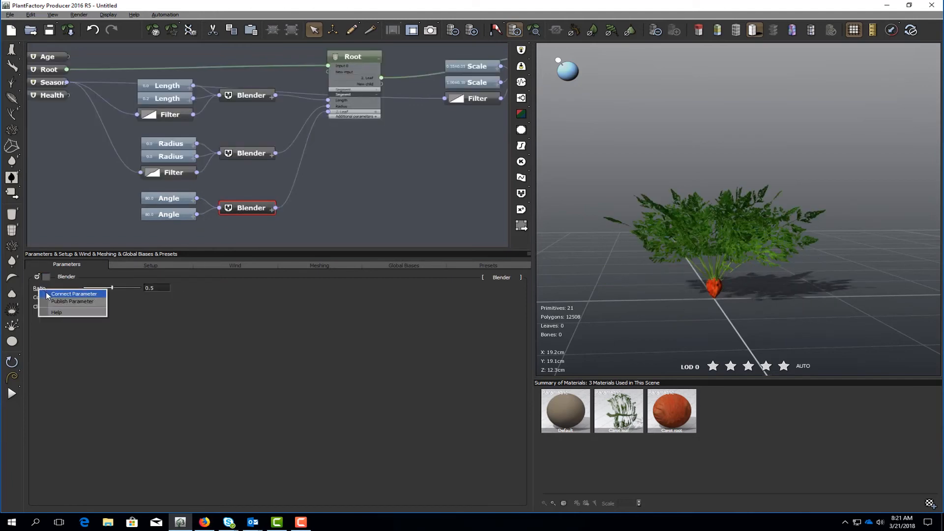
left_click(46, 293)
scroll(258, 194, "down", 2)
scroll(259, 194, "down", 1)
left_click_drag(401, 116, 196, 218)
middle_click_drag(284, 214, 296, 203)
scroll(296, 202, "up", 2)
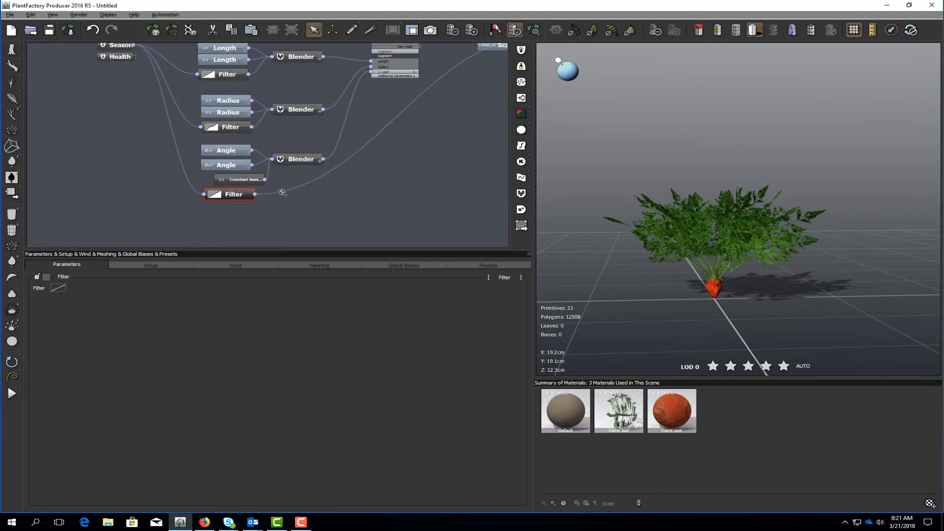
- Drive the angle Blender's ratio from the Filter beneath it and delete the leftover Constant Number node
left_click_drag(245, 181, 226, 187)
left_click(229, 226)
key("Delete")
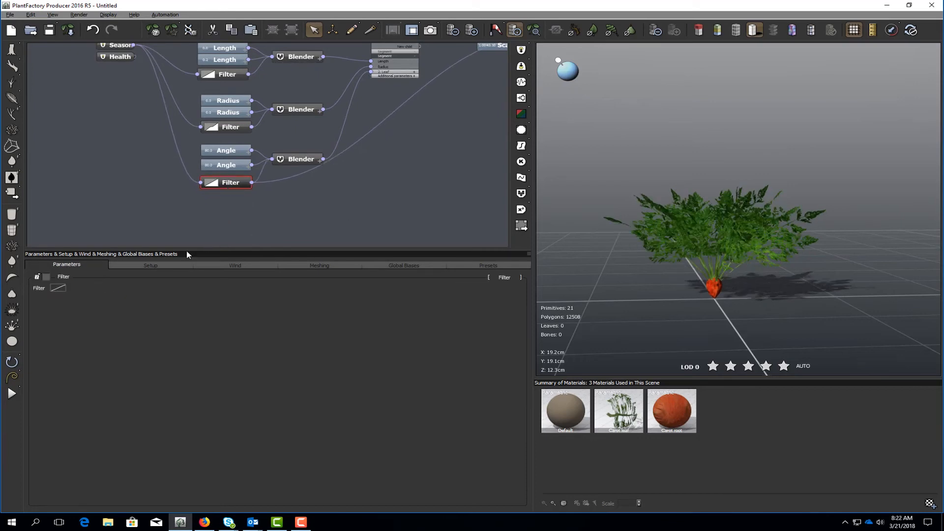
- Raise the starting keypoint of the upper Angle node's range profile to about Y 0.89
left_click(227, 153)
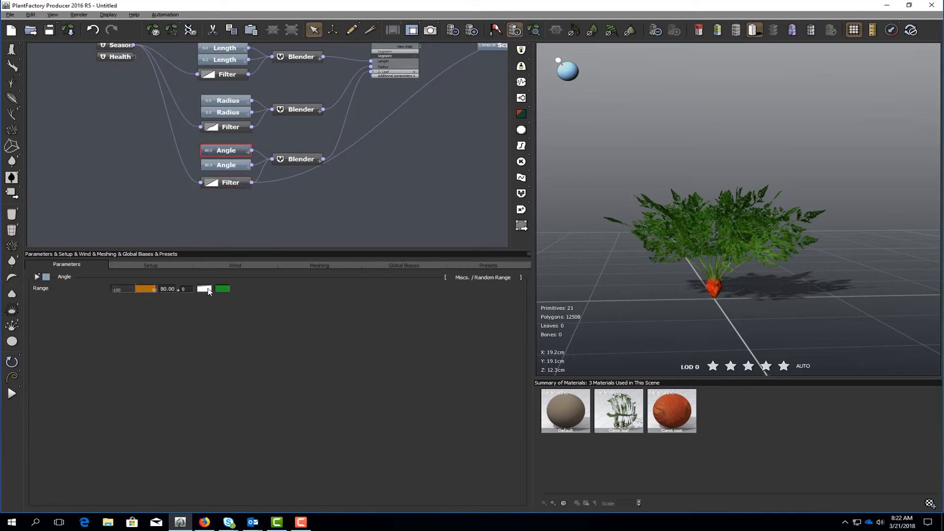
left_click(203, 291)
left_click(216, 295)
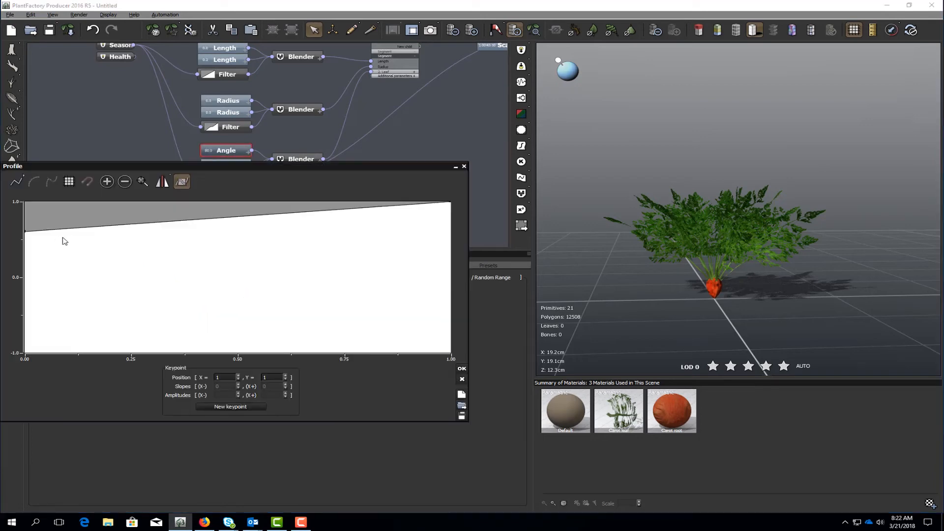
left_click_drag(25, 231, 19, 210)
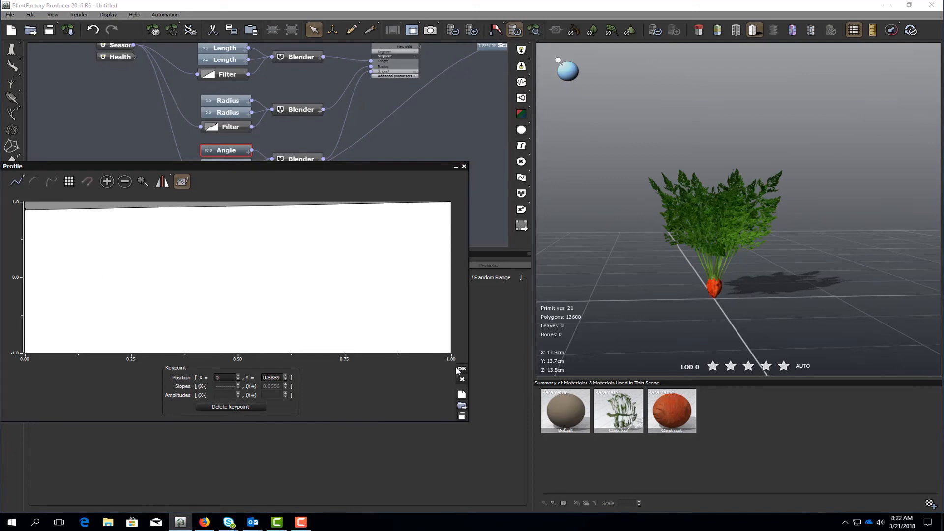
left_click(461, 369)
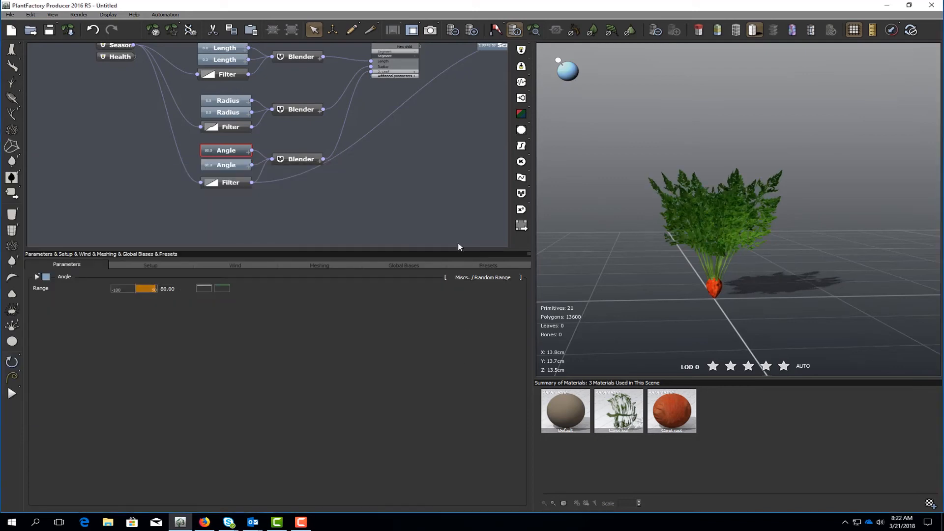
- Connect the distribution Number in the Root node's Leaf settings to a new random range node and place it beneath the angle Filter
scroll(437, 149, "down", 2)
middle_click_drag(436, 149, 389, 200)
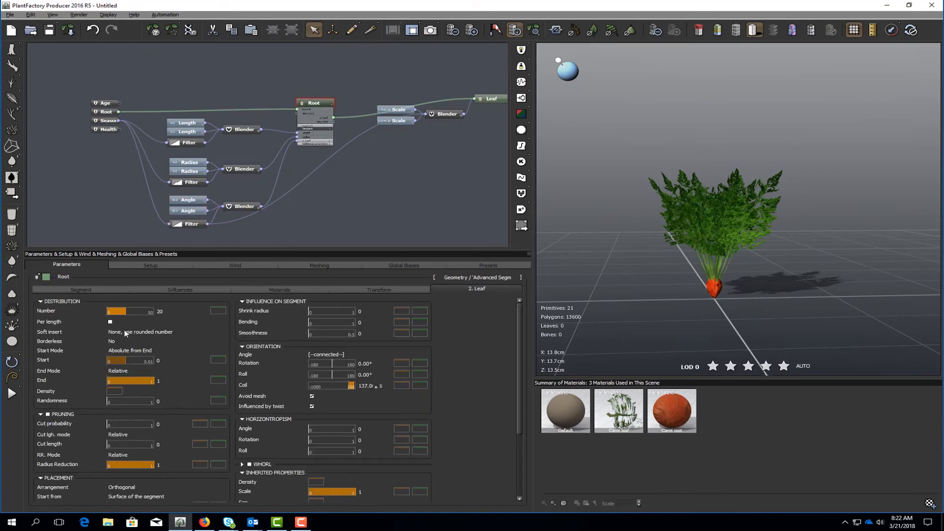
right_click(49, 311)
left_click(84, 316)
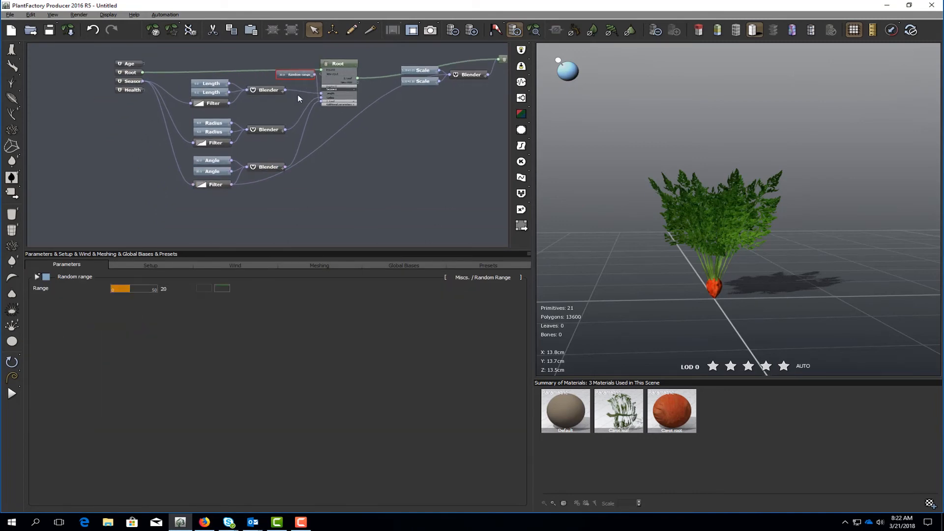
left_click_drag(240, 212, 235, 208)
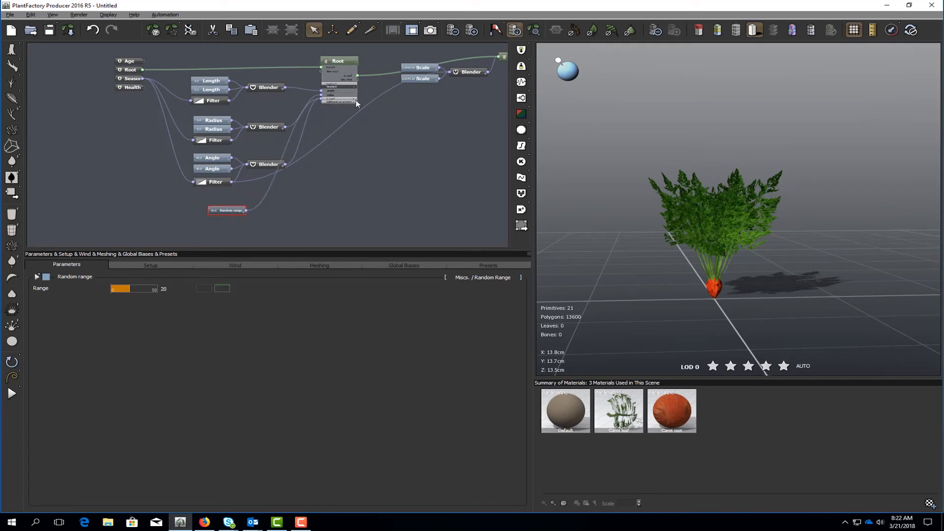
- Expand the Root node's Leaf inputs, then move the angle group down and place the random range node between it and the radius group
left_click(355, 99)
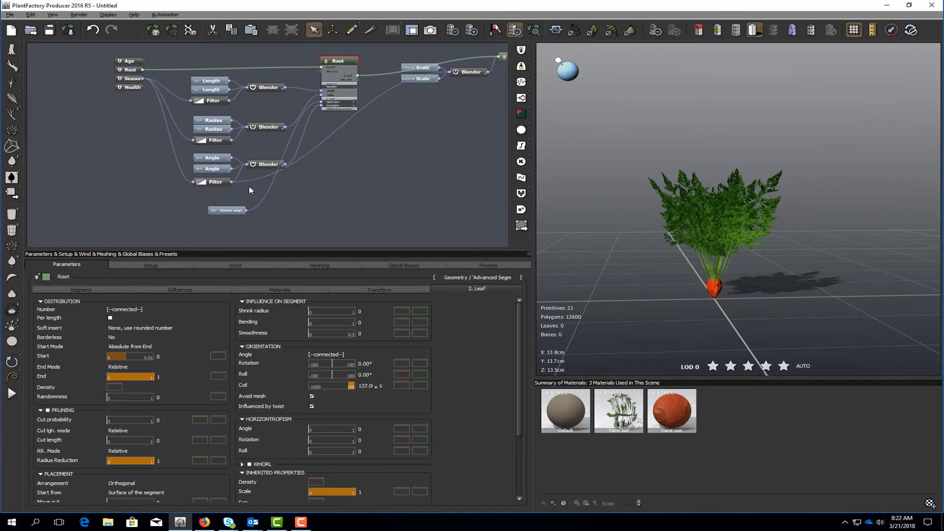
left_click_drag(251, 189, 210, 176)
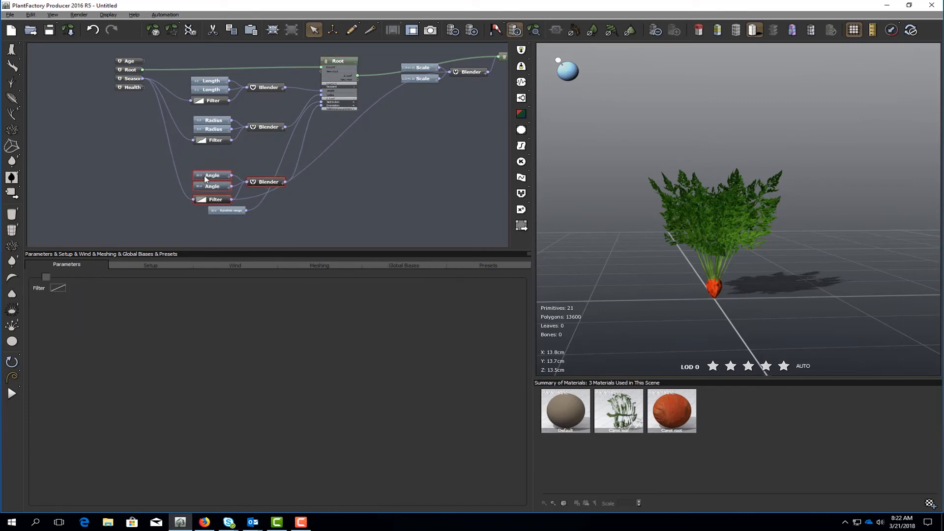
left_click_drag(235, 211, 214, 156)
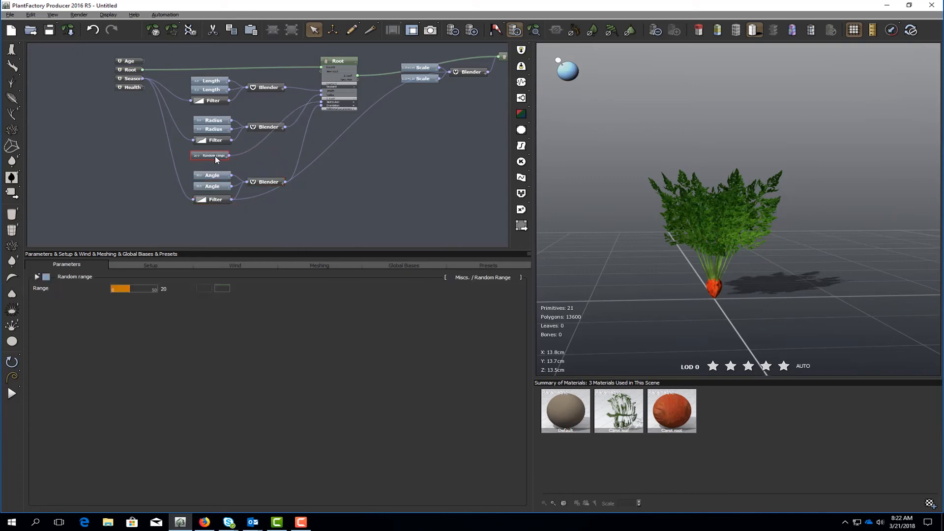
- Rename the random range node Number and align it directly beneath the radius Filter
double_click(214, 157)
type("N")
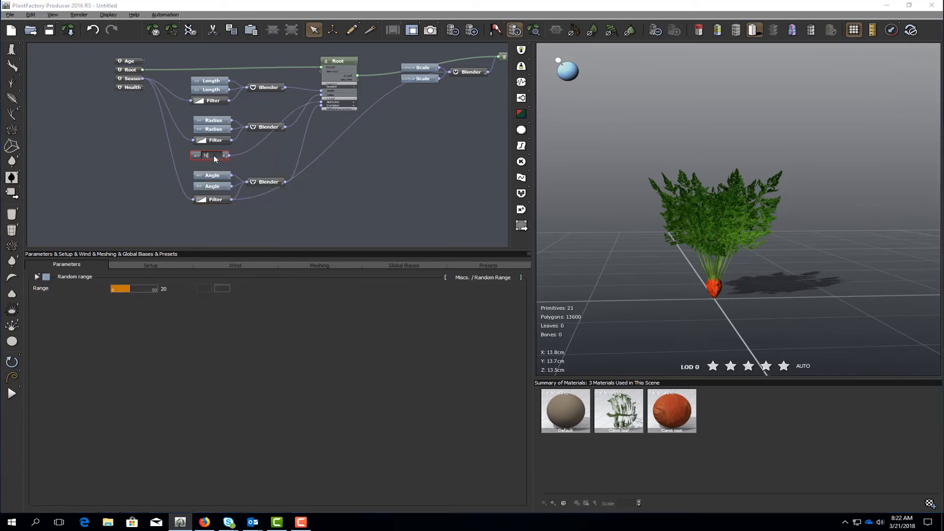
type("umber")
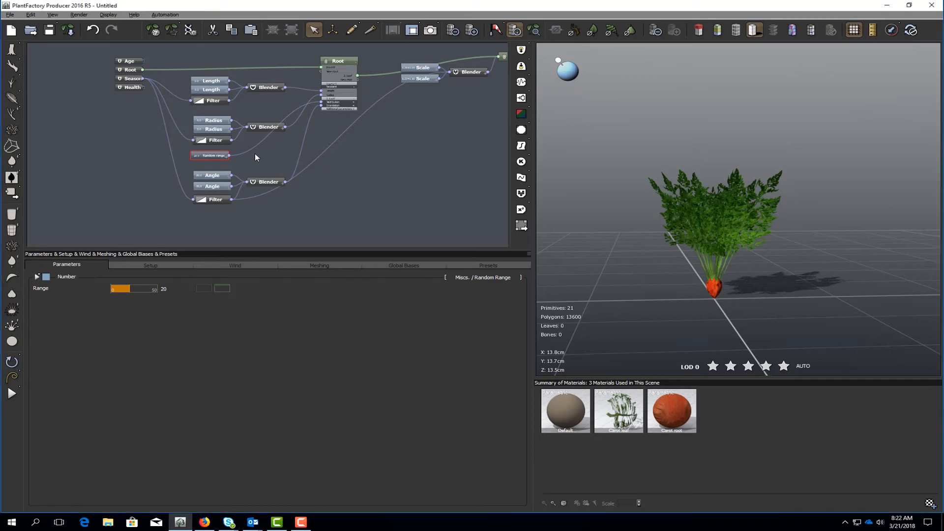
left_click(255, 154)
left_click(215, 153)
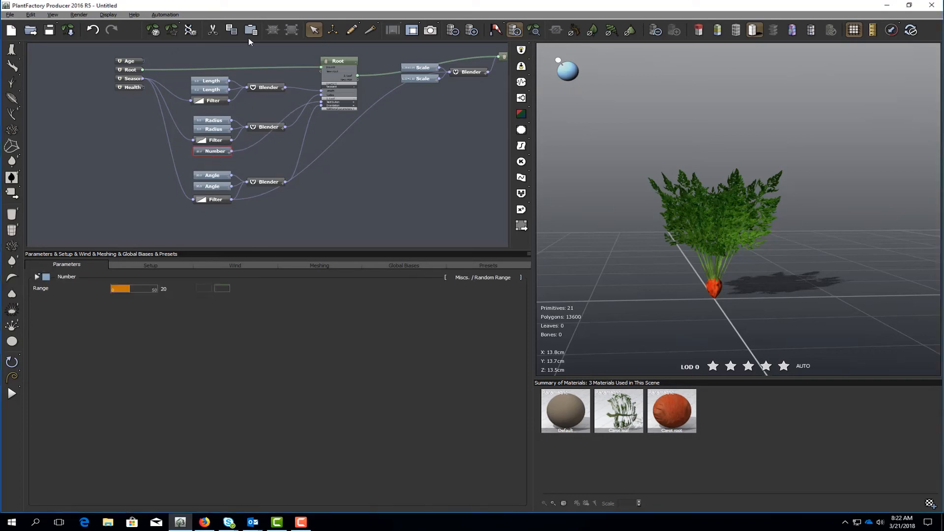
- Duplicate the Number node and stack the copy directly beneath the original
left_click(233, 31)
left_click(250, 32)
left_click_drag(181, 157, 219, 165)
- Add a Blender node beside the Number nodes and route both through it into the Root node's leaf distribution input
right_click(267, 152)
mouse_move(295, 253)
left_click(364, 259)
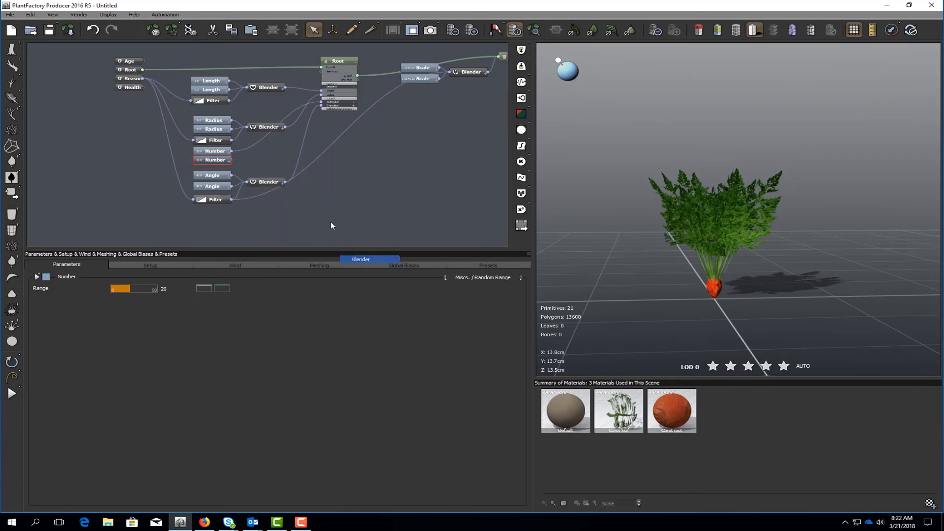
scroll(261, 152, "up", 2)
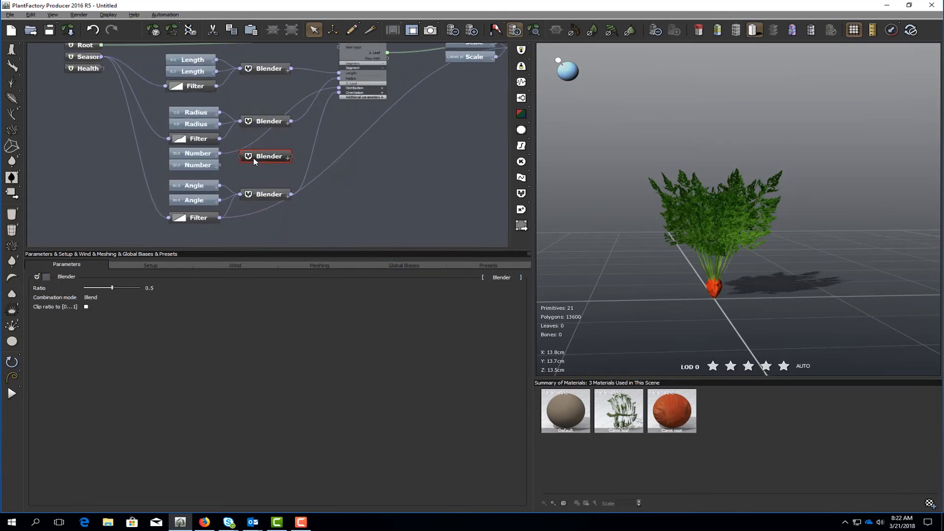
left_click_drag(231, 152, 291, 156)
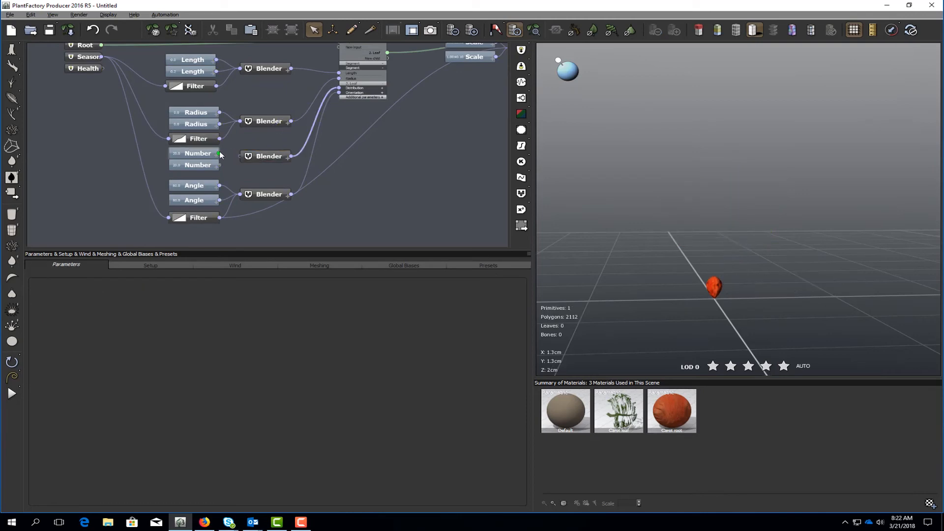
left_click_drag(220, 154, 241, 158)
- Connect the number Blender's ratio to the shared Filter under the Angle nodes and delete the leftover Constant Number node
left_click(260, 156)
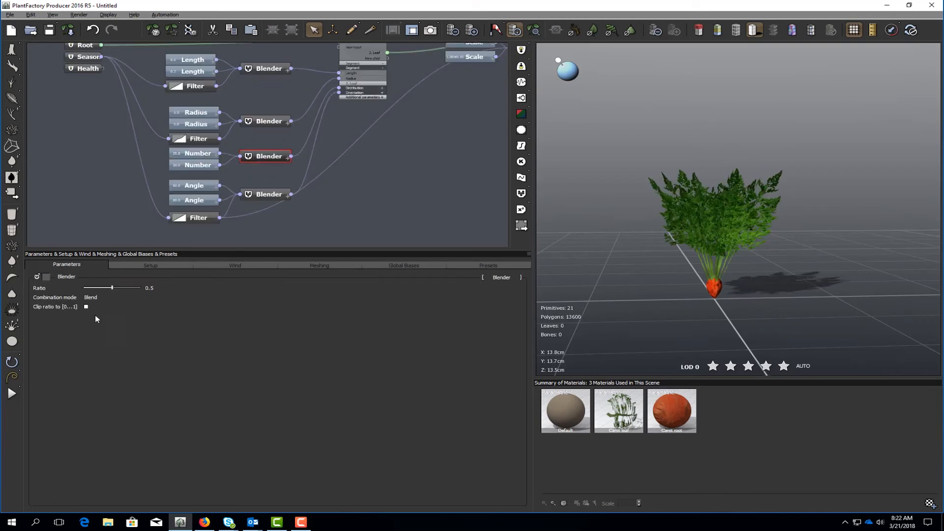
right_click(51, 292)
left_click(69, 297)
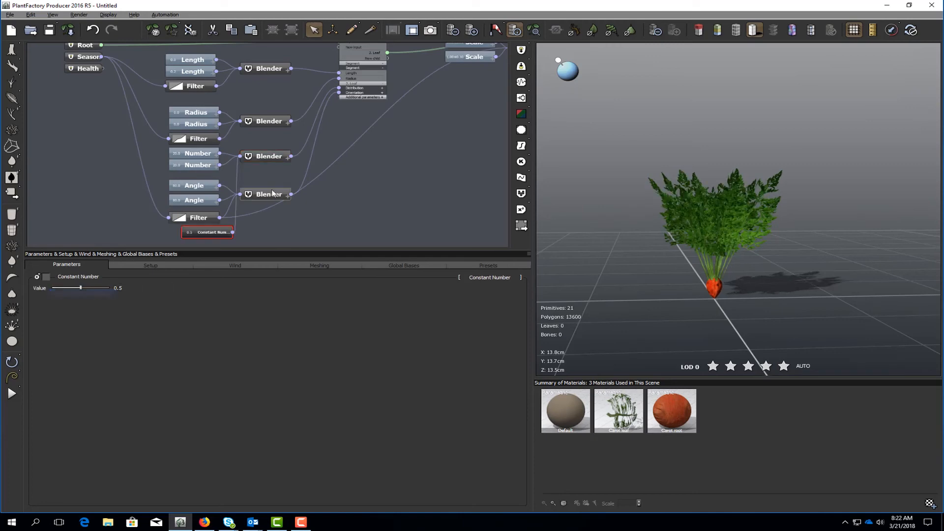
left_click(233, 223)
left_click_drag(235, 226, 220, 218)
left_click(221, 233)
key("Delete")
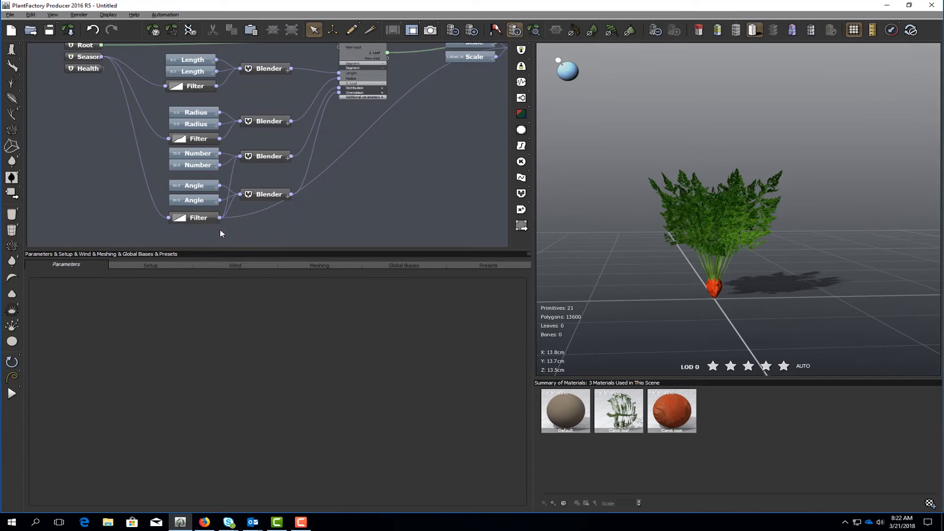
- Set the upper Number node's range to 14 and give it a random variation
left_click(197, 153)
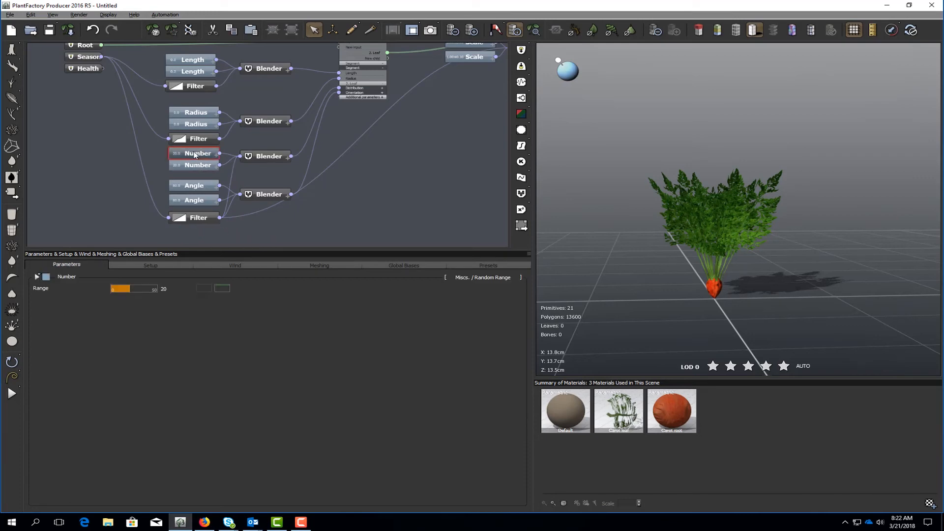
left_click(164, 289)
type("14")
key("Return")
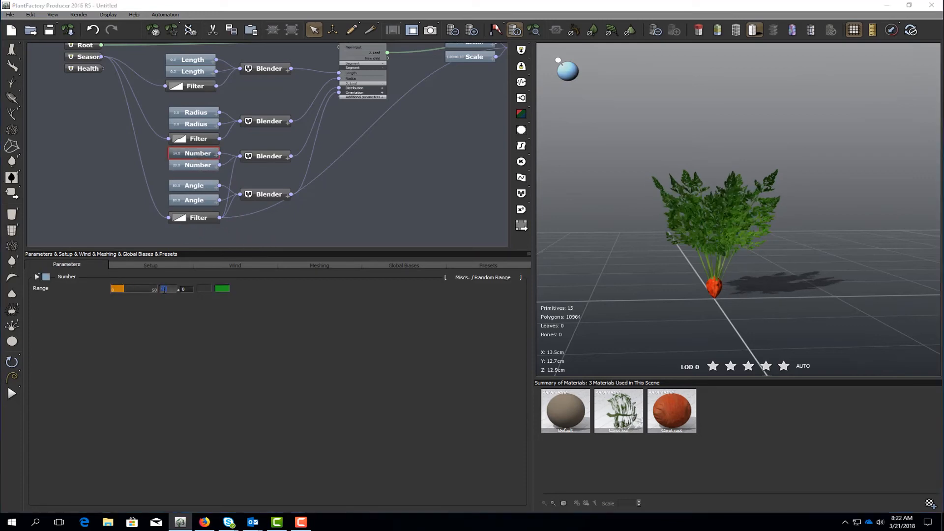
left_click(187, 289)
- Set the lower Number node's random variation to 2
left_click(173, 165)
left_click(187, 289)
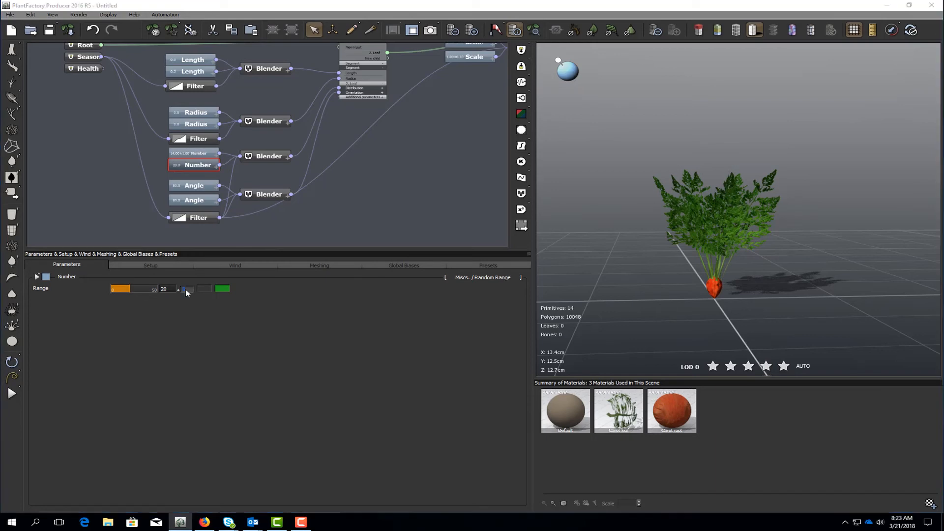
type("2")
key("Return")
- Set the Move out value in the Root node's leaf placement settings to -0.5
scroll(364, 182, "down", 2)
right_click_drag(753, 244, 523, 185)
middle_click_drag(398, 153, 346, 166)
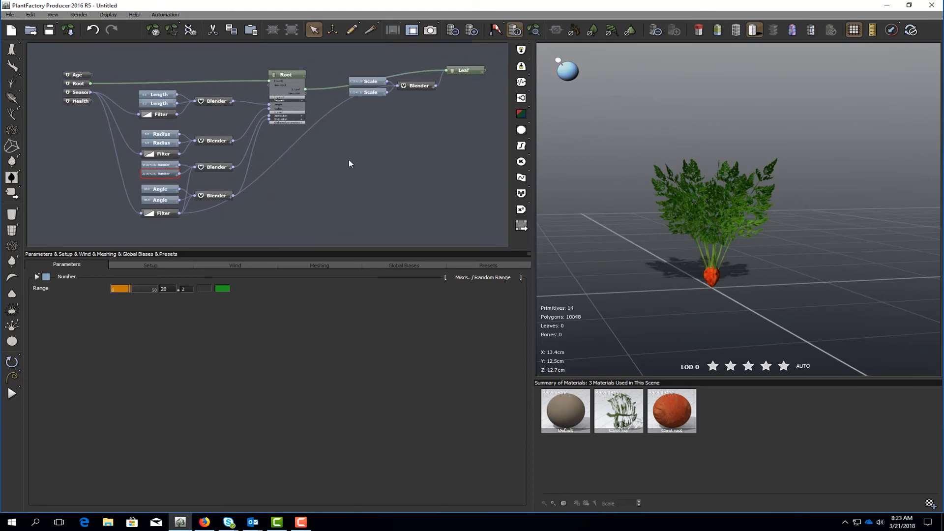
left_click(298, 78)
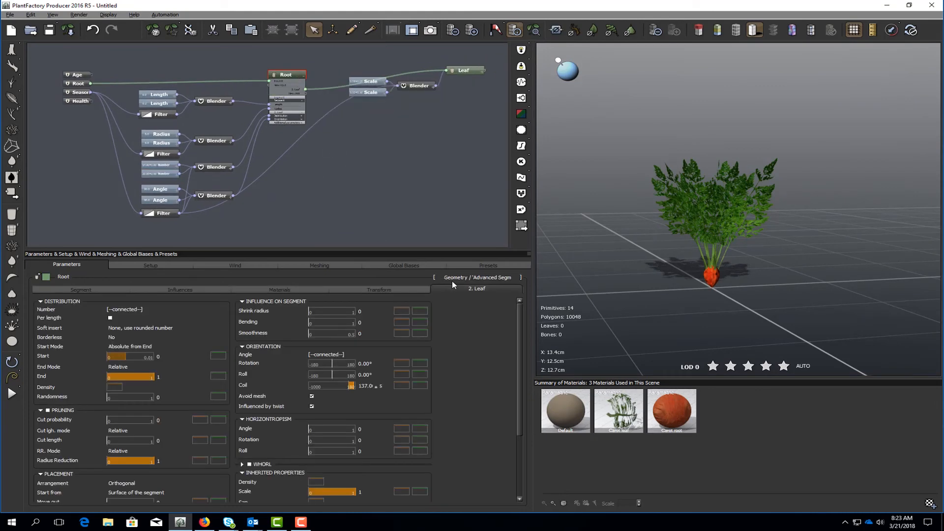
left_click_drag(519, 344, 519, 367)
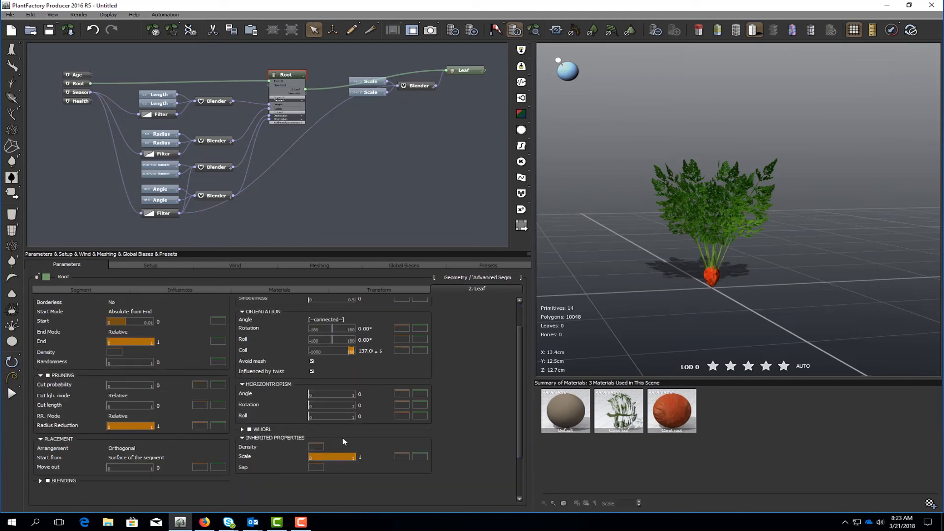
left_click(166, 464)
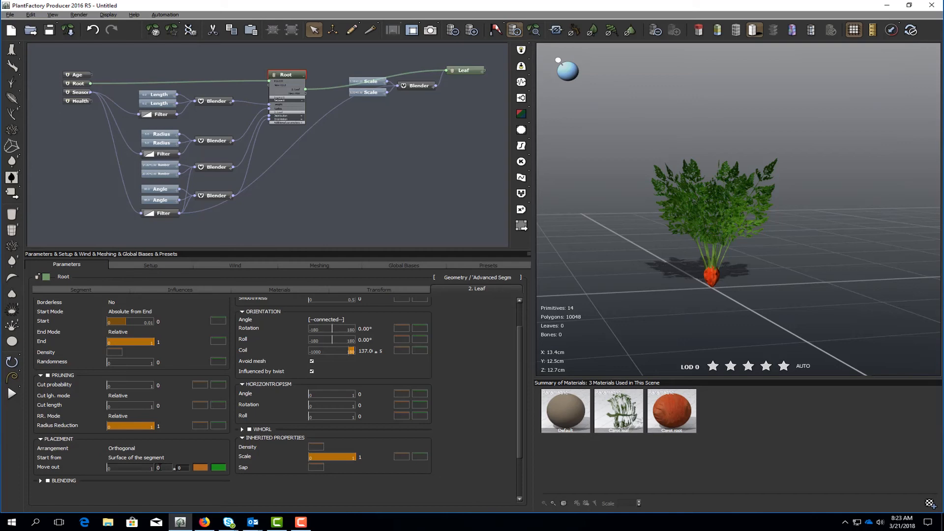
left_click(159, 468)
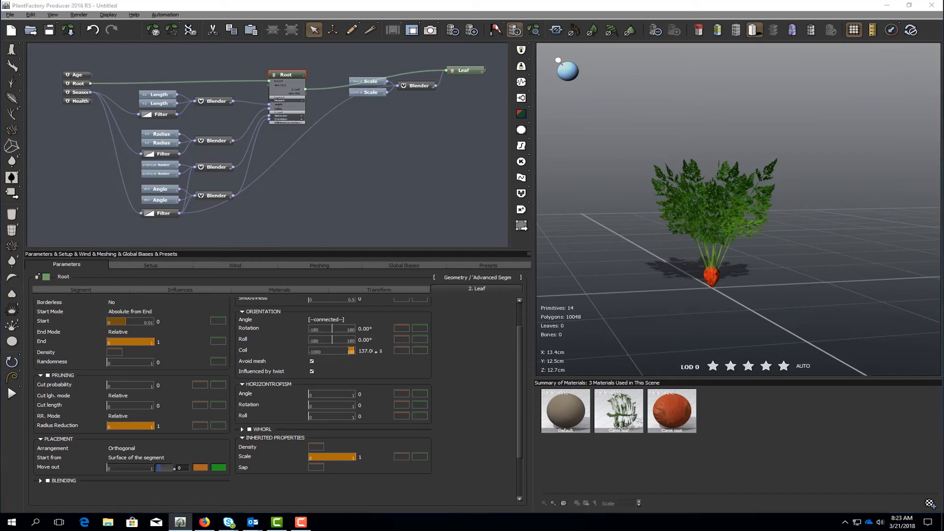
type("-0.5")
key("Return")
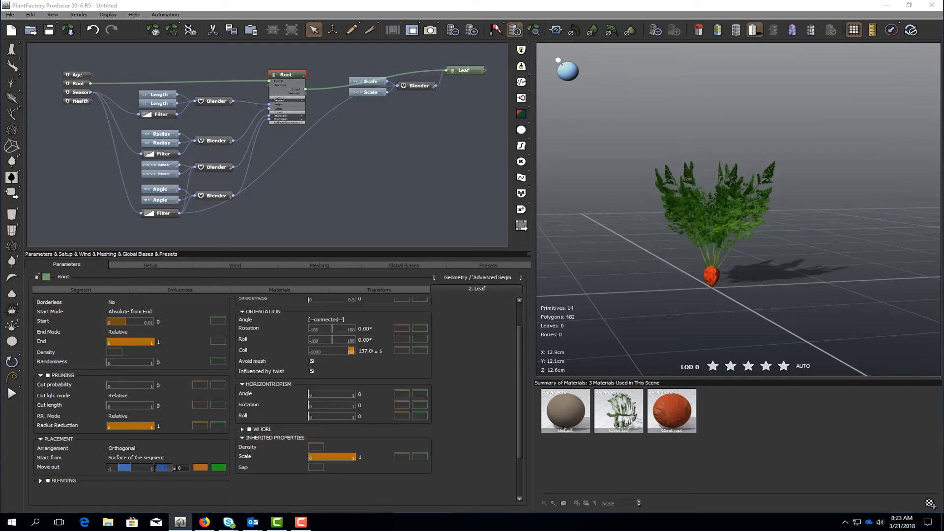
- Give the leaf placement's Move out value a random variation of 0.5 and check the leaf bases on the carrot
left_click(187, 467)
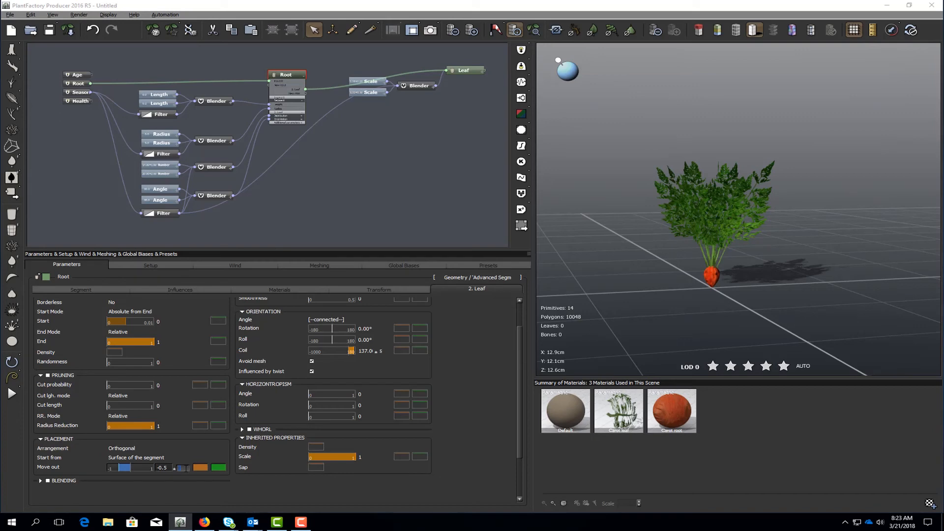
type("5")
key("Return")
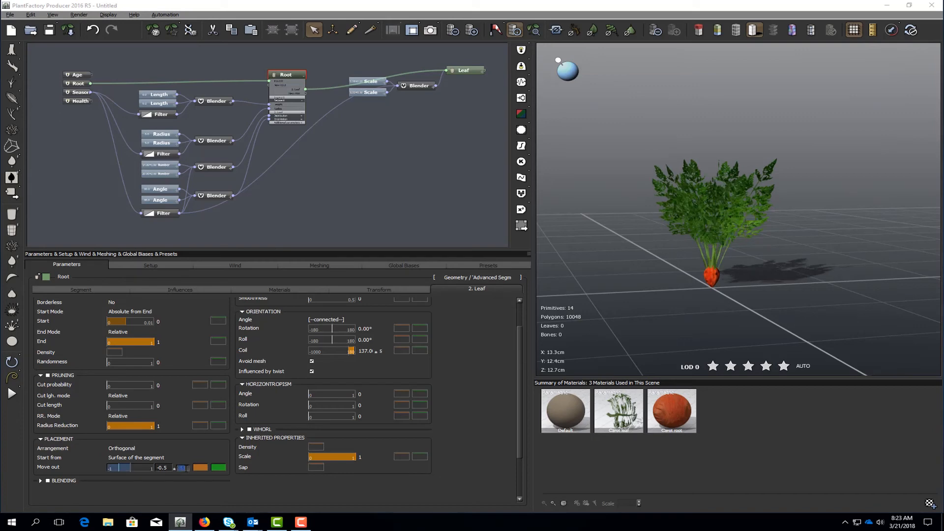
scroll(731, 260, "up", 5)
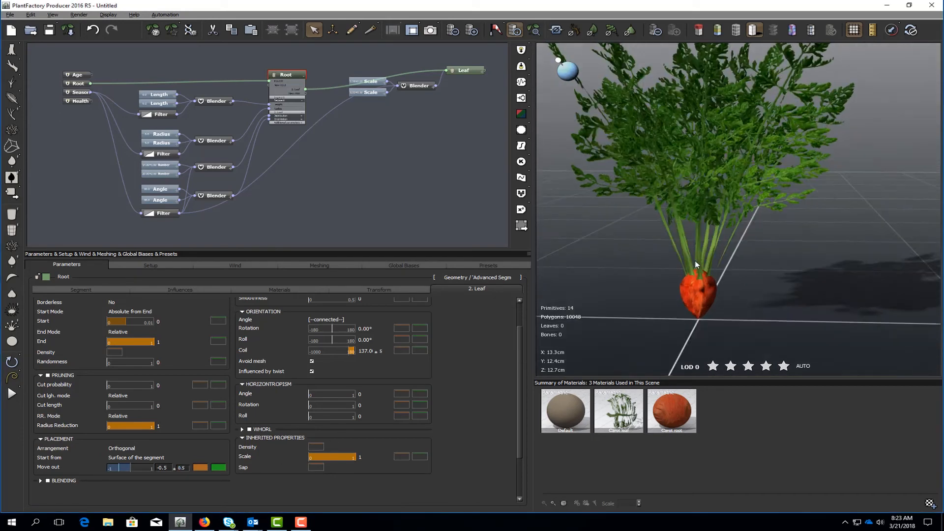
left_click_drag(683, 255, 745, 197)
left_click_drag(726, 239, 746, 235)
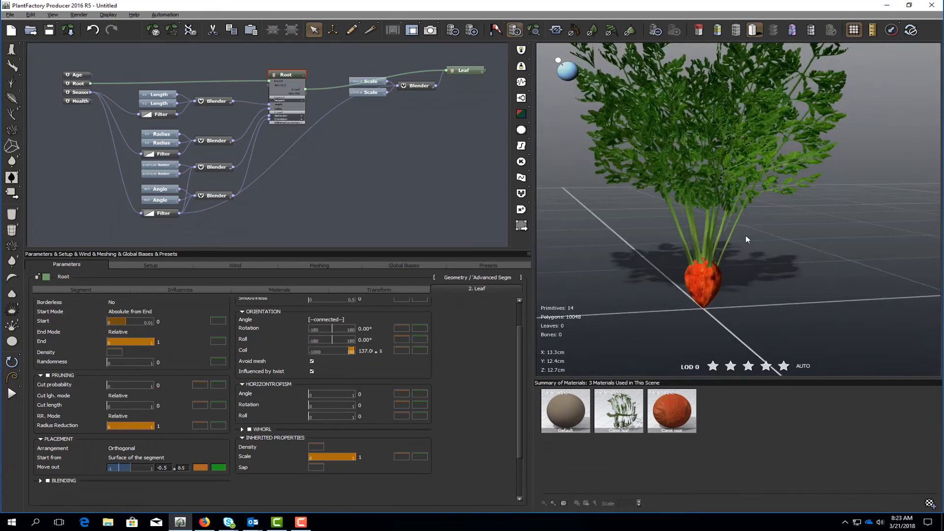
scroll(745, 235, "down", 3)
middle_click_drag(739, 236, 727, 247)
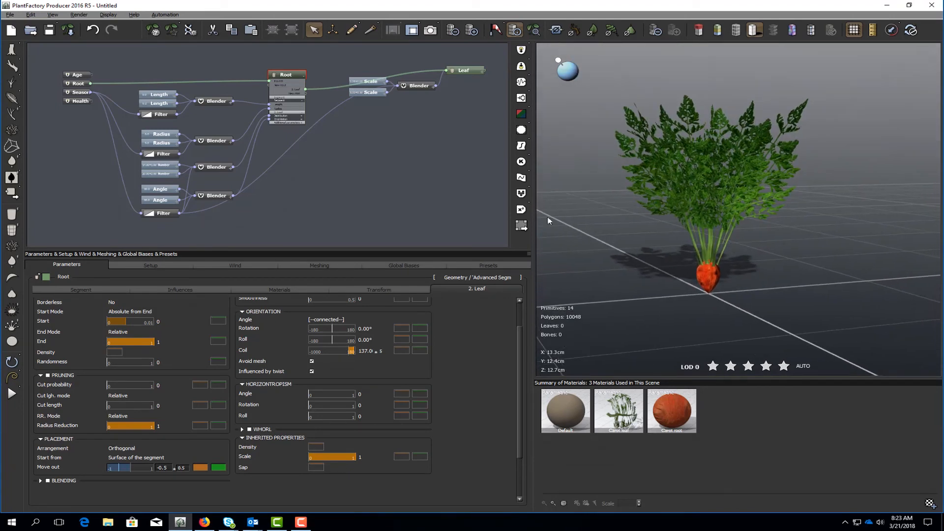
- Select the Leaf node and examine where the leaf stems meet the carrot up close, with the wireframe temporarily displayed
middle_click_drag(447, 115, 318, 143)
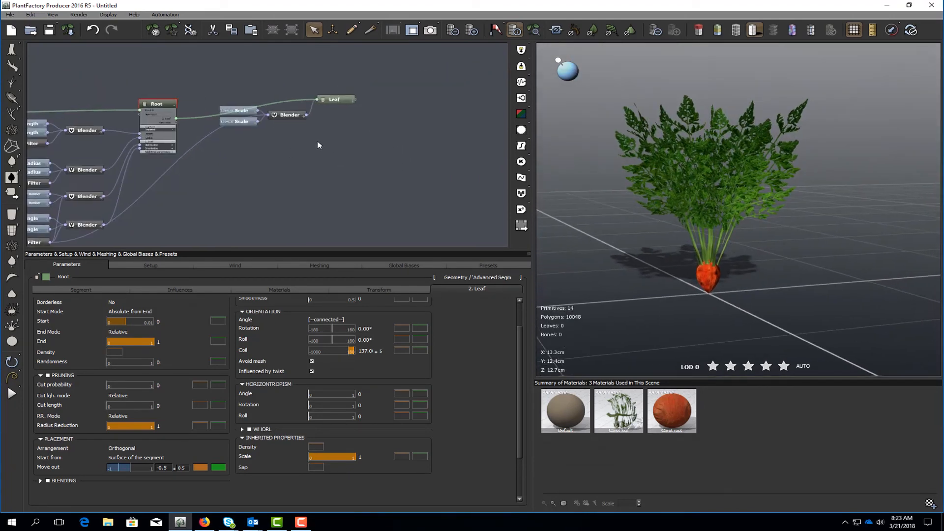
left_click(337, 101)
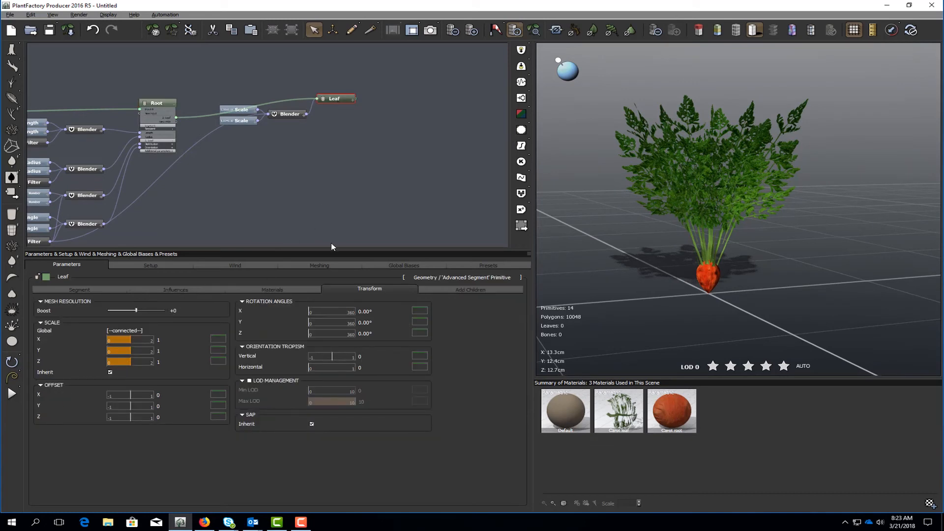
scroll(748, 265, "up", 5)
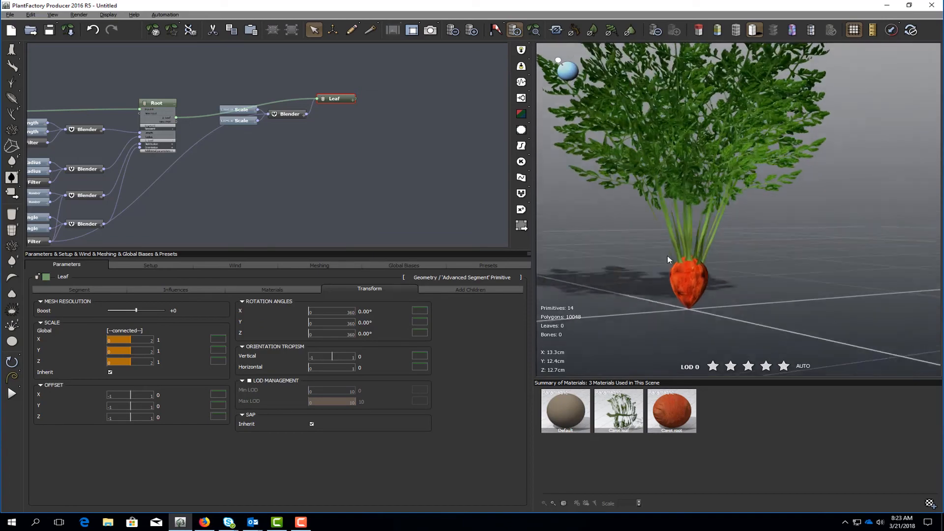
scroll(732, 260, "up", 3)
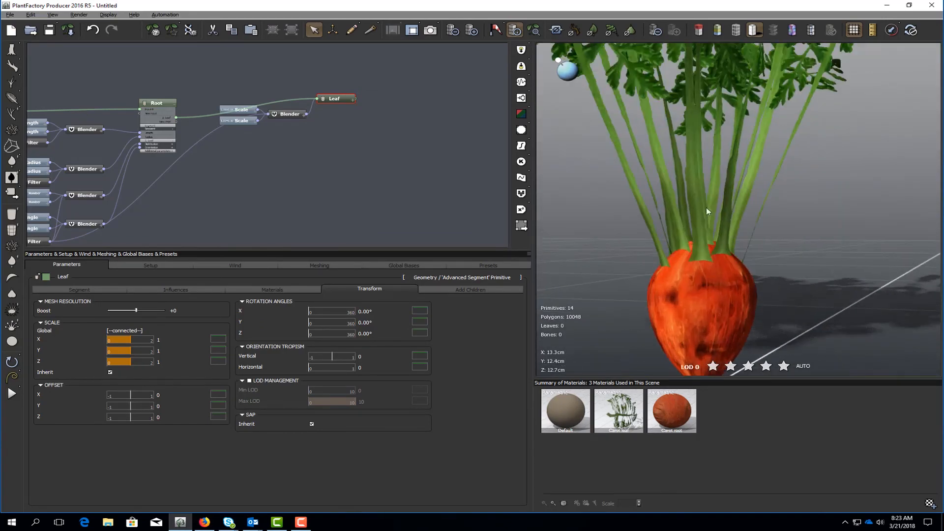
left_click(736, 31)
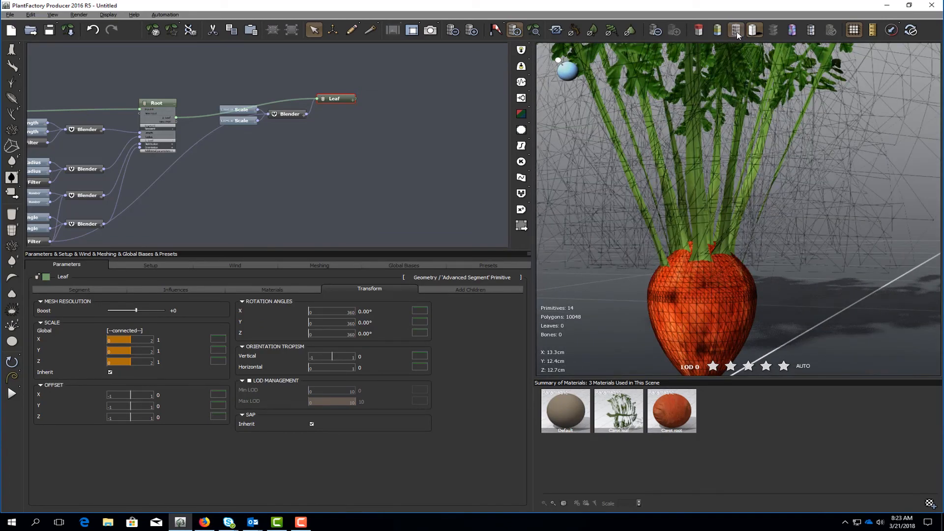
left_click(737, 33)
scroll(767, 259, "down", 8)
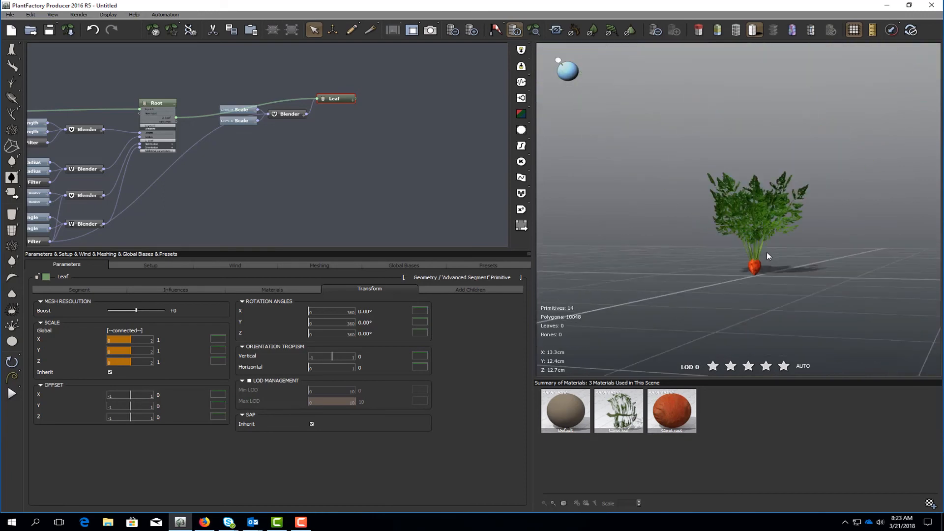
left_click_drag(768, 254, 754, 251)
- Preview the plant's growth by setting Season to 25, 50 and finally 100 percent
left_click(485, 266)
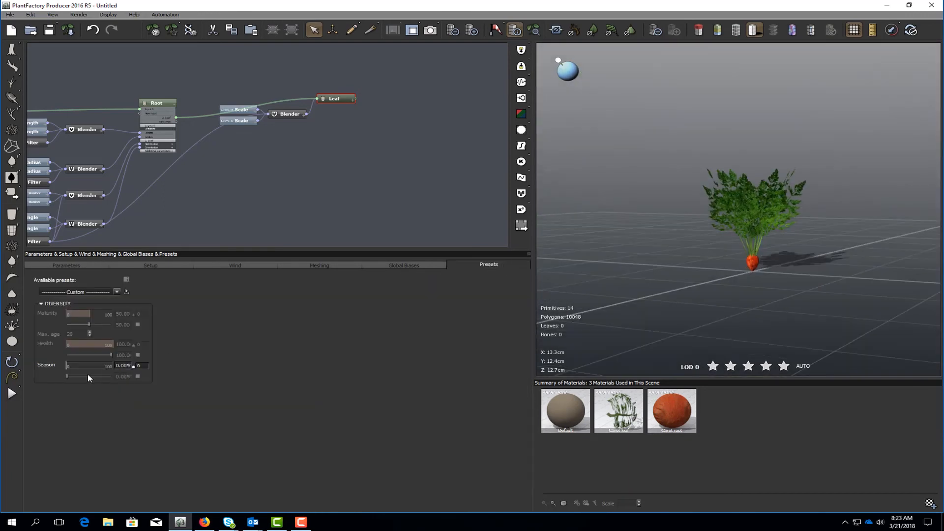
double_click(124, 366)
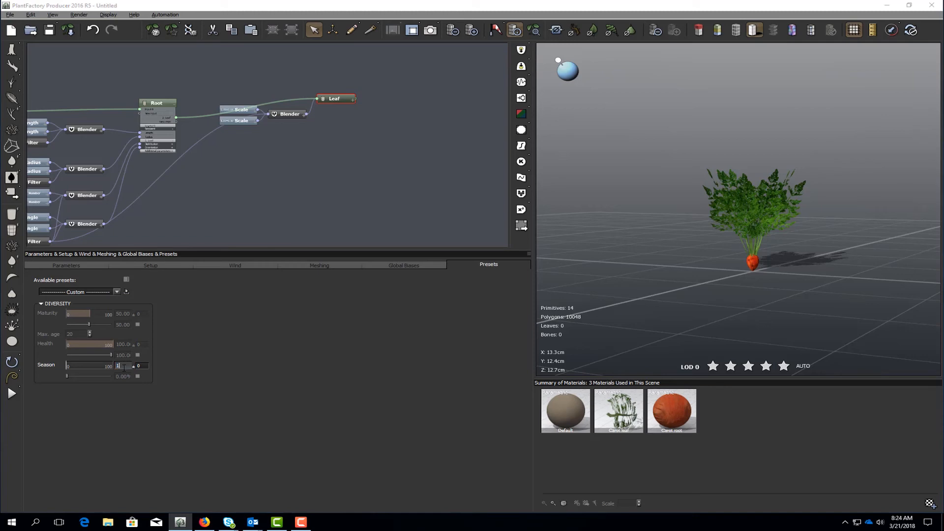
type("25")
key("Return")
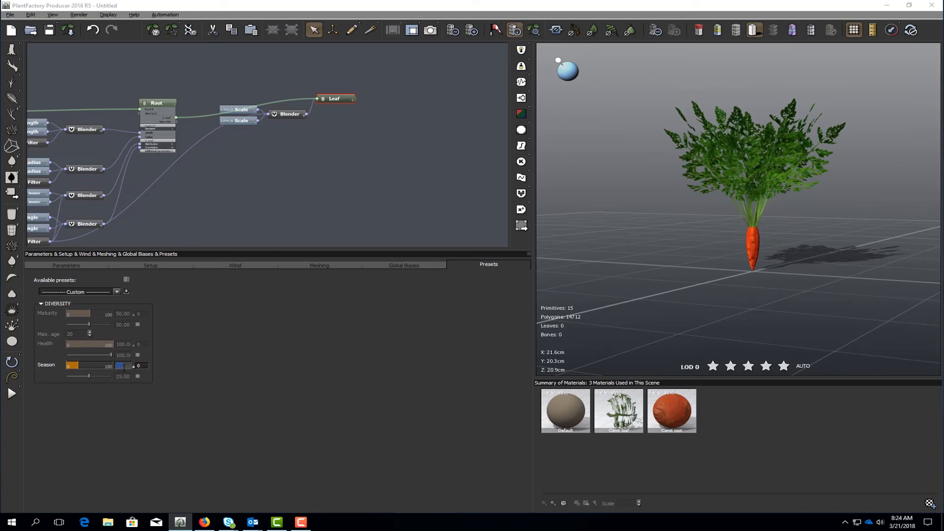
type("50")
key("Return")
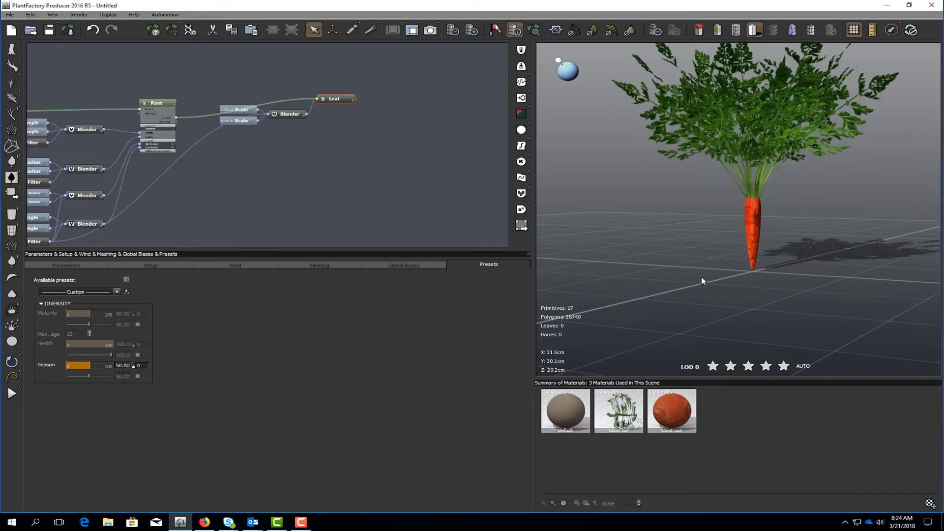
middle_click_drag(701, 277, 671, 319)
left_click_drag(105, 367, 173, 364)
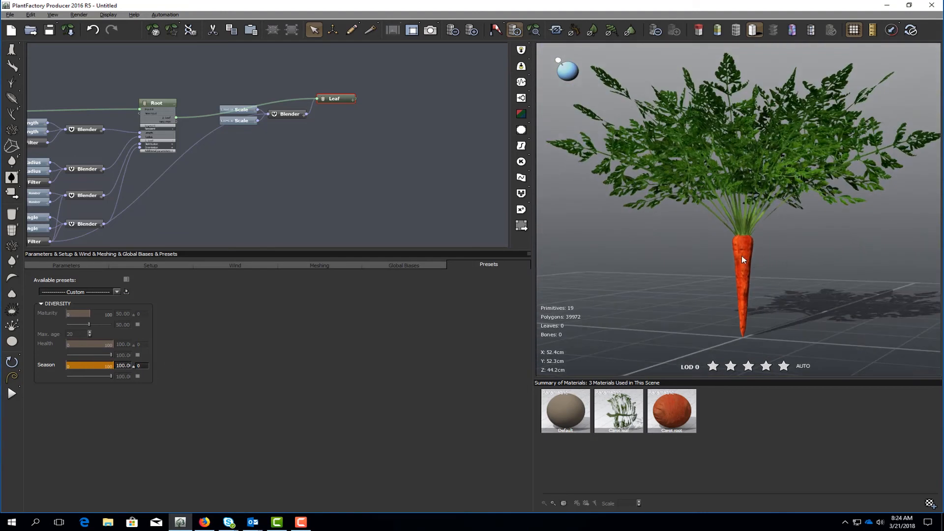
- Set the Root node's axis perturbation to a frequency of 50 and a strength of 0.1
middle_click_drag(156, 105, 299, 76)
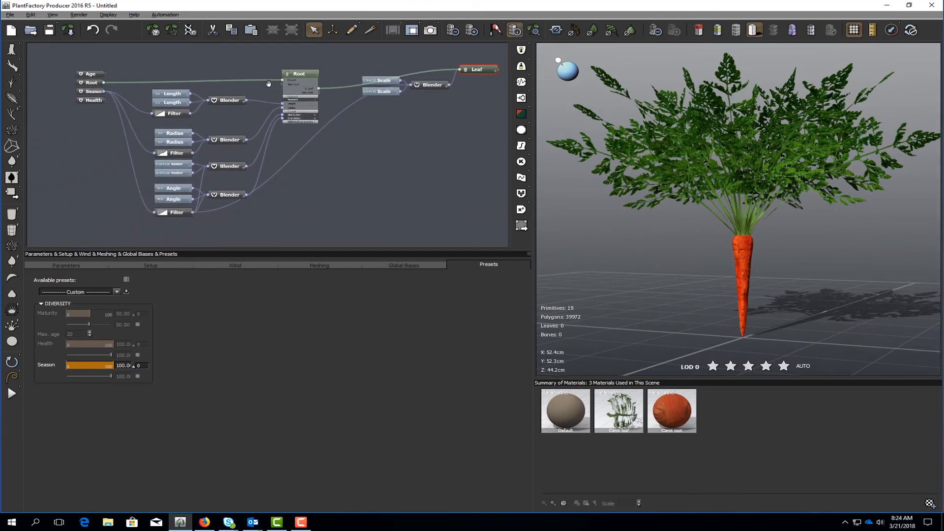
left_click(299, 75)
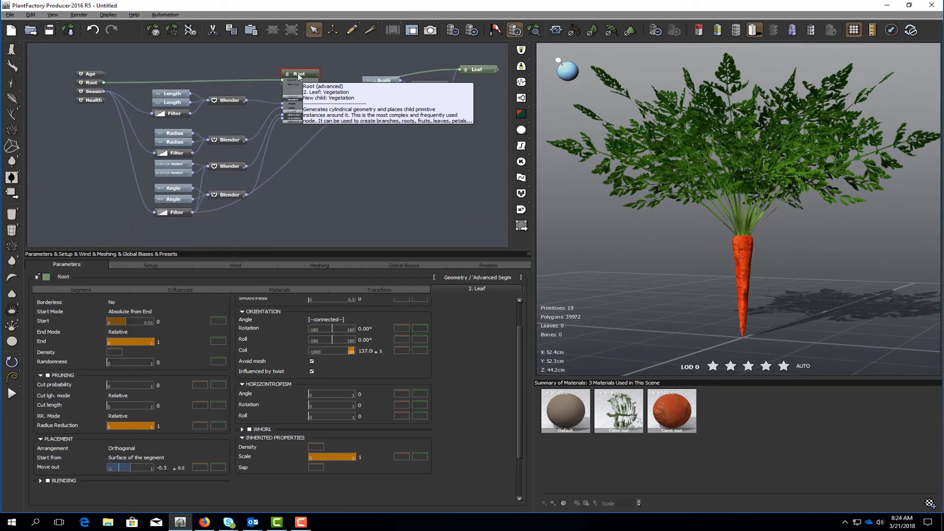
left_click(189, 294)
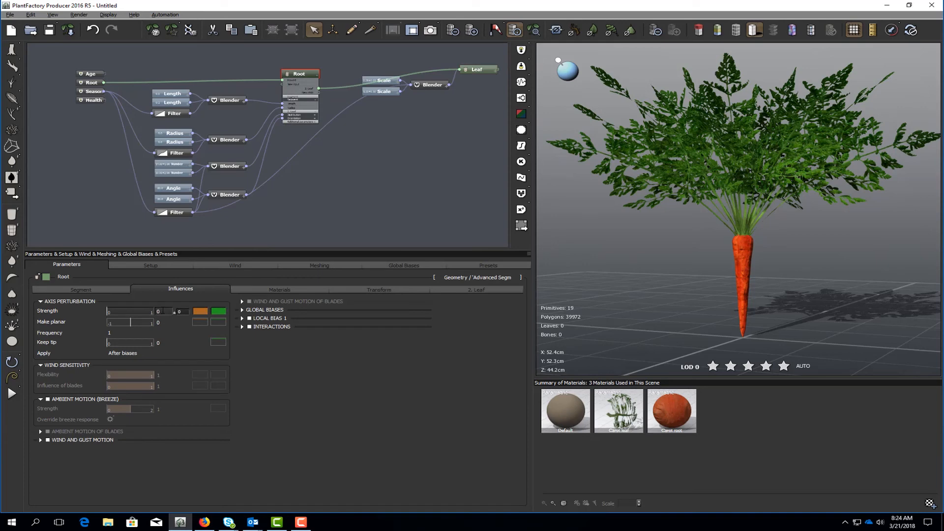
left_click(161, 312)
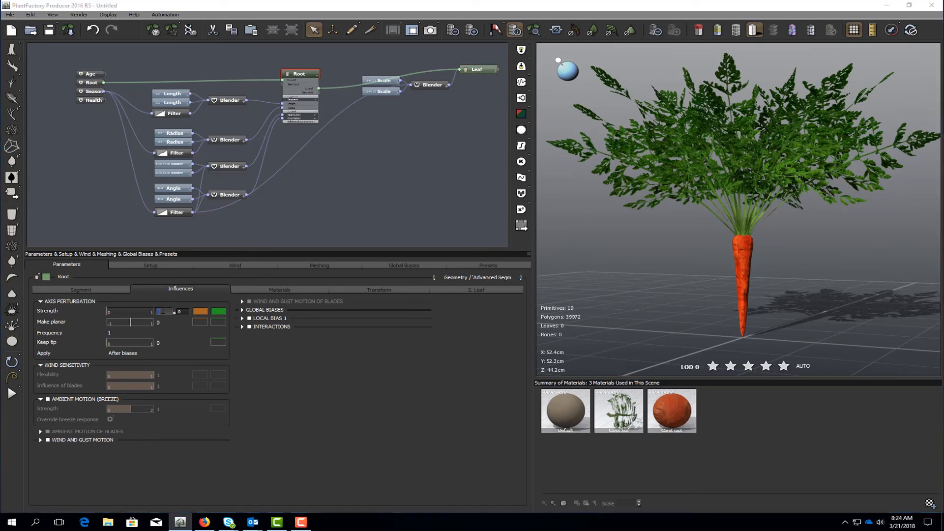
left_click(120, 334)
type("50")
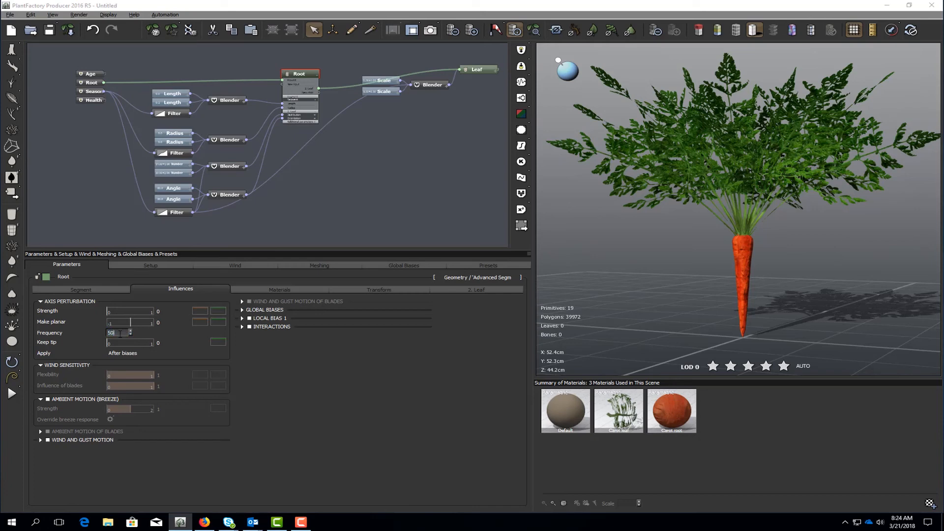
key("Return")
left_click(160, 311)
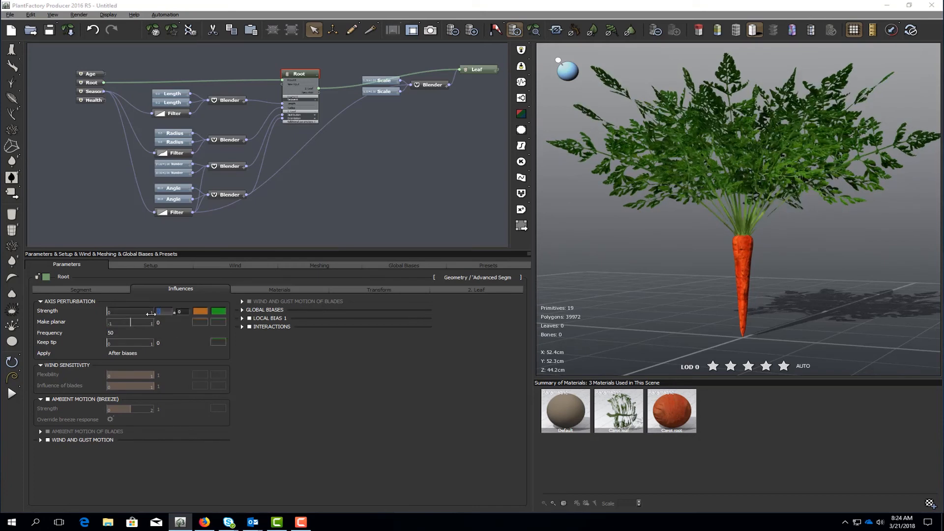
type("0.1")
key("Return")
- Set the sampling boost of the Root segment to +2 and view the carrot's shape from another side
left_click(82, 288)
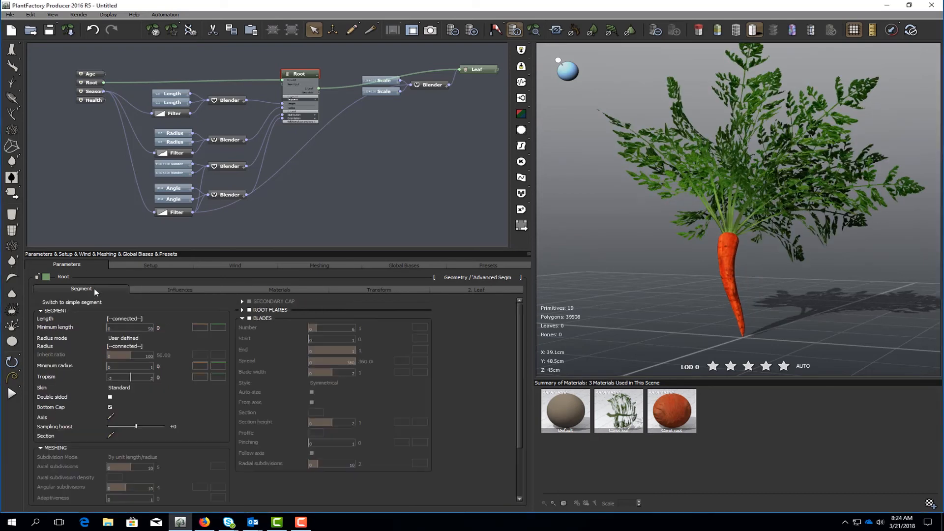
left_click(192, 427)
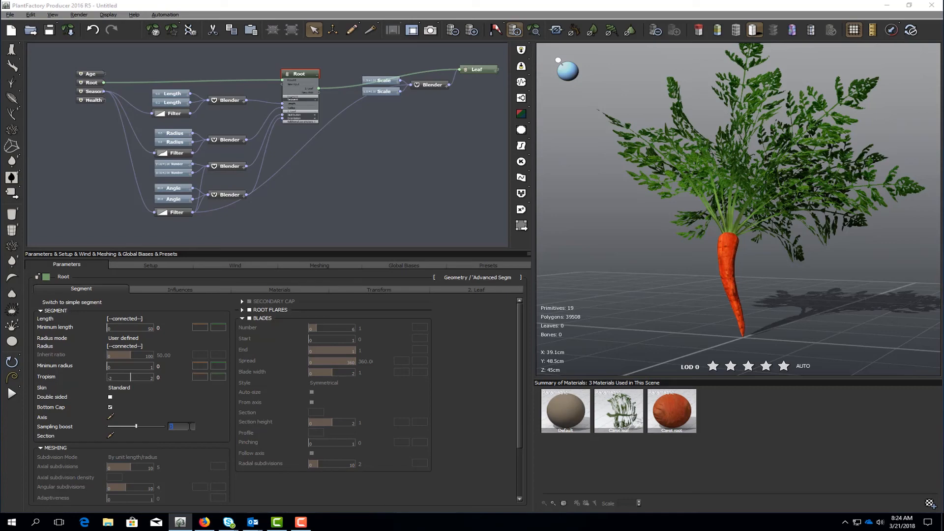
type("5")
key("Return")
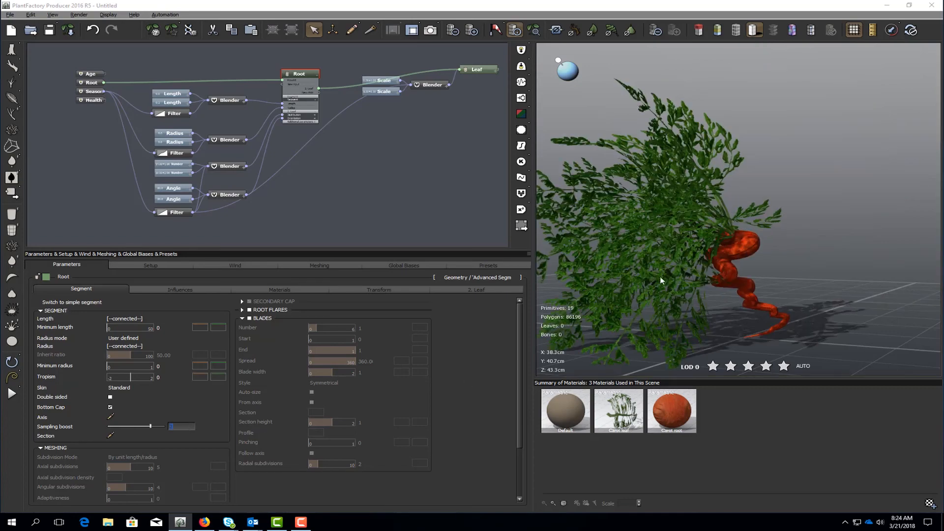
right_click_drag(746, 272, 633, 278)
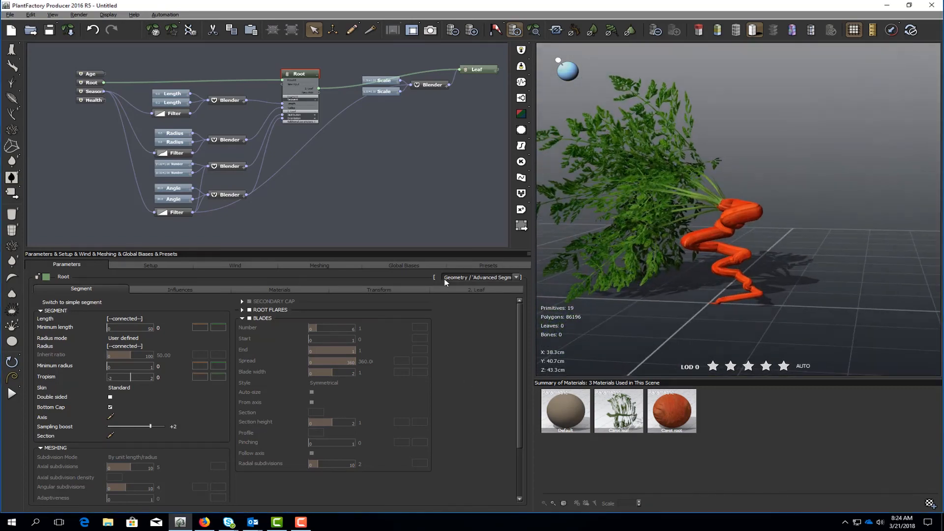
- Set the Root's axis perturbation to a frequency of 25, a strength of 0.01 and a keep tip value of 1
left_click(183, 290)
left_click(123, 333)
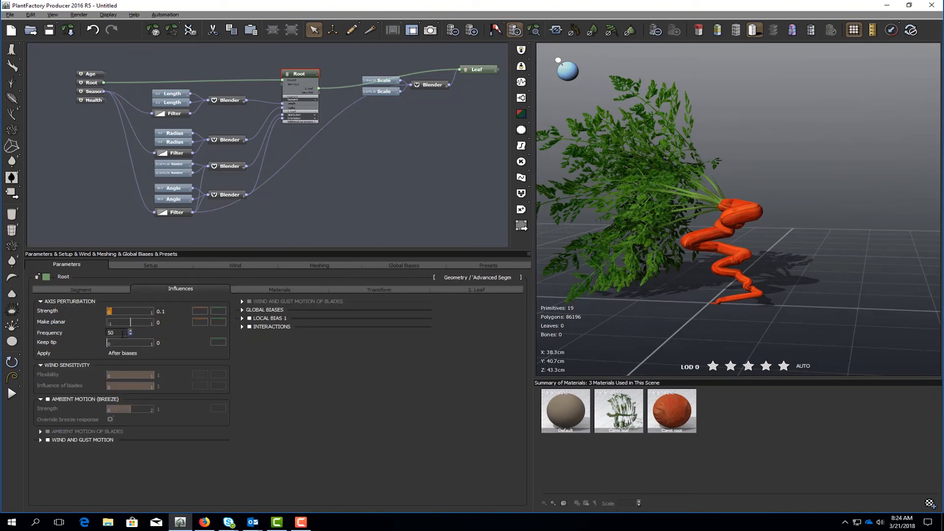
double_click(123, 335)
type("25")
key("Return")
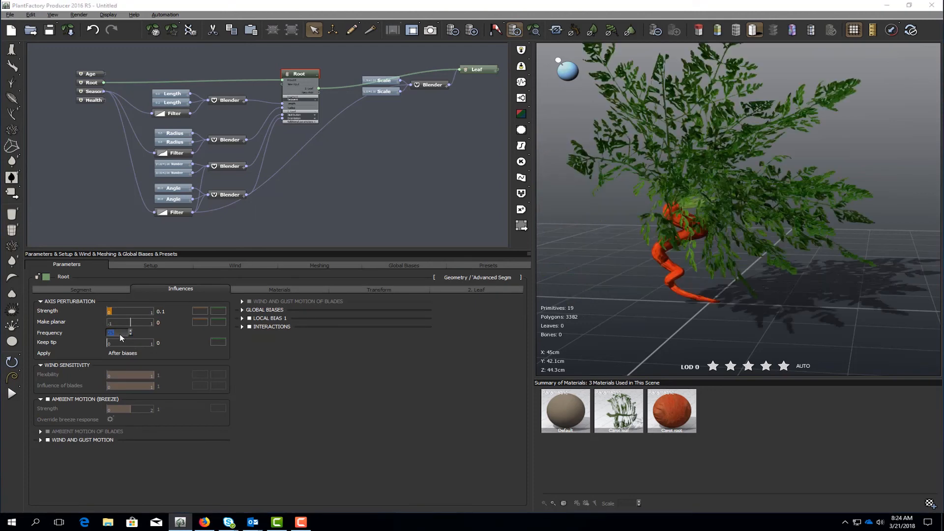
left_click(160, 312)
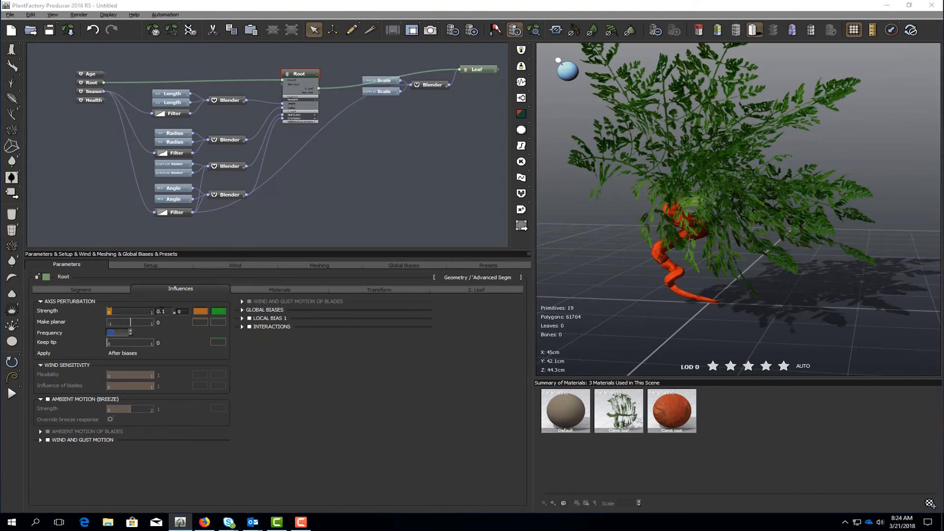
left_click(161, 311)
type("0.01")
key("Return")
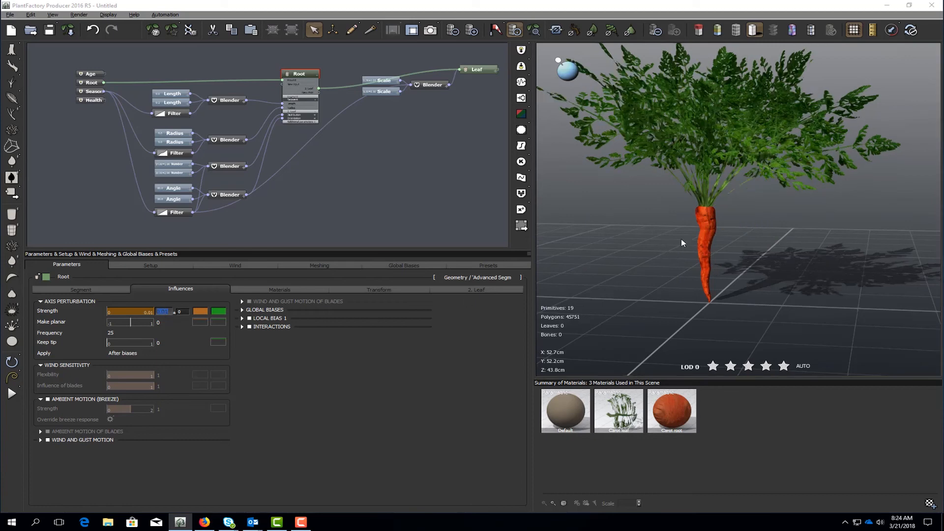
left_click_drag(126, 342, 187, 339)
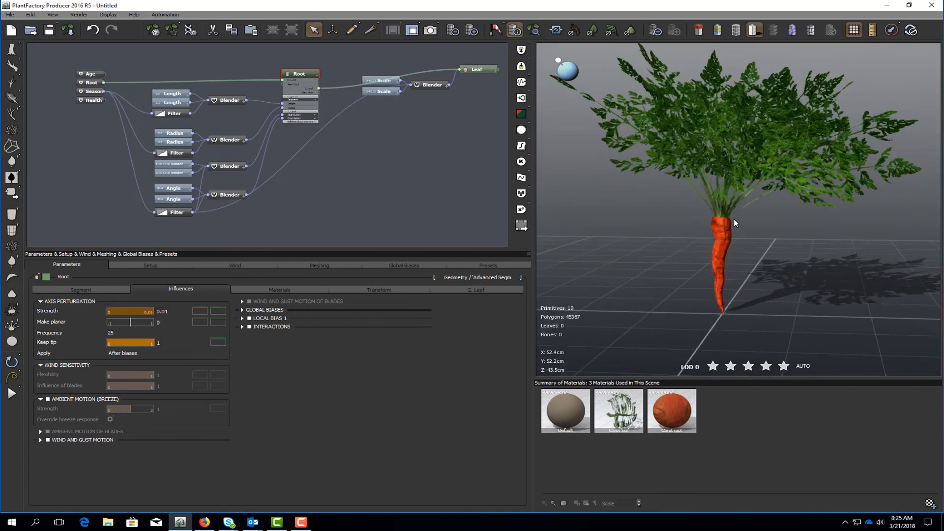
right_click_drag(736, 224, 787, 222)
- Try a random variation of 0.05 on the Root's axis perturbation strength, and reset the variation to 0
left_click(200, 310)
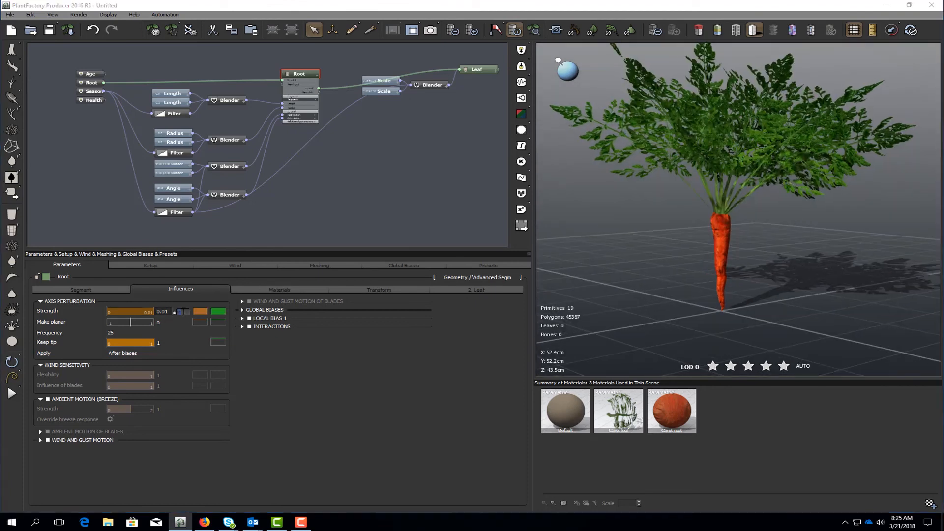
left_click(184, 312)
type("0.05")
key("Return")
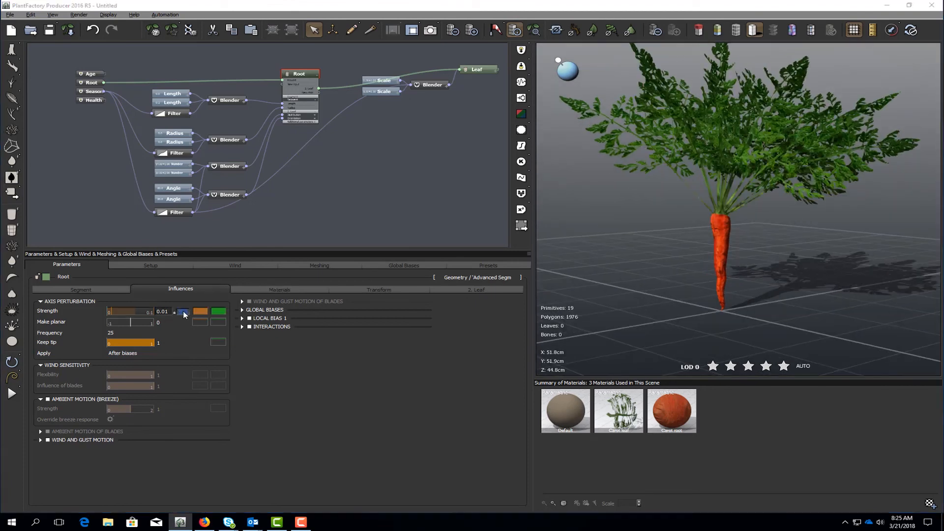
right_click_drag(685, 237, 724, 247)
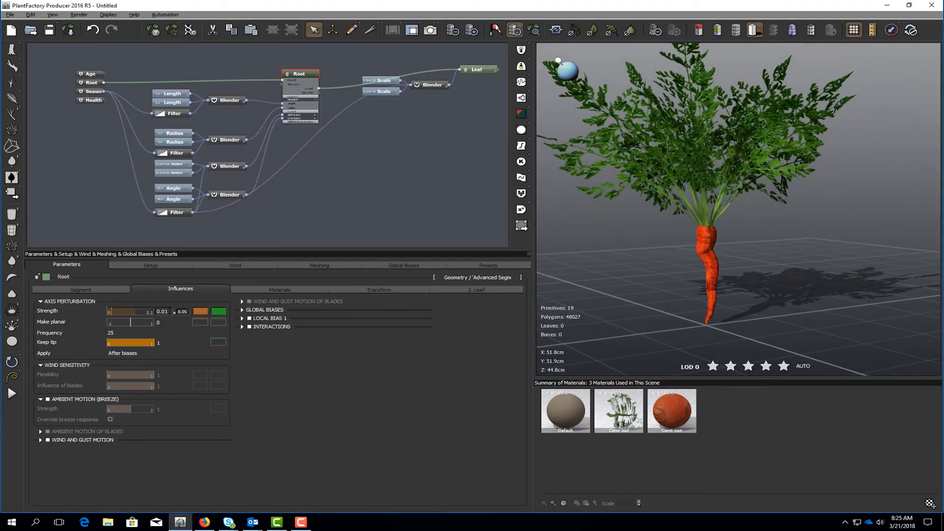
left_click(181, 311)
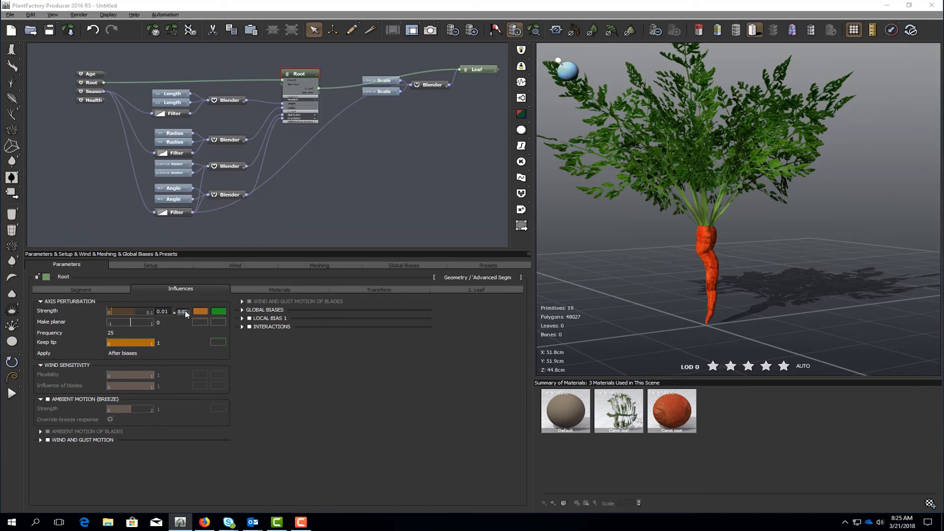
type("0")
key("Return")
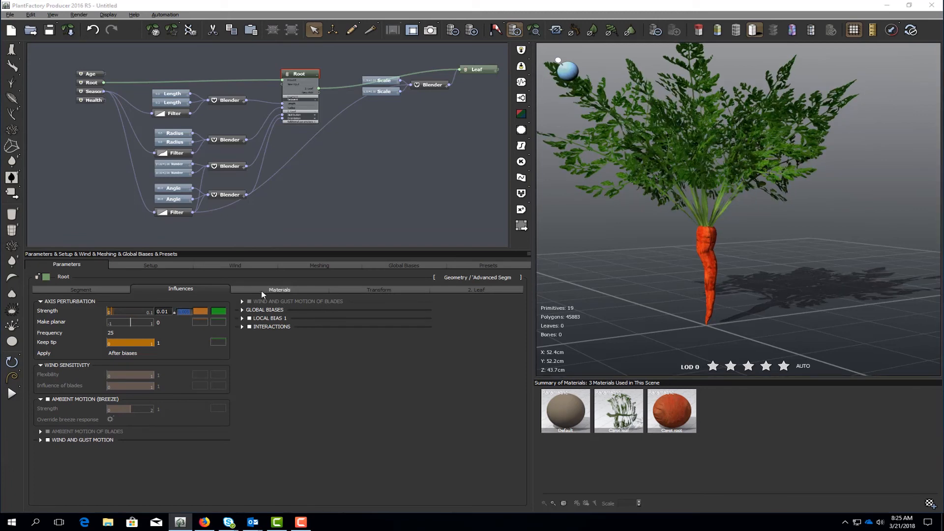
- Lower the main axis perturbation strength of the Root slightly
left_click(163, 312)
left_click_drag(166, 312, 175, 313)
type("05")
key("Return")
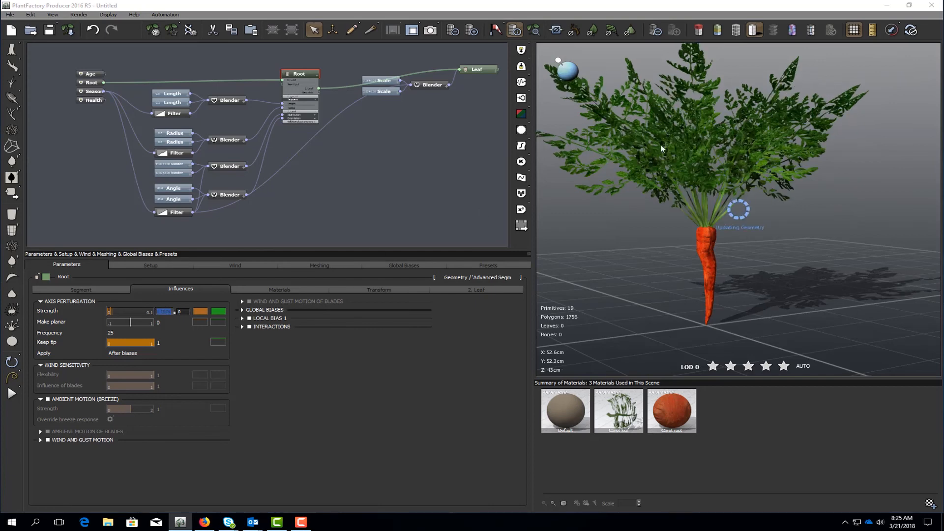
- Extract the axis perturbation strength into its own random range node, place it below the Angle filter and name it Gnarl
right_click(50, 314)
left_click(82, 317)
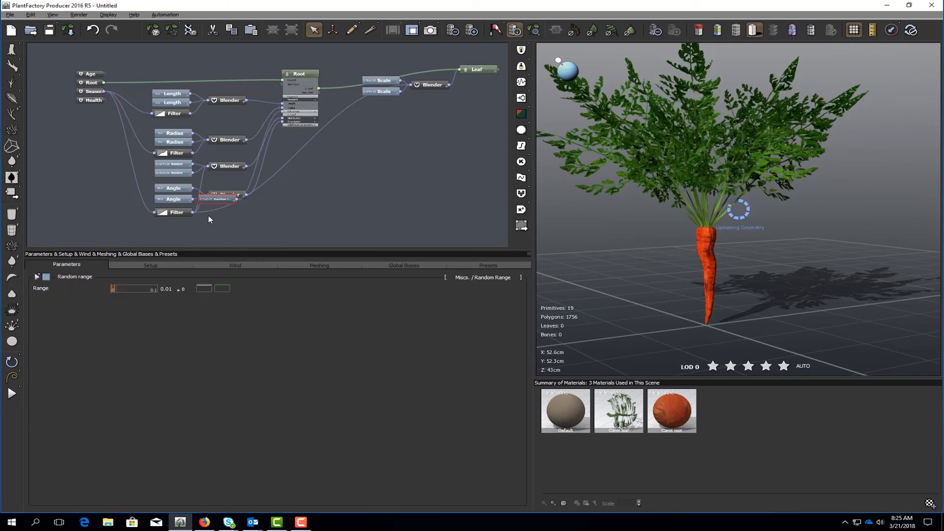
left_click_drag(183, 230, 178, 228)
middle_click_drag(244, 222, 274, 185)
scroll(274, 185, "up", 2)
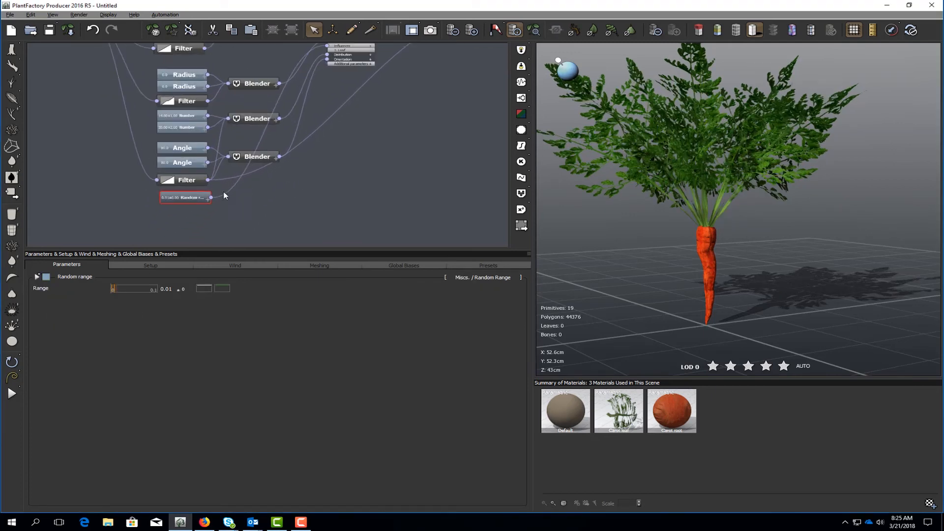
double_click(190, 201)
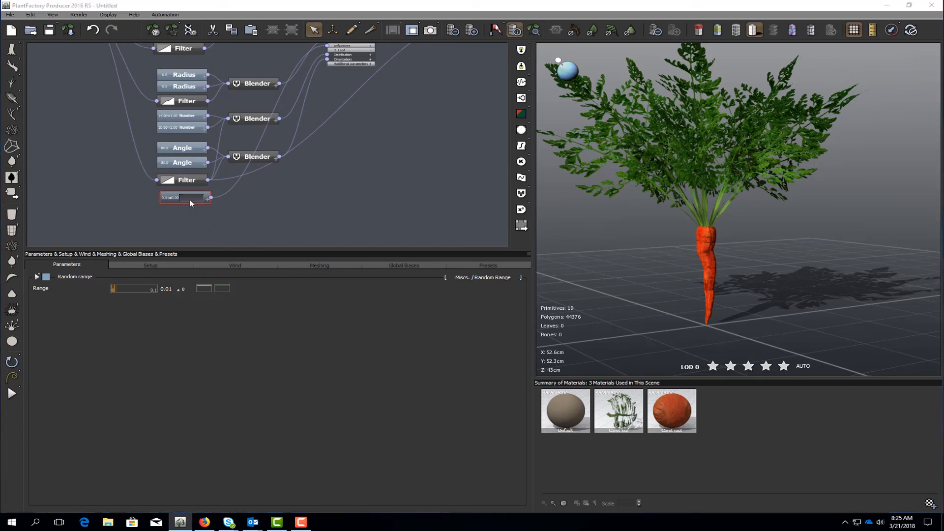
type("Gnarl")
left_click(230, 187)
left_click_drag(188, 201, 184, 204)
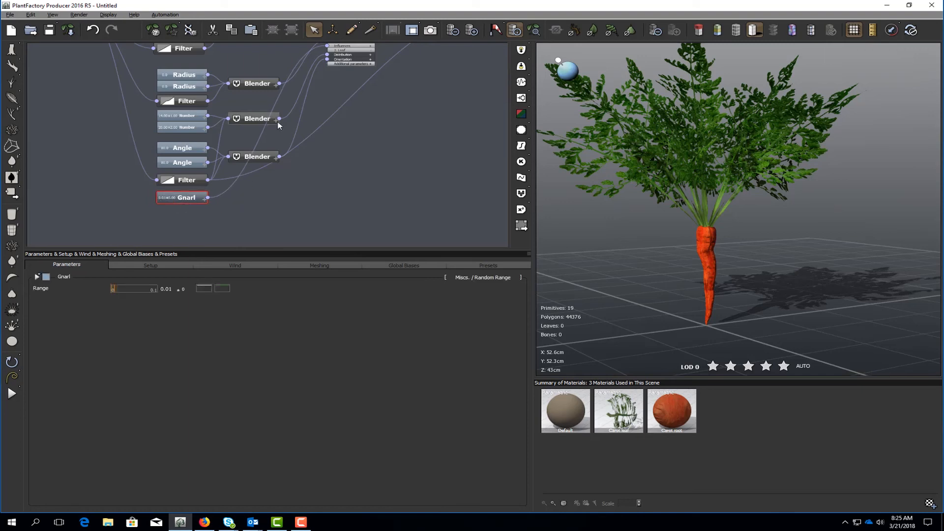
- Duplicate the Gnarl node and place the copy directly below the original
left_click(231, 30)
left_click(251, 30)
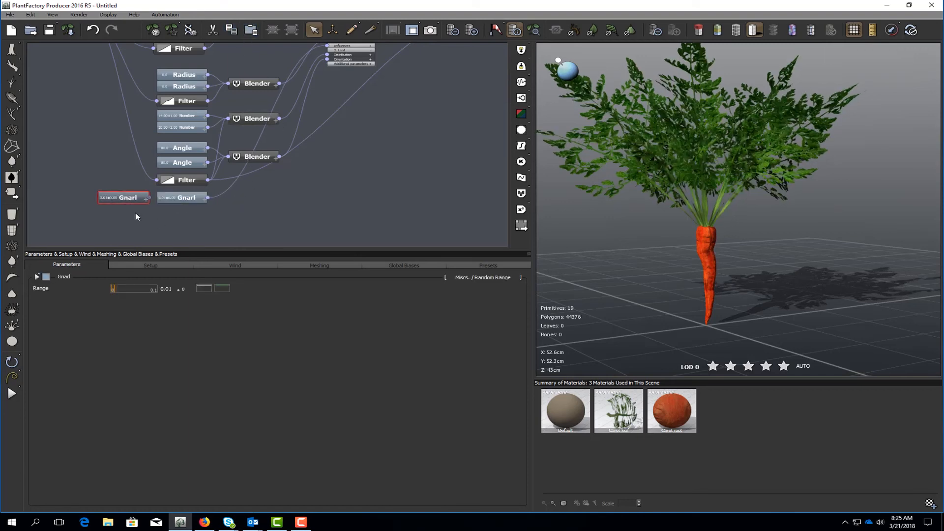
left_click_drag(129, 198, 186, 213)
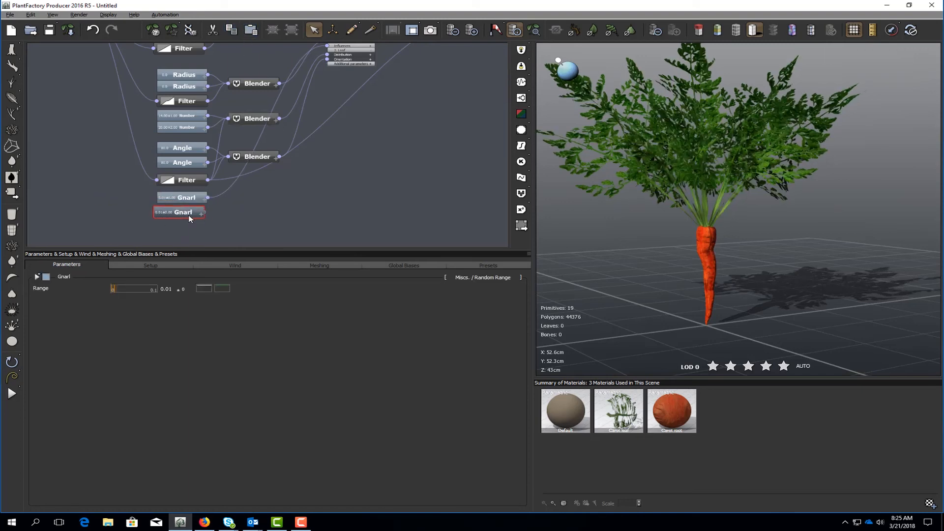
- Add a Blender node that blends the two Gnarl nodes and feeds the Root's axis perturbation strength
right_click(241, 214)
mouse_move(290, 304)
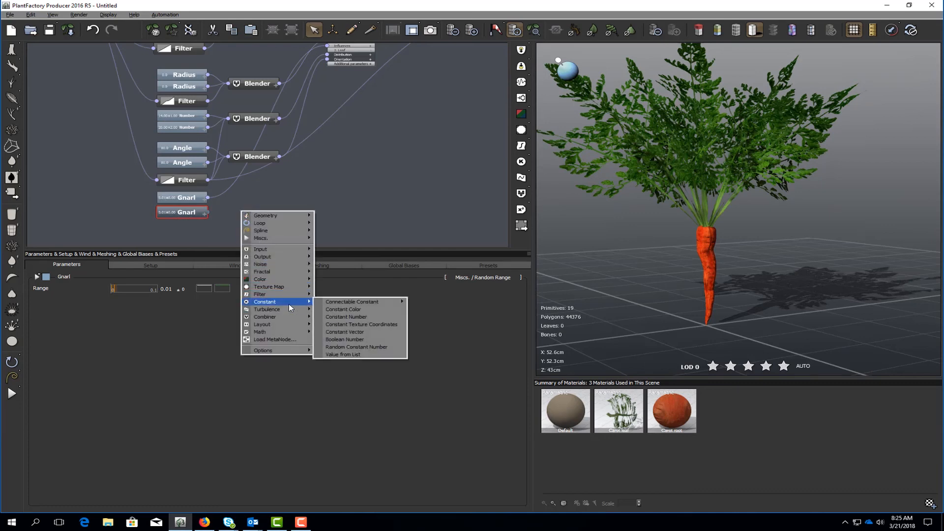
left_click(324, 318)
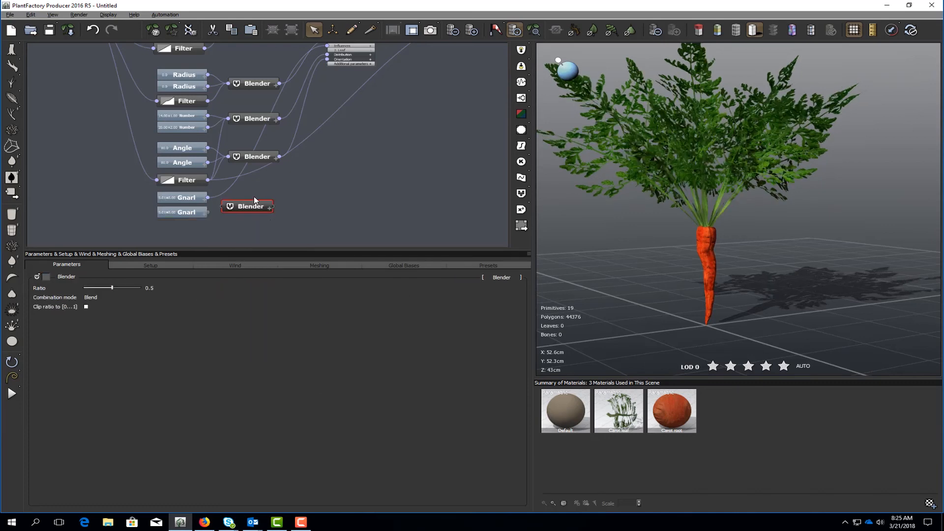
left_click_drag(327, 46, 245, 205)
left_click(245, 210)
left_click(246, 206)
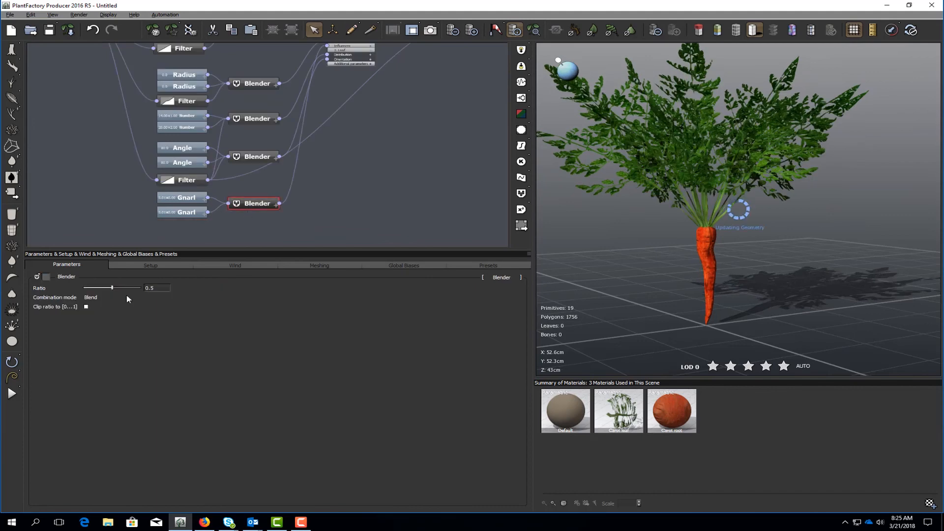
- Extract the new Blender's ratio, connect it to the Length filter and delete the leftover Constant Number node
right_click(41, 289)
left_click(51, 295)
scroll(359, 158, "down", 3)
mouse_move(220, 200)
left_mouse_down()
mouse_move(156, 208)
mouse_move(194, 158)
mouse_move(177, 210)
mouse_move(221, 133)
mouse_move(226, 78)
left_mouse_up()
left_click(156, 208)
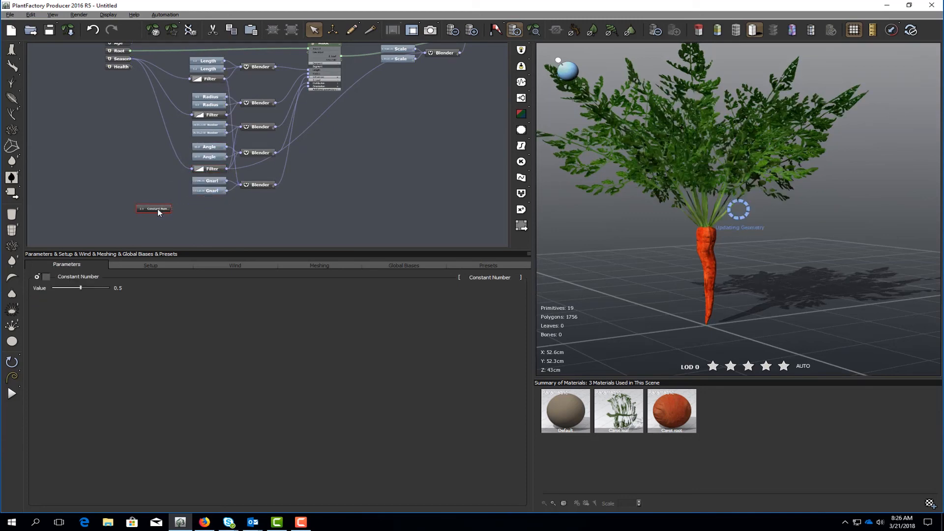
key("Delete")
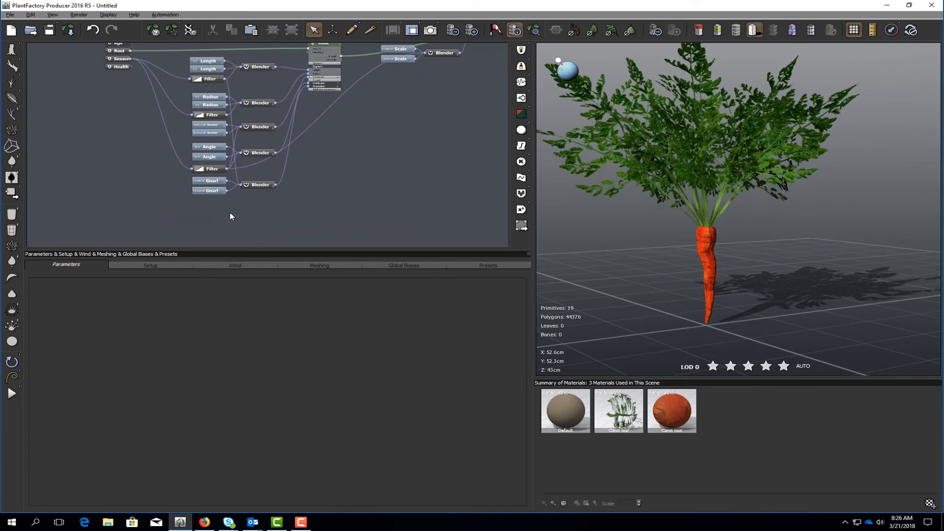
- Lower the range value of the upper Gnarl node
scroll(228, 211, "up", 2)
left_click(183, 200)
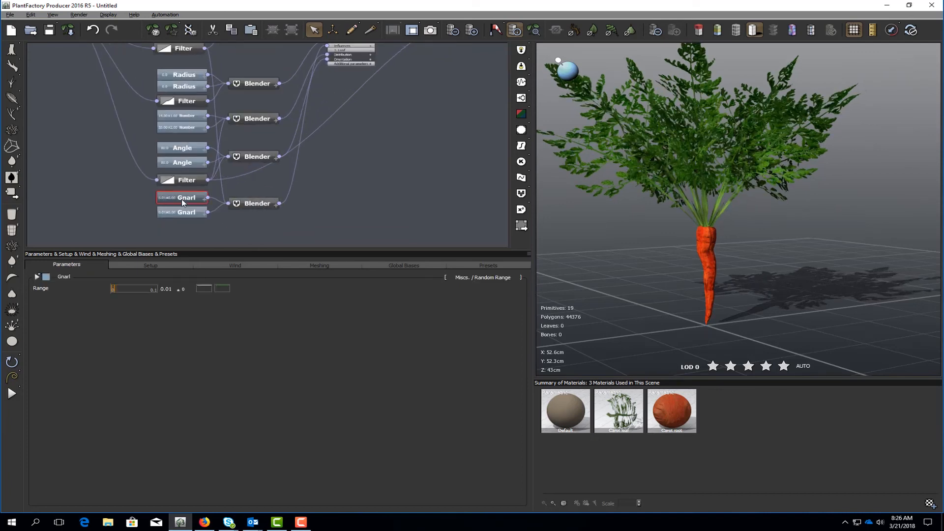
left_click(167, 289)
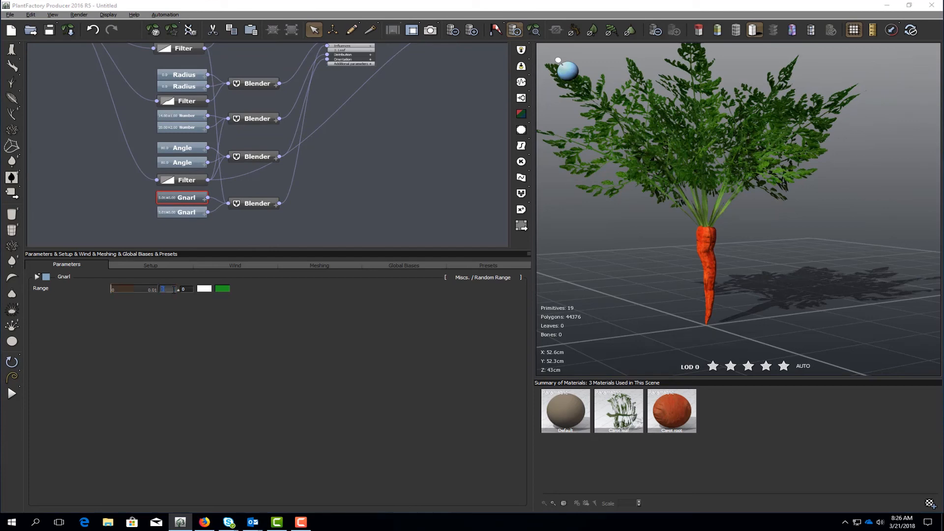
left_click(187, 290)
- Preview the carrot's growth by setting Season to 0, 25 and finally 50 percent
left_click(504, 267)
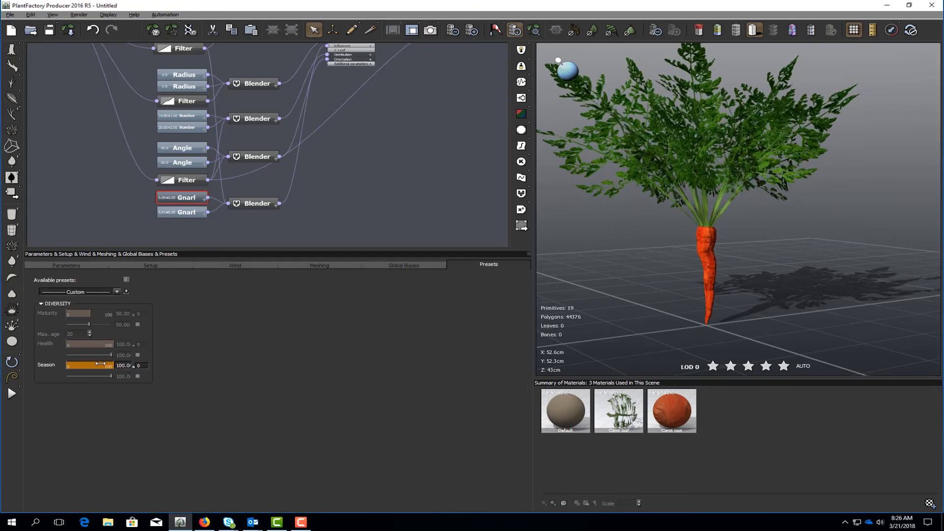
left_click_drag(100, 363, 66, 364)
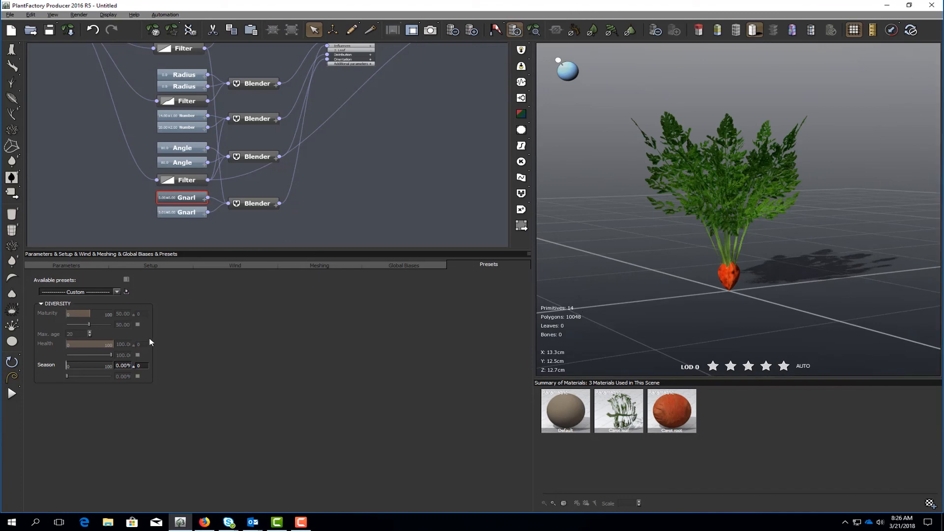
left_click(124, 366)
type("2")
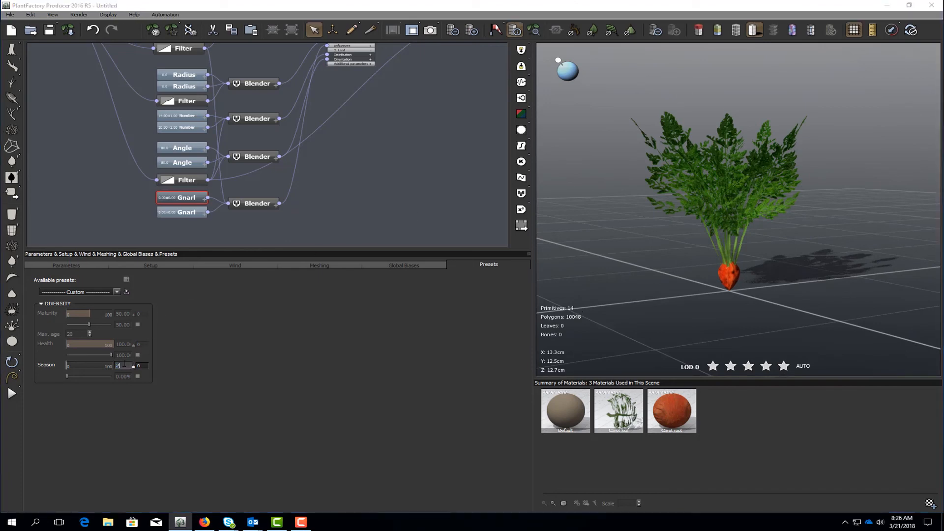
type("5")
key("Return")
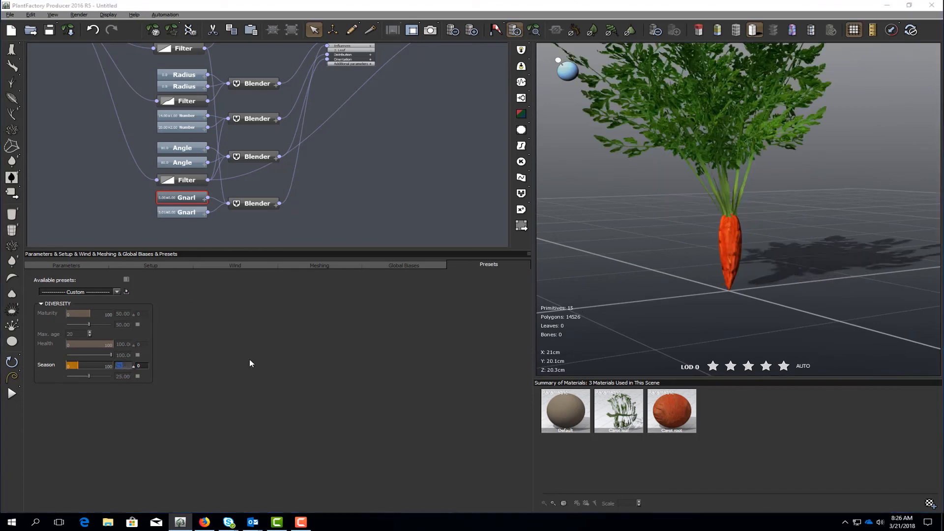
type("50")
key("Return")
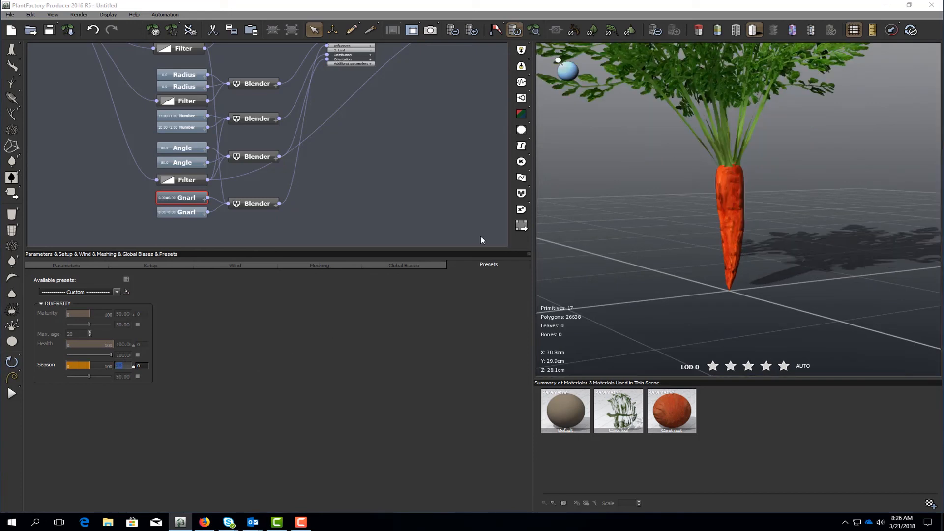
- Duplicate the Length filter, place the copy below the Gnarl nodes and connect it to the Gnarl Blender's ratio
scroll(310, 197, "down", 2)
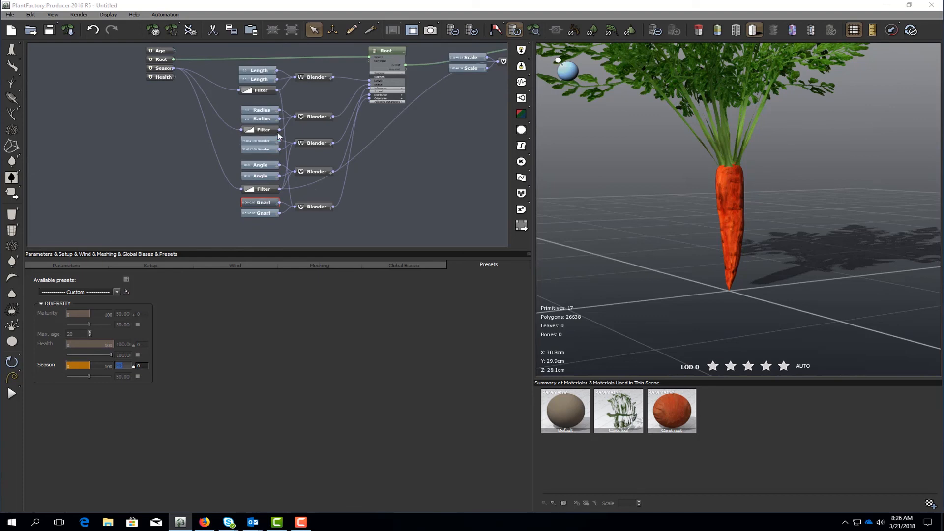
scroll(285, 147, "down", 1)
left_click(255, 73)
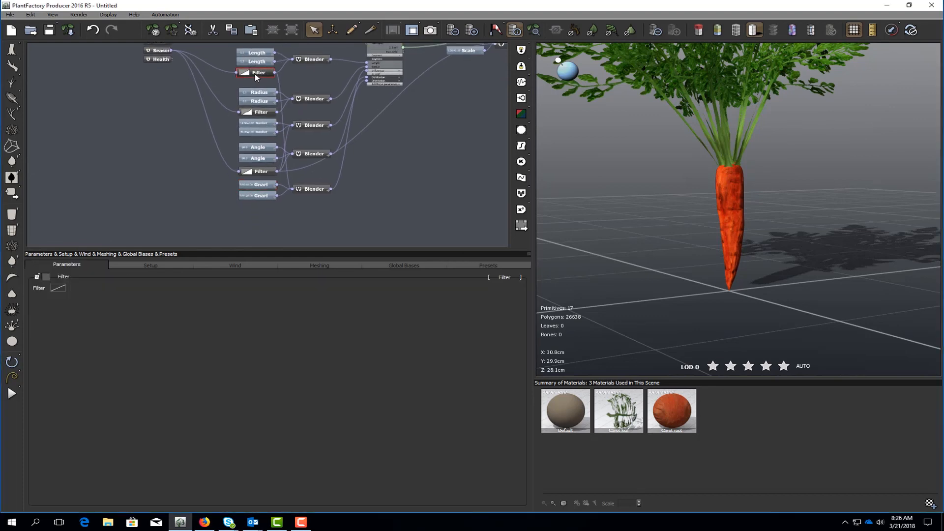
left_click(236, 30)
left_click(251, 30)
left_click_drag(220, 76, 264, 209)
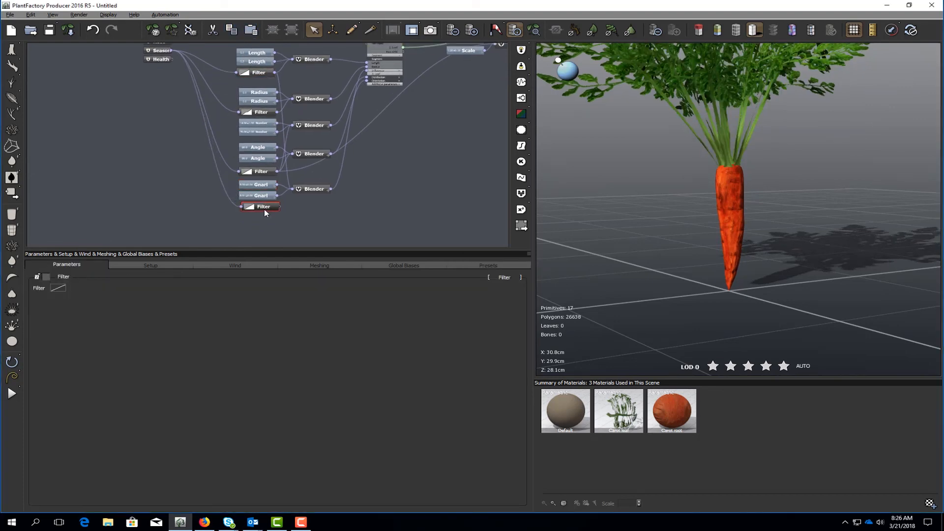
left_click(277, 78)
left_click_drag(288, 189, 264, 210)
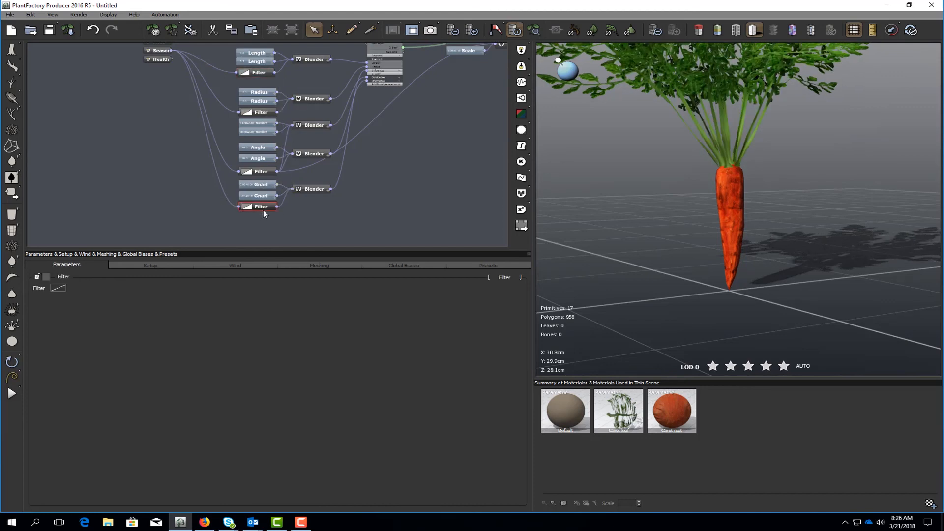
- Add a keypoint at X 0, Y 0 to the curve of the Filter below the Gnarl nodes
left_click(58, 288)
left_click(237, 266)
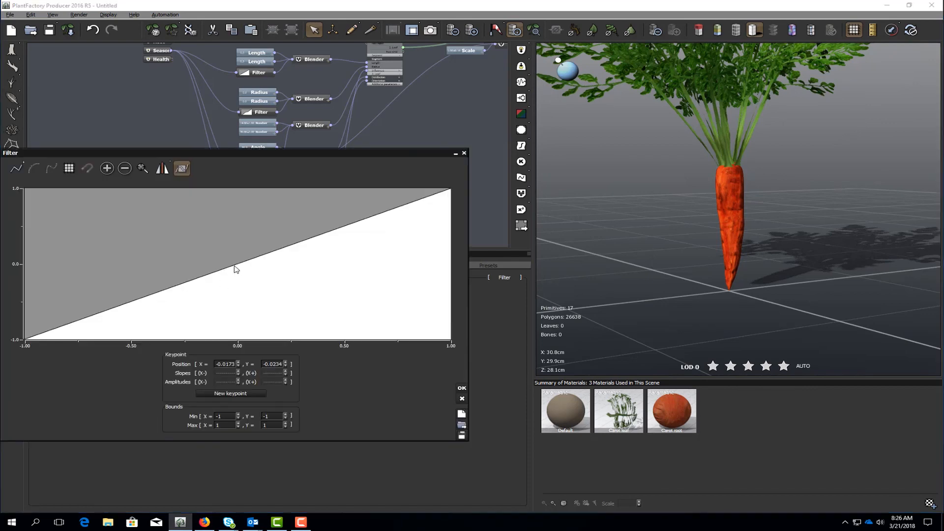
double_click(224, 364)
type("0")
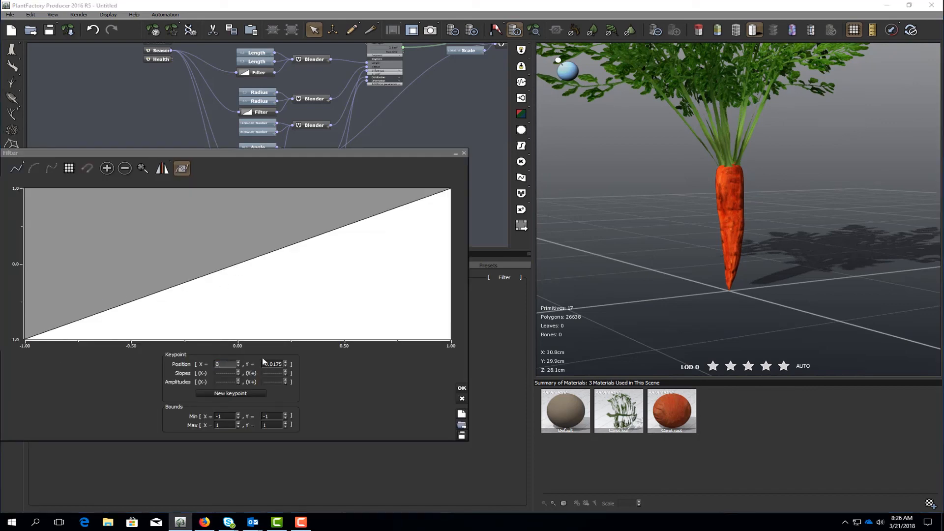
double_click(273, 365)
type("0")
left_click(231, 394)
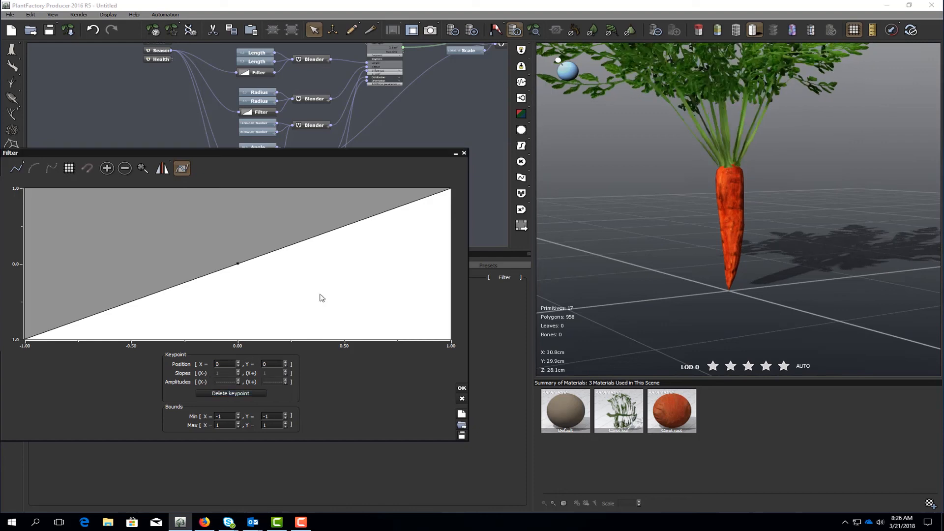
- Smooth the Gnarl filter curve and steepen both slopes at its center keypoint to about 2.68
left_click(34, 168)
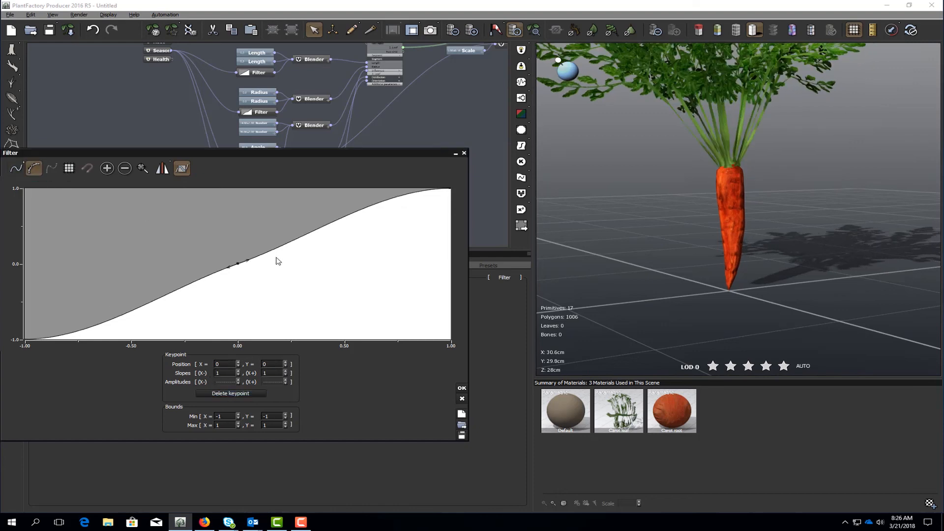
left_click_drag(249, 259, 250, 252)
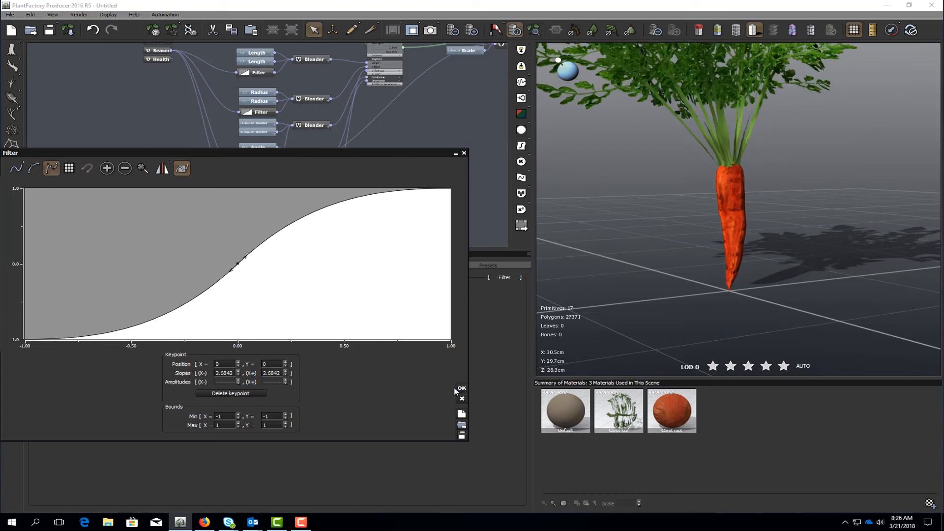
left_click(462, 389)
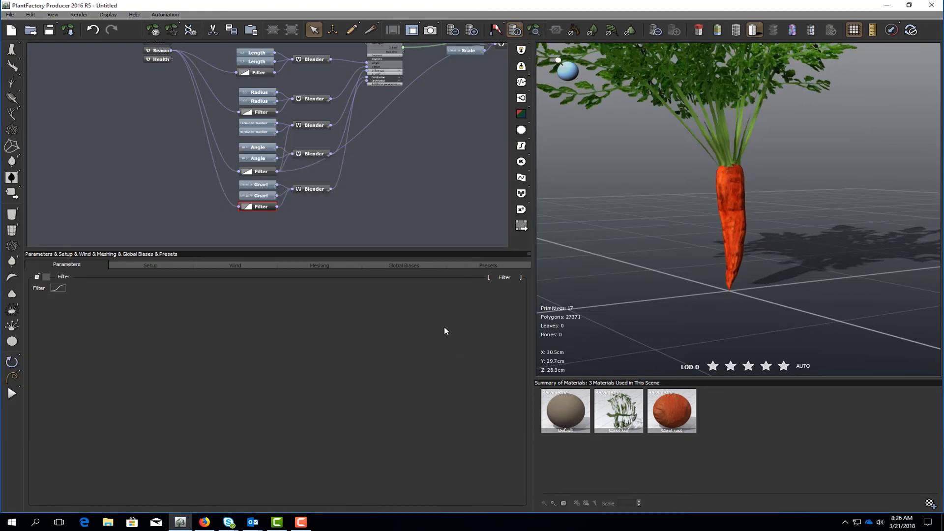
- Preview the carrot's growth by setting Season to 25, 0, 10, 50 and finally 100 percent
left_click(125, 364)
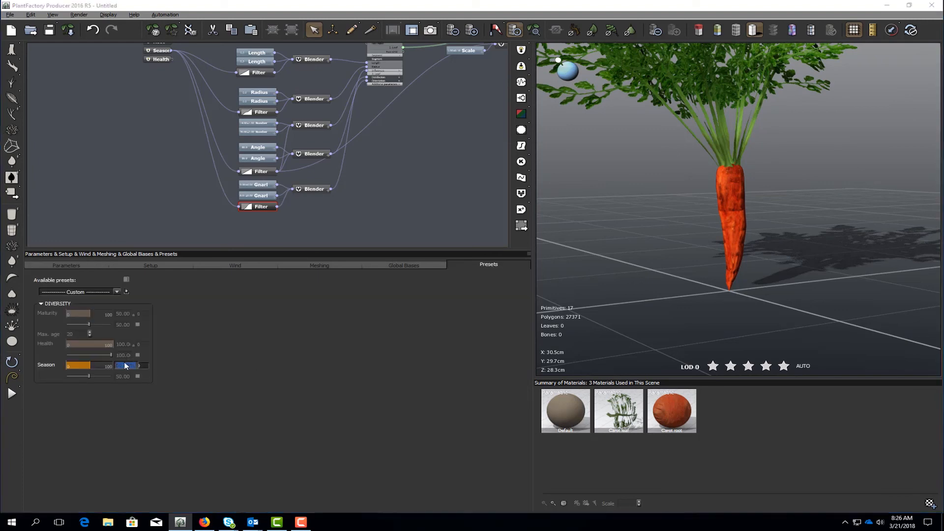
type("25")
key("Return")
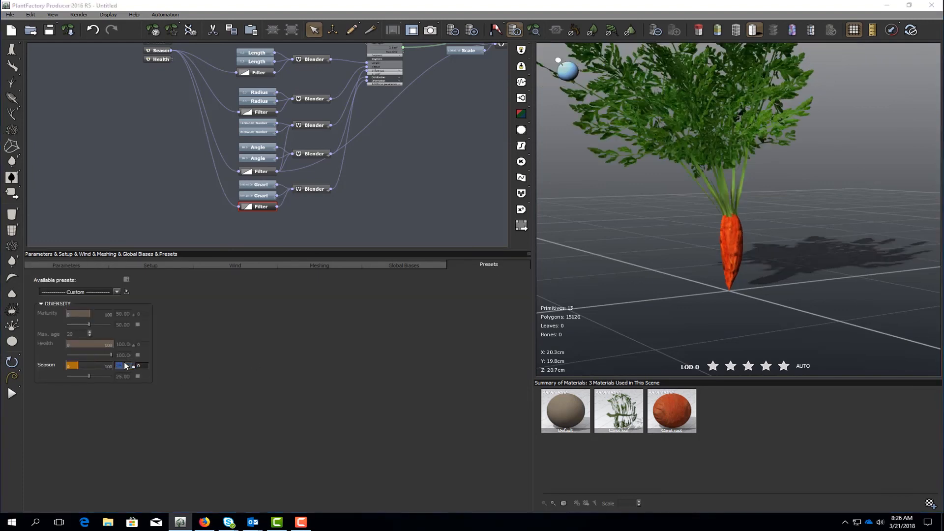
key("Return")
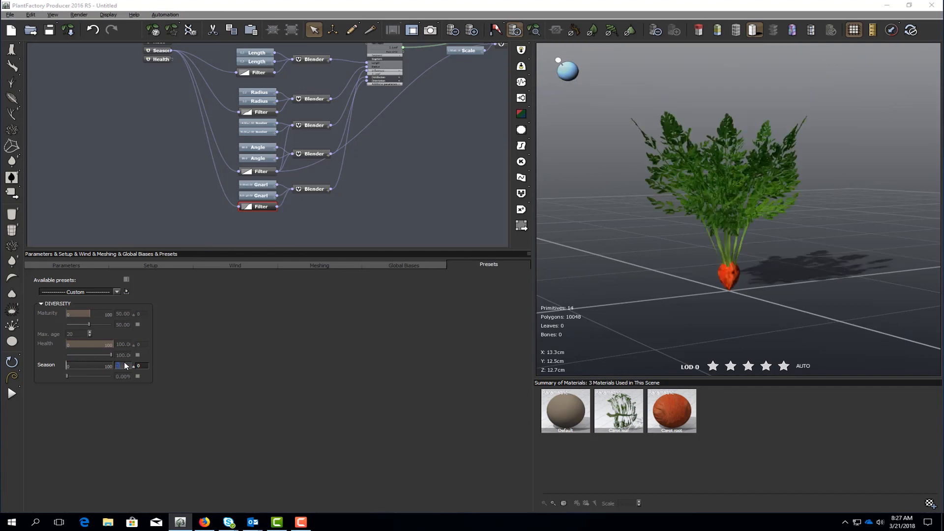
type("10")
key("Return")
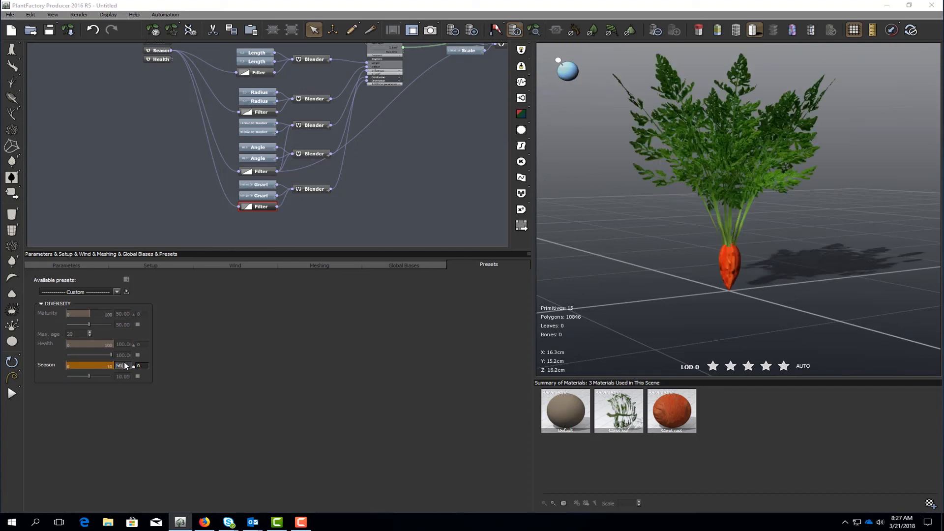
type("50")
key("Return")
scroll(721, 236, "down", 5)
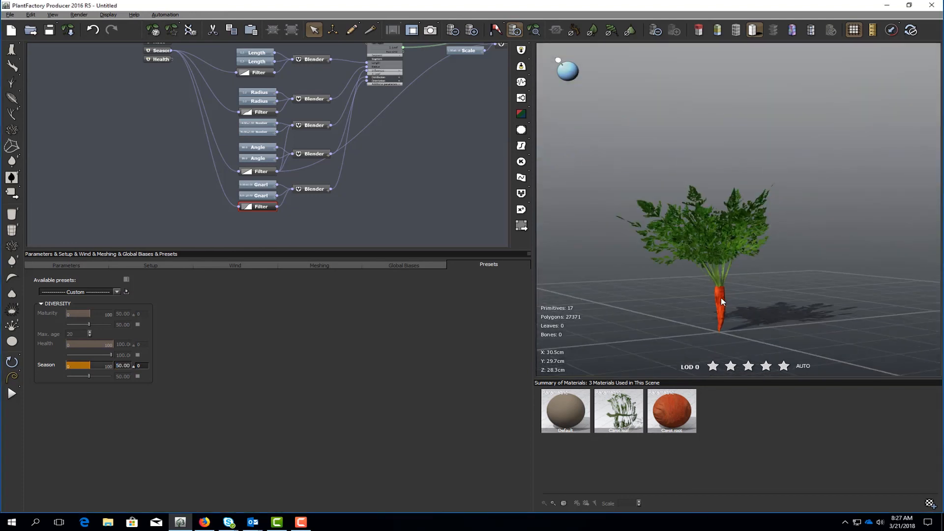
type("100")
key("Return")
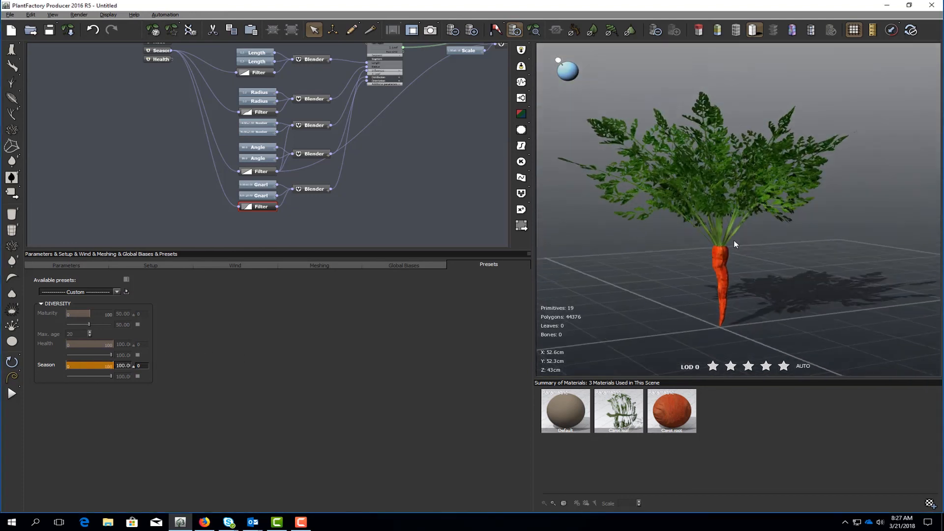
- Generate two new random variations of the full-grown carrot to check how its shape varies
right_click_drag(735, 240, 754, 238)
middle_click_drag(455, 170, 342, 200)
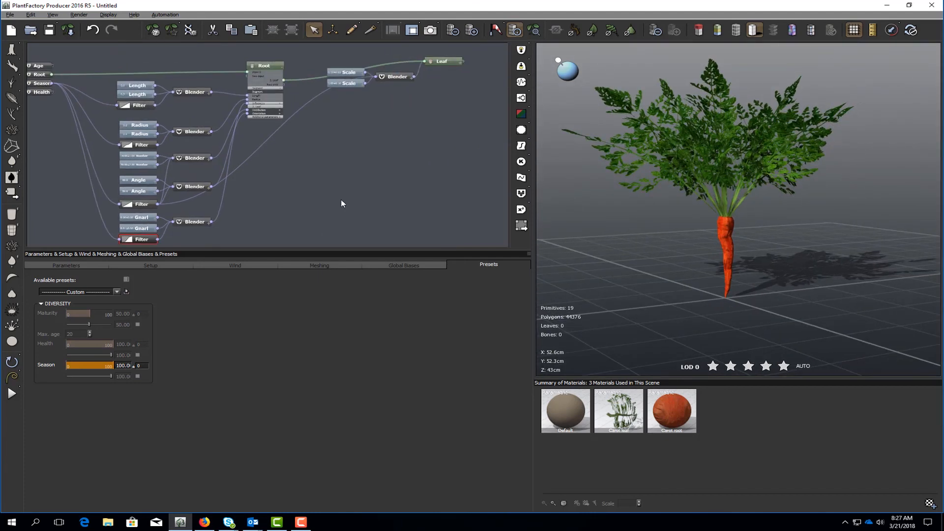
middle_click_drag(304, 159, 369, 161)
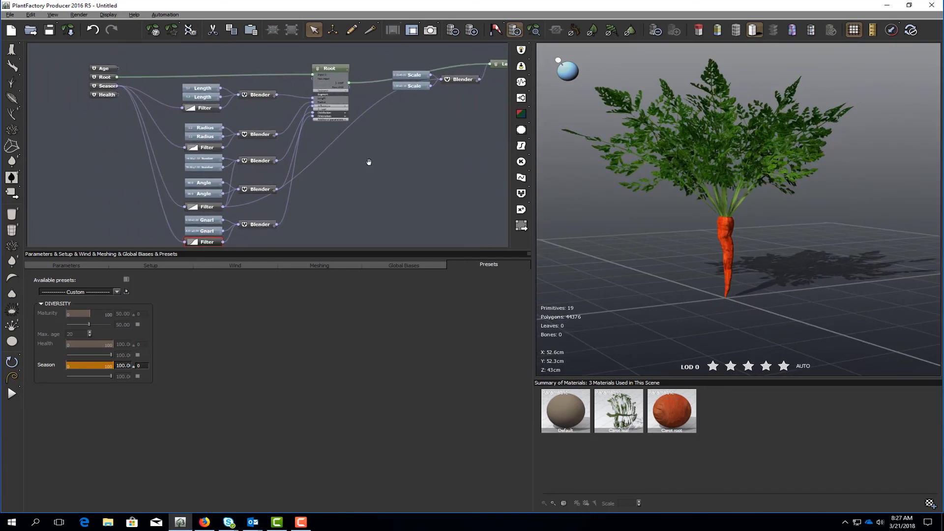
scroll(370, 160, "down", 1)
middle_click_drag(730, 201, 731, 229)
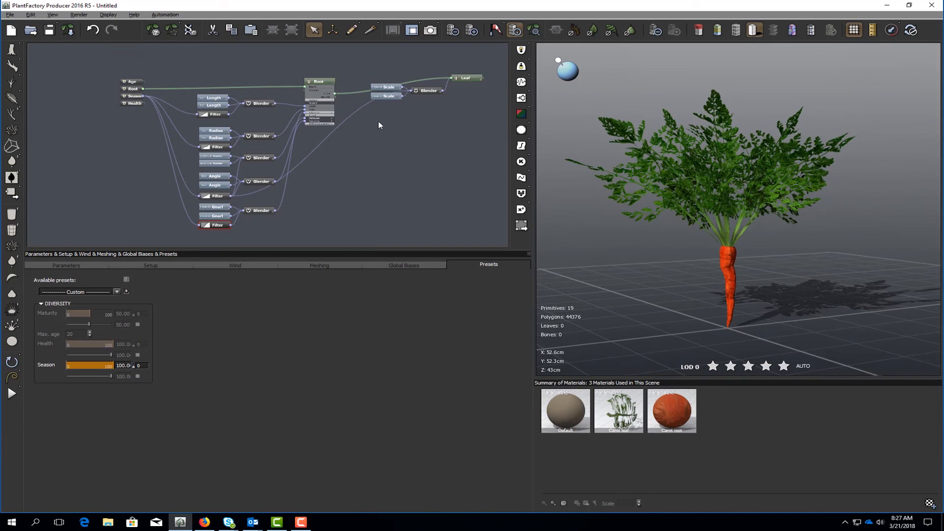
left_click(153, 31)
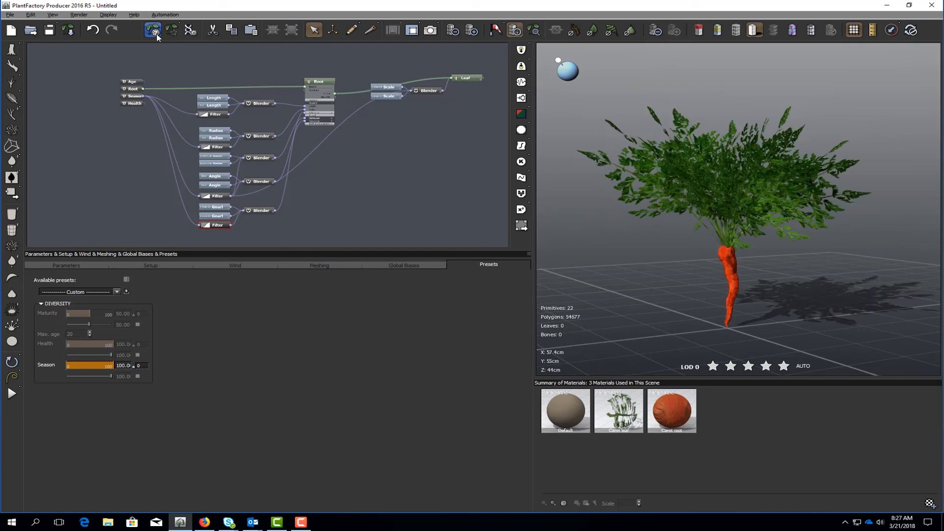
left_click(156, 33)
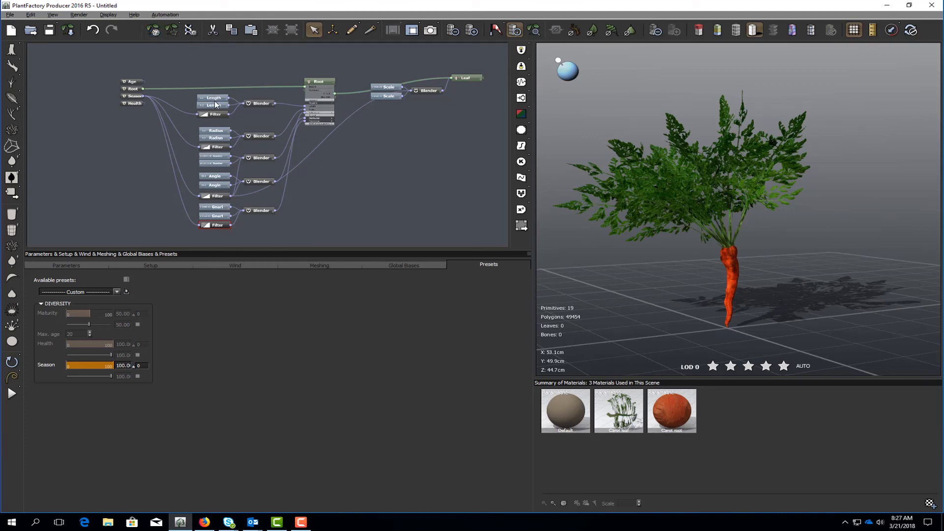
- Set the lower Length node's range to 0.2 with a random variation of 0.05
scroll(215, 105, "up", 2)
left_click(200, 94)
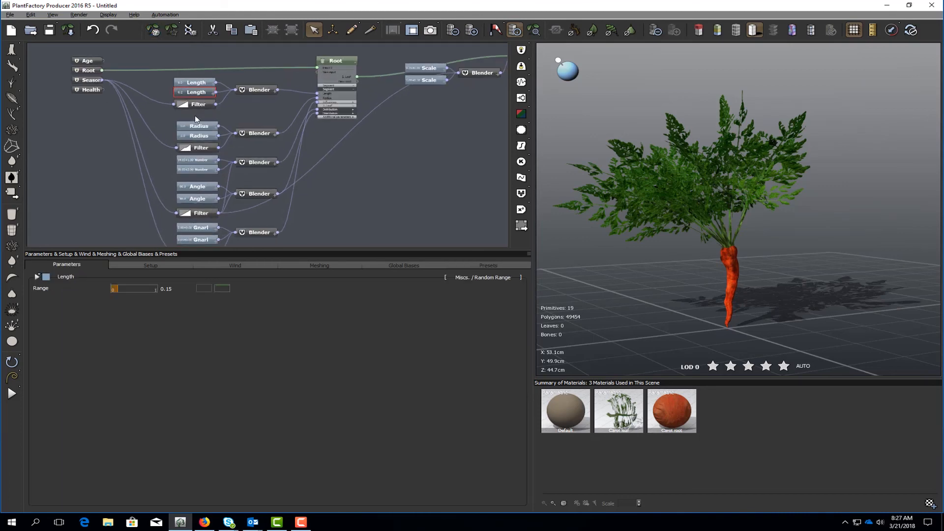
left_click(192, 289)
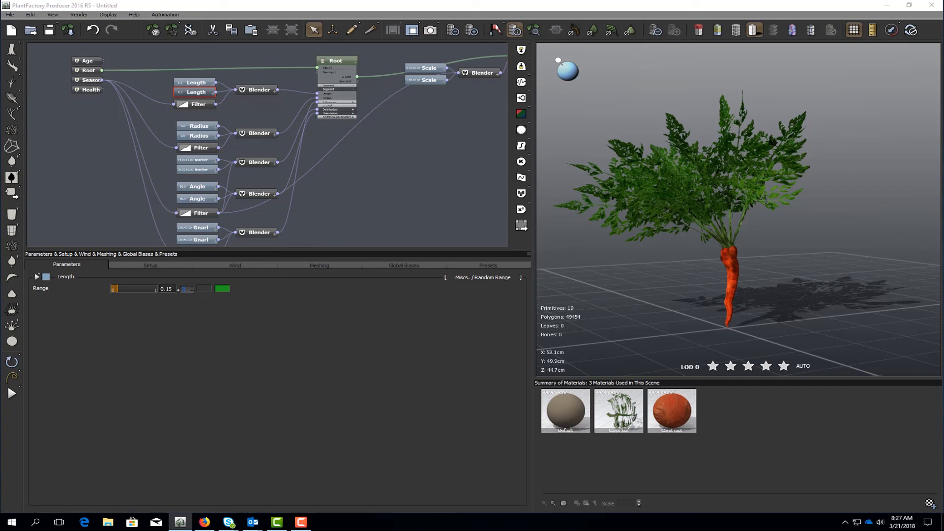
type("0.05")
key("Return")
left_click(167, 288)
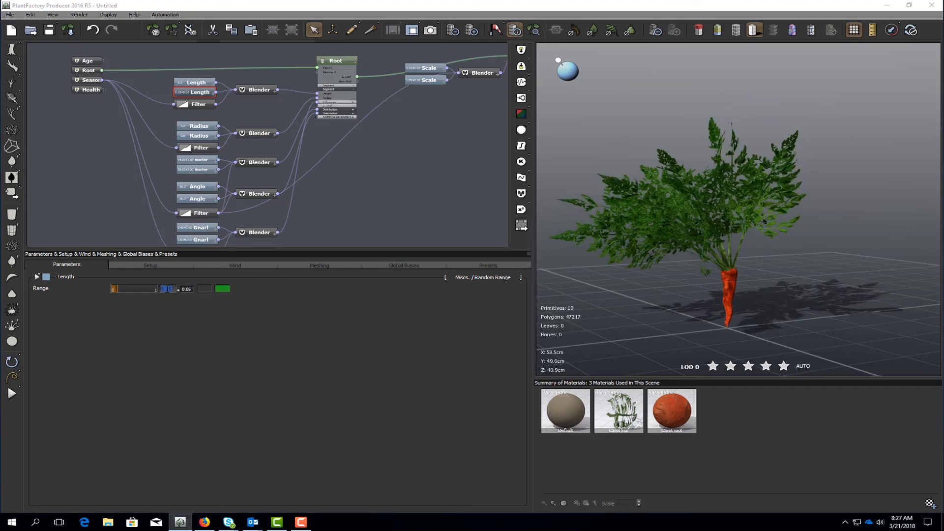
left_click_drag(167, 289, 178, 289)
type("20")
- Set the lower Radius node's range to about 0.02 and give it a small random variation
left_click(199, 136)
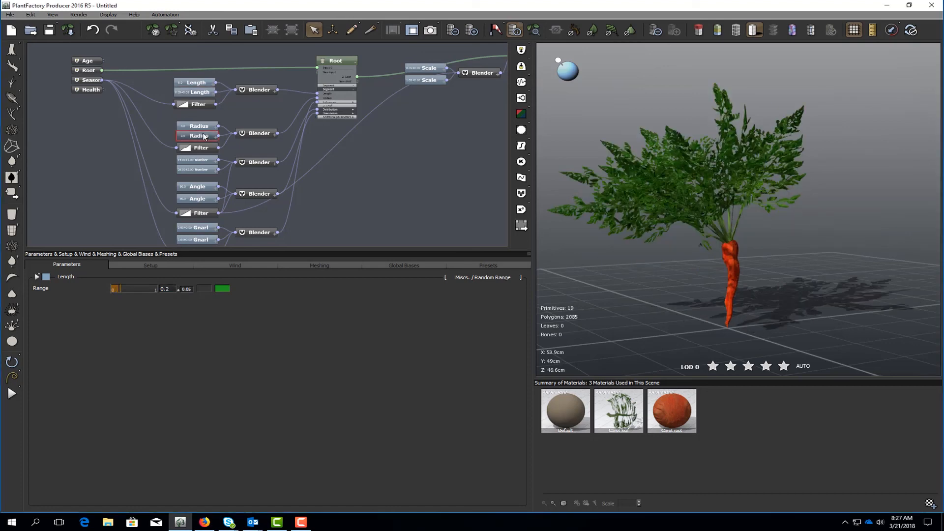
left_click(168, 289)
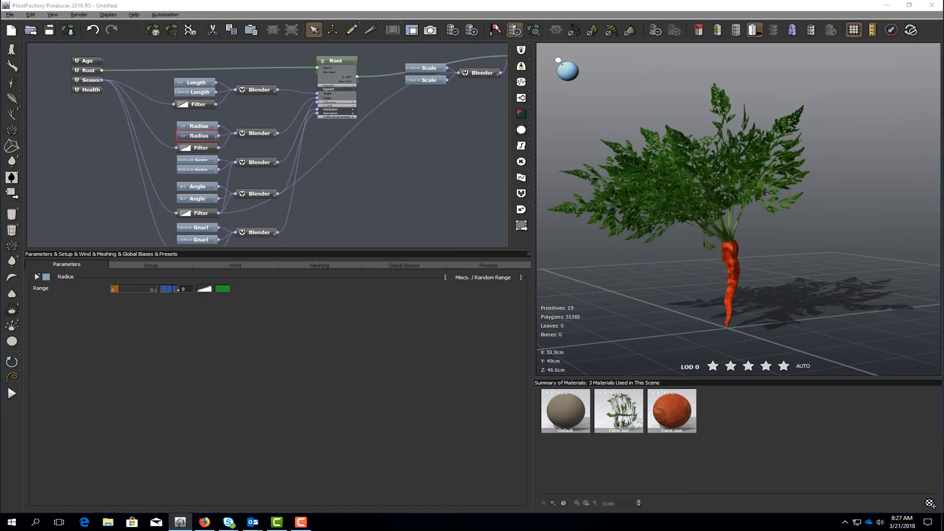
left_click(186, 289)
key("Return")
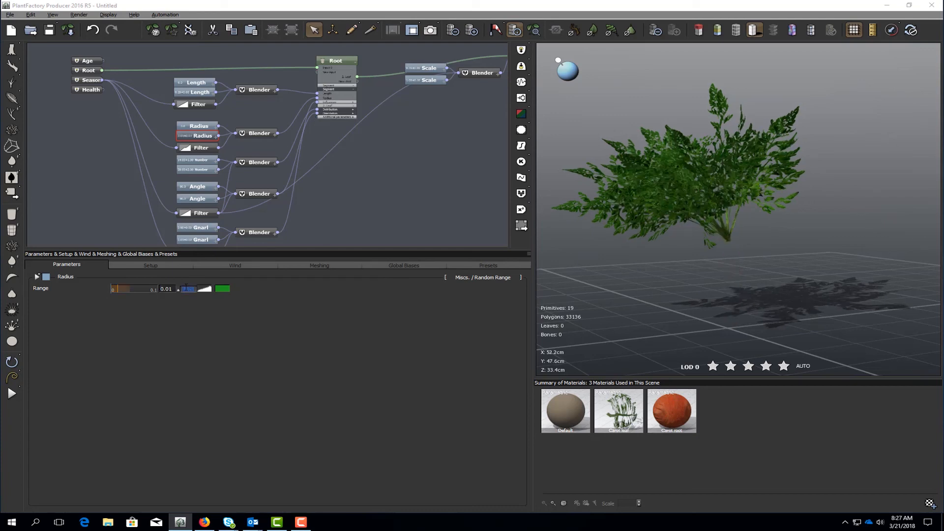
left_click(187, 289)
type("0")
key("Return")
left_click(171, 290)
type("0.01")
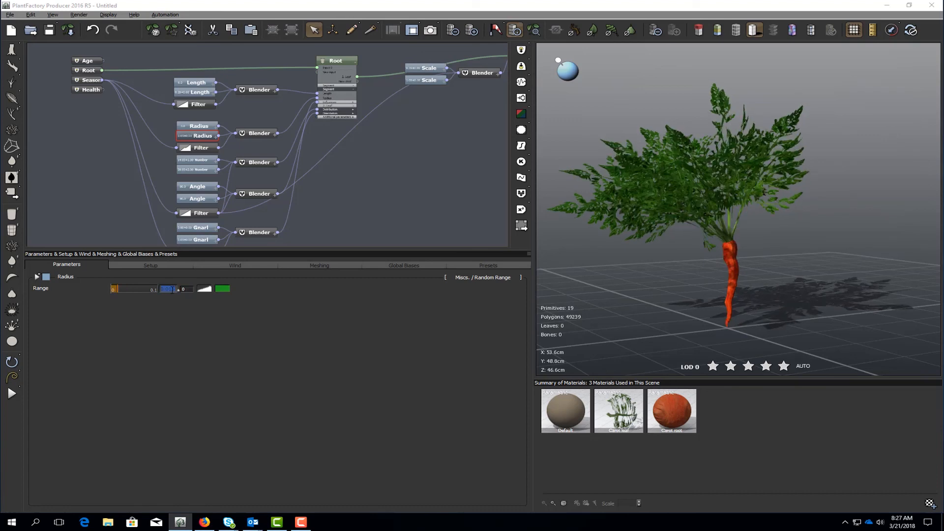
type("8")
key("Return")
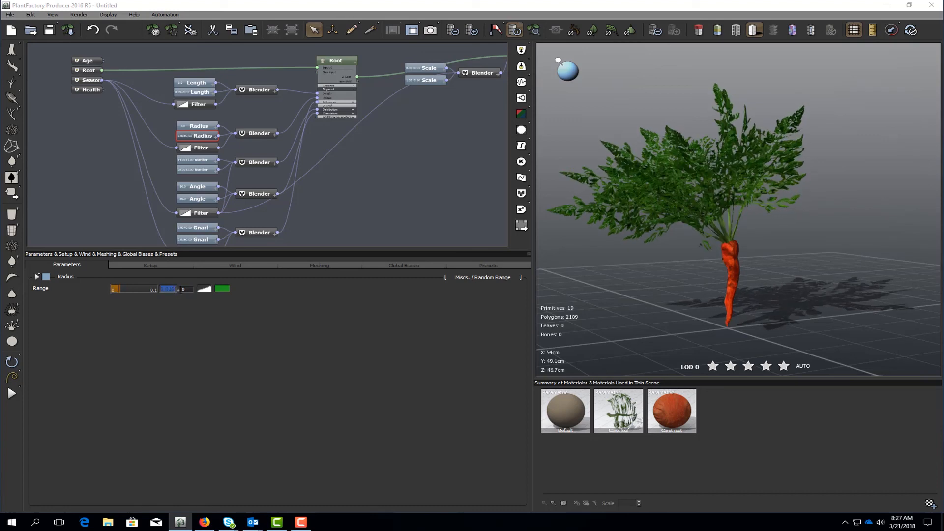
- Set the random variation of the upper Radius node's range to 0.002
left_click(202, 127)
left_click(196, 137)
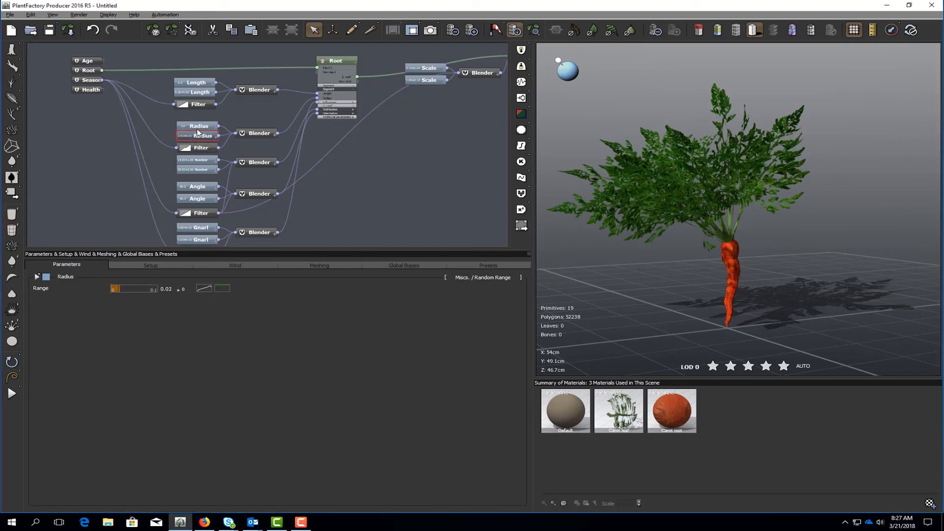
left_click(199, 127)
left_click(185, 289)
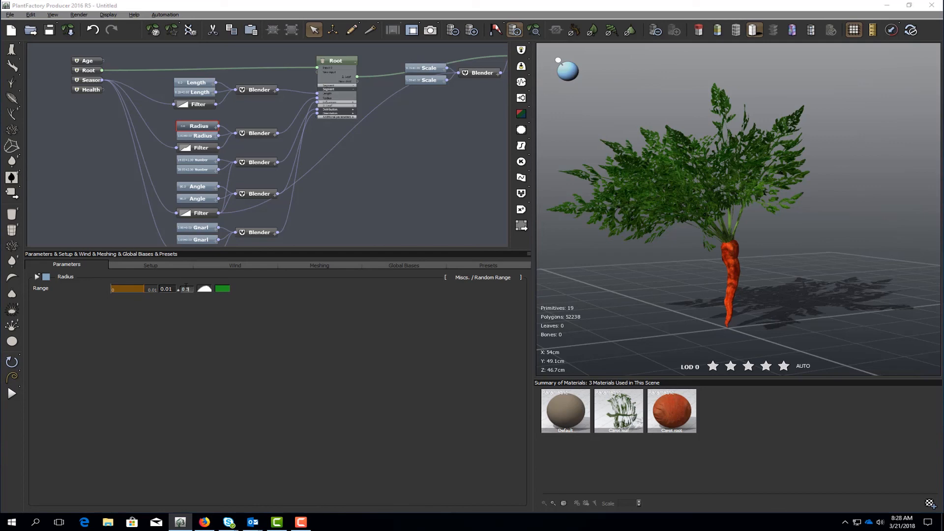
type(".002")
left_click(297, 312)
key("Return")
- Generate several new random variations of the carrot to compare root lengths and thicknesses
left_click(159, 33)
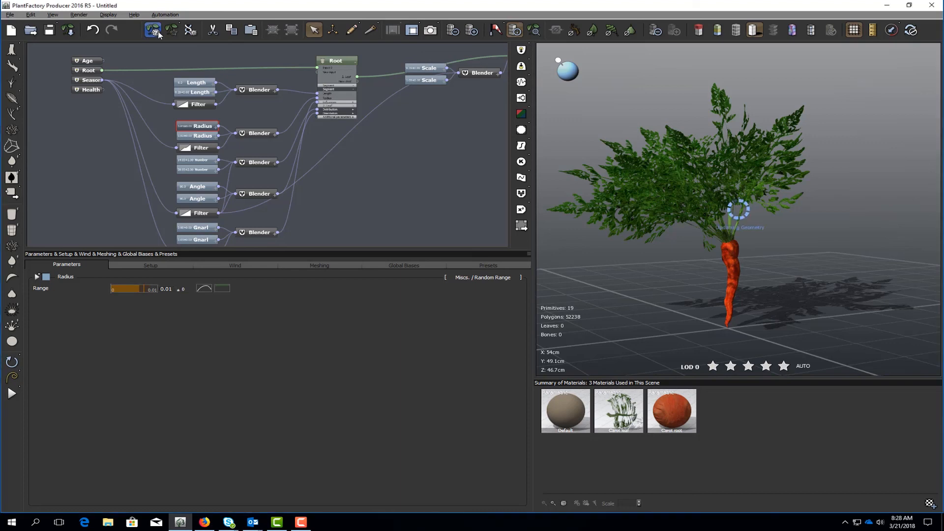
left_click(158, 34)
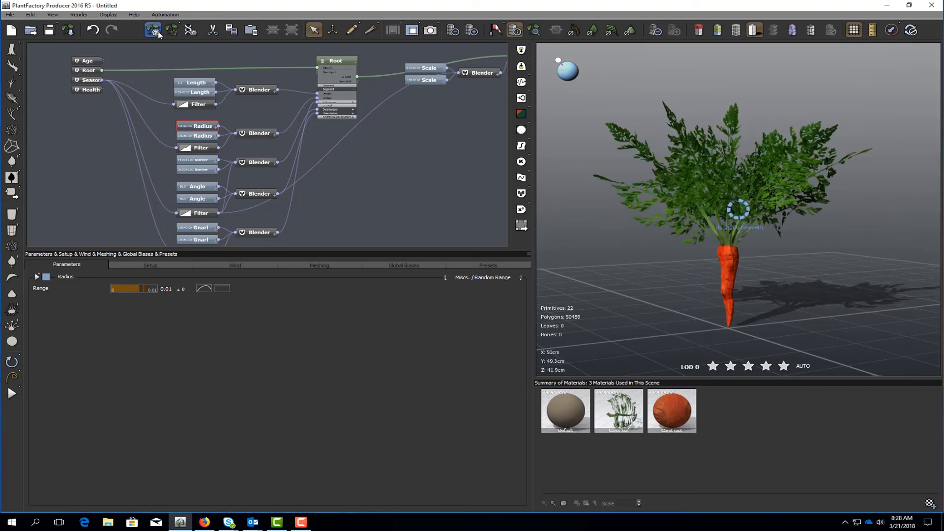
left_click(158, 34)
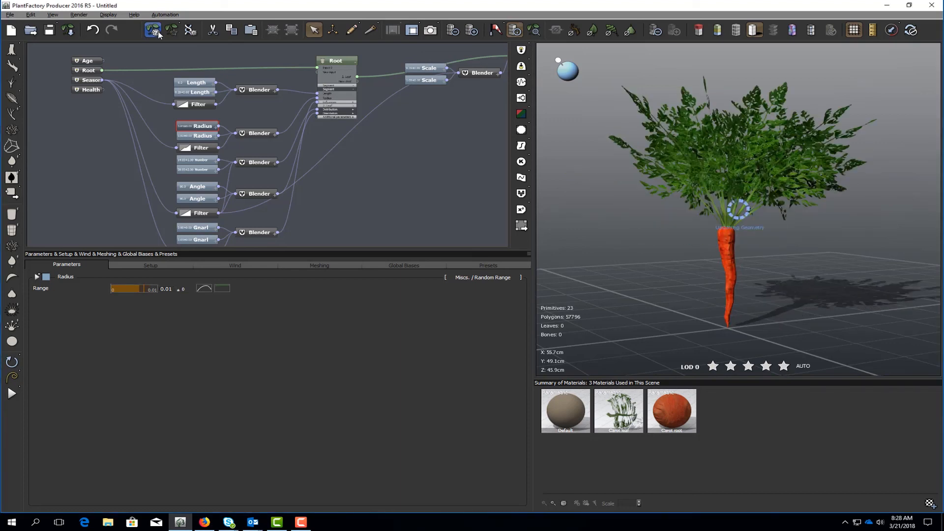
left_click(158, 34)
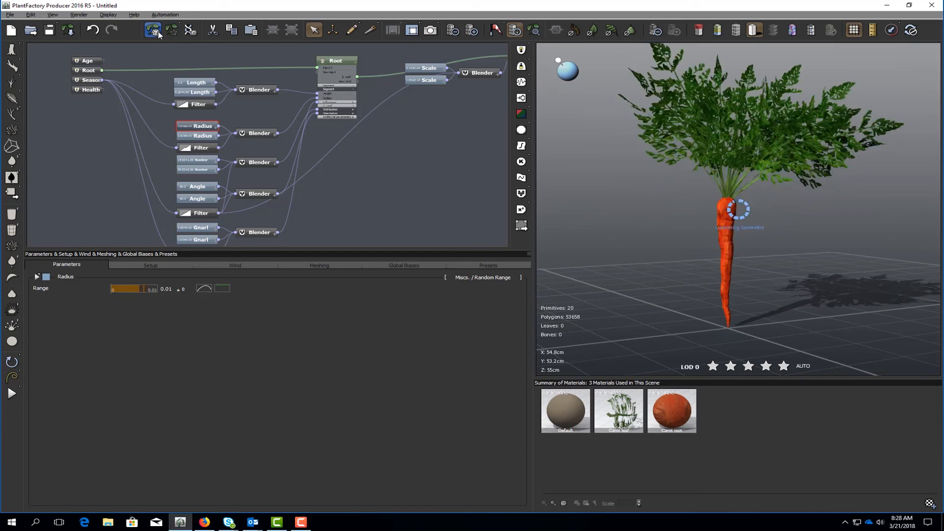
left_click(158, 34)
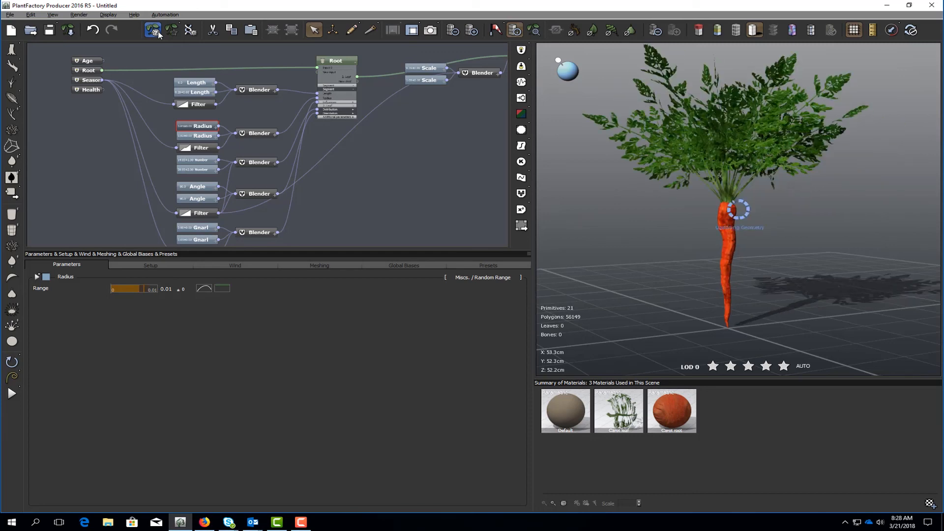
left_click(158, 34)
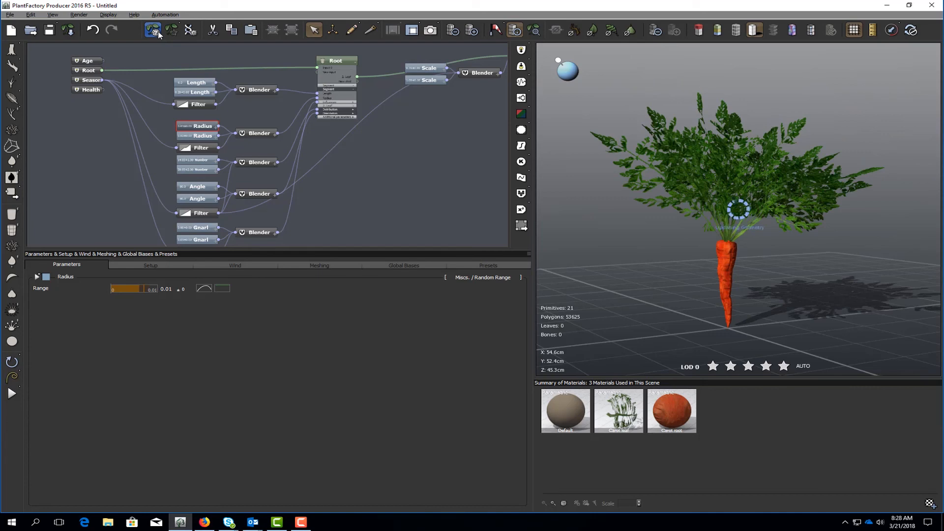
- Set the plant's Season preset value to 0 to check the young carrot
left_click(492, 265)
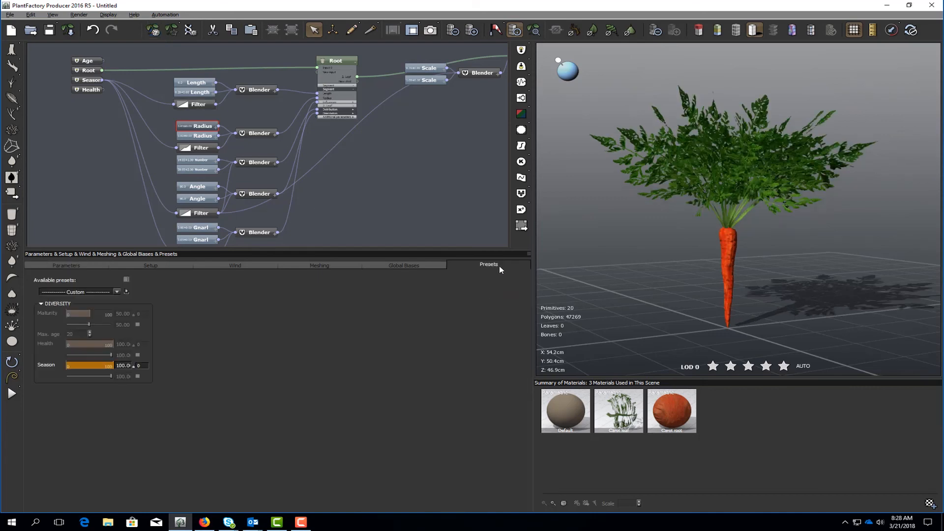
double_click(126, 366)
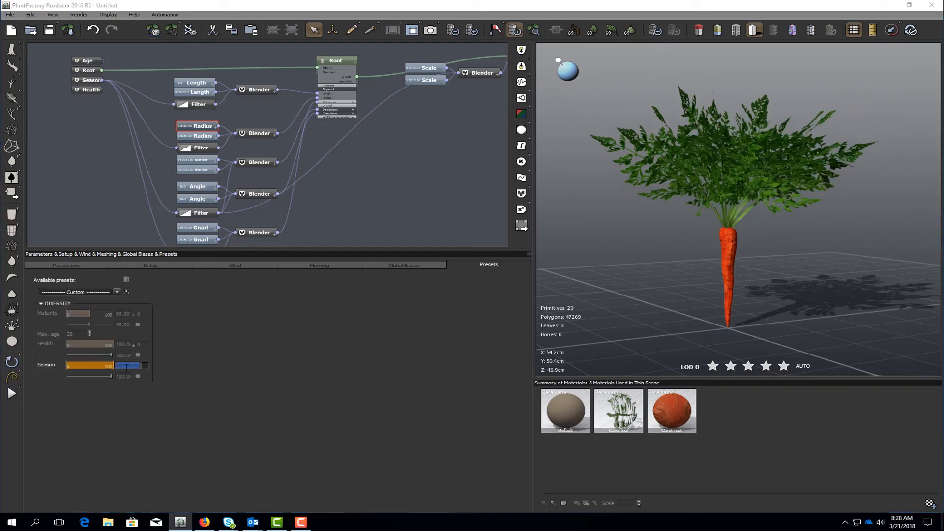
type("0")
key("Return")
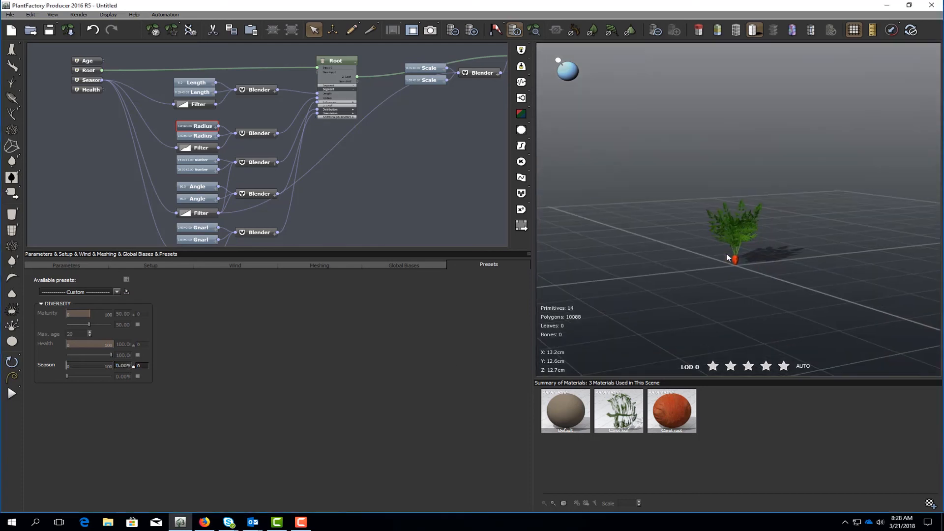
scroll(727, 257, "up", 5)
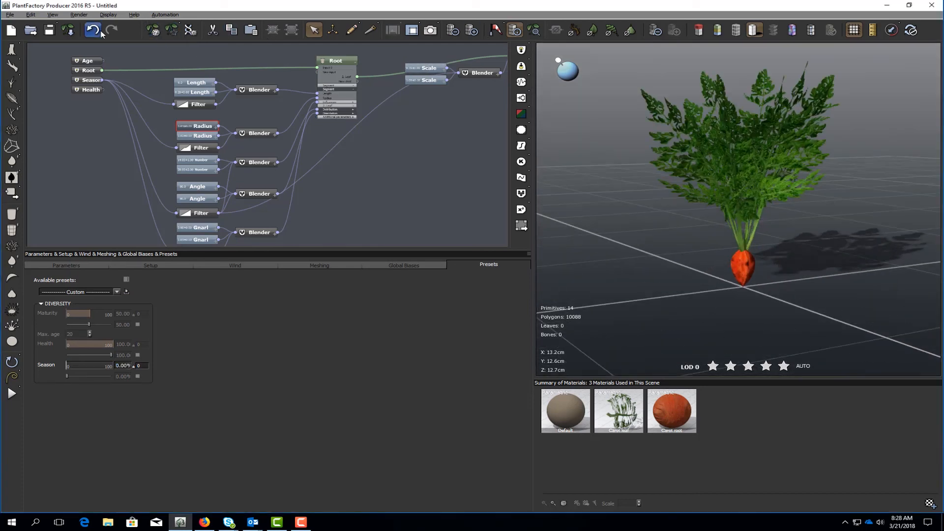
- Generate several new random variations of the young carrot at Season 0 to compare their shapes
left_click(153, 30)
left_click(154, 31)
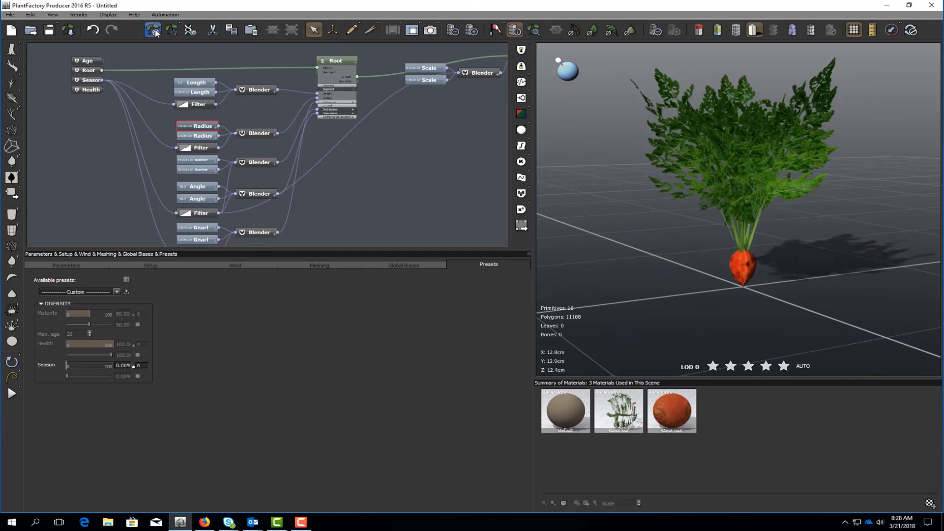
left_click(154, 31)
left_click(153, 31)
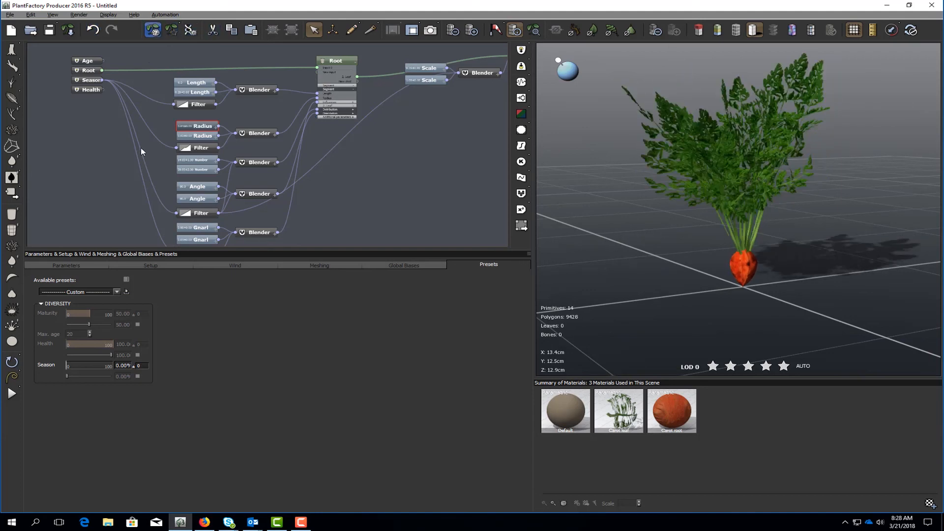
- Set the plant's Season preset value to 50 to check the half-grown carrot
left_click(123, 366)
type("50")
key("Return")
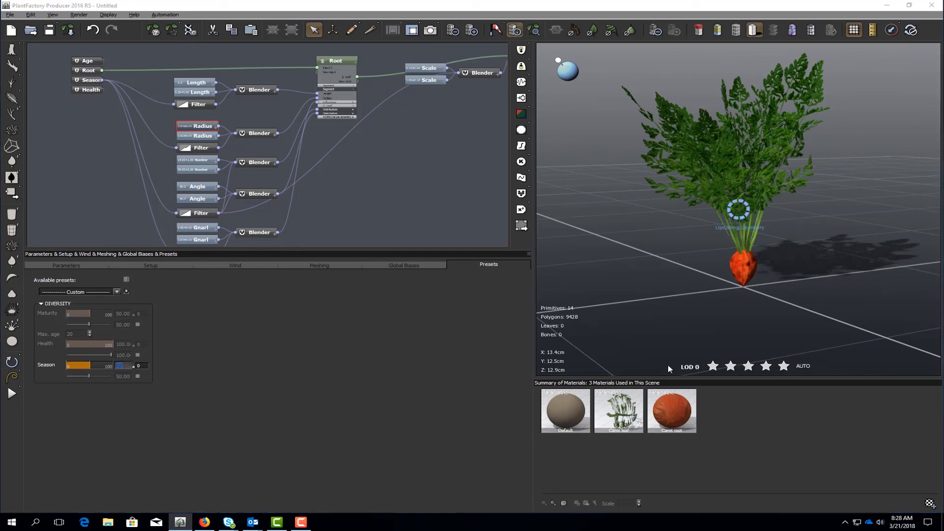
scroll(751, 240, "down", 5)
scroll(742, 290, "up", 3)
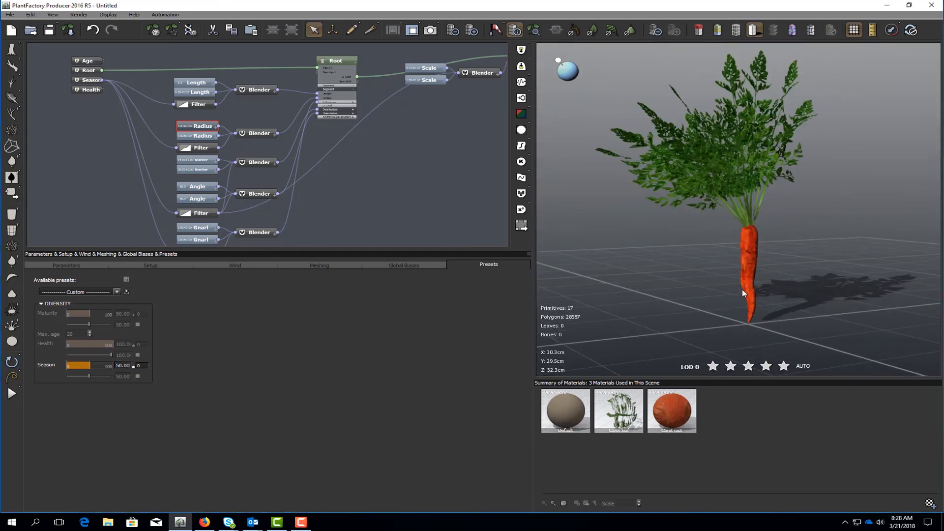
- Generate three new random variations of the half-grown carrot at Season 50 to compare root shapes and foliage
left_click(153, 30)
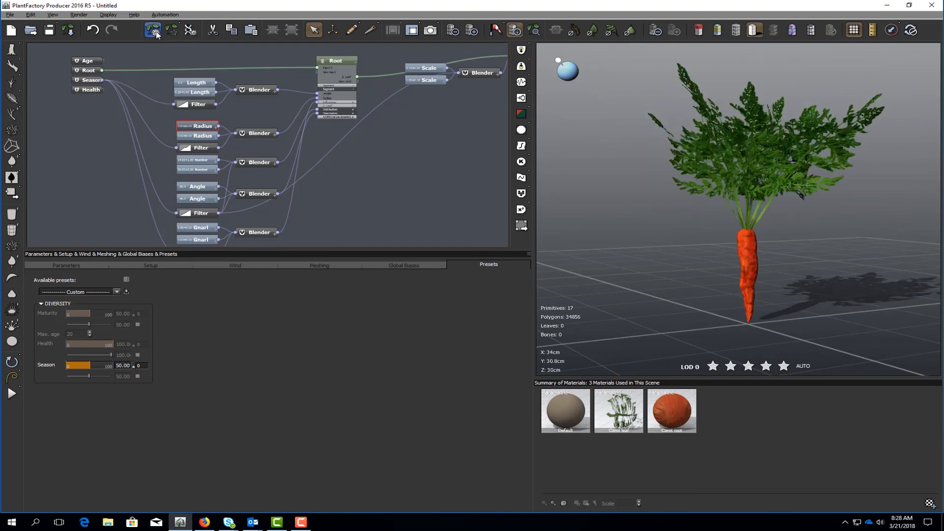
left_click(156, 31)
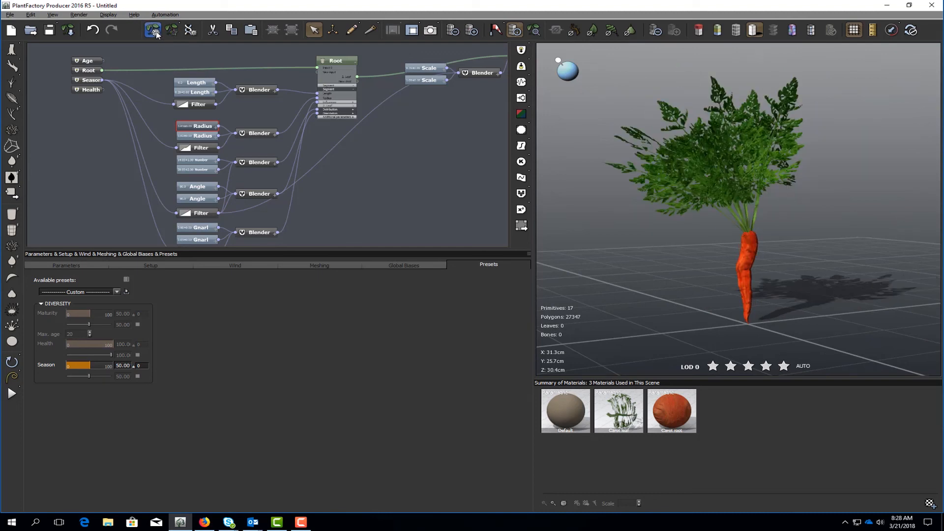
left_click(156, 33)
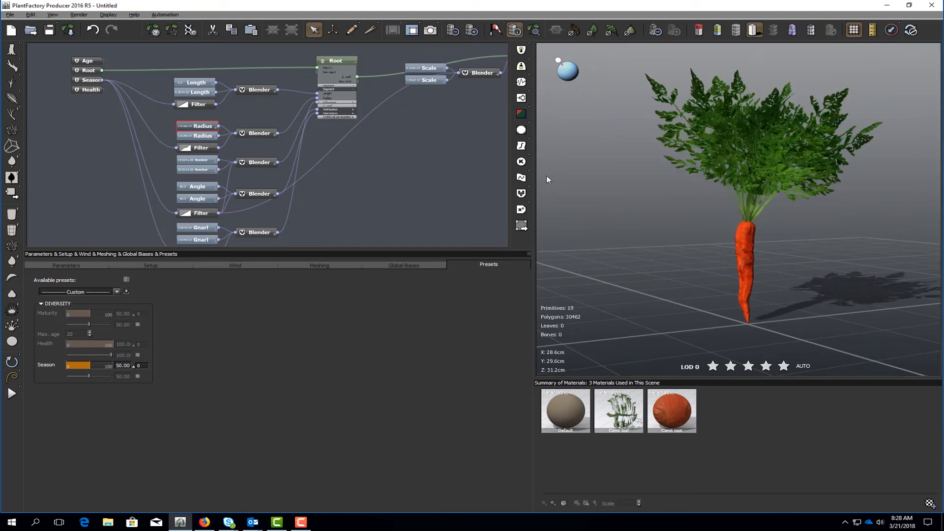